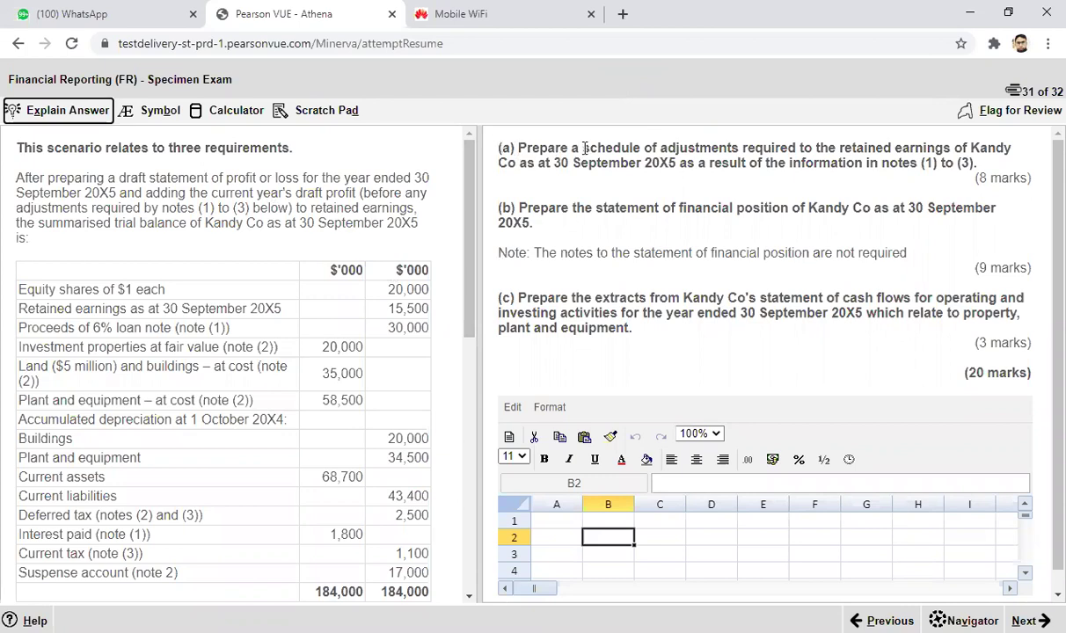
# Highlight the word 'schedule' in requirement (a) and check the answer area below.
pyautogui.moveTo(584, 148); pyautogui.dragTo(644, 148)
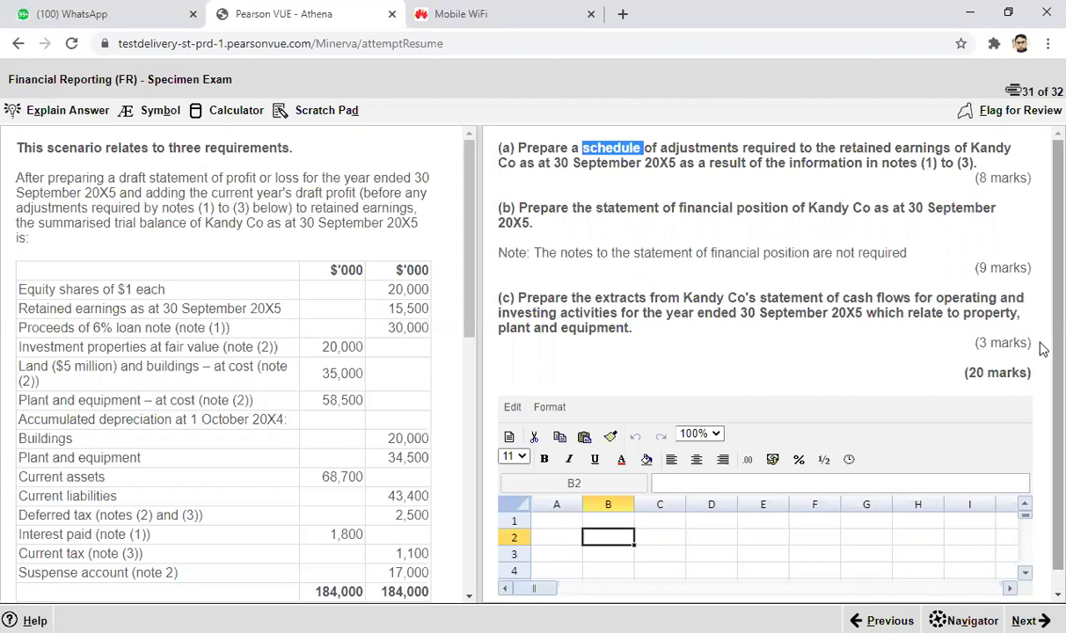
pyautogui.scroll(-1, 1042, 446)
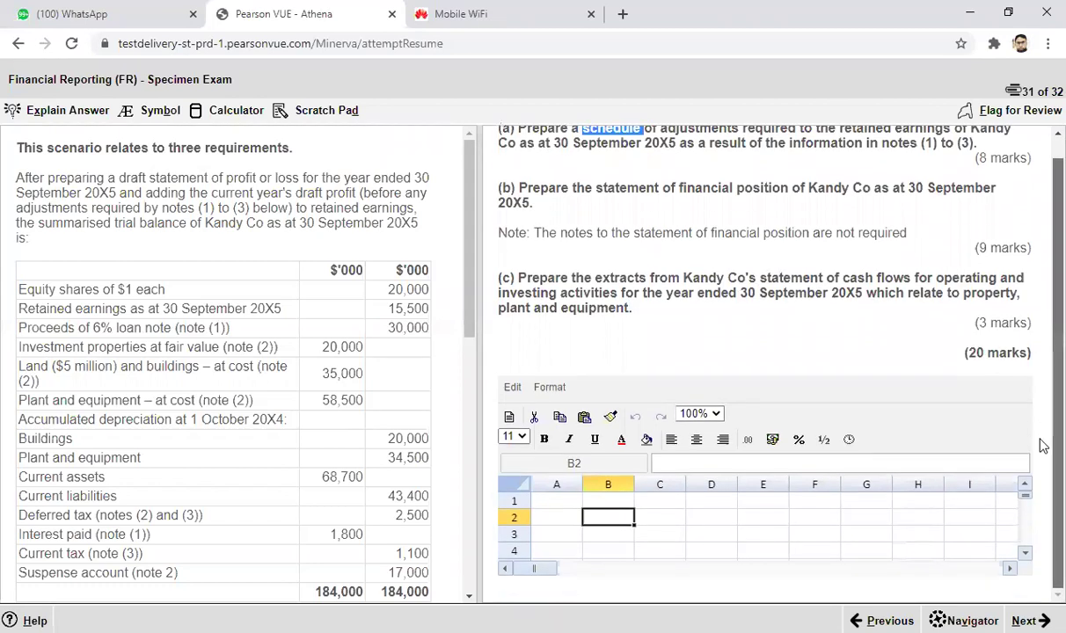
pyautogui.click(1026, 553)
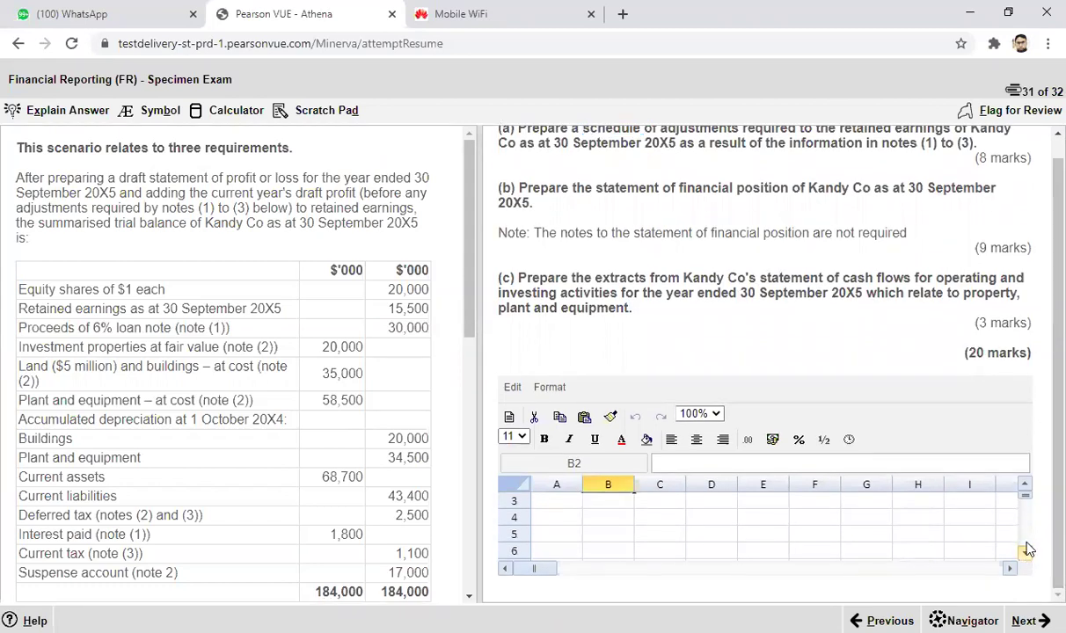
pyautogui.click(1025, 485)
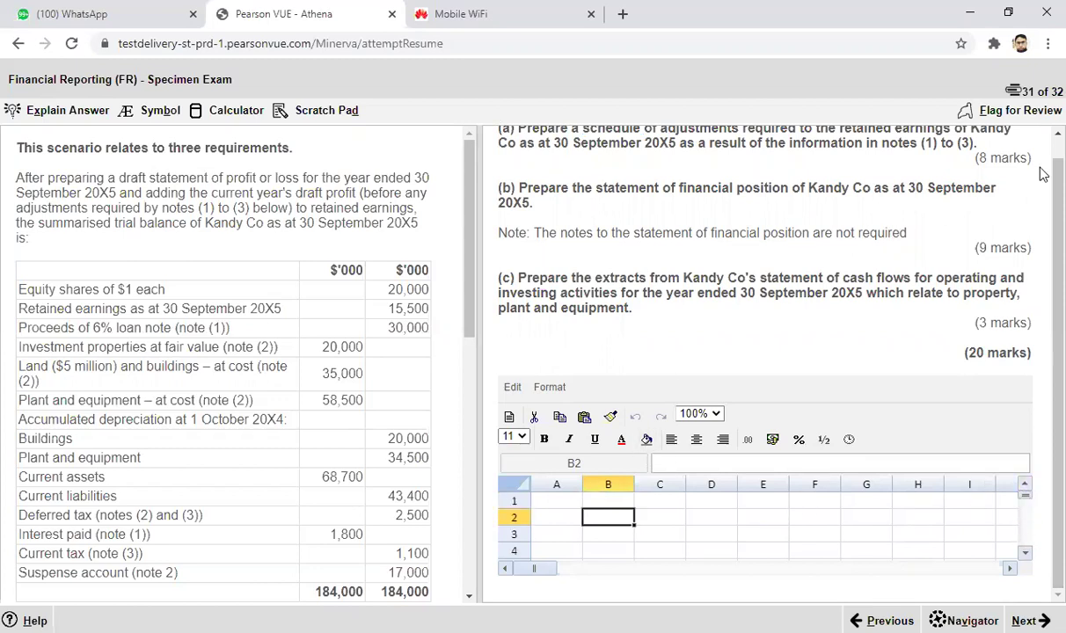
pyautogui.scroll(1, 1044, 180)
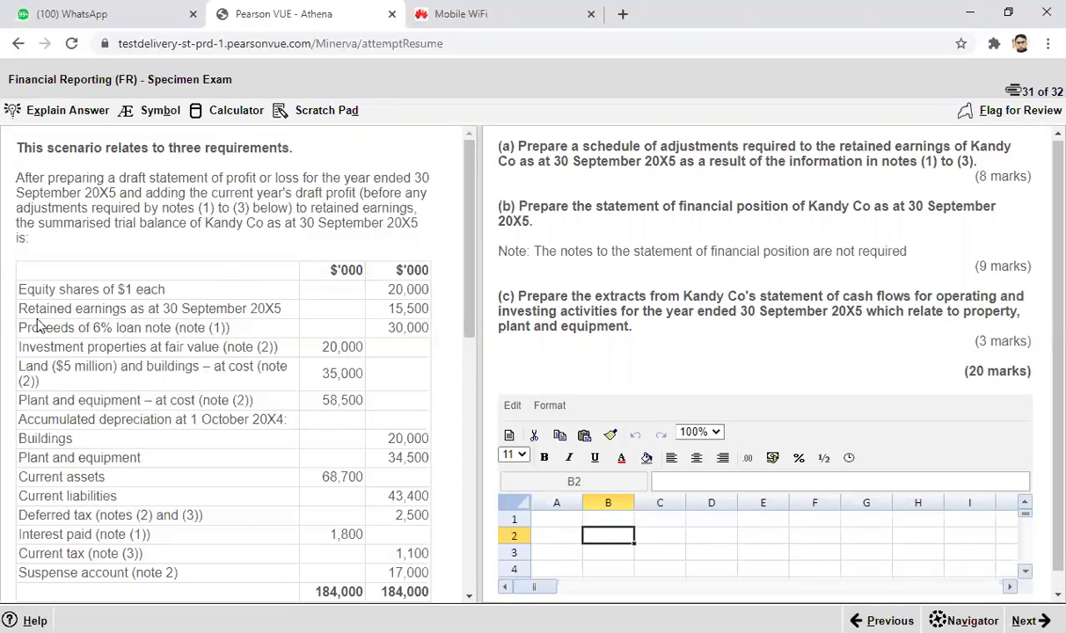
# Highlight the 15,500 retained earnings row, then scroll to the notes and mark the loan note issue date.
pyautogui.moveTo(23, 309); pyautogui.dragTo(286, 307)
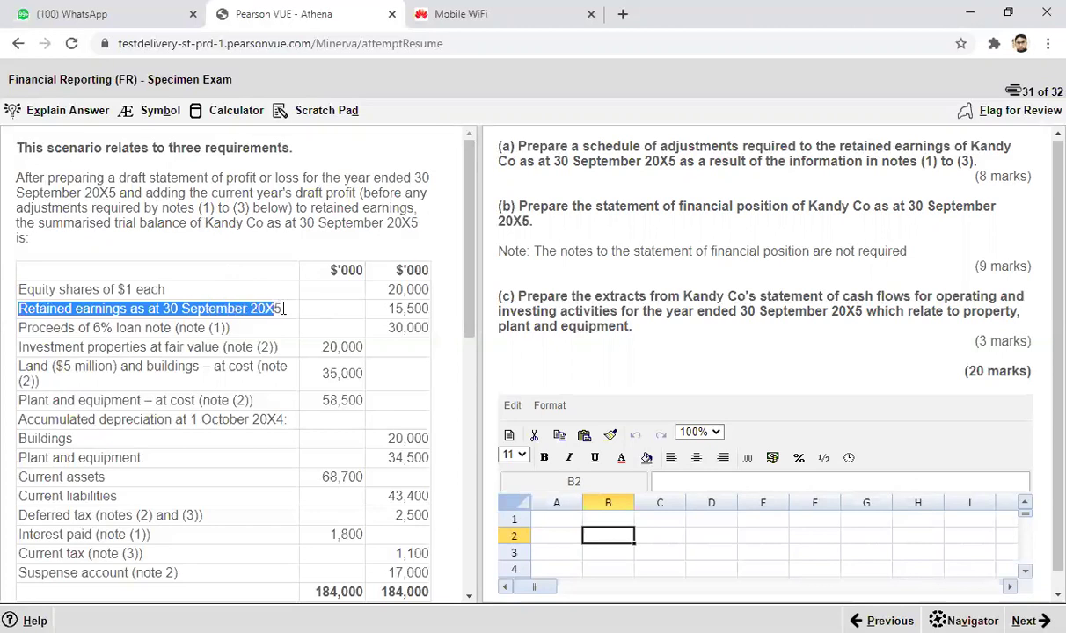
pyautogui.moveTo(390, 314); pyautogui.dragTo(435, 316)
pyautogui.click(419, 304)
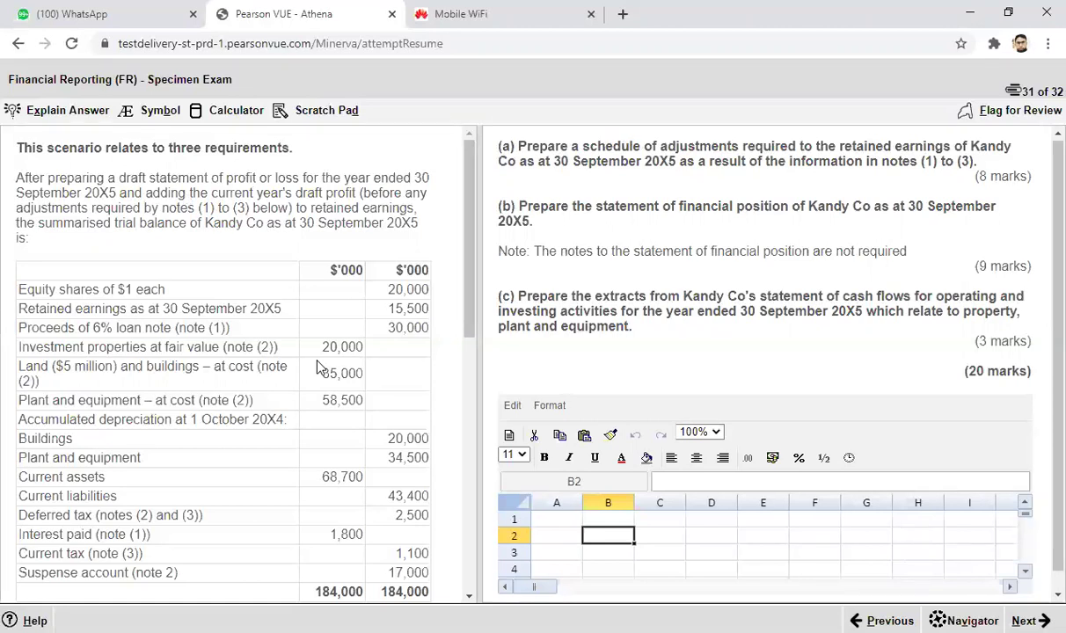
pyautogui.moveTo(467, 312); pyautogui.dragTo(467, 335)
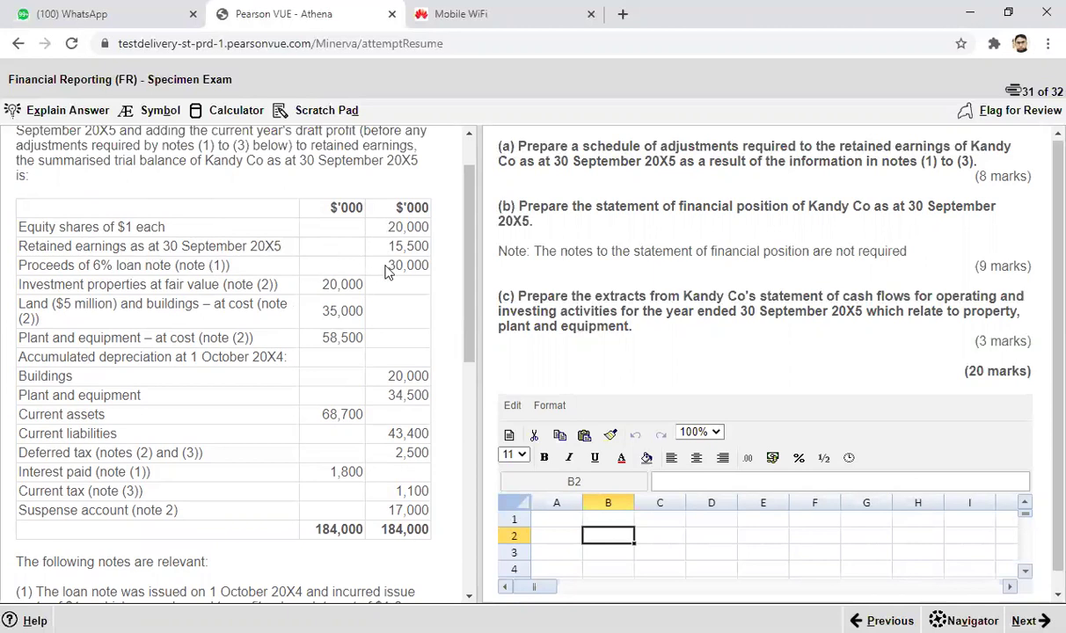
pyautogui.scroll(-3, 440, 268)
pyautogui.scroll(-1, 464, 442)
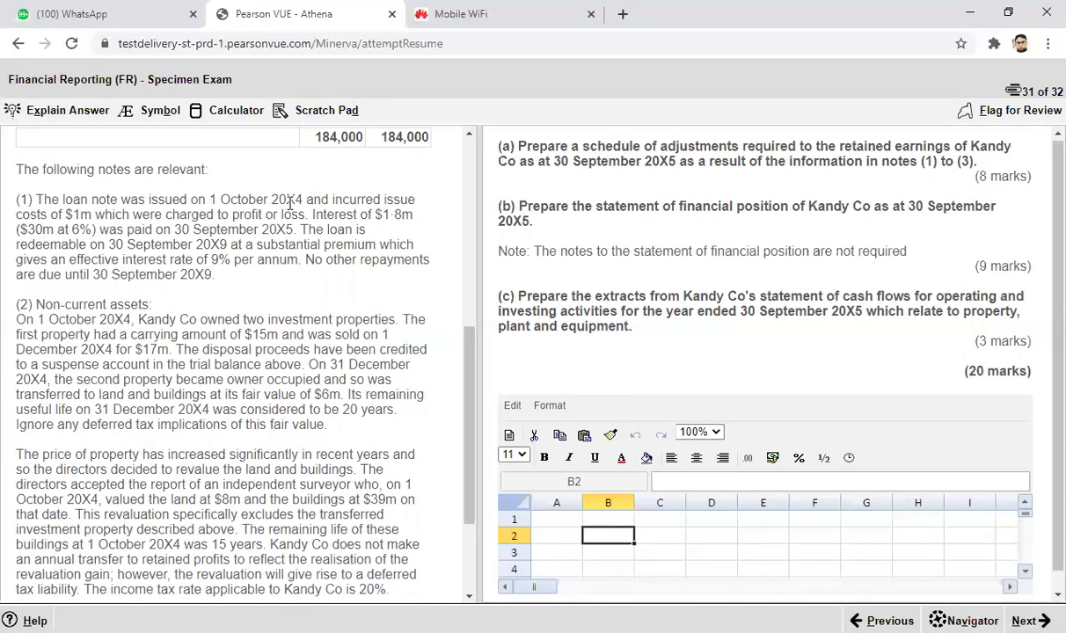
pyautogui.moveTo(207, 199); pyautogui.dragTo(305, 197)
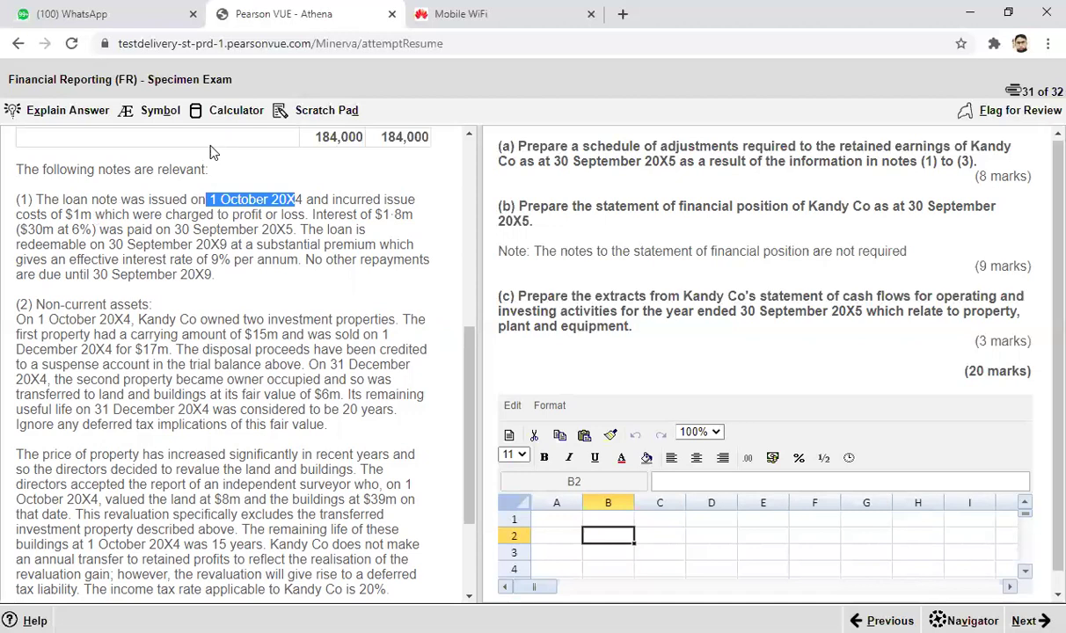
# Replace the scratch notes with 'loan note', 'issue date 1 oct' and 'issue cost 1 m (charged in p & l)'.
pyautogui.click(309, 110)
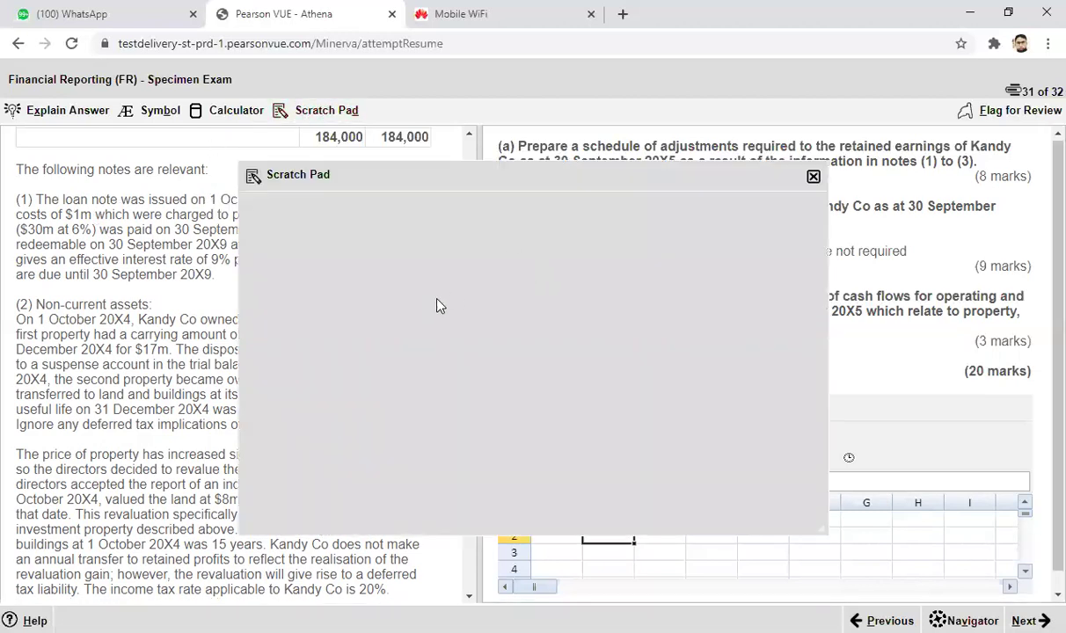
pyautogui.press('BackSpace')
pyautogui.press('BackSpace')
pyautogui.press('BackSpace')
pyautogui.press('BackSpace')
pyautogui.press('BackSpace')
pyautogui.press('BackSpace')
pyautogui.press('BackSpace')
pyautogui.press('BackSpace')
pyautogui.press('BackSpace')
pyautogui.press('BackSpace')
pyautogui.press('BackSpace')
pyautogui.press('BackSpace')
pyautogui.press('BackSpace')
pyautogui.press('BackSpace')
pyautogui.press('BackSpace')
pyautogui.press('BackSpace')
pyautogui.press('BackSpace')
pyautogui.press('BackSpace')
pyautogui.press('BackSpace')
pyautogui.press('BackSpace')
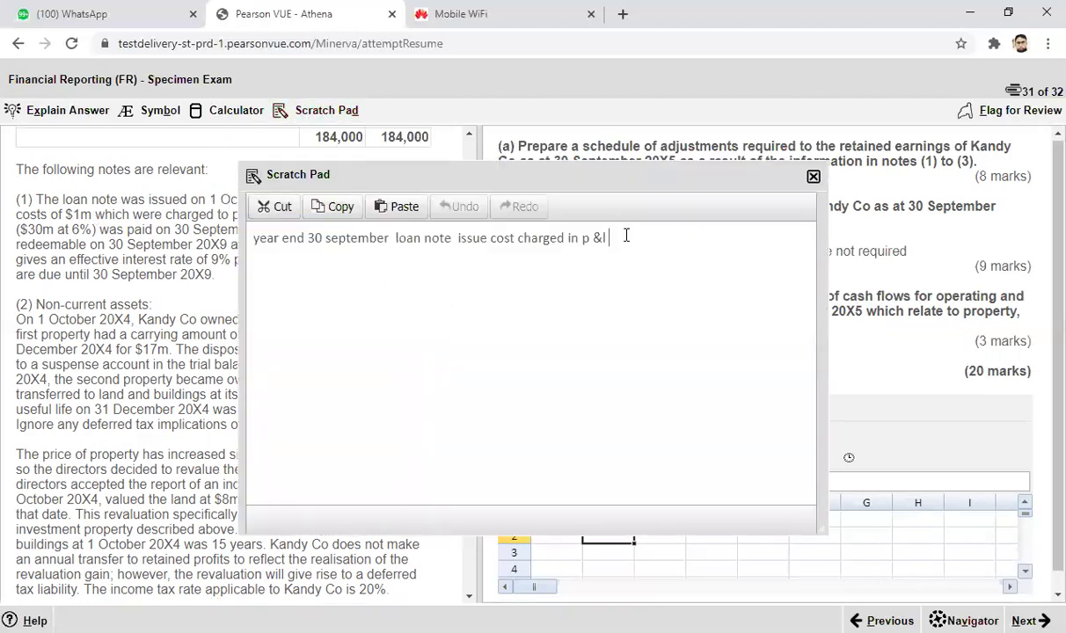
pyautogui.press('BackSpace')
pyautogui.press('BackSpace')
pyautogui.press('BackSpace')
pyautogui.press('BackSpace')
pyautogui.press('BackSpace')
pyautogui.press('BackSpace')
pyautogui.press('BackSpace')
pyautogui.press('BackSpace')
pyautogui.press('BackSpace')
pyautogui.press('BackSpace')
pyautogui.press('BackSpace')
pyautogui.press('BackSpace')
pyautogui.press('BackSpace')
pyautogui.press('BackSpace')
pyautogui.press('BackSpace')
pyautogui.press('BackSpace')
pyautogui.press('BackSpace')
pyautogui.press('BackSpace')
pyautogui.press('BackSpace')
pyautogui.press('BackSpace')
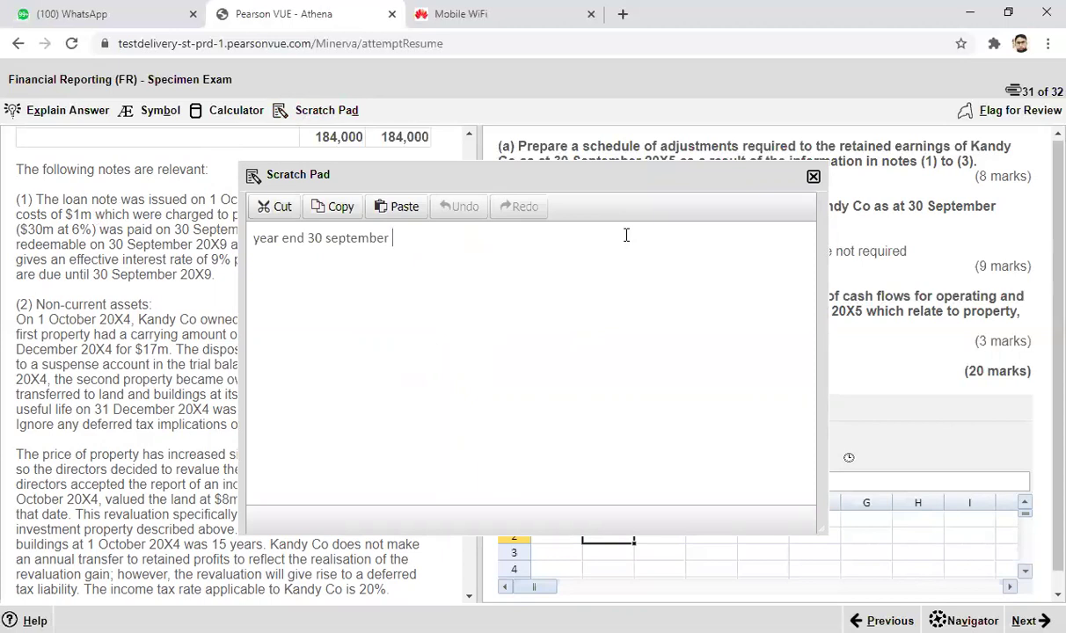
pyautogui.write('loan note')
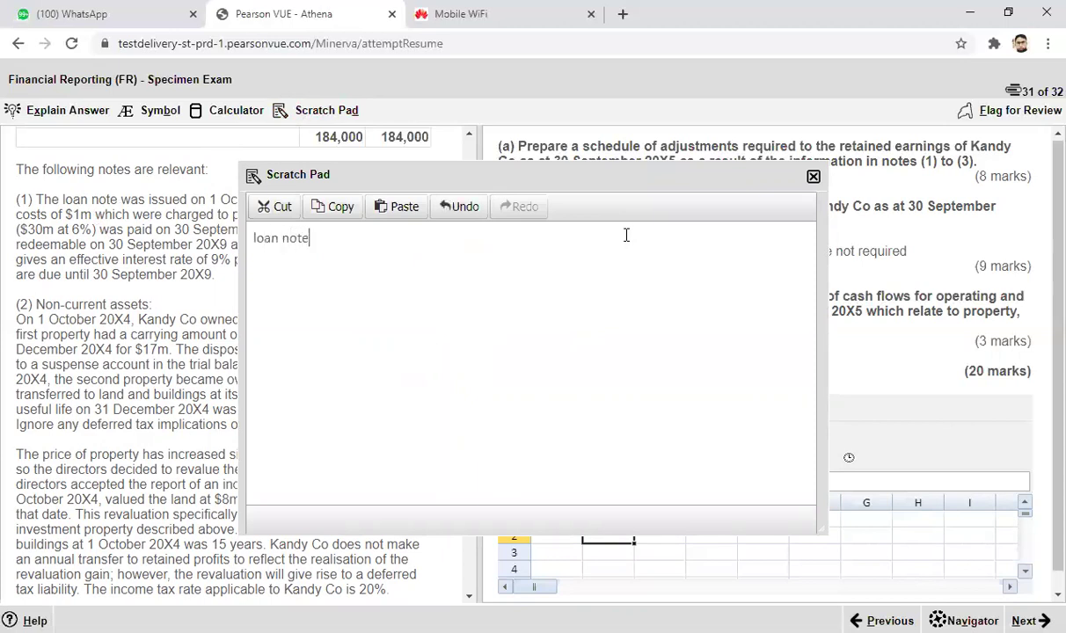
pyautogui.press('Return')
pyautogui.write('issue date 1 oct')
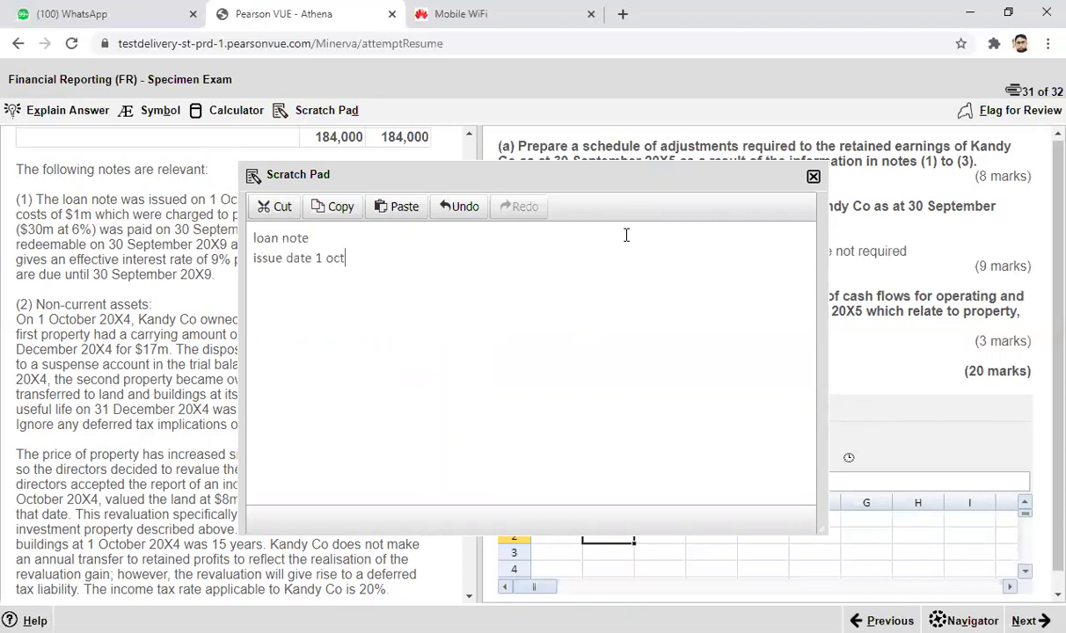
pyautogui.press('Return')
pyautogui.moveTo(545, 183); pyautogui.dragTo(569, 196)
pyautogui.write('issue coi')
pyautogui.press('BackSpace')
pyautogui.write('st 1 ')
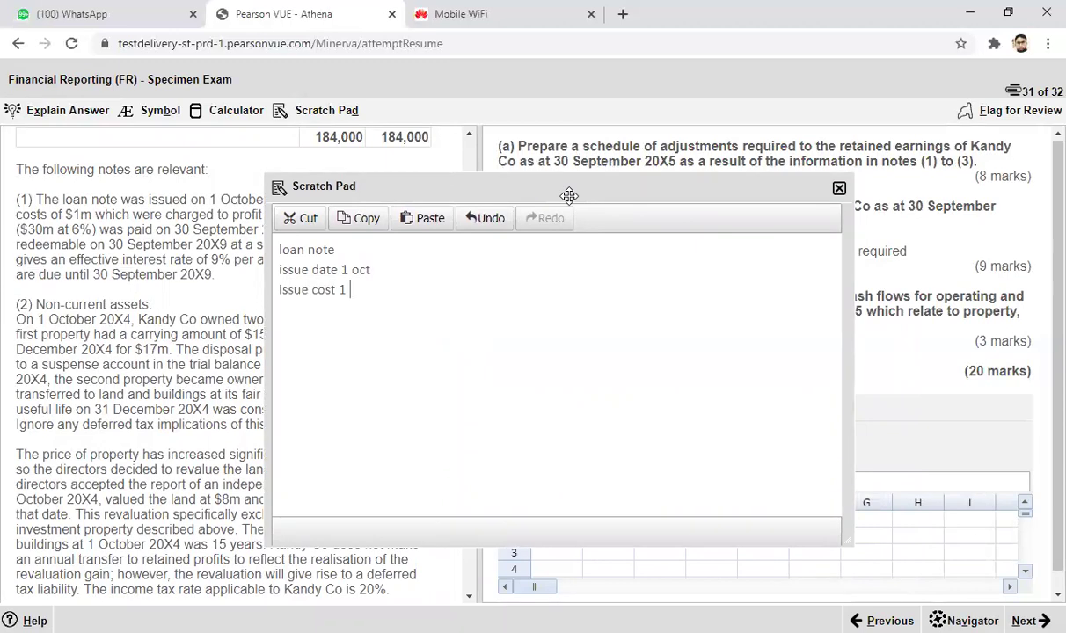
pyautogui.write('m (charged in p')
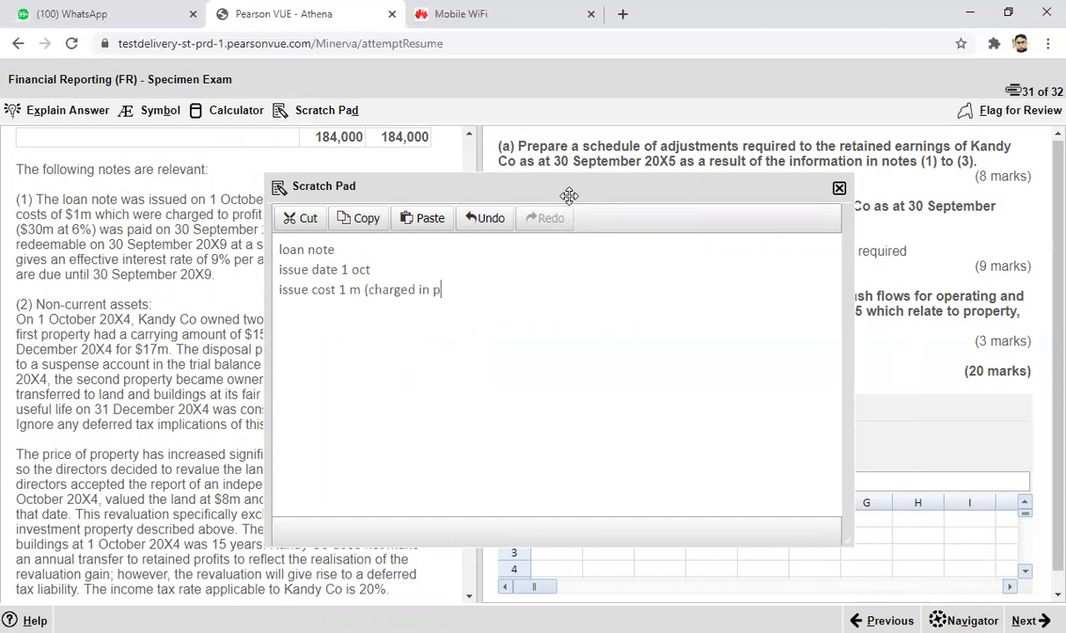
pyautogui.write(' & l)')
pyautogui.click(839, 189)
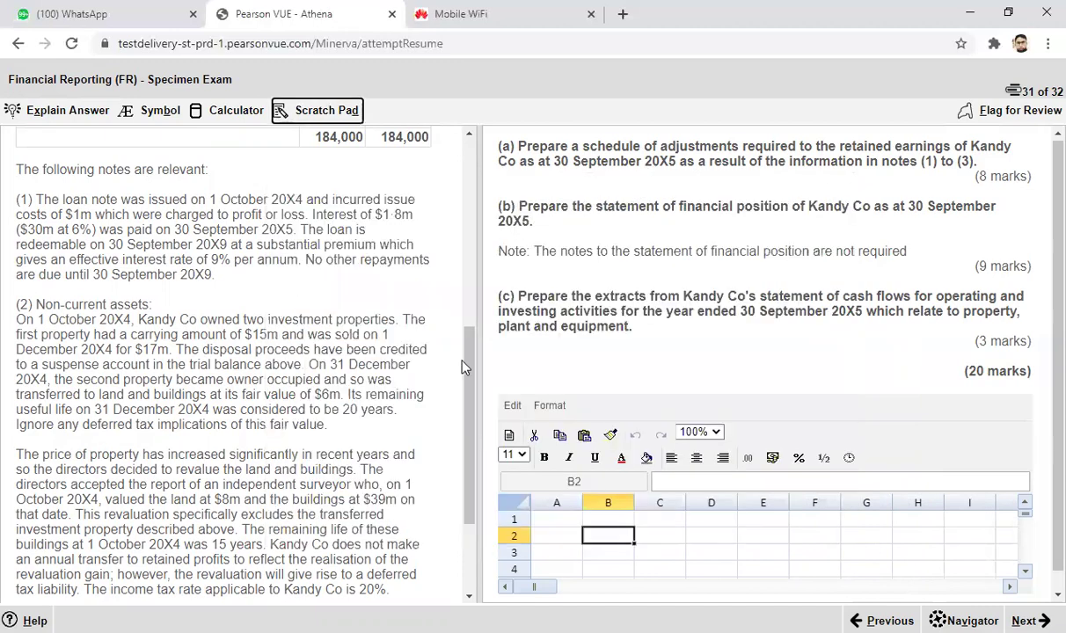
# Add 'proceed 30000 les: initial cost 1000' as a new scratch pad line.
pyautogui.moveTo(468, 396); pyautogui.dragTo(475, 261)
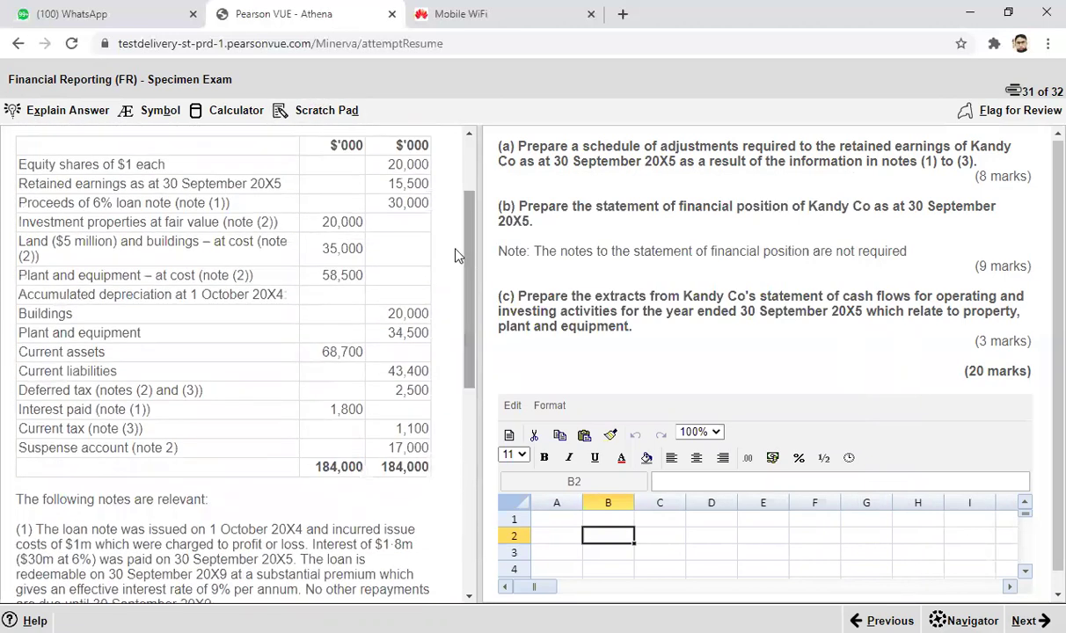
pyautogui.click(328, 111)
pyautogui.press('Return')
pyautogui.write('proceed 30')
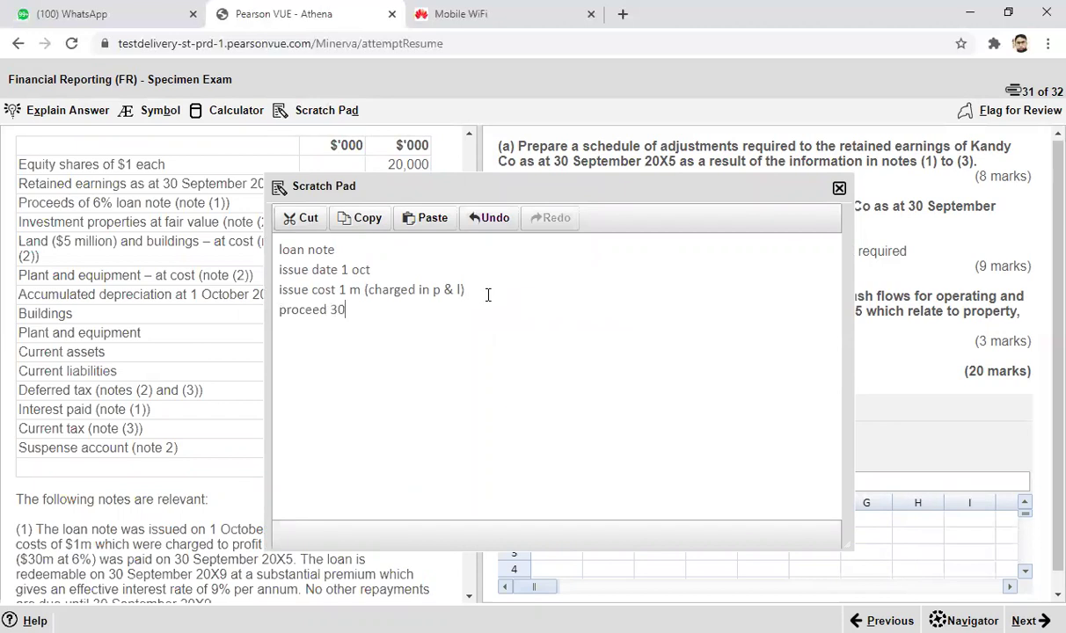
pyautogui.write('000 les: initial cost')
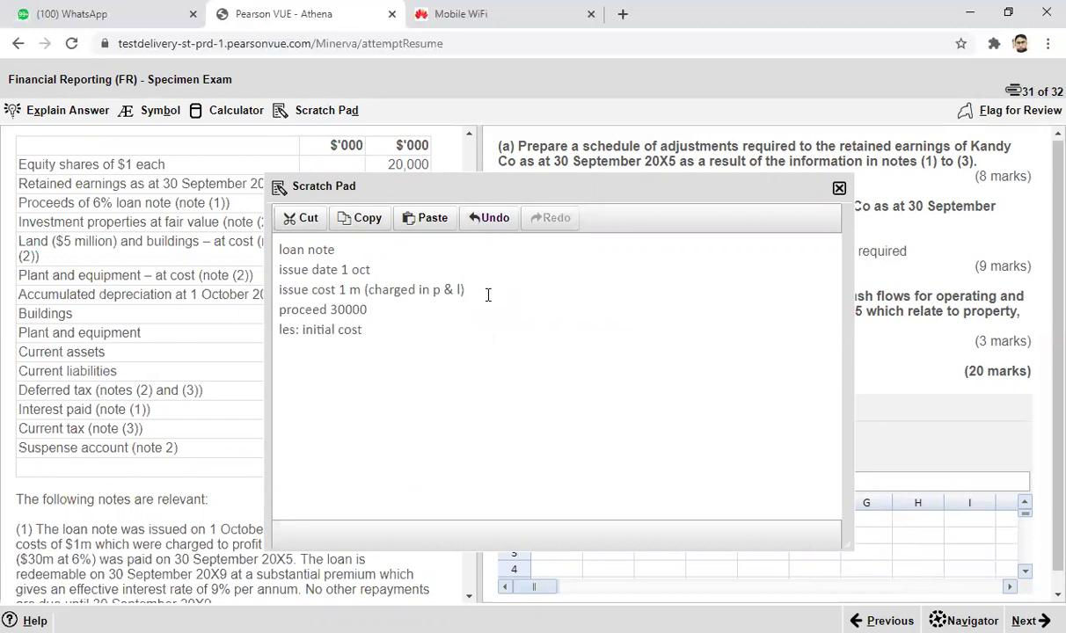
pyautogui.write(' 1000')
pyautogui.press('Return')
pyautogui.click(840, 190)
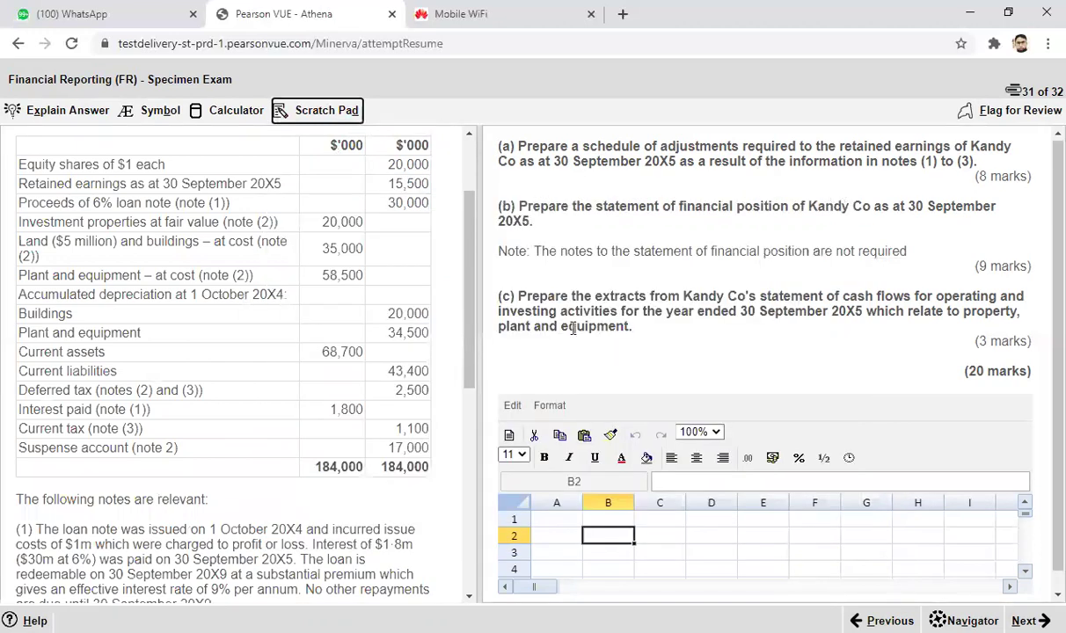
# Scroll the question pane between the trial balance and notes (1) and (2) on the loan note and plant.
pyautogui.moveTo(469, 293); pyautogui.dragTo(466, 414)
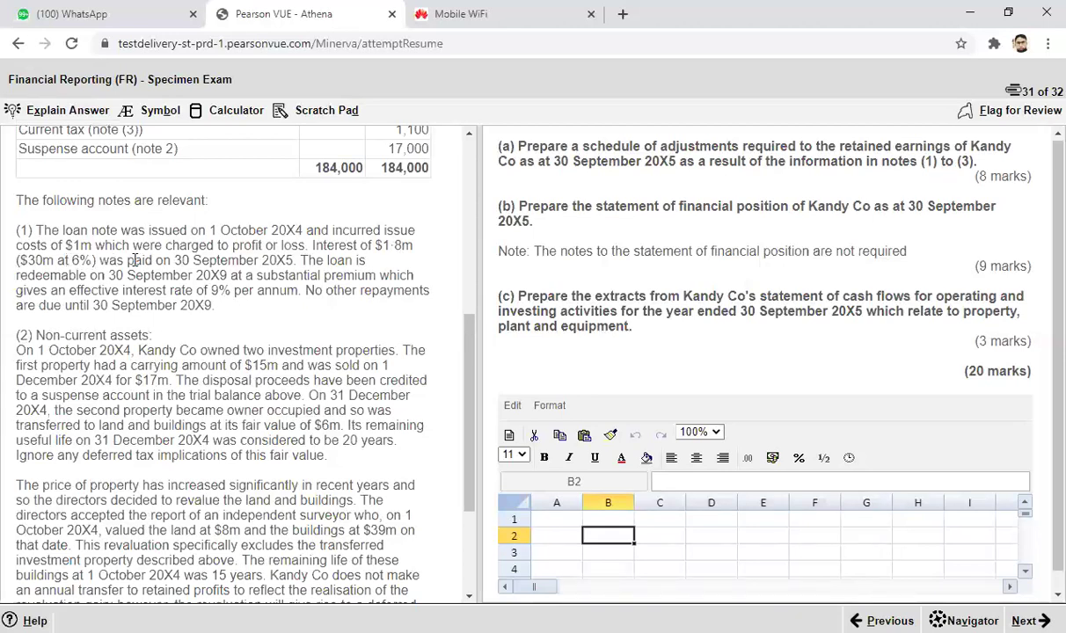
pyautogui.moveTo(472, 327); pyautogui.dragTo(472, 197)
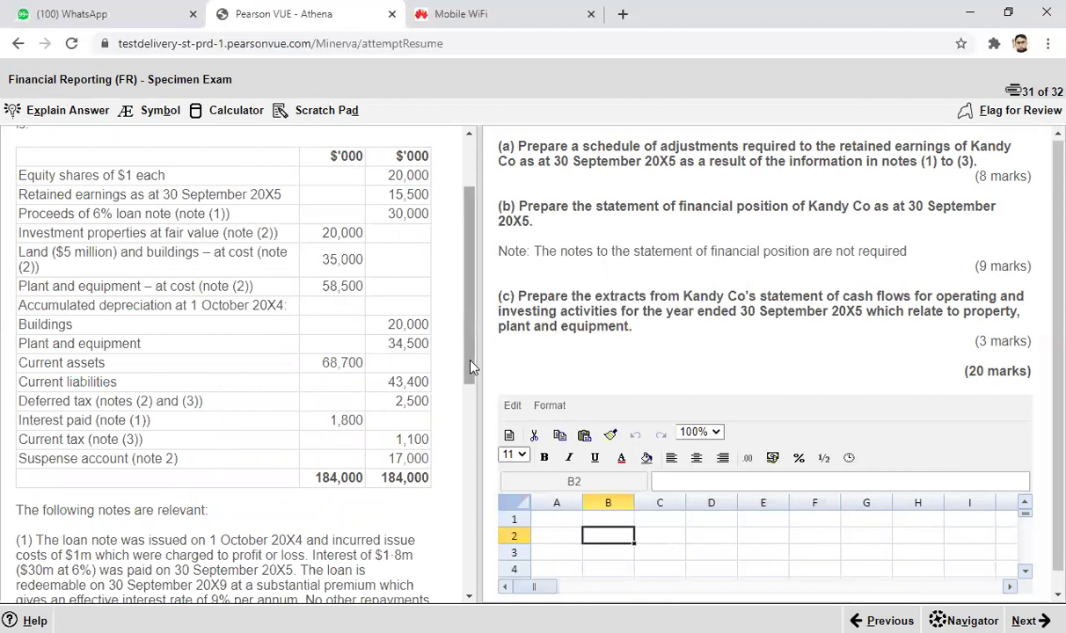
pyautogui.moveTo(471, 359); pyautogui.dragTo(473, 521)
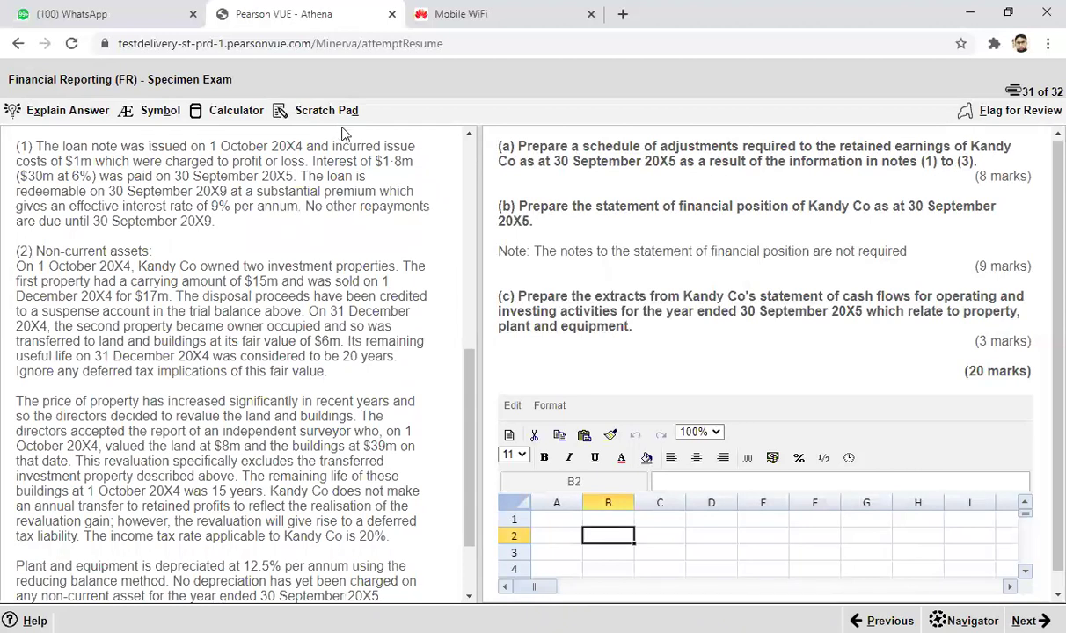
# Note 'interest is charged using the effective rate 9%' and start 'finance cost (29000 * 9%) ='.
pyautogui.click(333, 115)
pyautogui.press('Return')
pyautogui.write('interest ')
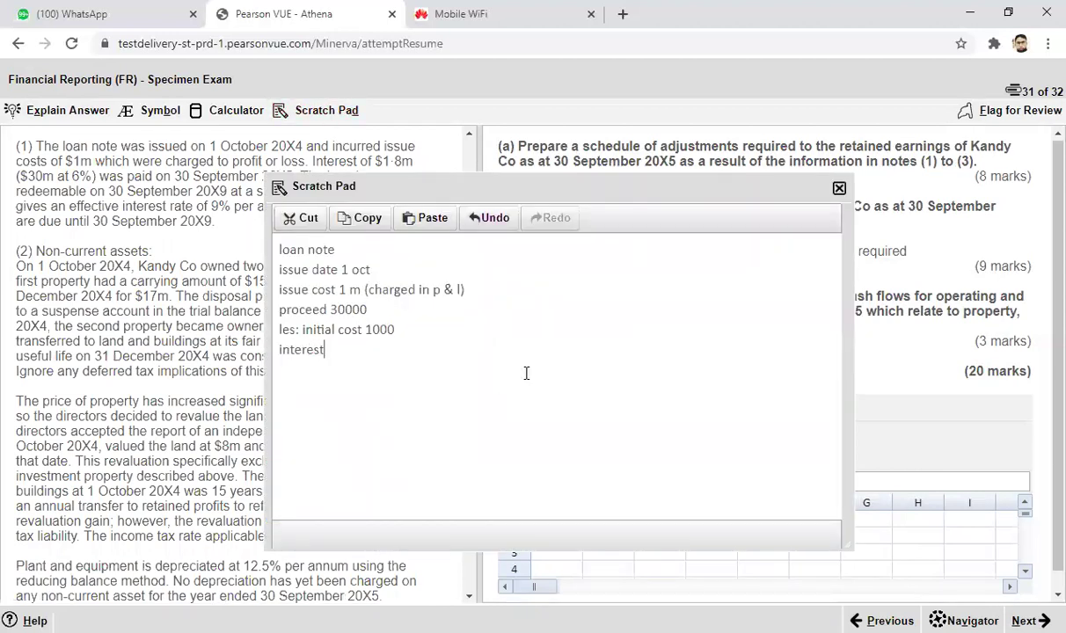
pyautogui.write('is charged using the ')
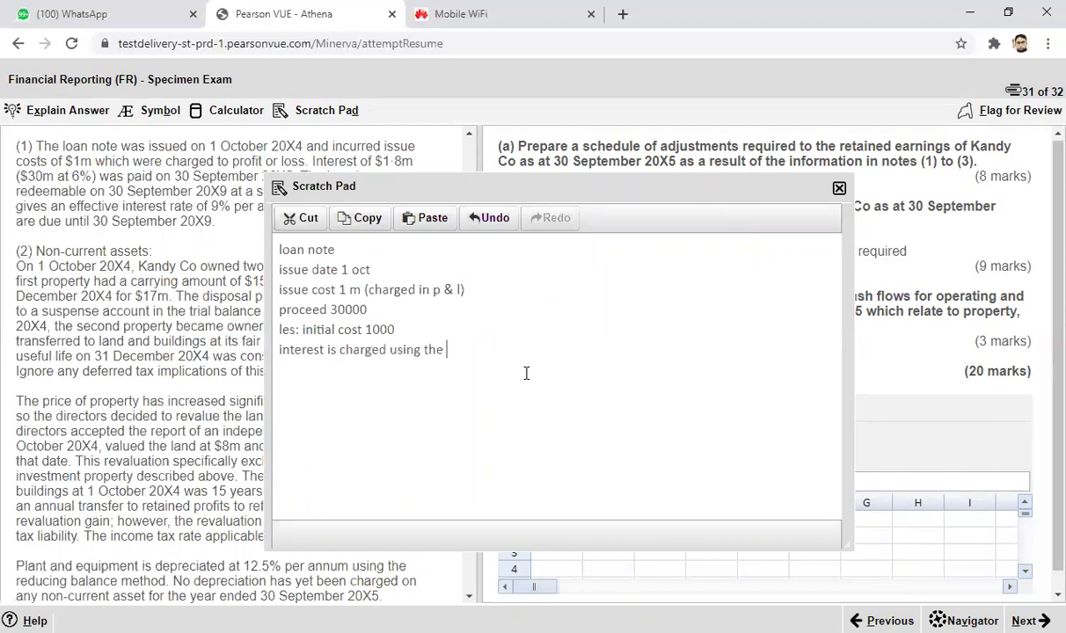
pyautogui.write('effective ')
pyautogui.write('annual')
pyautogui.press('BackSpace')
pyautogui.press('BackSpace')
pyautogui.press('BackSpace')
pyautogui.press('BackSpace')
pyautogui.press('BackSpace')
pyautogui.press('BackSpace')
pyautogui.write('rate 9%')
pyautogui.press('Return')
pyautogui.write('finance cost (')
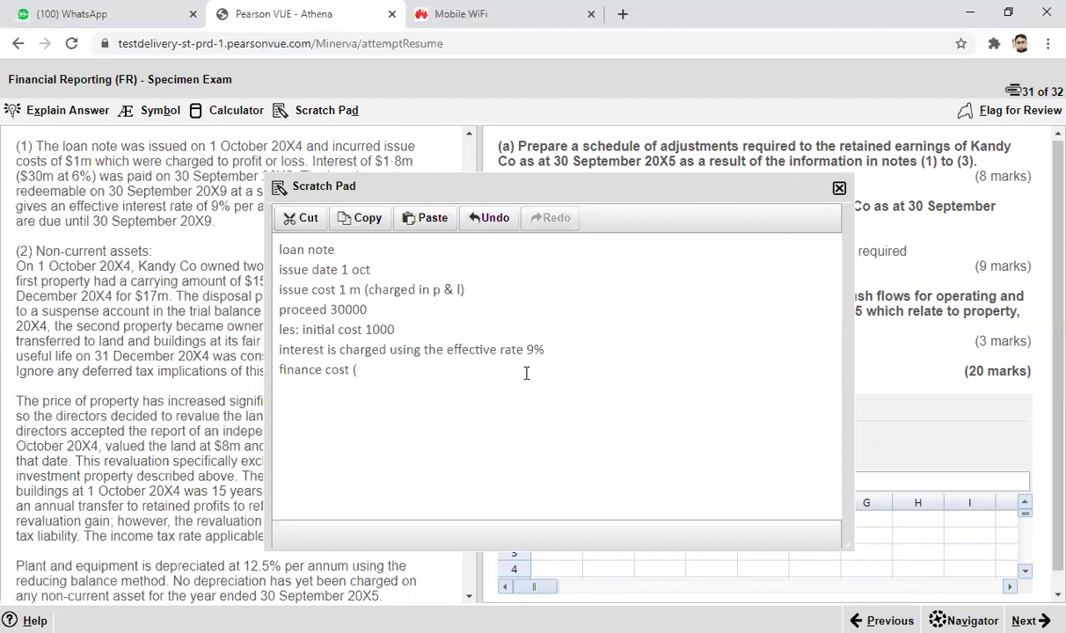
pyautogui.write('29000 * 9%) =')
# Close the scratch pad and scroll back to the loan note and non-current asset notes.
pyautogui.click(839, 191)
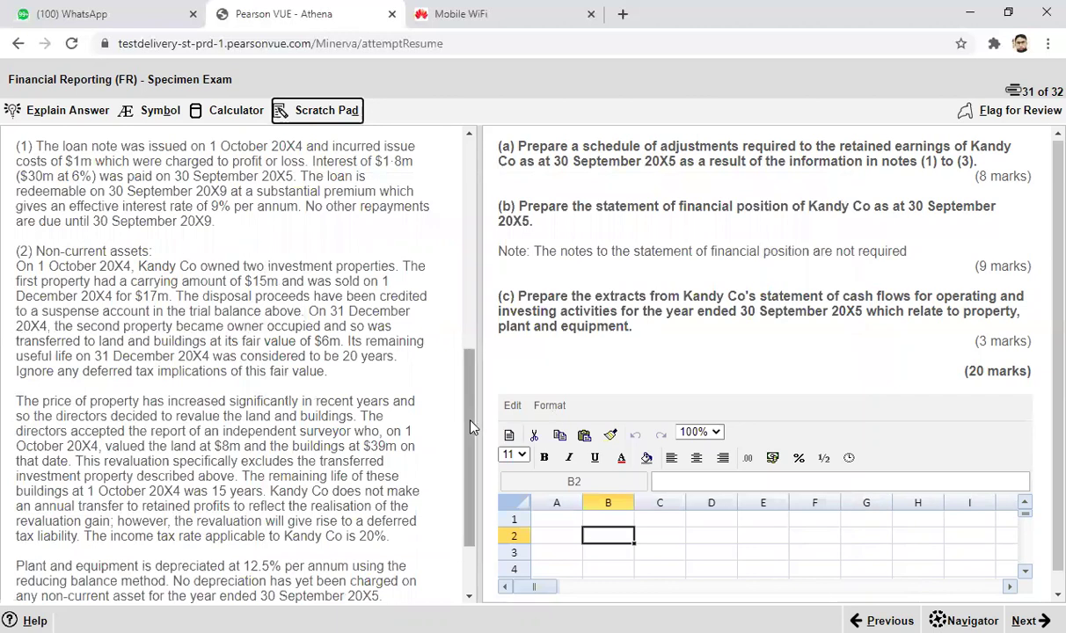
pyautogui.moveTo(472, 425); pyautogui.dragTo(467, 394)
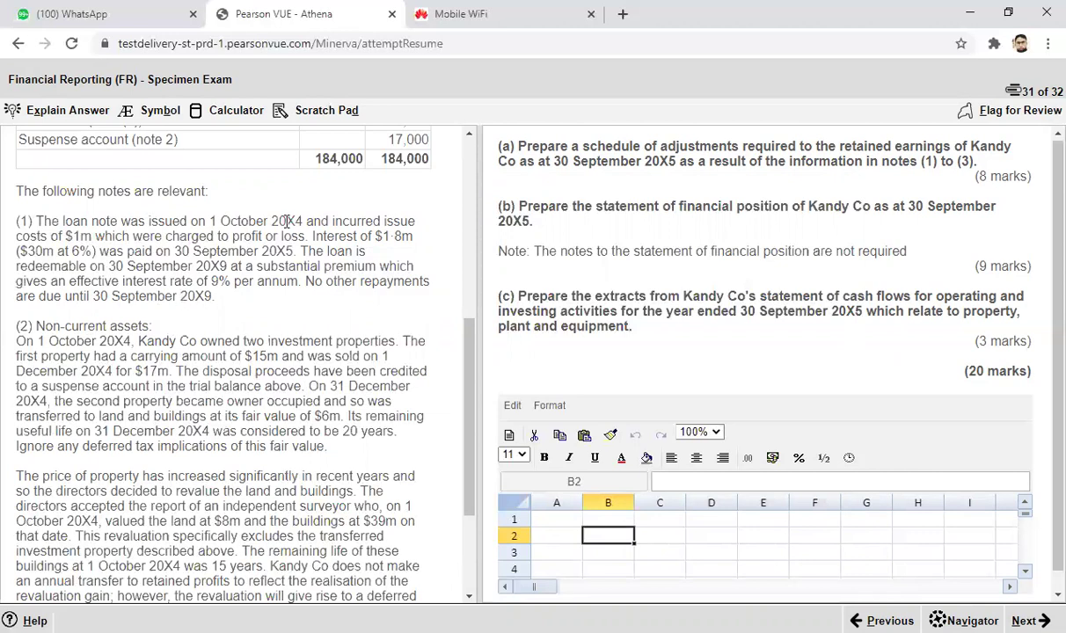
# Complete the workings: '2610 - 1800 = 810 profit and loss account' and 'loan note (29000 + 810) = 29810'.
pyautogui.click(318, 118)
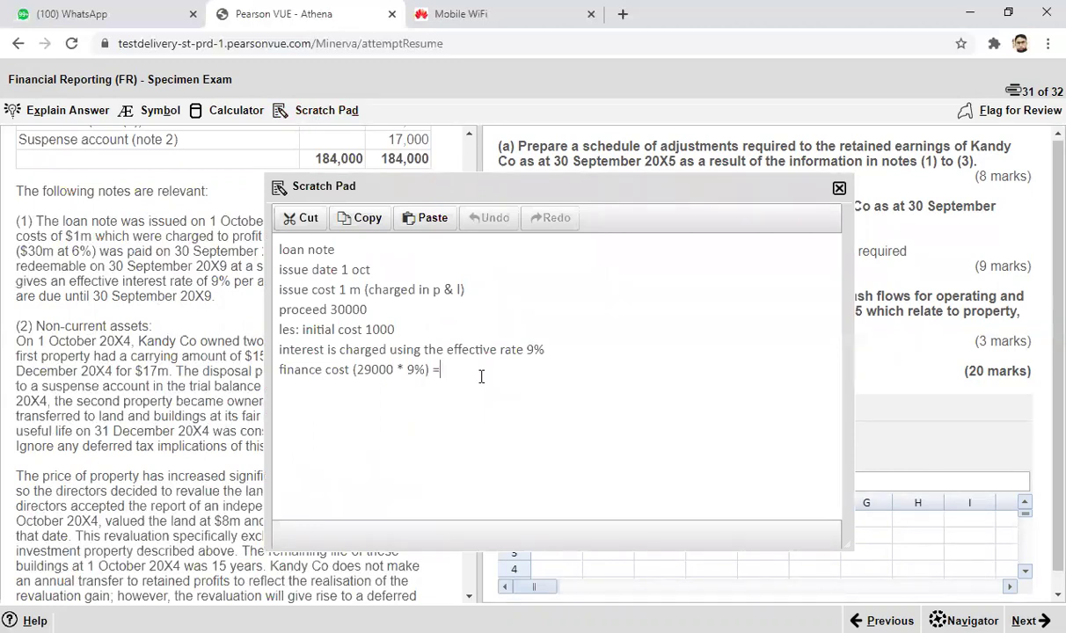
pyautogui.write('2610')
pyautogui.write('- 1800 = 810 pro')
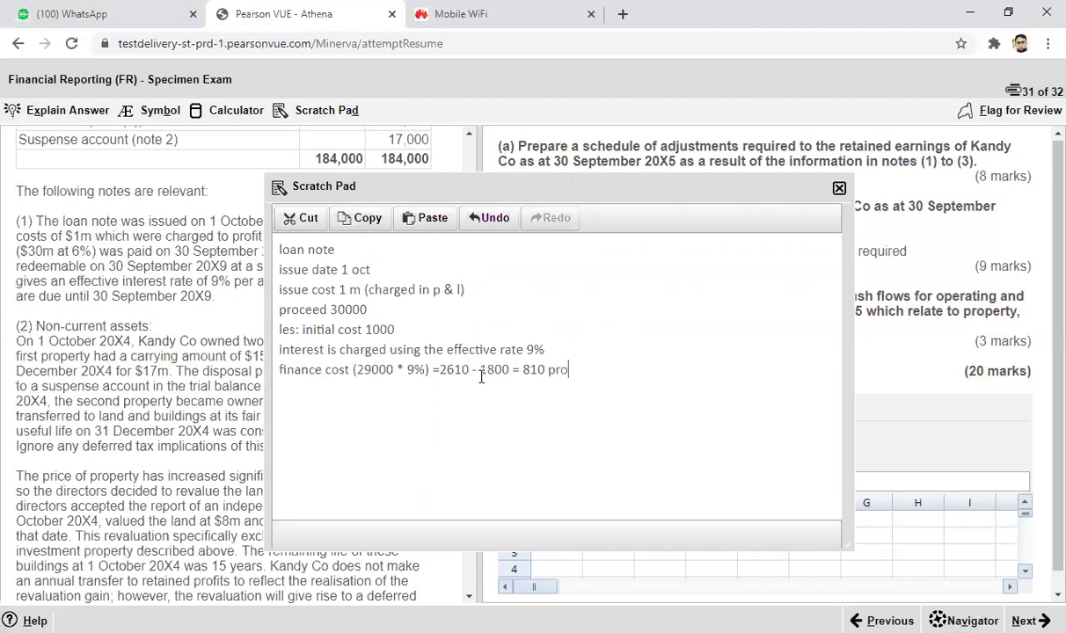
pyautogui.write('fit and loss account')
pyautogui.press('Return')
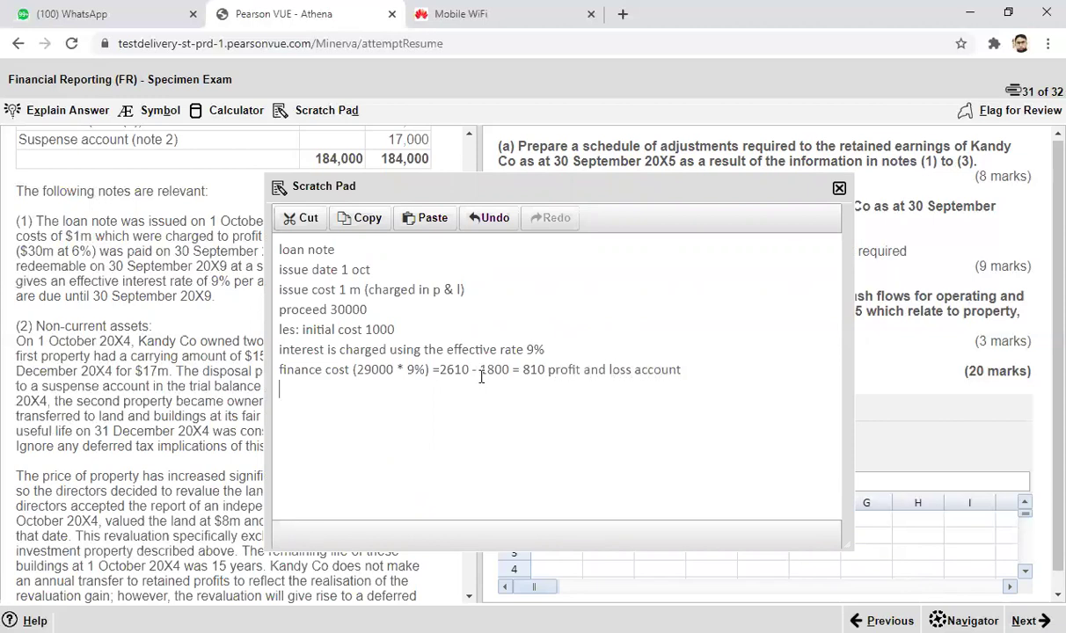
pyautogui.write('loan note (29000 + 810')
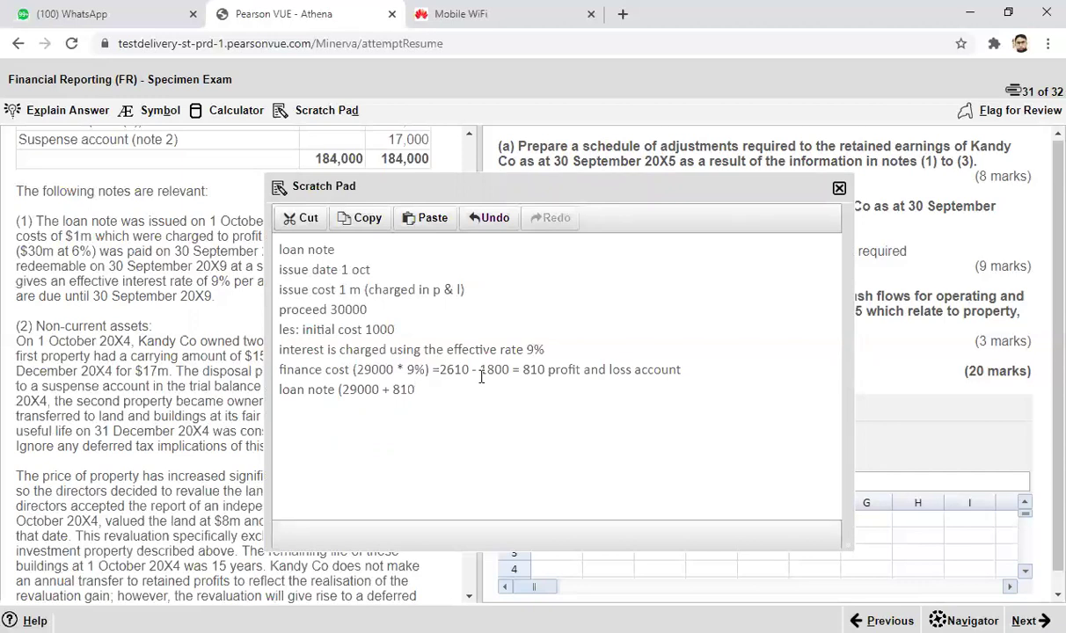
pyautogui.write(') = 29810')
pyautogui.moveTo(280, 249); pyautogui.dragTo(564, 411)
pyautogui.click(565, 413)
# Close the scratch pad and scroll so the answer spreadsheet is fully visible.
pyautogui.click(839, 188)
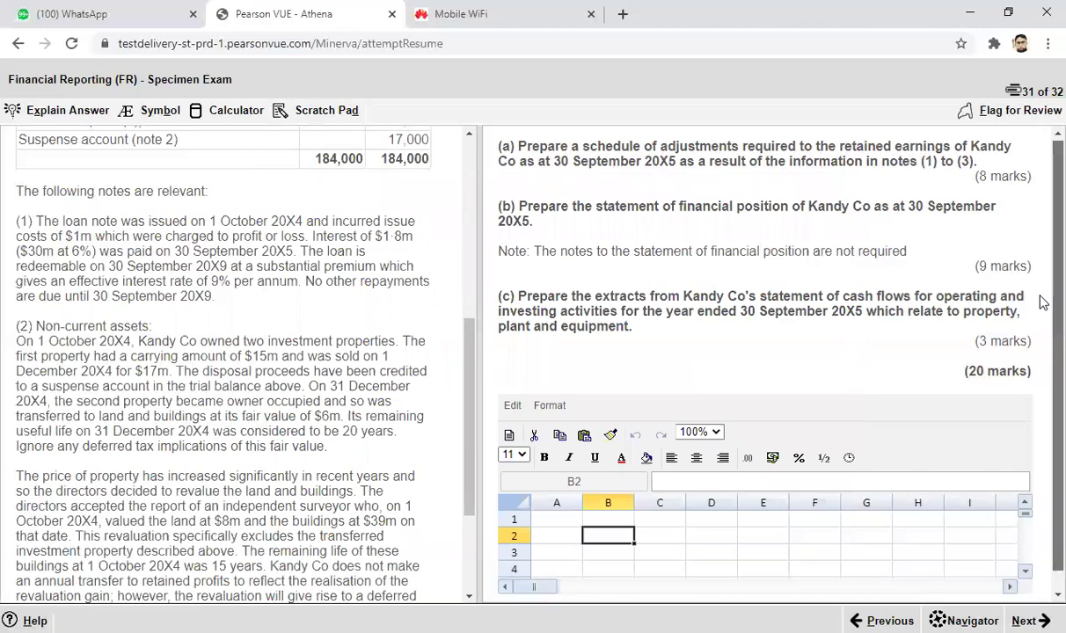
pyautogui.scroll(-1, 1040, 335)
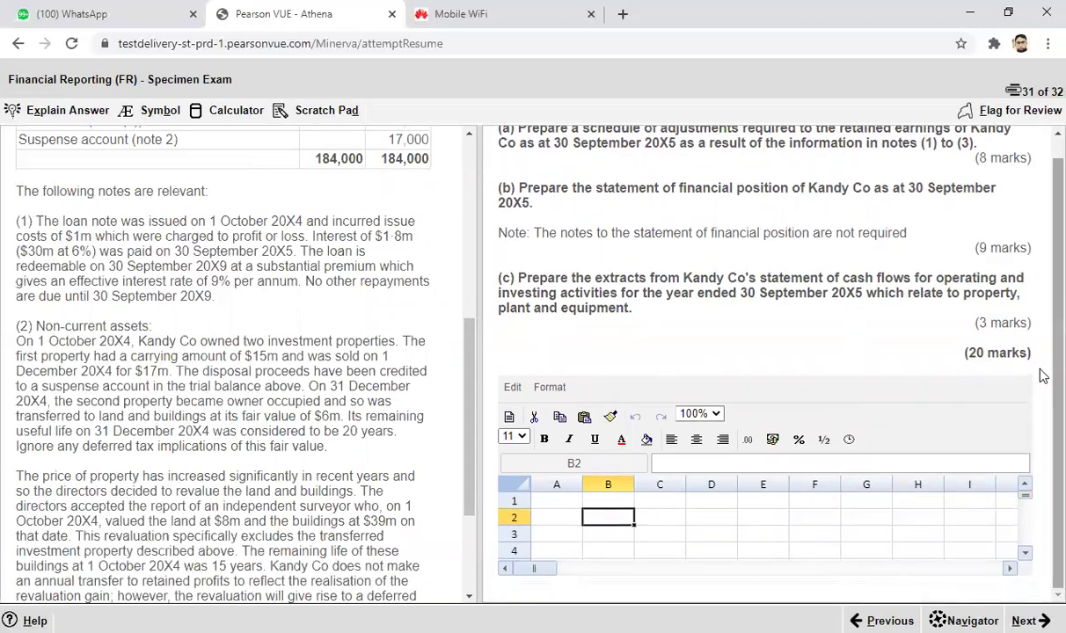
pyautogui.scroll(1, 1042, 335)
pyautogui.scroll(-1, 1043, 322)
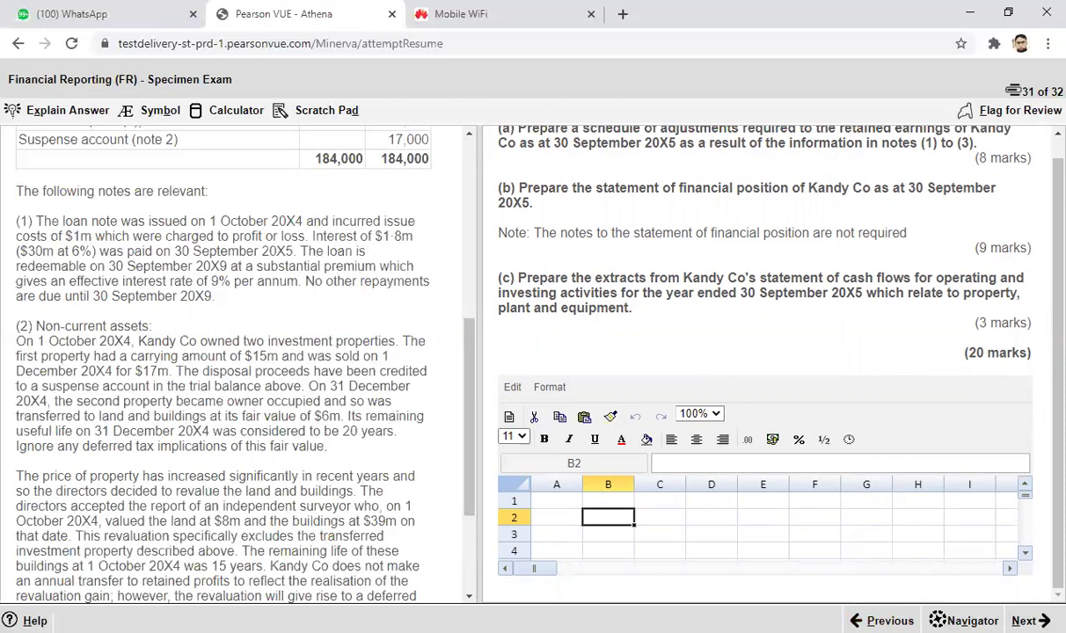
# Enter a bold 'Retained Earnings' heading in A2 and widen column A to fit.
pyautogui.click(562, 517)
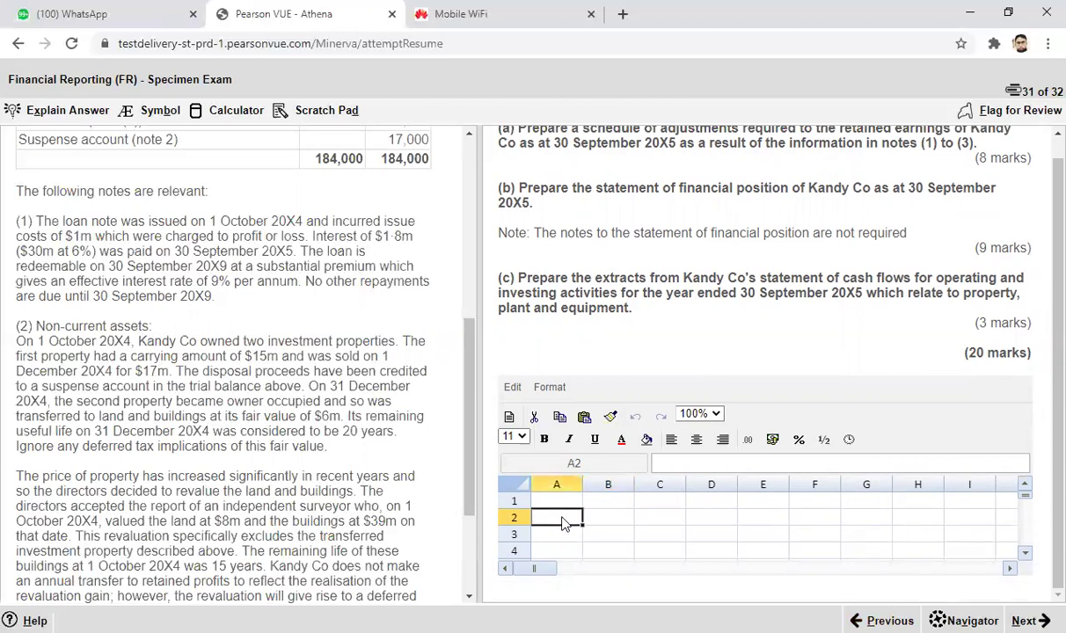
pyautogui.write('Retain')
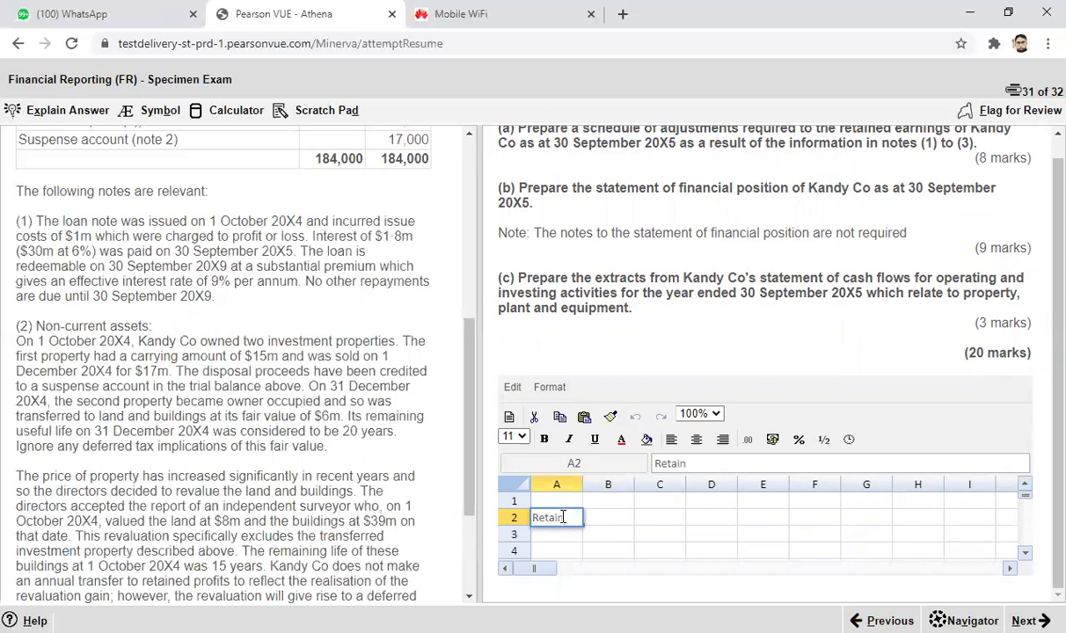
pyautogui.write('ed Earnings')
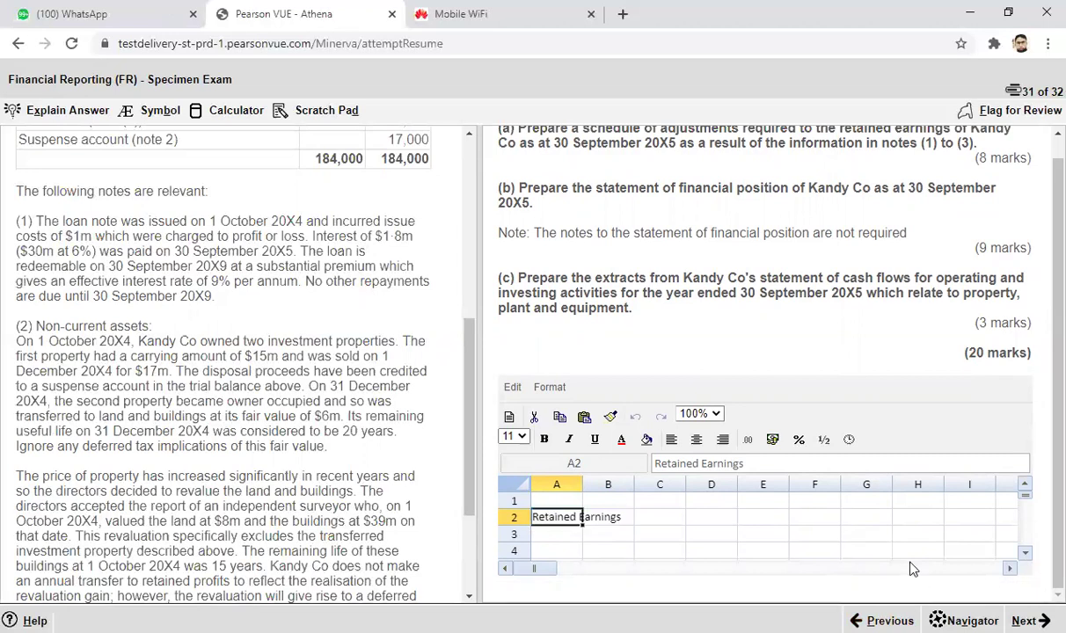
pyautogui.click(674, 552)
pyautogui.moveTo(583, 484); pyautogui.dragTo(602, 485)
pyautogui.click(570, 521)
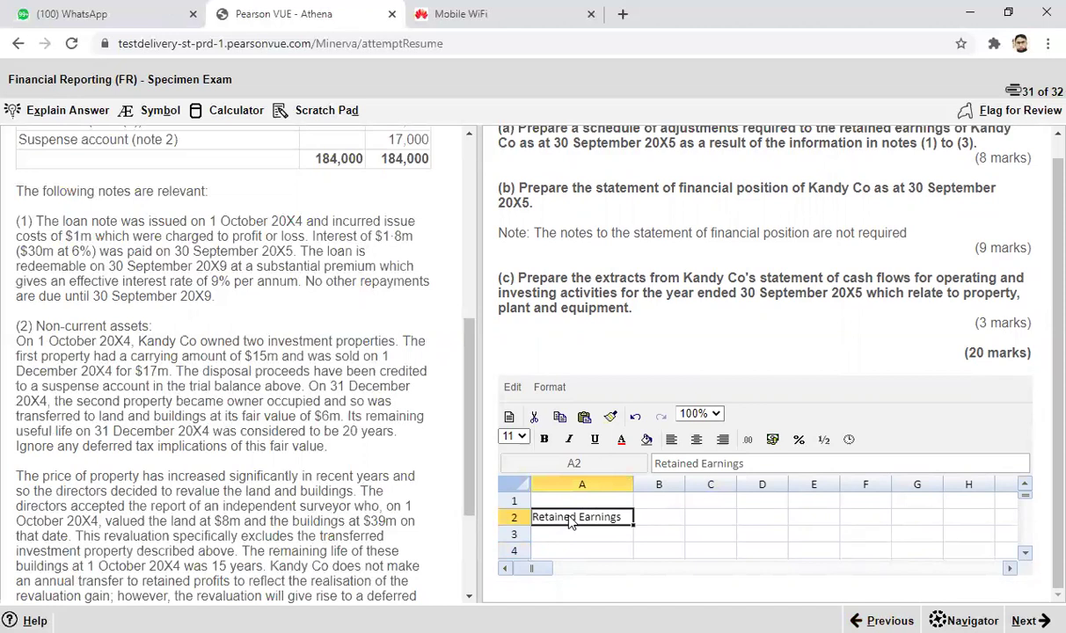
pyautogui.hotkey('ctrl', 'b')
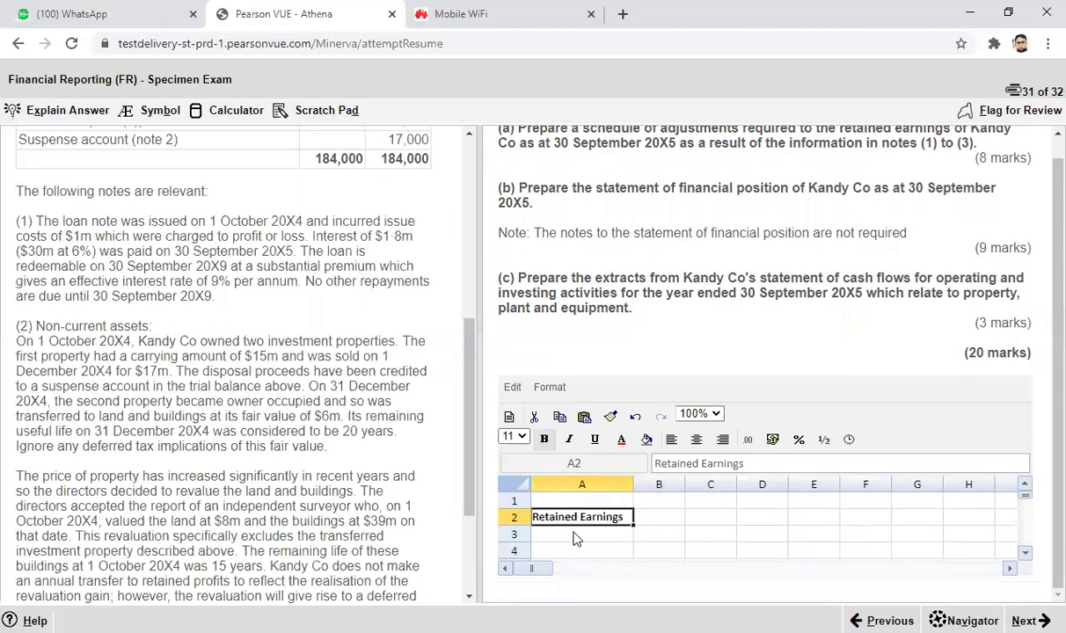
# Add 'as per Trial balance' in A3 with 15500 in B3, widening column A slightly.
pyautogui.click(574, 537)
pyautogui.write('as per')
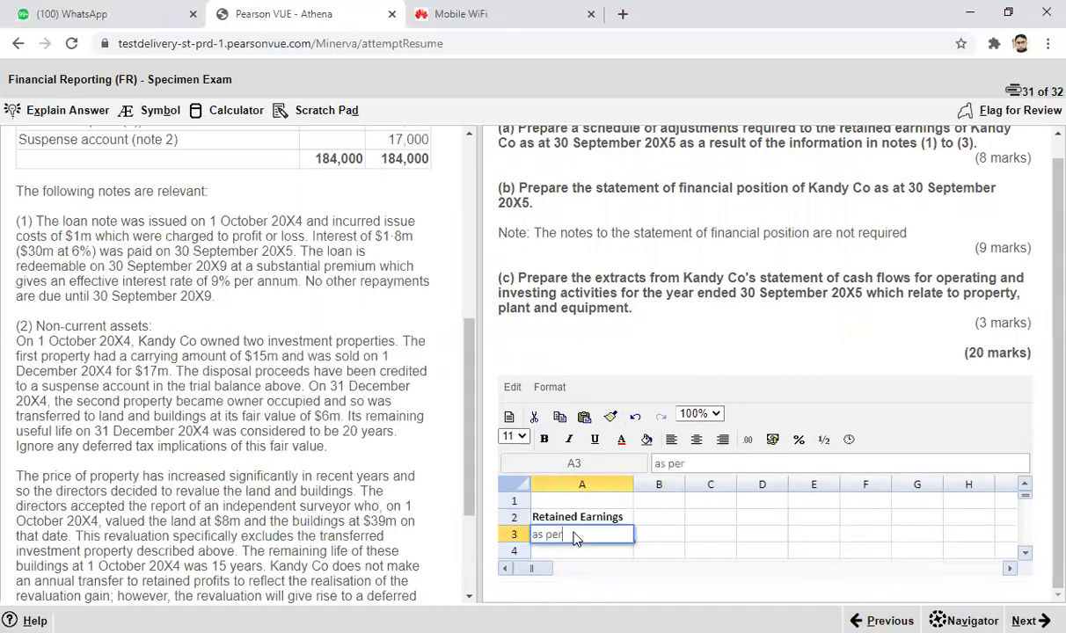
pyautogui.write(' Trial balance')
pyautogui.press('Tab')
pyautogui.moveTo(631, 485); pyautogui.dragTo(647, 485)
pyautogui.moveTo(468, 342); pyautogui.dragTo(468, 191)
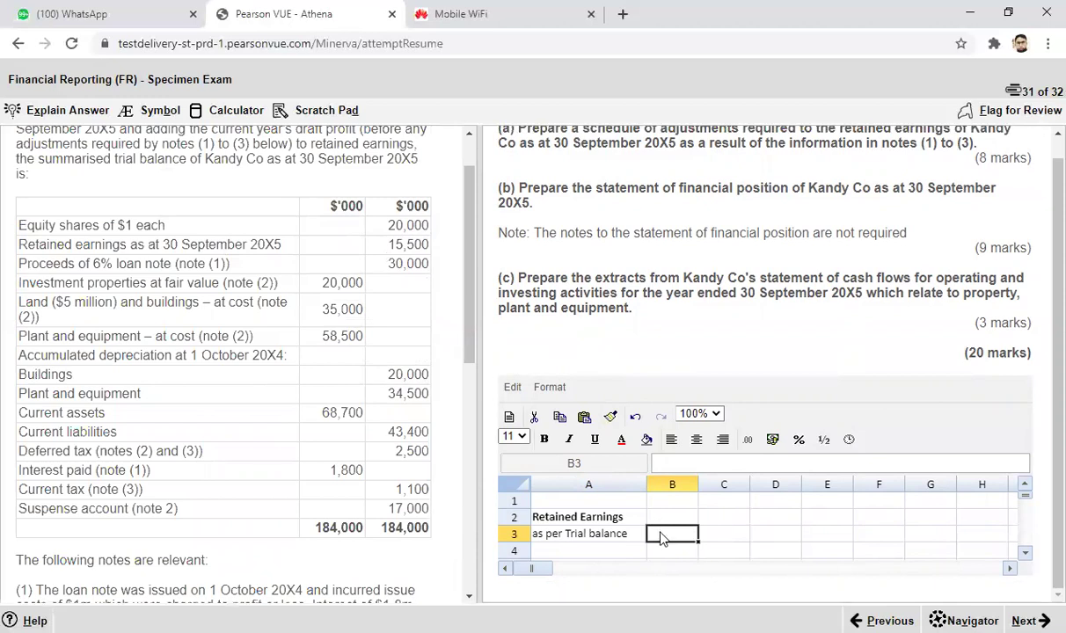
pyautogui.write('15500')
pyautogui.click(1026, 554)
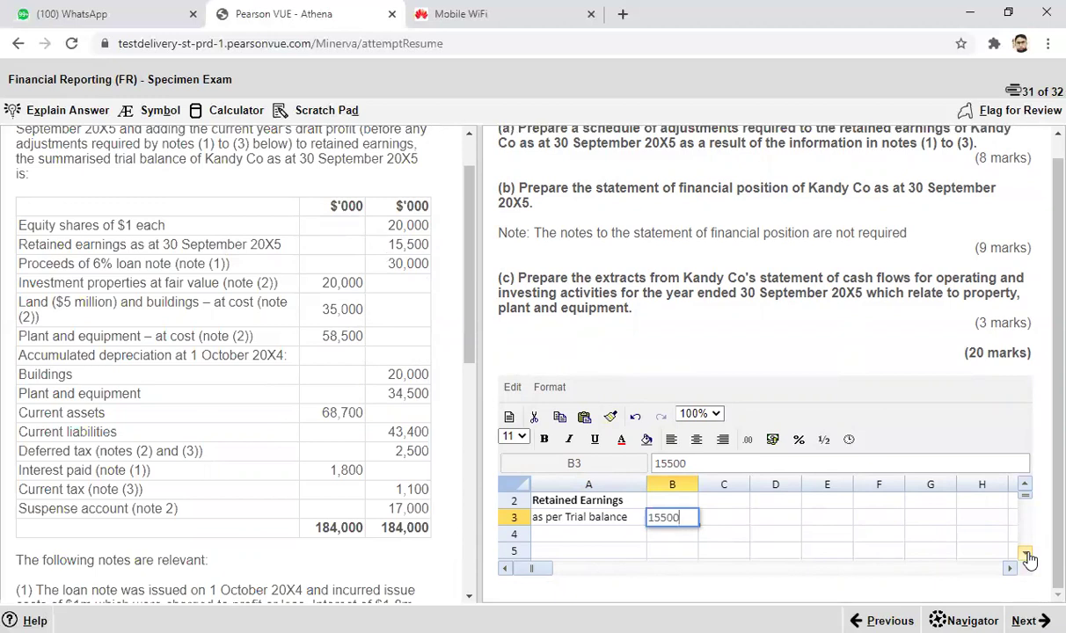
pyautogui.click(1026, 554)
pyautogui.click(1026, 554)
pyautogui.click(1026, 554)
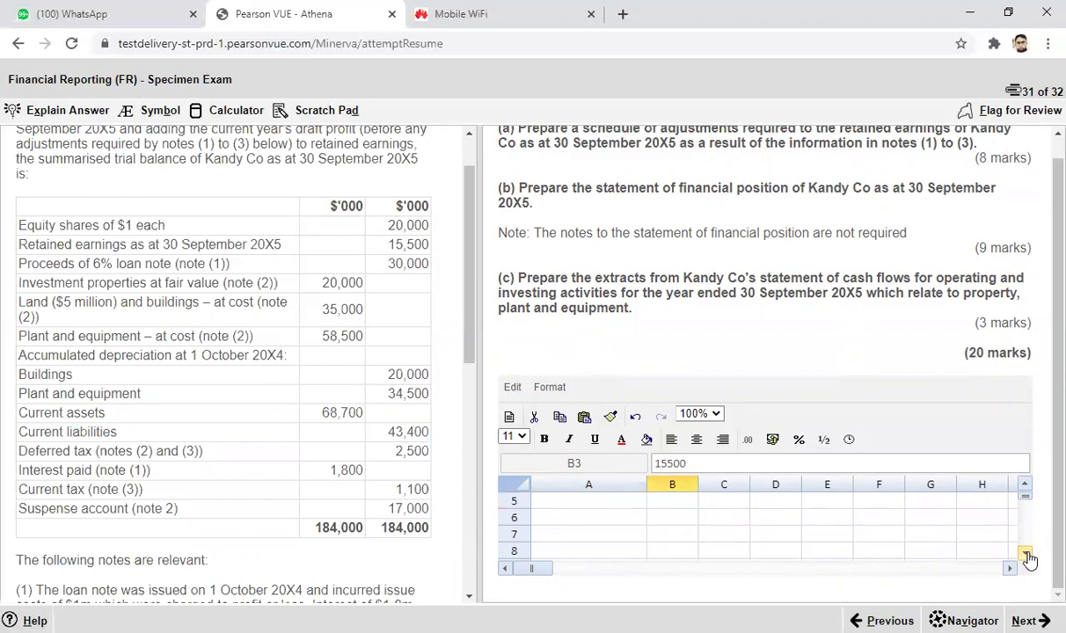
pyautogui.click(1025, 486)
pyautogui.click(1025, 485)
pyautogui.click(1025, 486)
pyautogui.click(1025, 486)
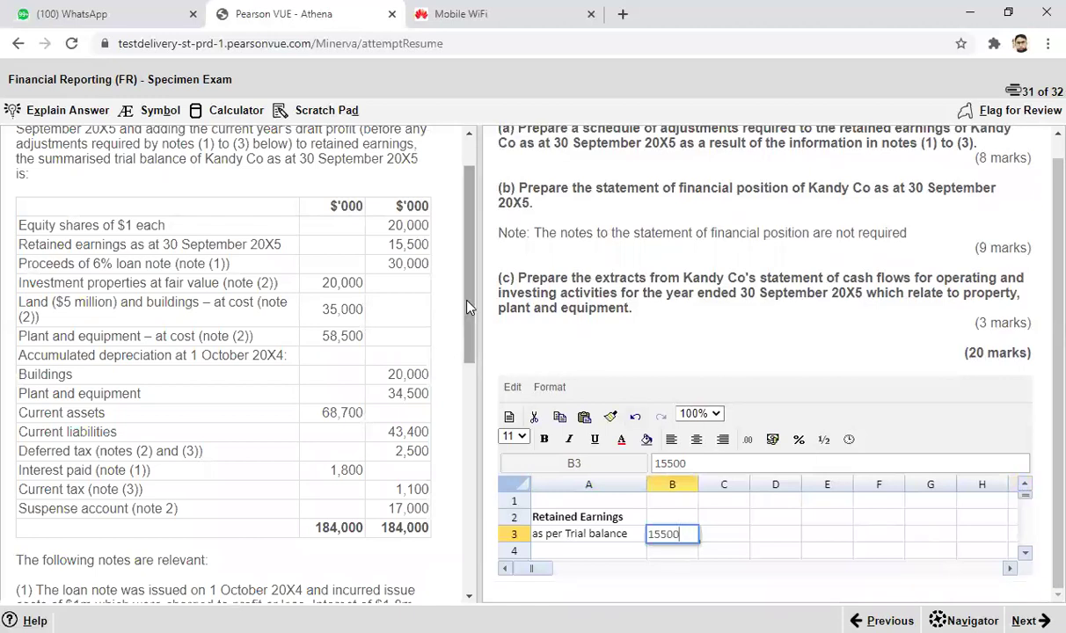
# Mark the 20,000 investment property and Land ($5 million) rows in the trial balance, then reopen the scratch pad.
pyautogui.scroll(-1, 468, 344)
pyautogui.moveTo(468, 344); pyautogui.dragTo(471, 486)
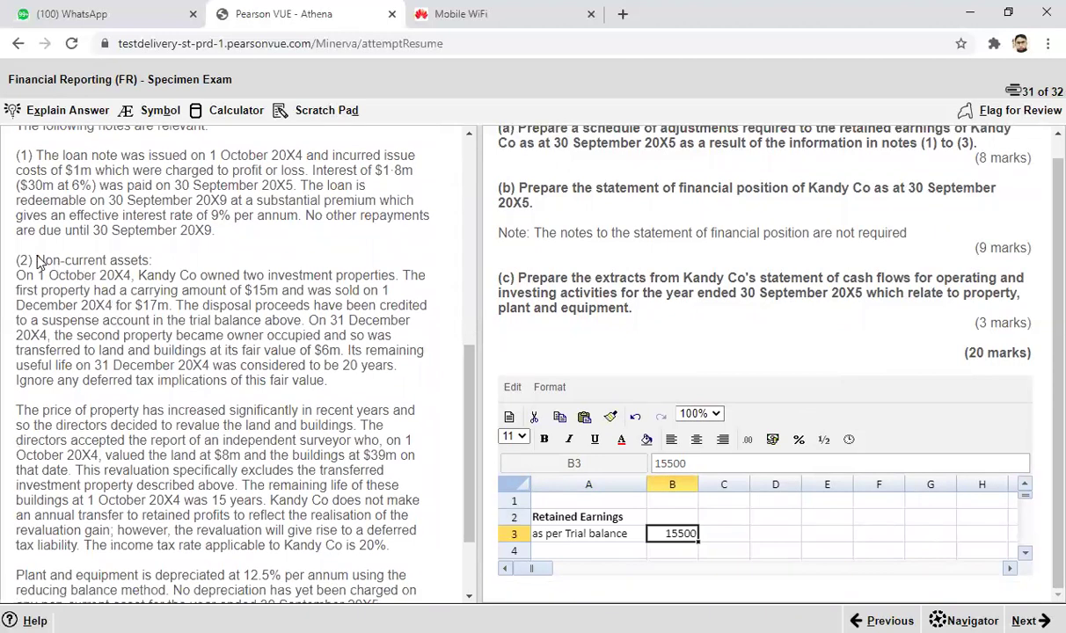
pyautogui.moveTo(469, 436); pyautogui.dragTo(469, 256)
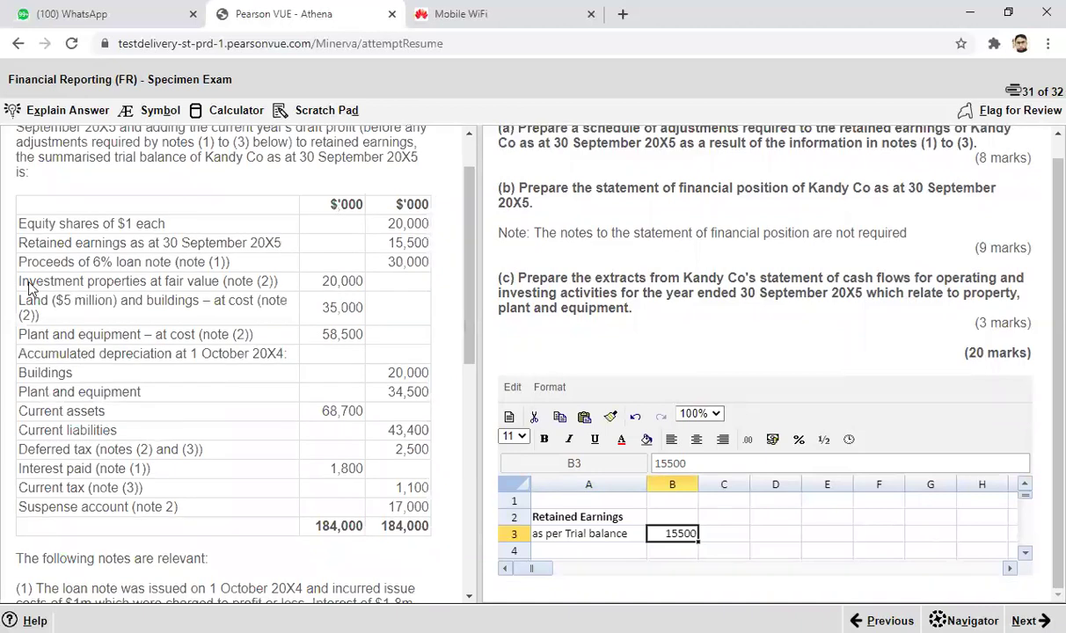
pyautogui.moveTo(29, 282); pyautogui.dragTo(226, 285)
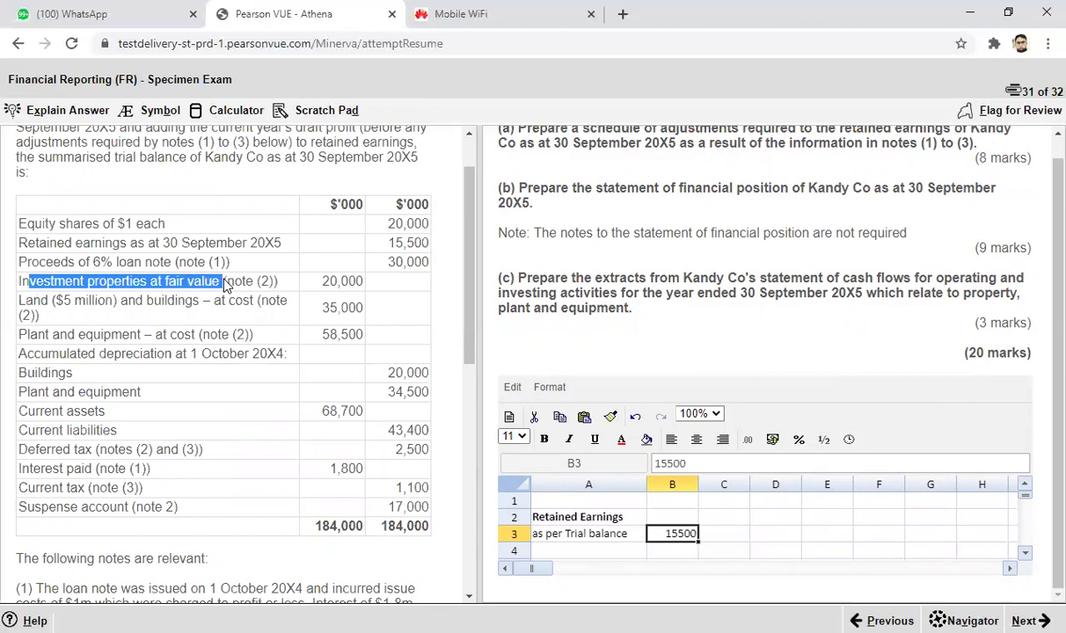
pyautogui.moveTo(322, 281); pyautogui.dragTo(338, 282)
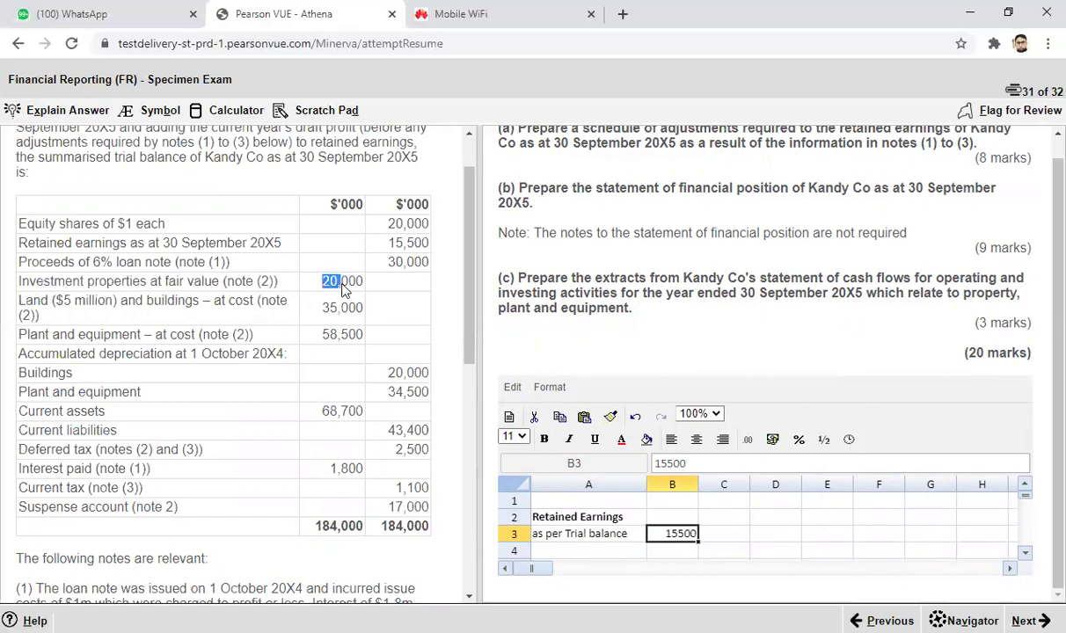
pyautogui.click(31, 305)
pyautogui.moveTo(29, 302); pyautogui.dragTo(88, 302)
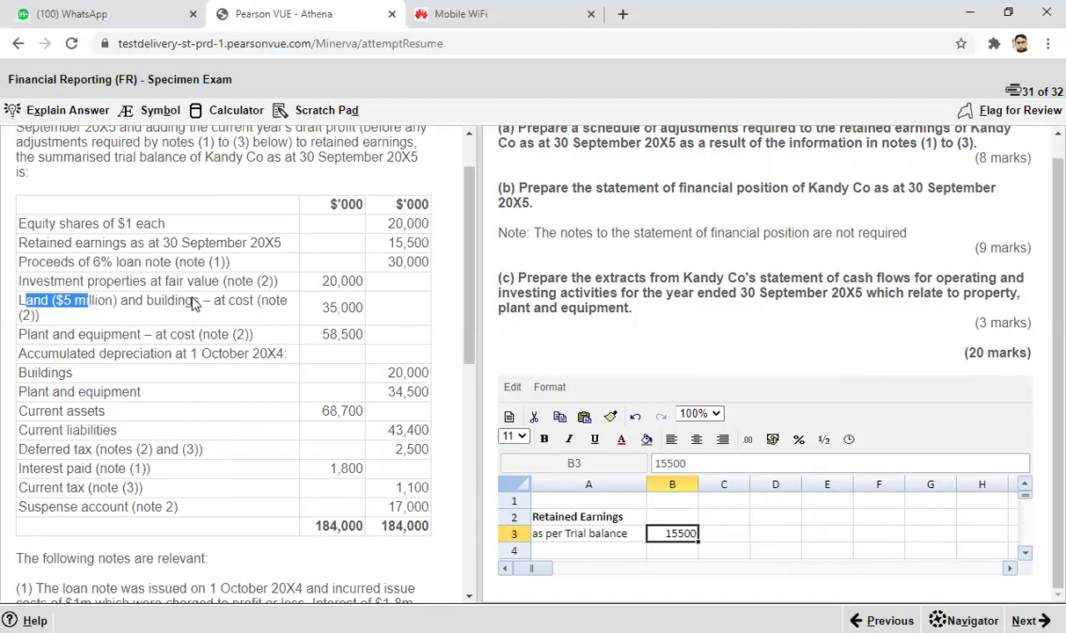
pyautogui.click(308, 319)
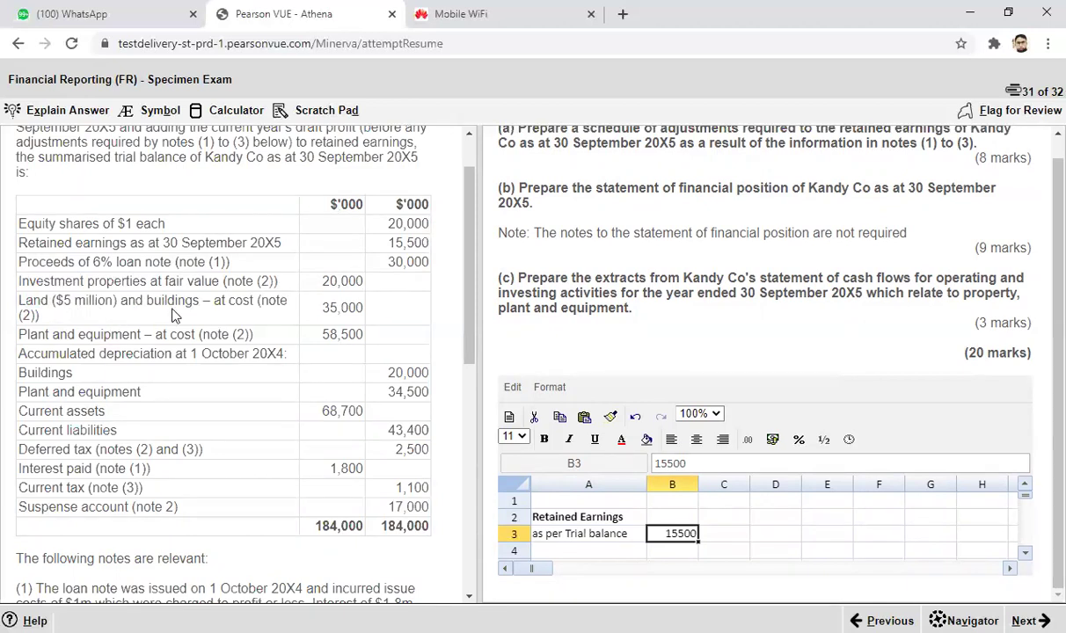
pyautogui.click(327, 112)
# Note 'land and building (5000 + 30000) = 35000' in the scratch pad and move it aside.
pyautogui.press('Return')
pyautogui.press('Return')
pyautogui.write('land')
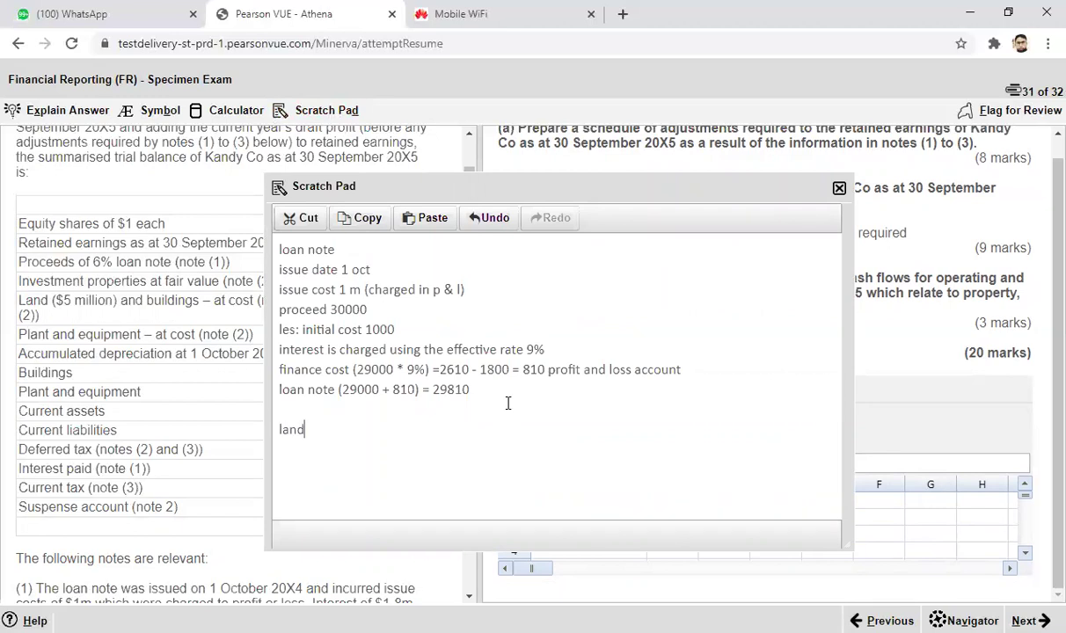
pyautogui.write(' and building (')
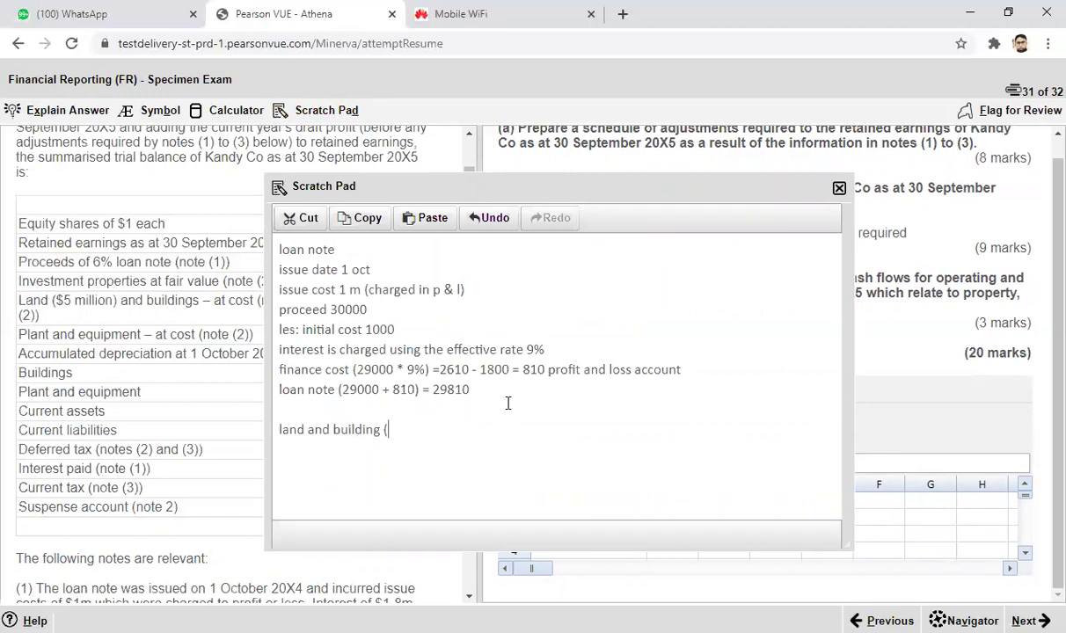
pyautogui.write('5000 + 30000')
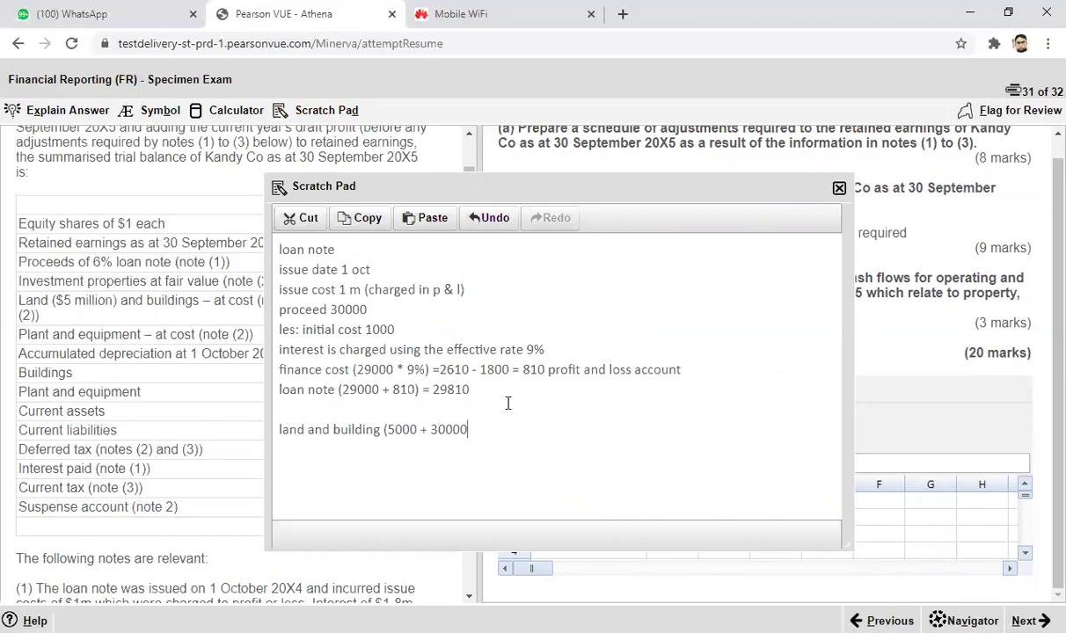
pyautogui.write(') = 35')
pyautogui.write('000')
pyautogui.press('Return')
pyautogui.moveTo(449, 181); pyautogui.dragTo(661, 68)
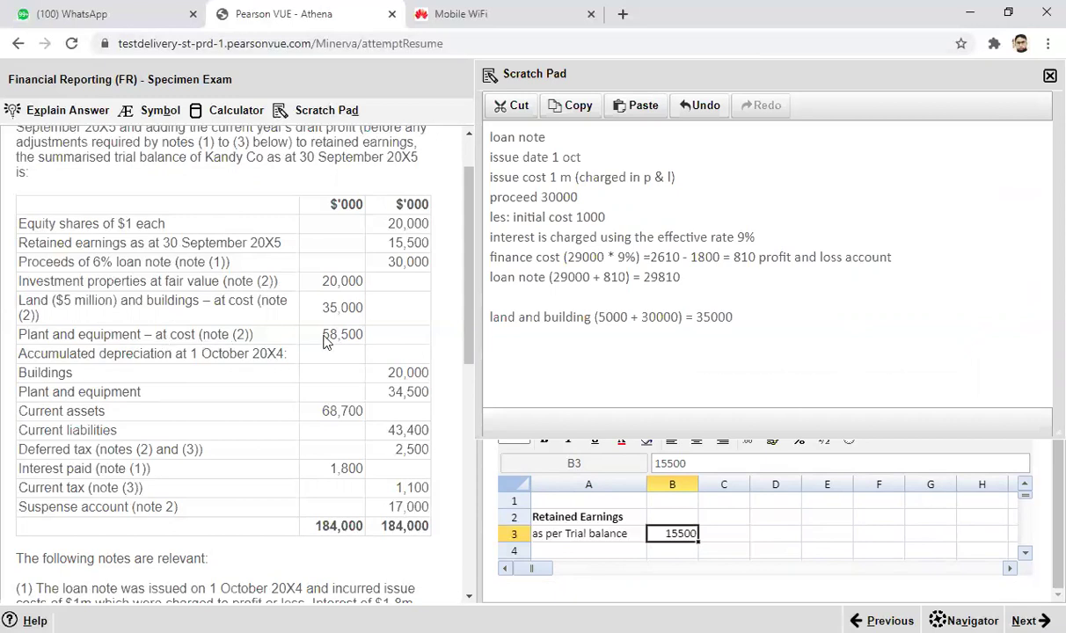
# Add the lines 'plant 58500', 'building (a.dep ) 20,000' and 'dep 34500' to the notes.
pyautogui.write('plant 58500')
pyautogui.click(746, 320)
pyautogui.press('Return')
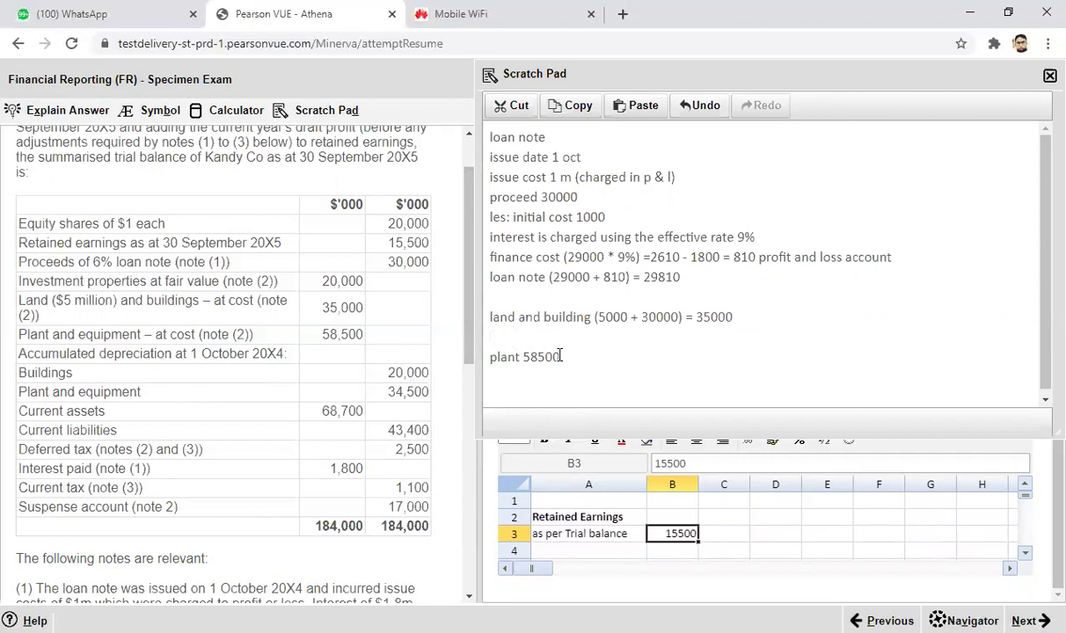
pyautogui.write('building (a.dep')
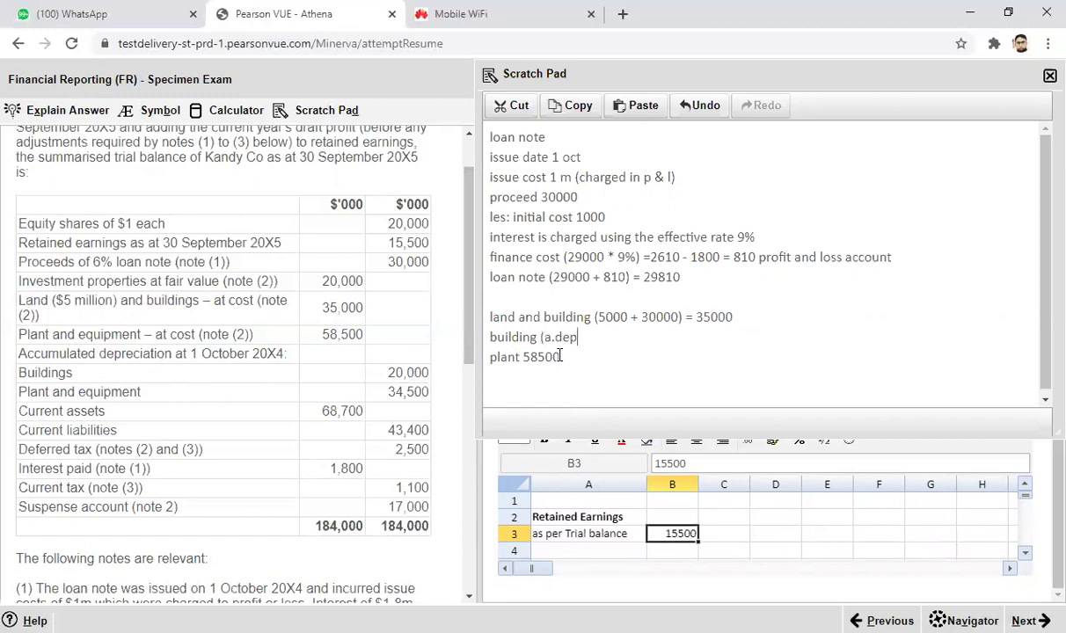
pyautogui.write(' ) 20,000')
pyautogui.press('Return')
pyautogui.click(564, 375)
pyautogui.press('Return')
pyautogui.write('dep ')
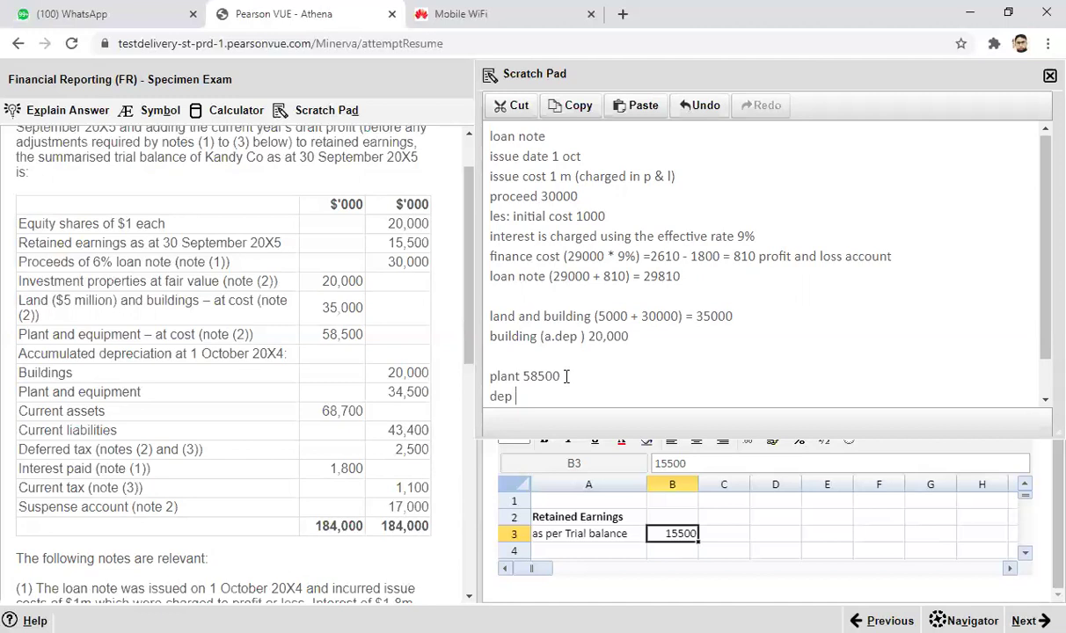
pyautogui.write('34500')
pyautogui.press('Return')
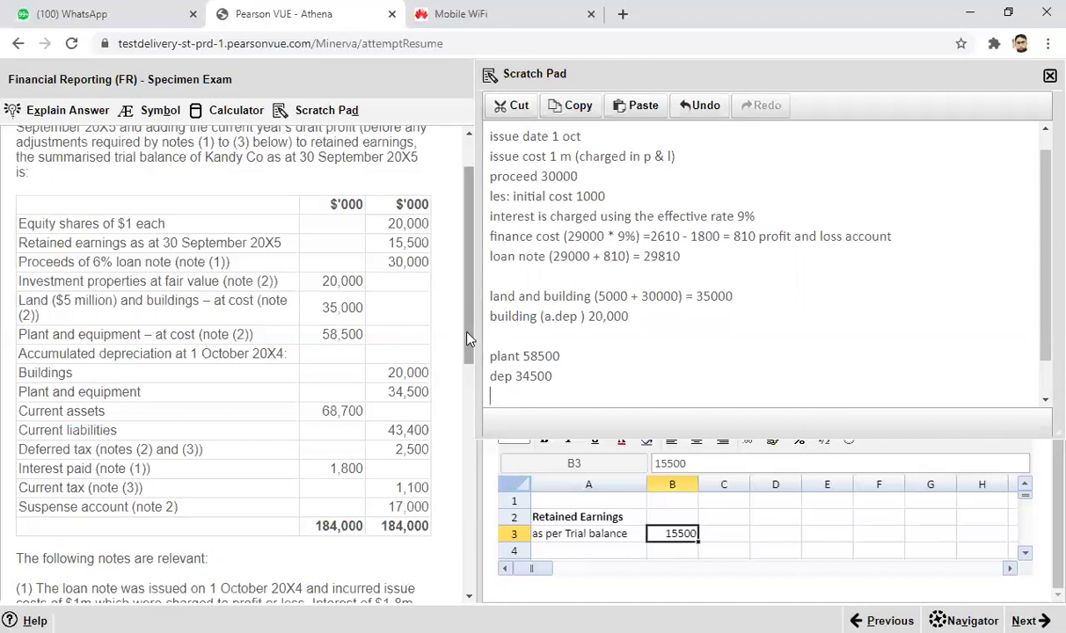
pyautogui.scroll(-4, 469, 339)
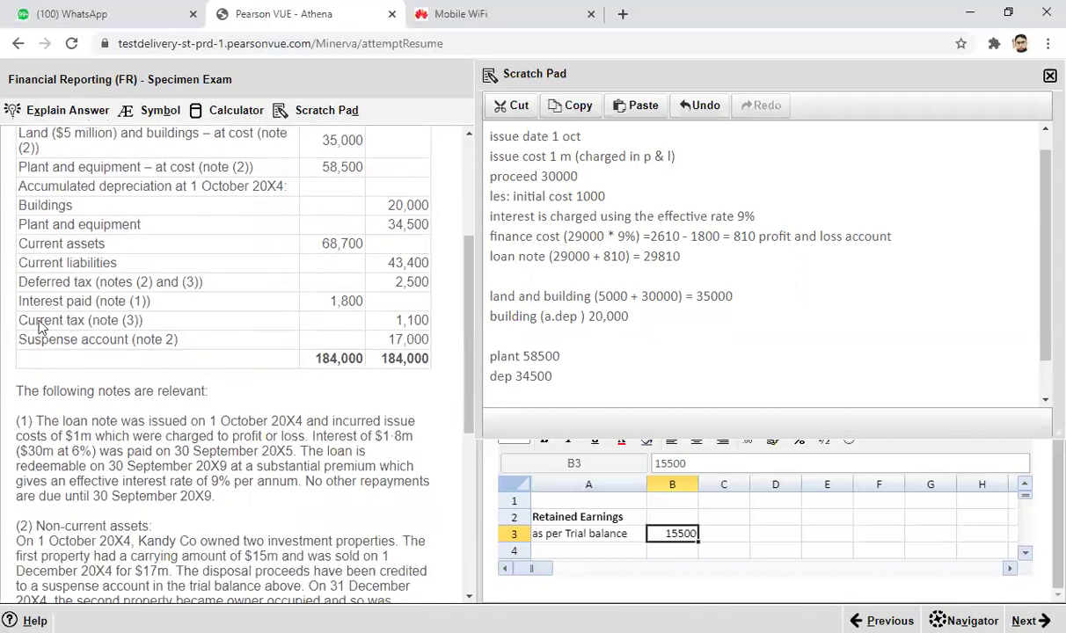
pyautogui.moveTo(19, 343); pyautogui.dragTo(179, 341)
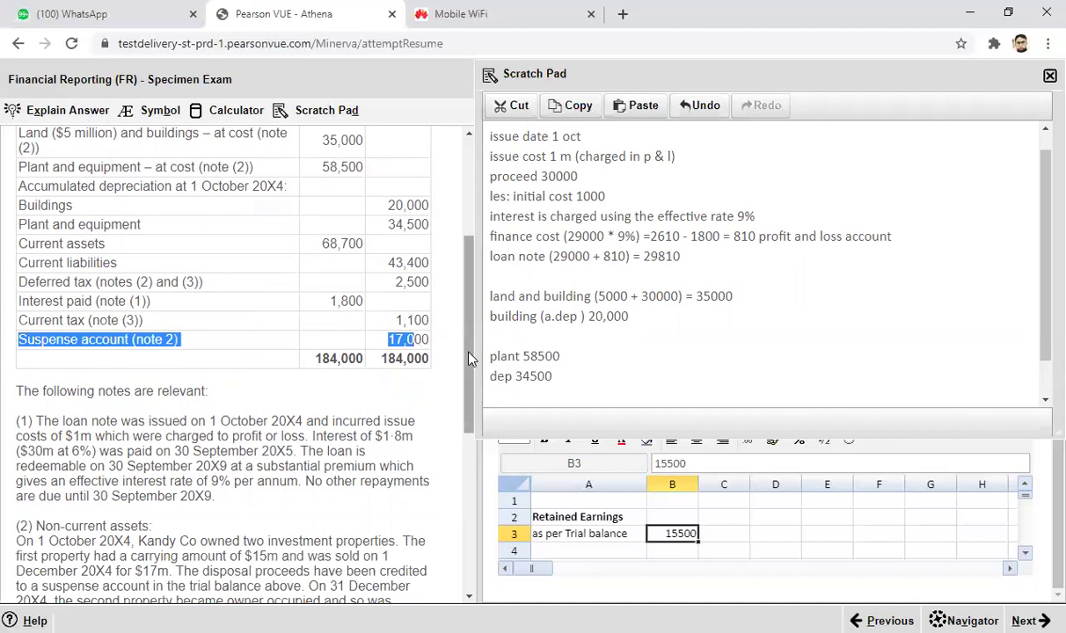
pyautogui.moveTo(469, 360); pyautogui.dragTo(468, 459)
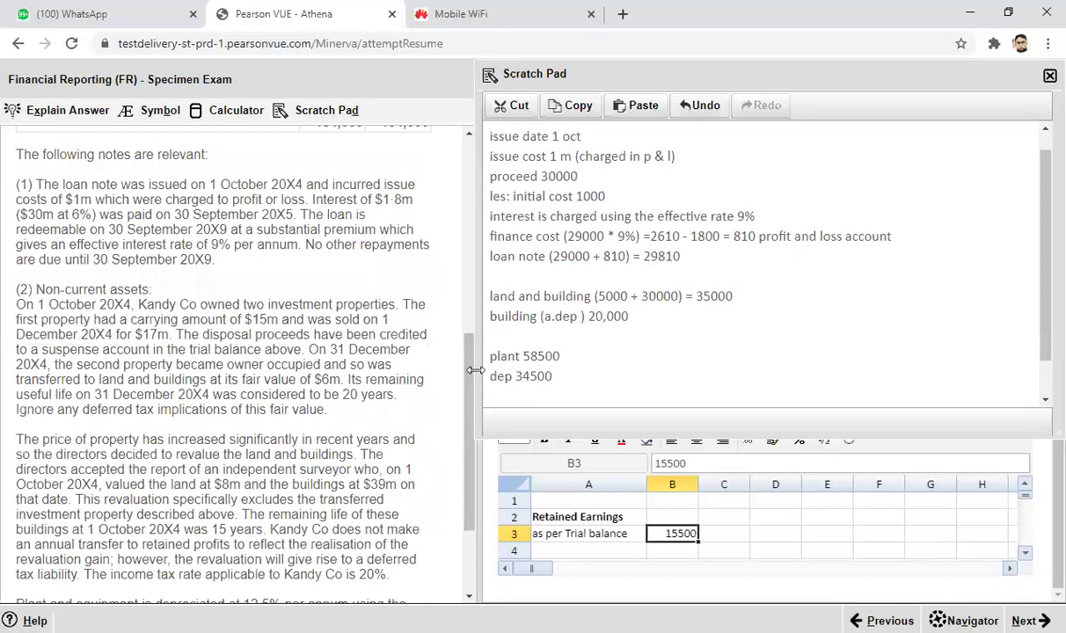
pyautogui.scroll(3, 467, 249)
pyautogui.scroll(4, 468, 249)
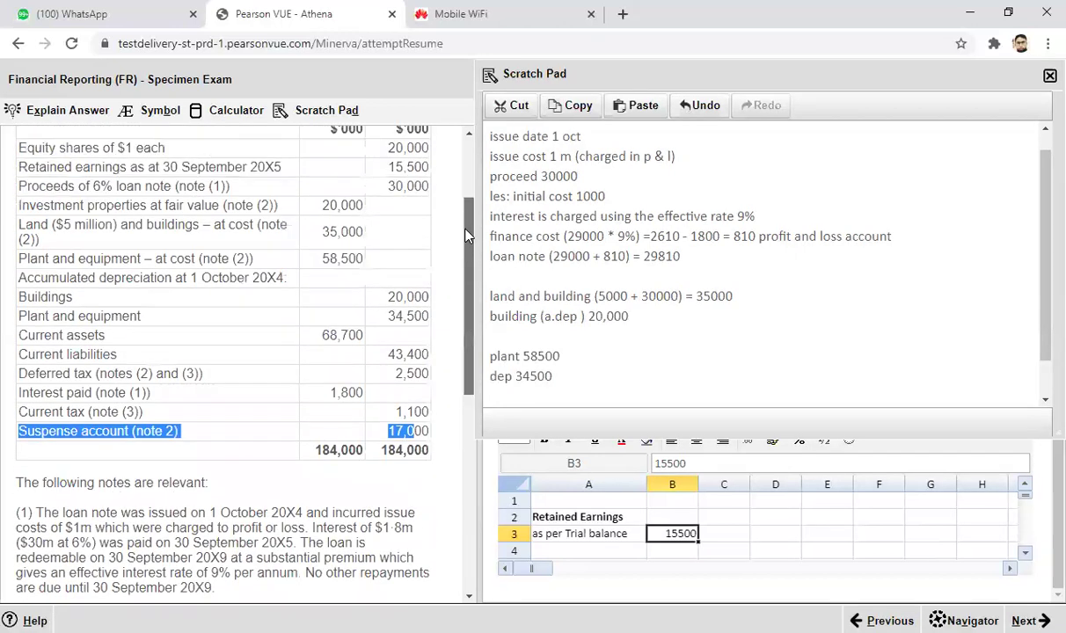
pyautogui.moveTo(310, 205); pyautogui.dragTo(356, 200)
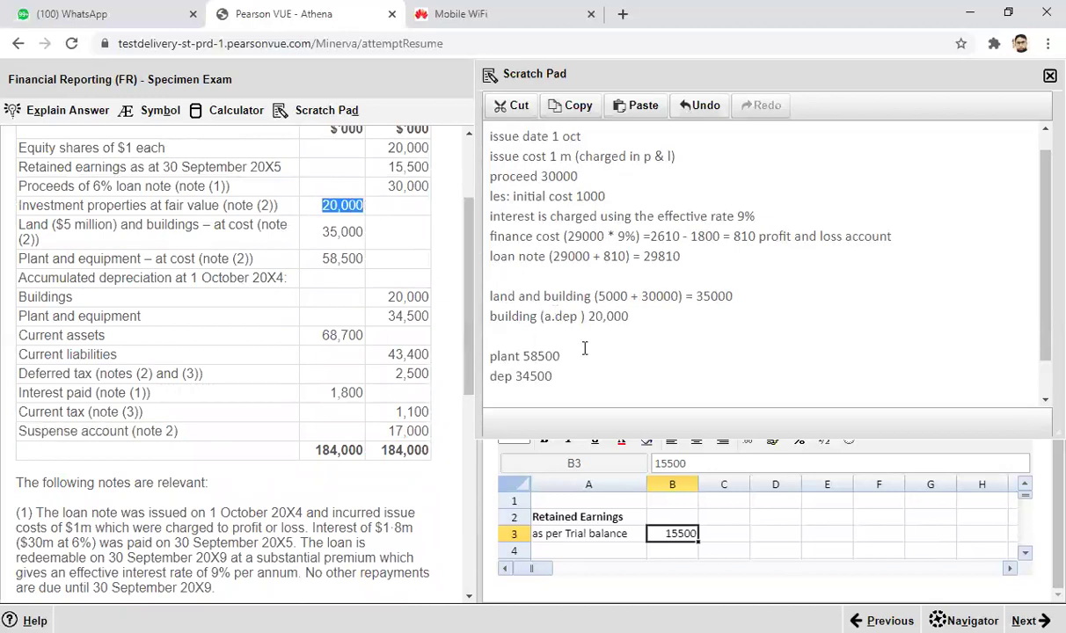
# Note the investment property lines 'investment property 20000' and 'investment property 15000'.
pyautogui.click(584, 376)
pyautogui.press('Return')
pyautogui.press('Return')
pyautogui.write('investm,')
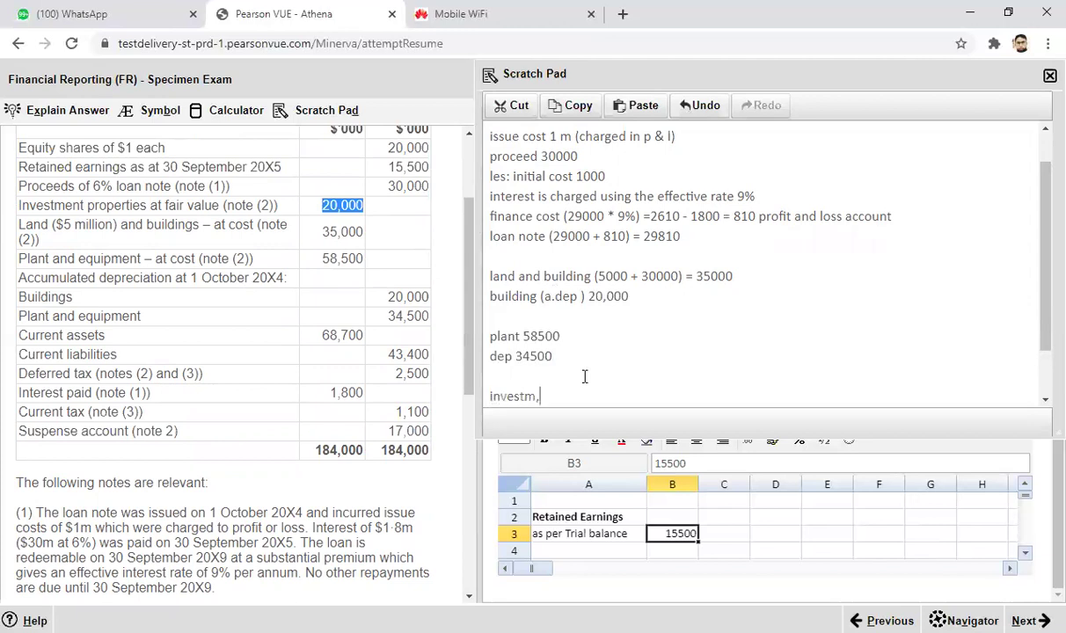
pyautogui.write('ent pro')
pyautogui.press('BackSpace')
pyautogui.write('operty 20000')
pyautogui.press('Return')
pyautogui.write('in')
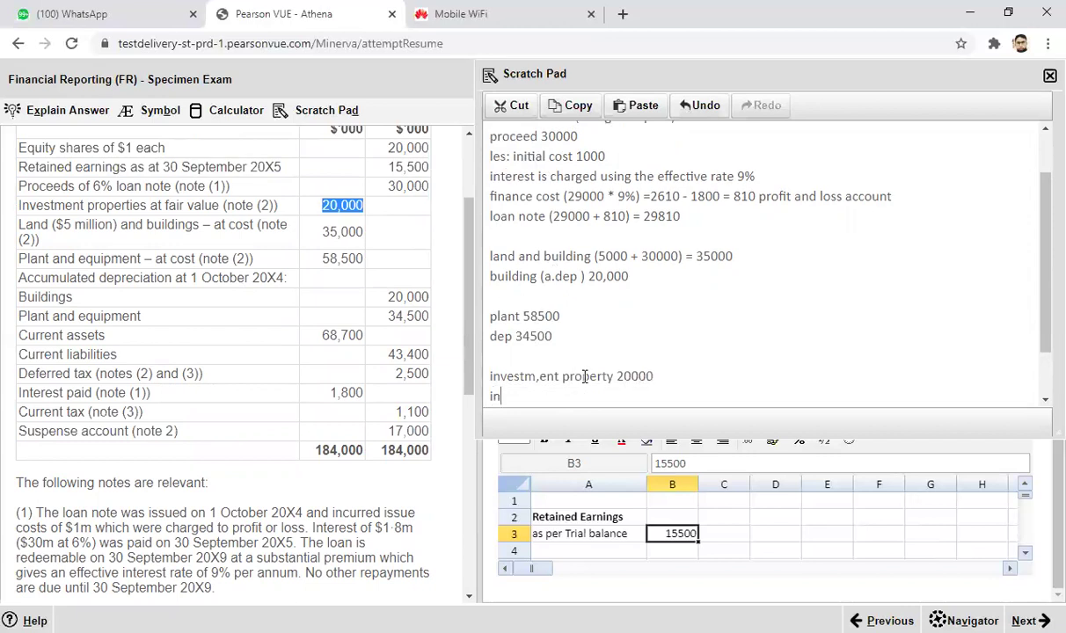
pyautogui.write('vestment property')
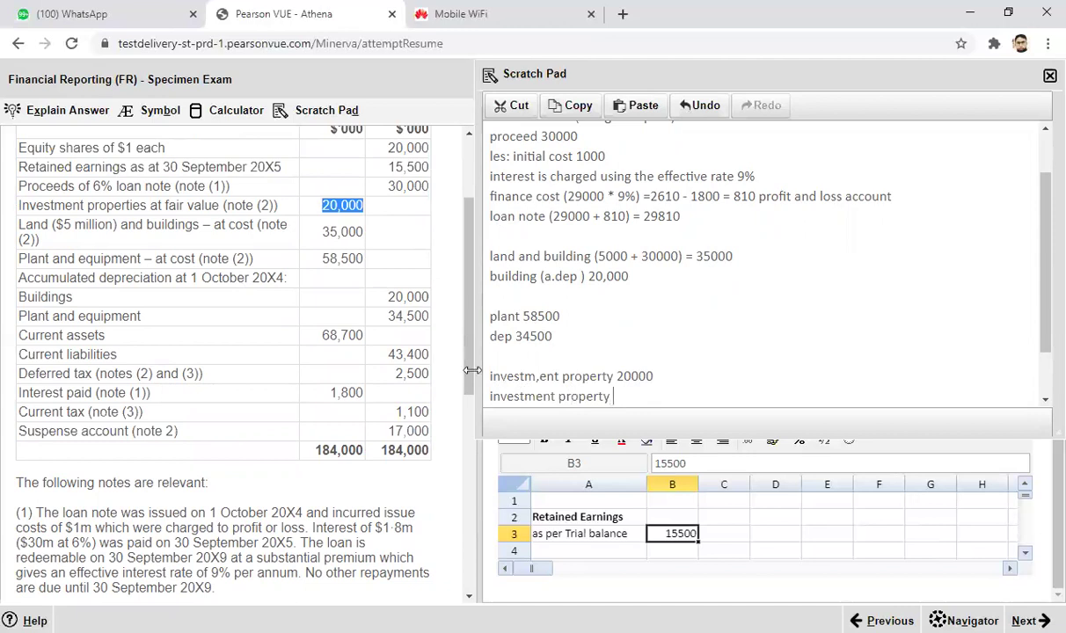
pyautogui.moveTo(469, 361); pyautogui.dragTo(468, 446)
pyautogui.scroll(-1, 469, 446)
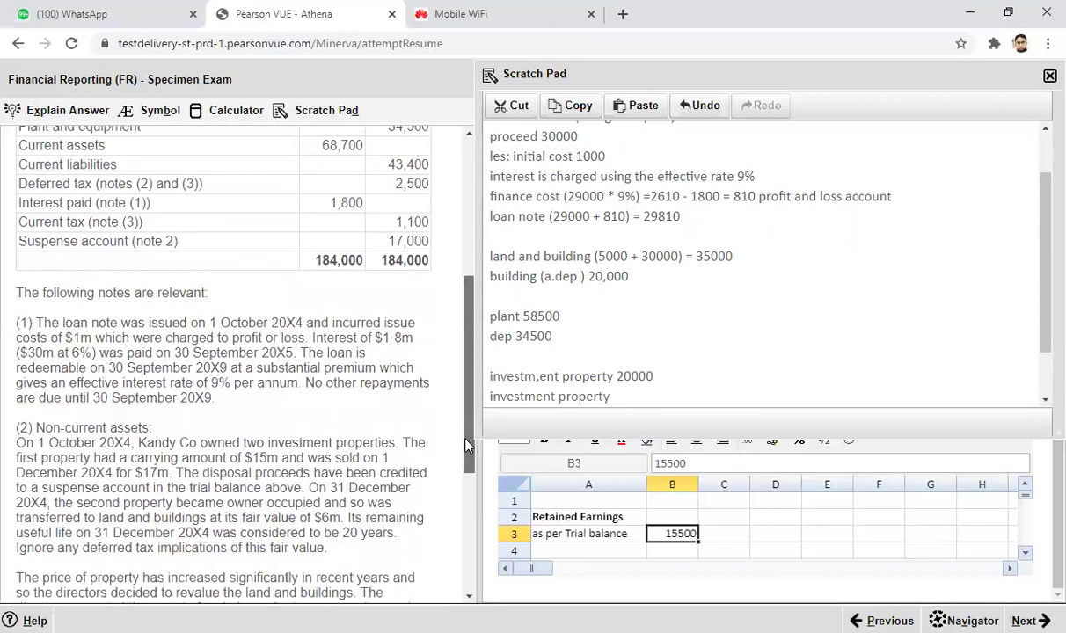
pyautogui.scroll(1, 468, 446)
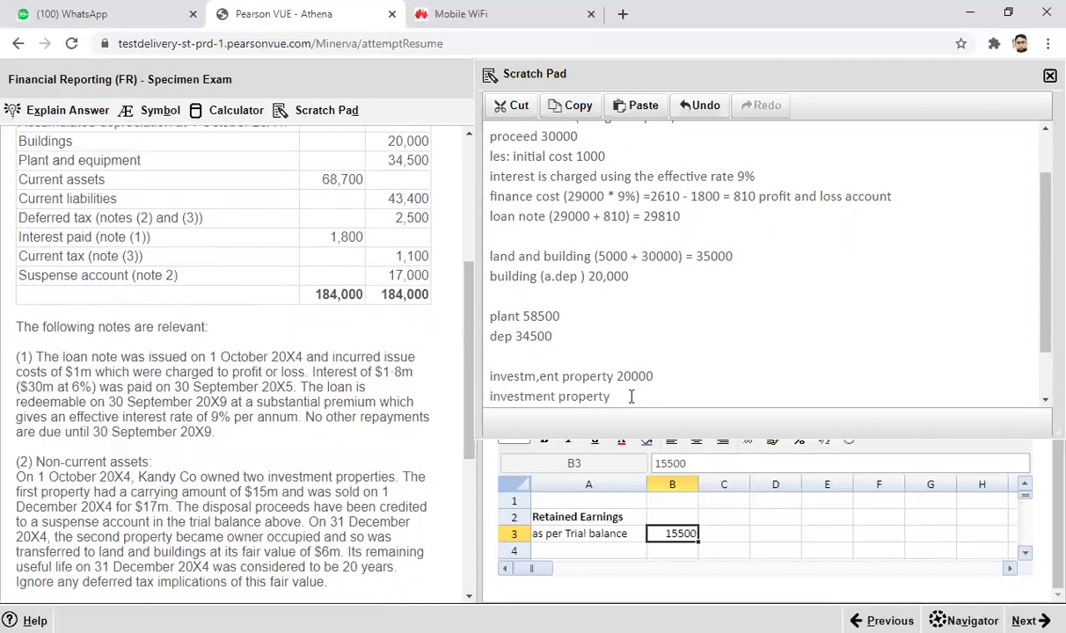
pyautogui.write('15')
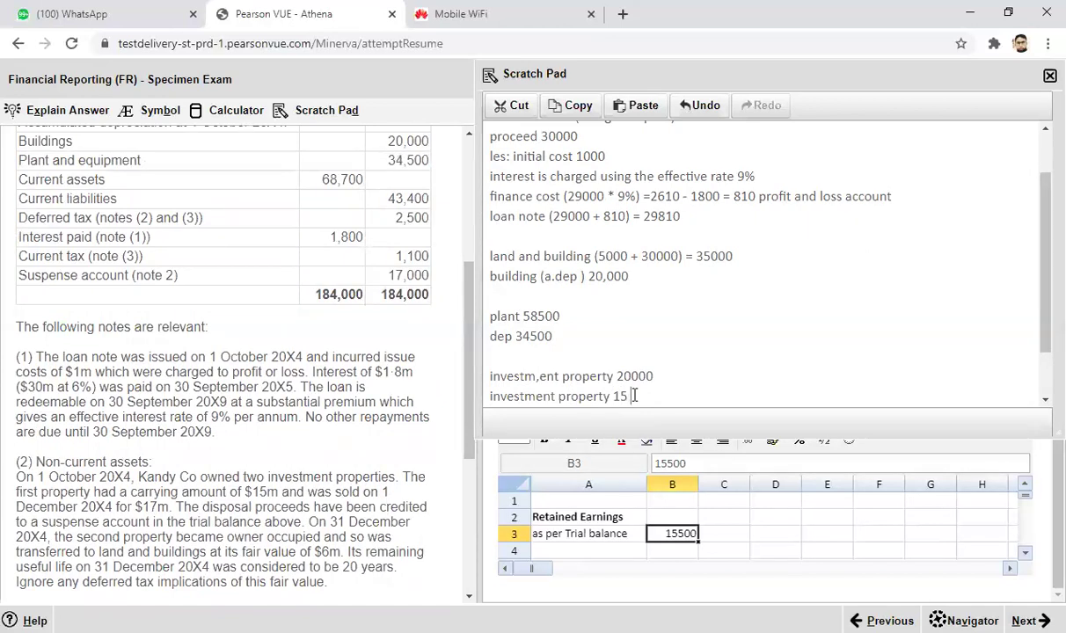
pyautogui.write(' m000')
# Add 'selling price 17000' and 'gain 2000' lines to the scratch pad.
pyautogui.press('Return')
pyautogui.write('sellin')
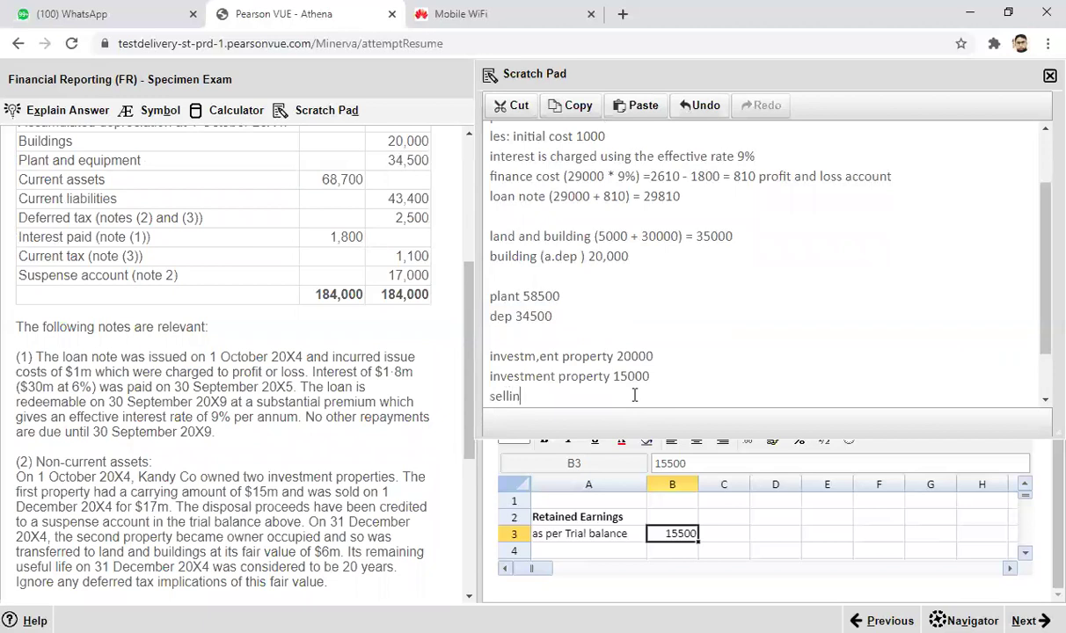
pyautogui.write('g price 17000')
pyautogui.press('Return')
pyautogui.write('gain')
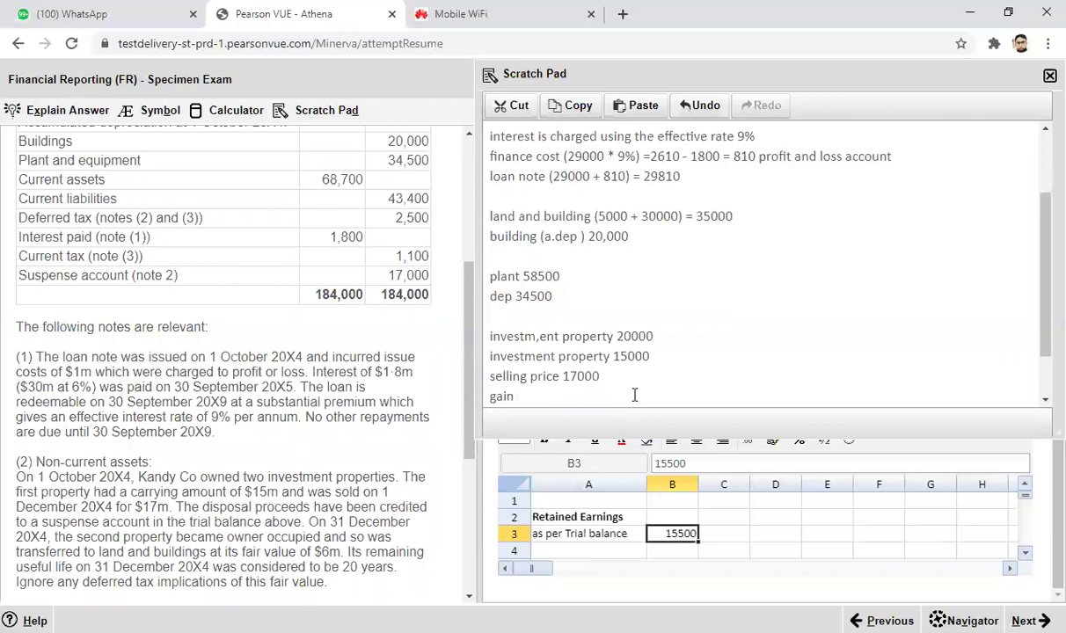
pyautogui.write('2000')
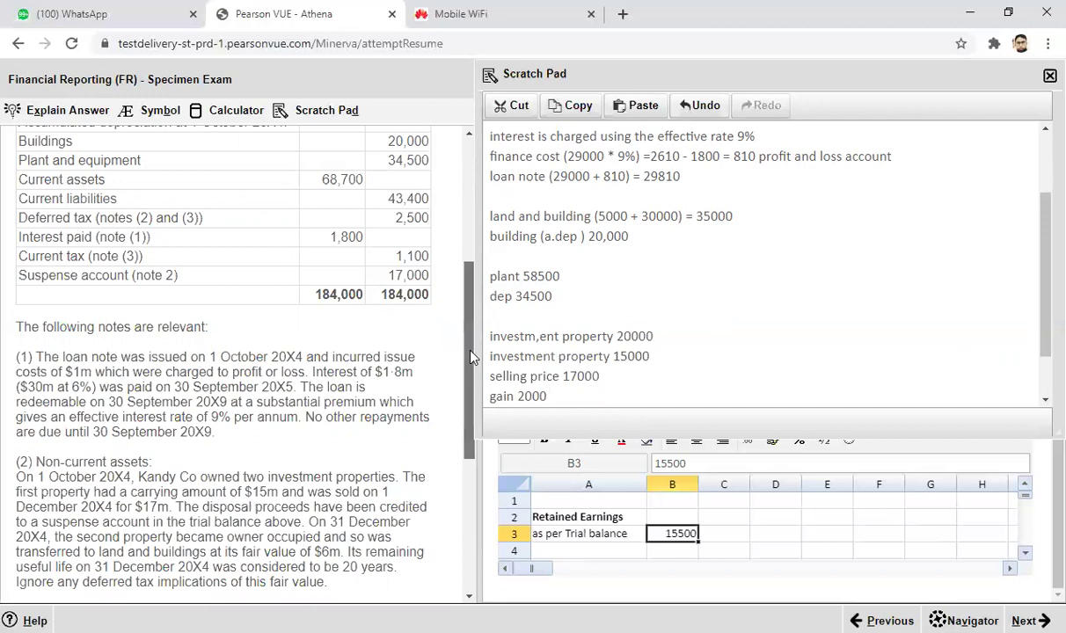
pyautogui.moveTo(490, 396); pyautogui.dragTo(585, 336)
pyautogui.click(585, 338)
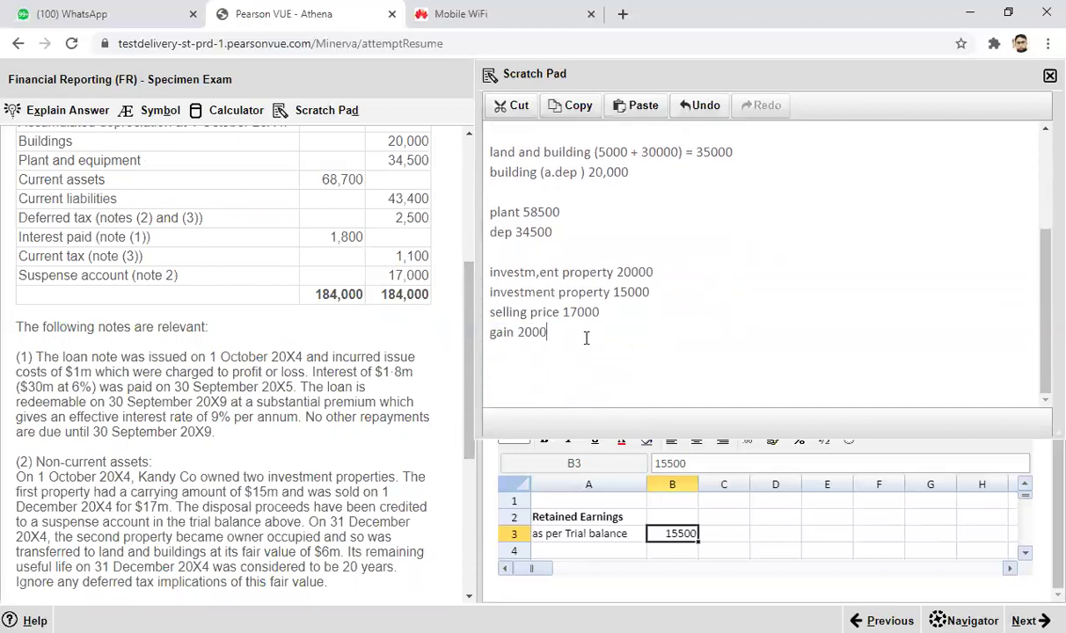
pyautogui.scroll(-1, 446, 388)
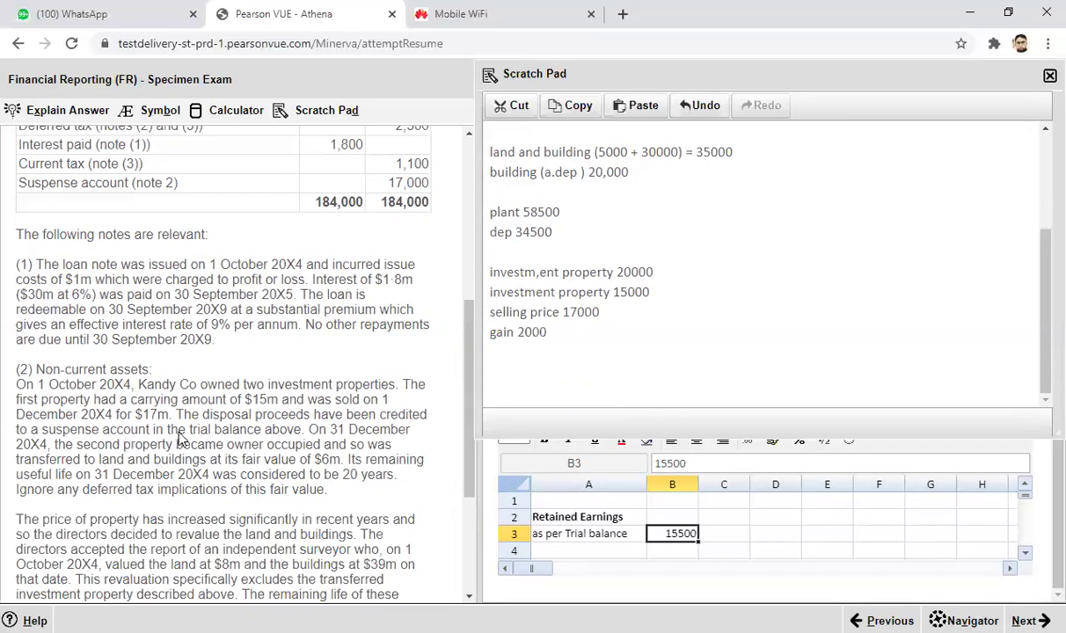
# Add the line '31 dec 20x4: owner occupied' below the gain 2000 note.
pyautogui.click(561, 337)
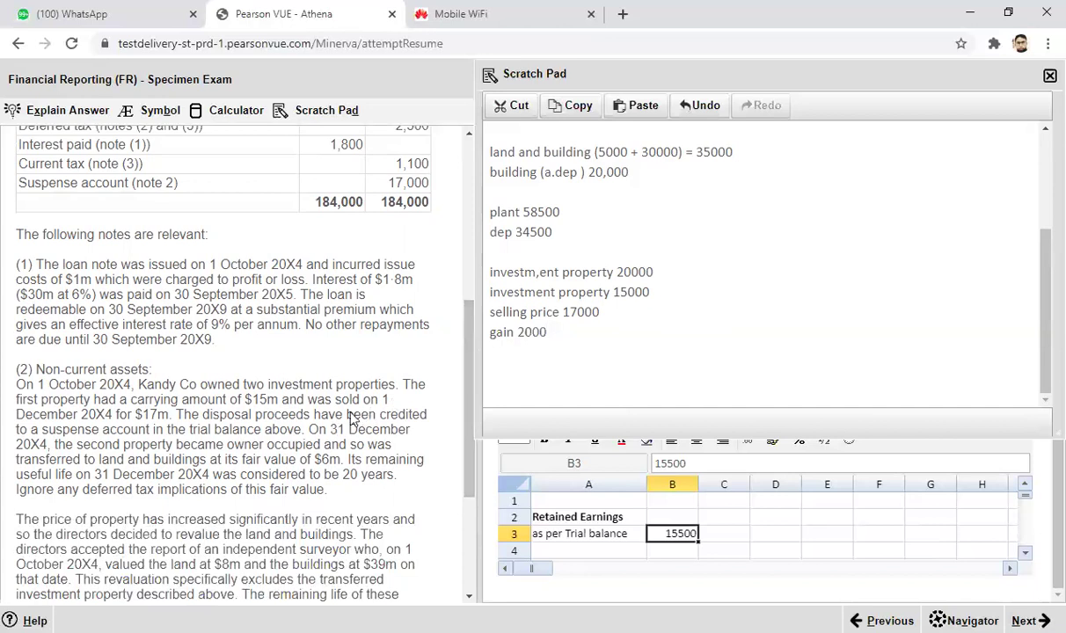
pyautogui.press('Return')
pyautogui.write('31 dec 20x4: owner occupoi')
pyautogui.press('BackSpace')
pyautogui.write('ied')
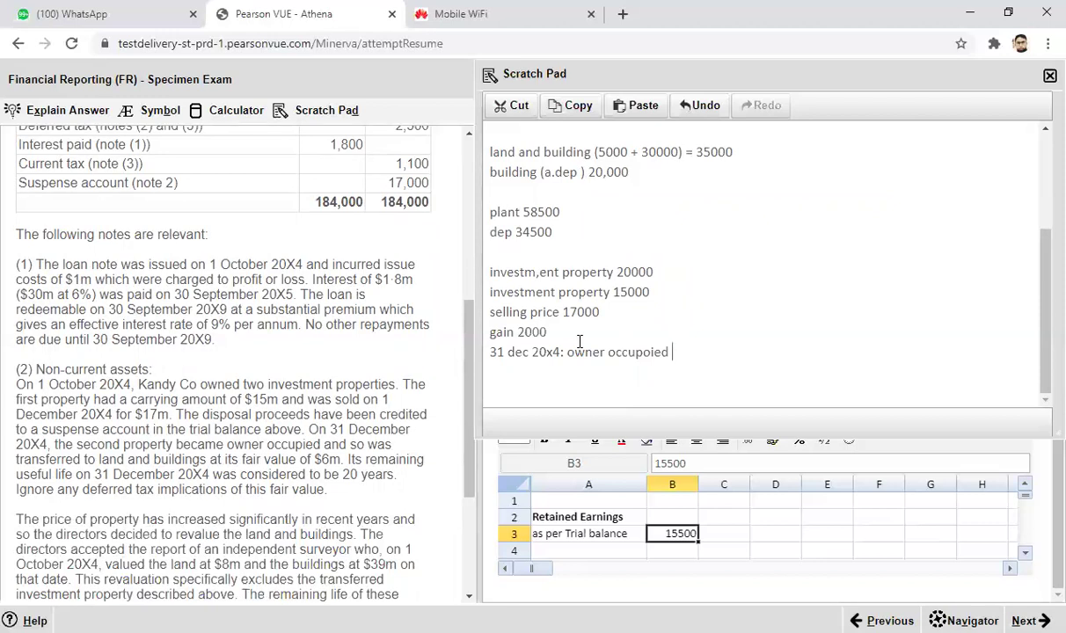
# Note 'life 20 years' and 'fair value 6000' on new scratch pad lines.
pyautogui.press('Return')
pyautogui.write('life 20 years')
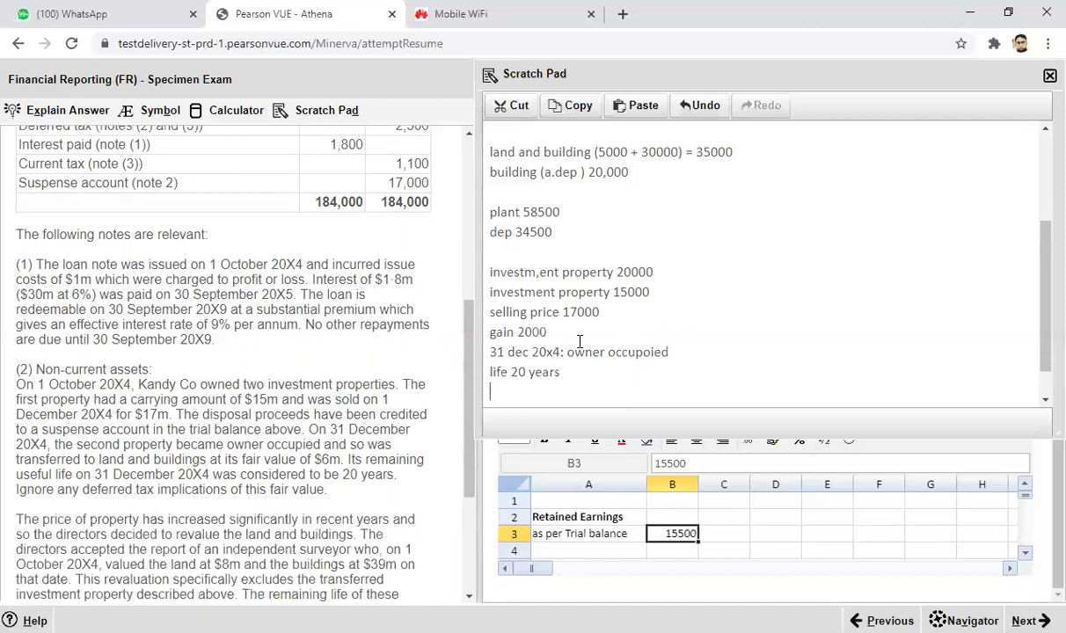
pyautogui.press('Return')
pyautogui.write('fair vakue 6000')
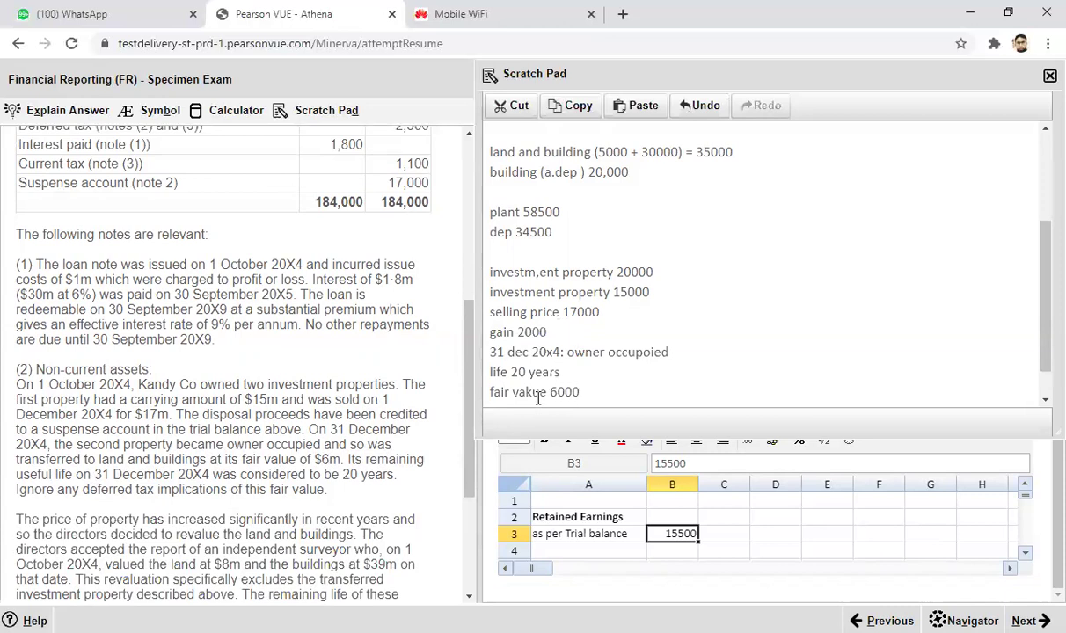
pyautogui.click(969, 270)
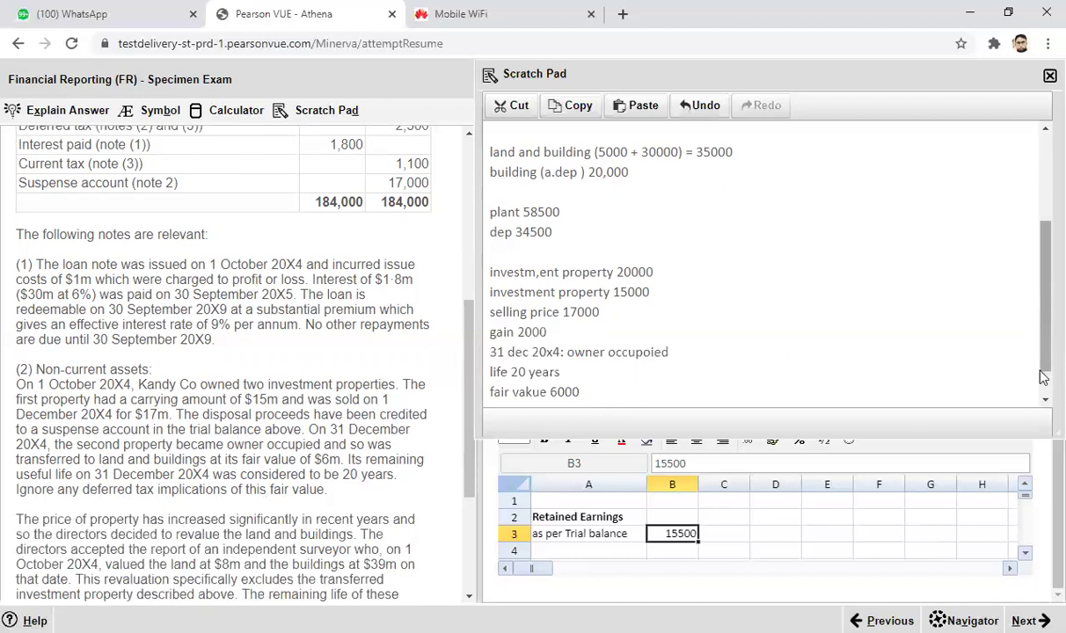
pyautogui.moveTo(466, 403); pyautogui.dragTo(466, 484)
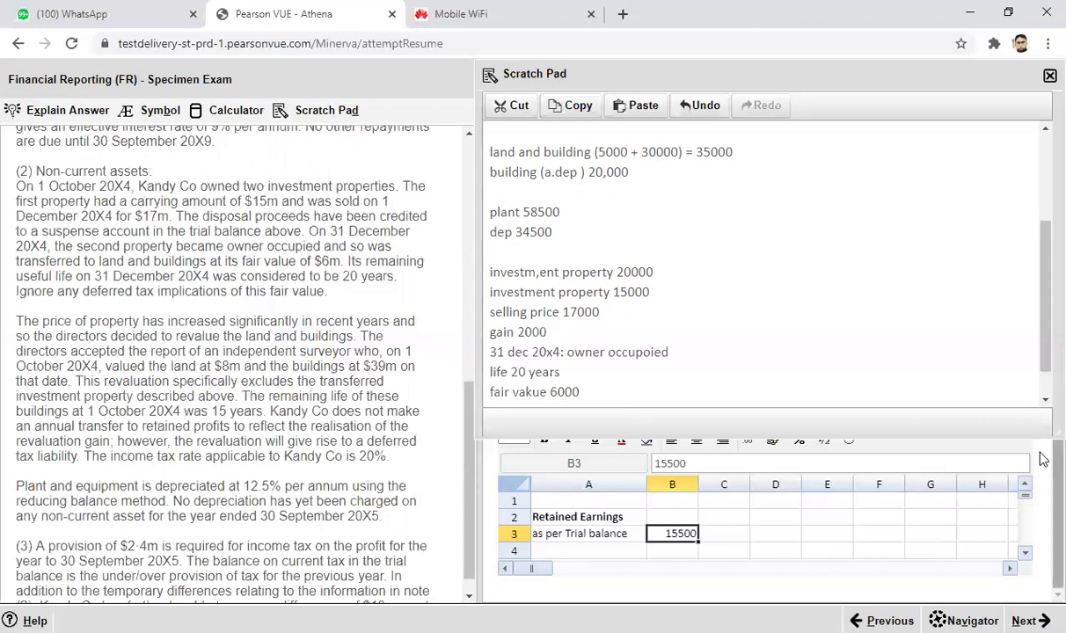
pyautogui.click(1025, 554)
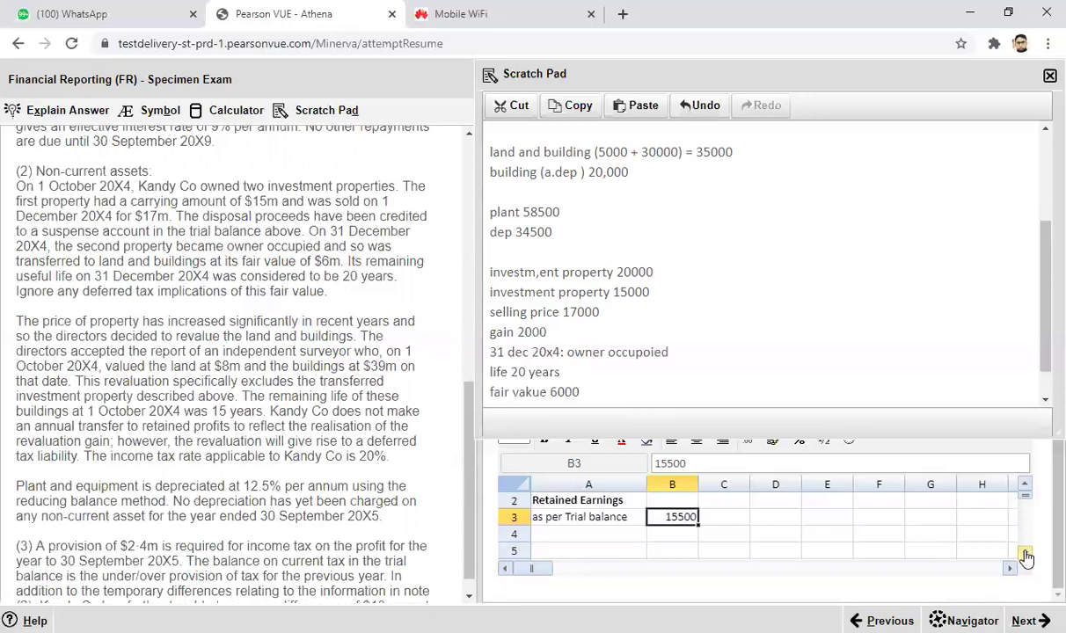
pyautogui.moveTo(1025, 555); pyautogui.dragTo(1026, 556)
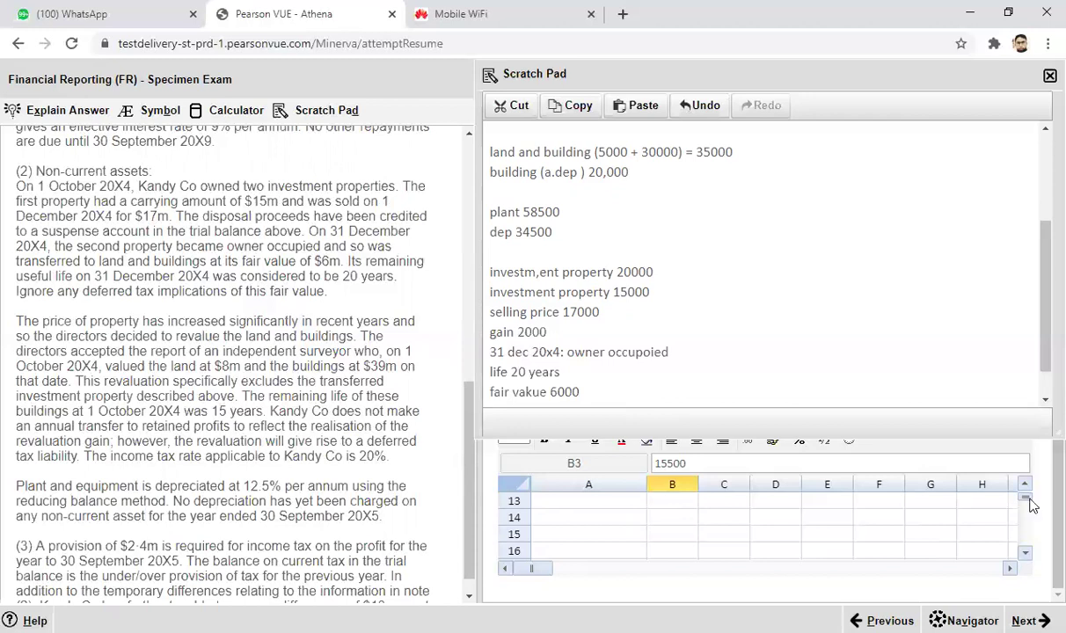
# Enter a bold 'Non current asset' heading in cell A14.
pyautogui.moveTo(1028, 486); pyautogui.dragTo(1028, 487)
pyautogui.moveTo(1027, 554); pyautogui.dragTo(1031, 560)
pyautogui.click(568, 537)
pyautogui.write('Non curren')
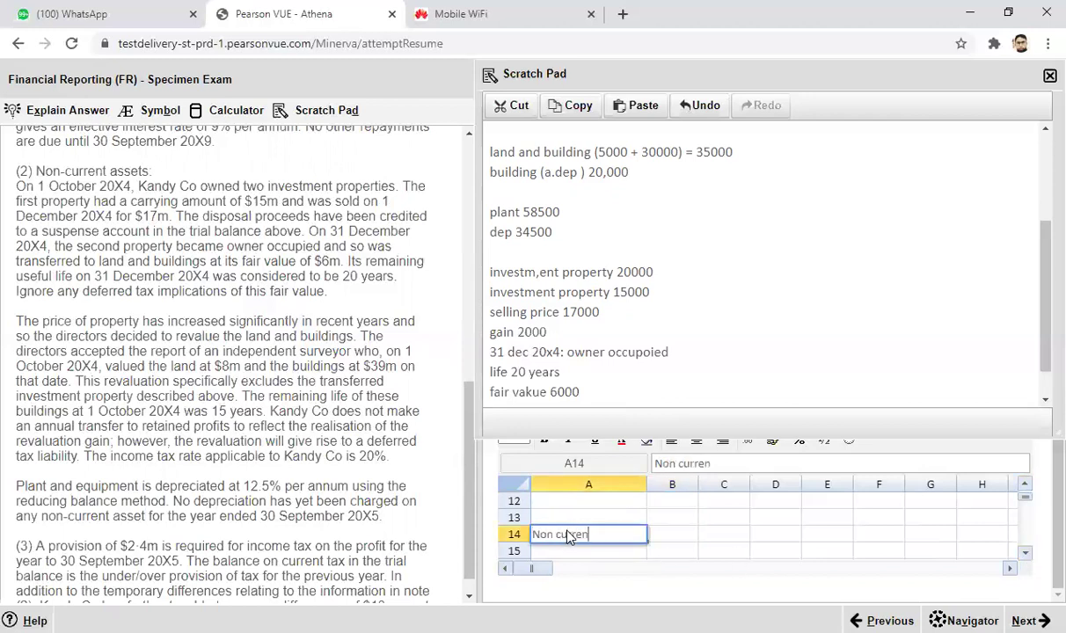
pyautogui.press('BackSpace')
pyautogui.write('nt asset')
pyautogui.click(661, 552)
pyautogui.click(605, 540)
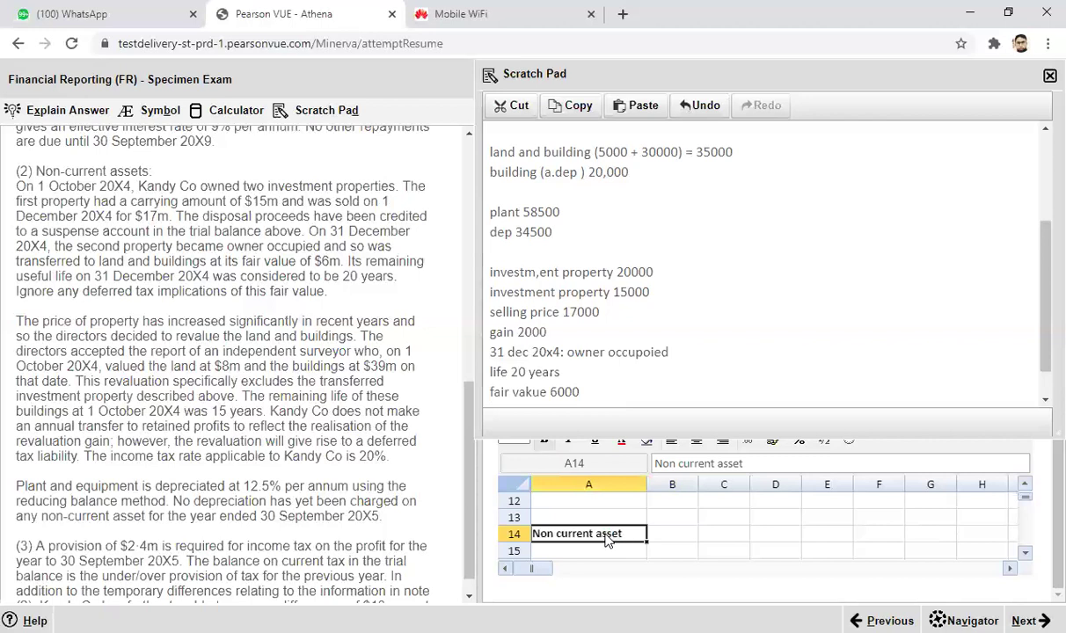
pyautogui.hotkey('ctrl', 'b')
# Enter 'land' in A15 below the heading.
pyautogui.click(607, 552)
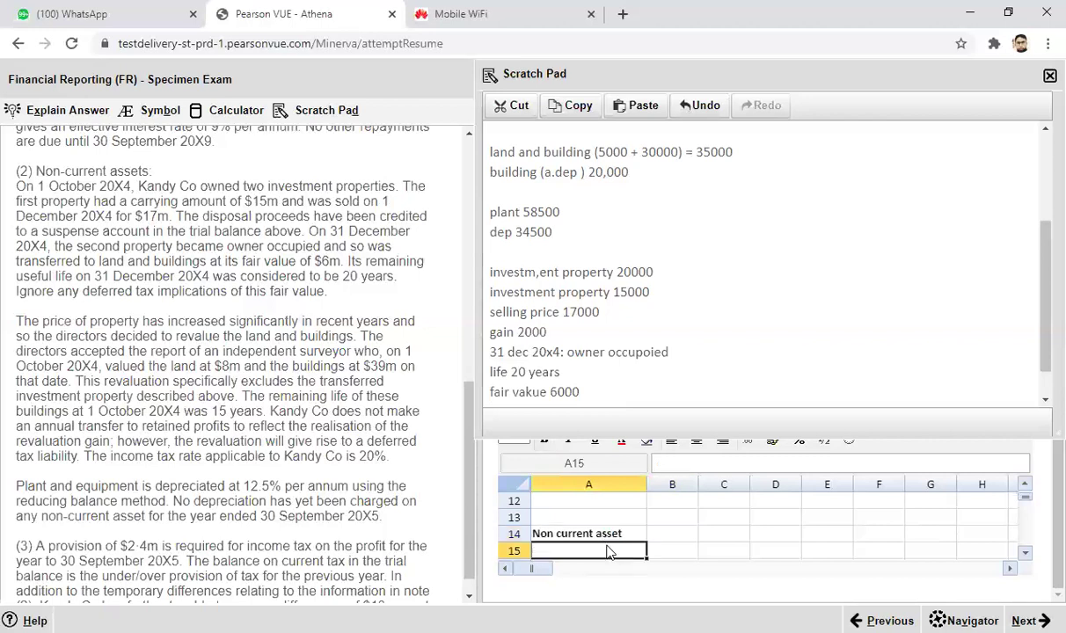
pyautogui.write('building')
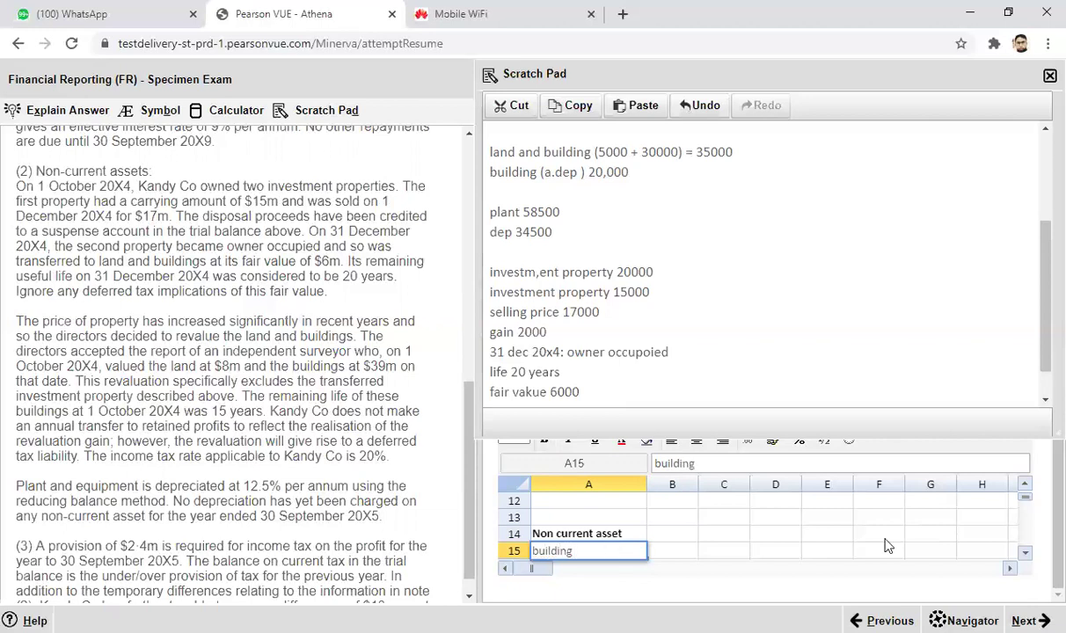
pyautogui.click(1025, 552)
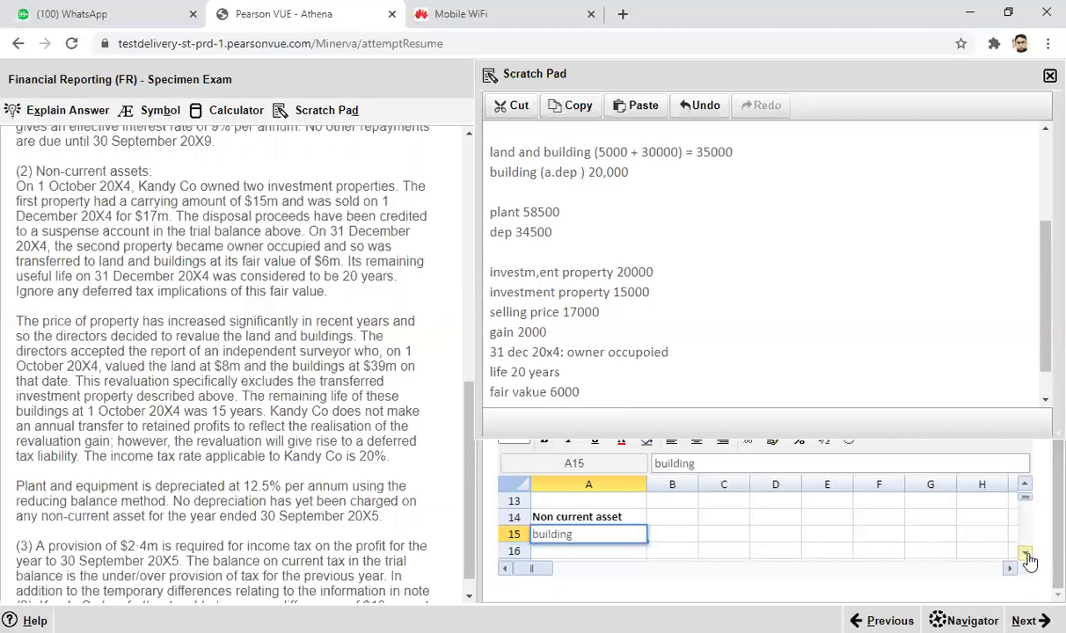
pyautogui.press('BackSpace')
pyautogui.press('BackSpace')
pyautogui.press('BackSpace')
pyautogui.press('BackSpace')
pyautogui.press('BackSpace')
pyautogui.press('BackSpace')
pyautogui.press('BackSpace')
pyautogui.press('BackSpace')
pyautogui.write('land')
pyautogui.moveTo(467, 420); pyautogui.dragTo(469, 412)
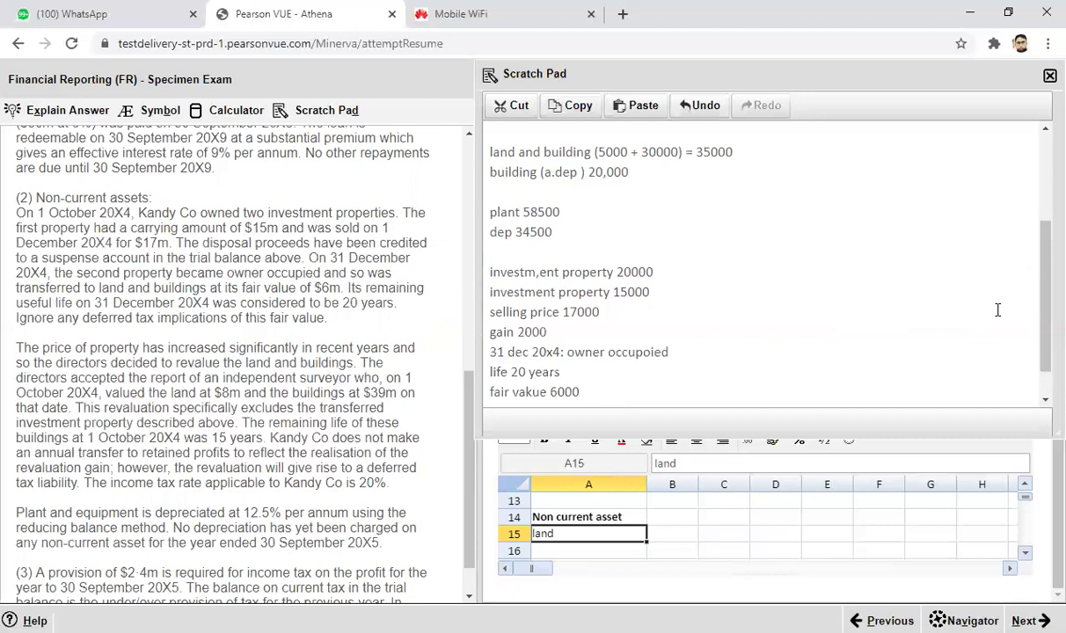
# Change the A15 label to 'land & building'.
pyautogui.moveTo(473, 457); pyautogui.dragTo(459, 273)
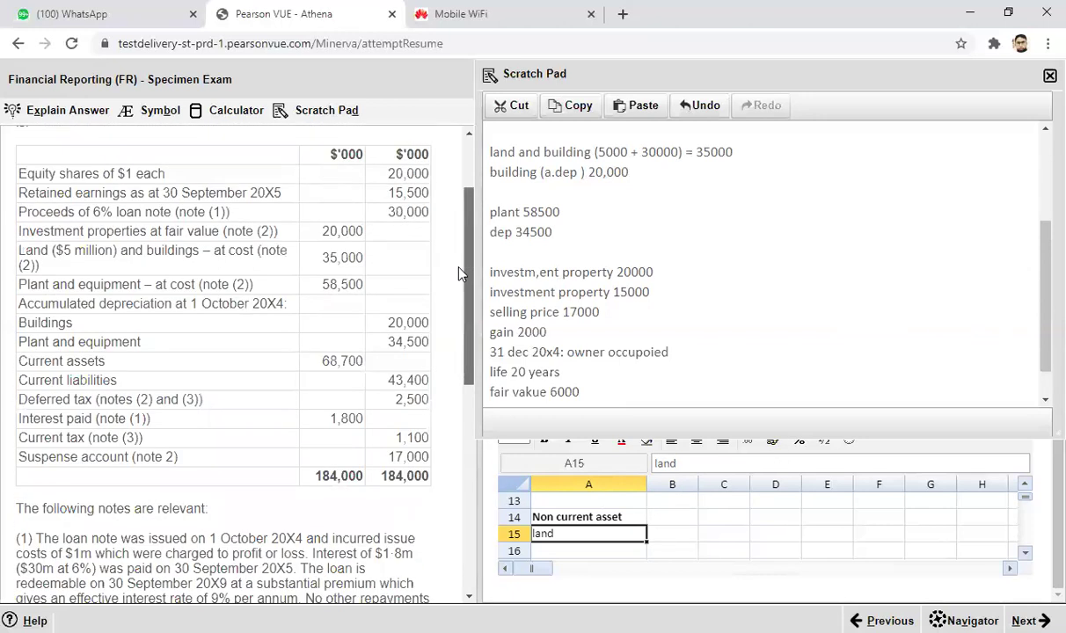
pyautogui.moveTo(459, 274); pyautogui.dragTo(460, 381)
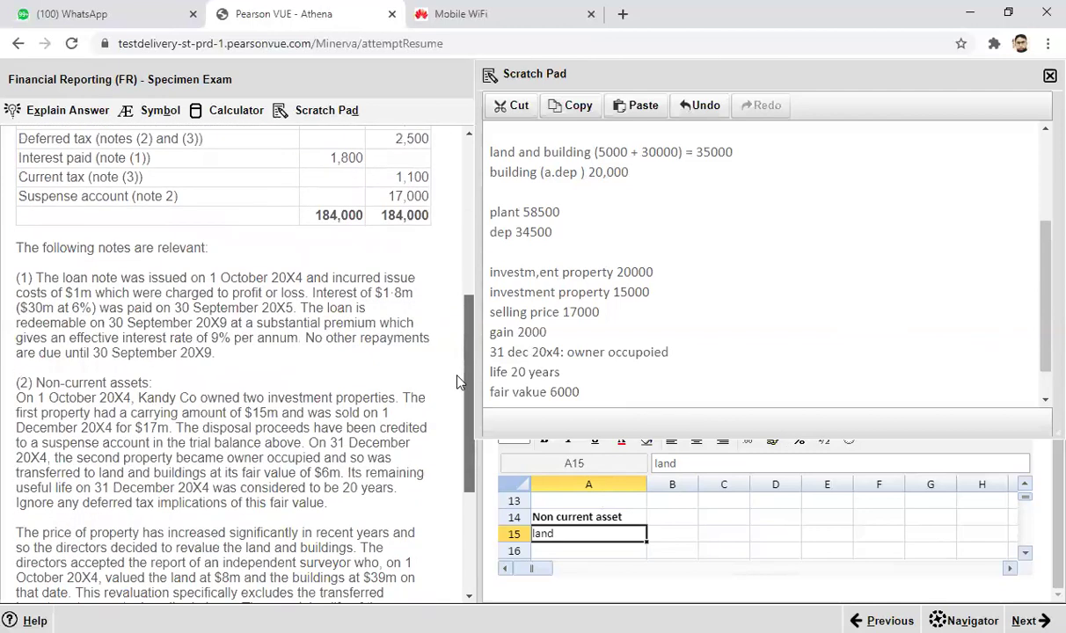
pyautogui.doubleClick(585, 535)
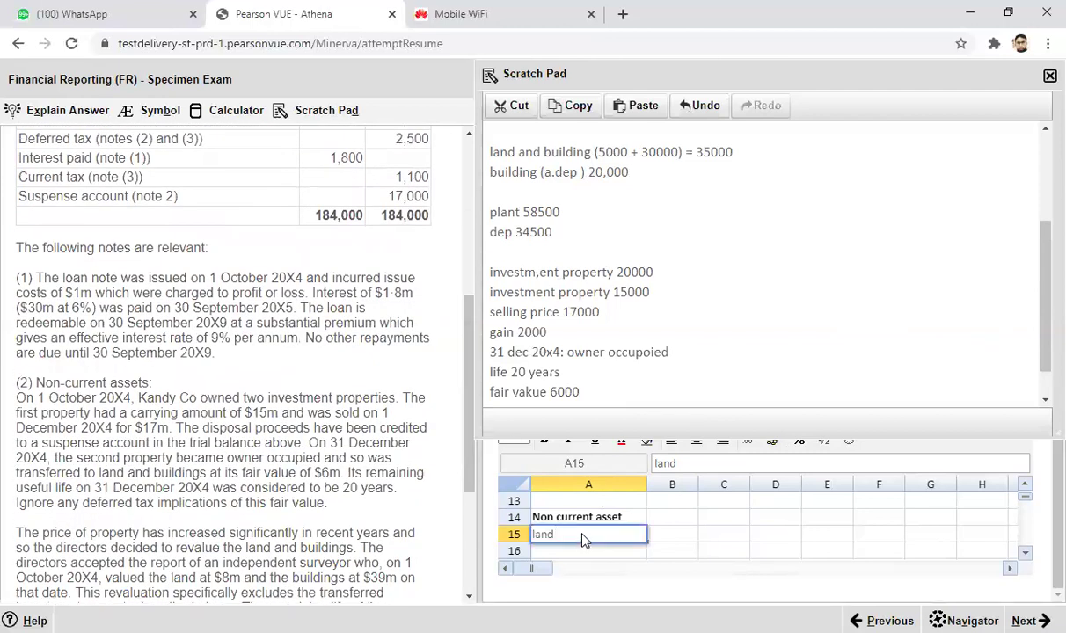
pyautogui.write('& building')
pyautogui.click(665, 536)
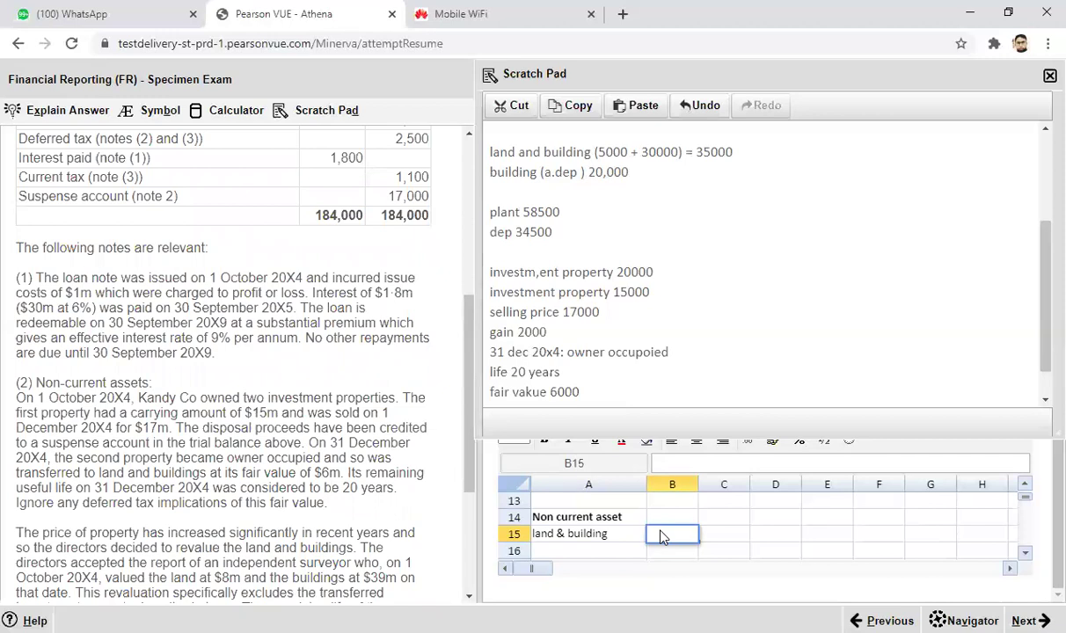
pyautogui.write('=35000-20000')
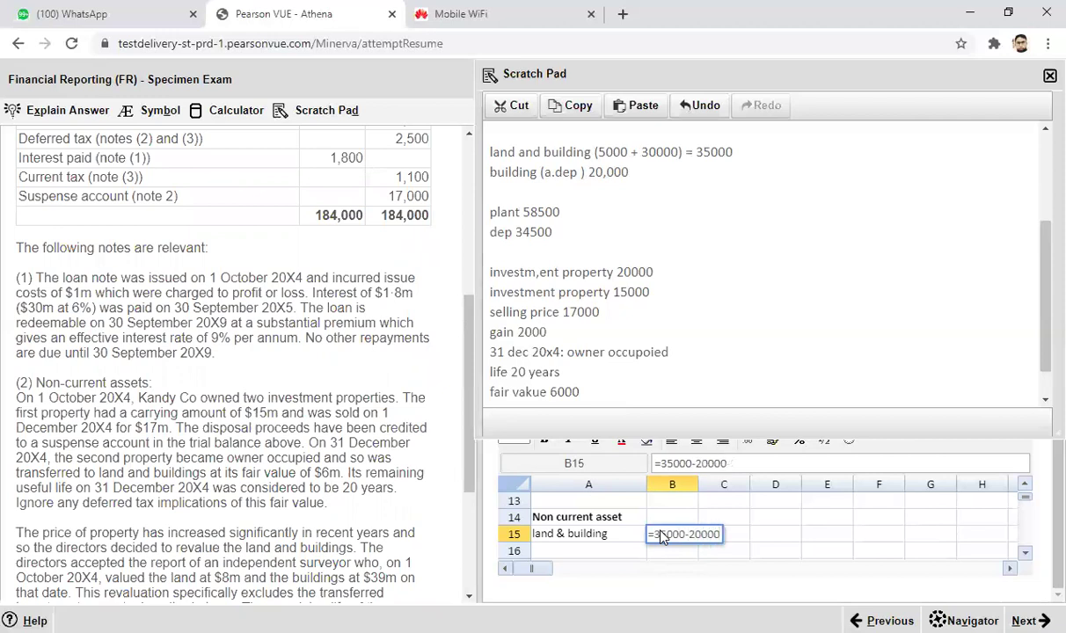
pyautogui.press('Return')
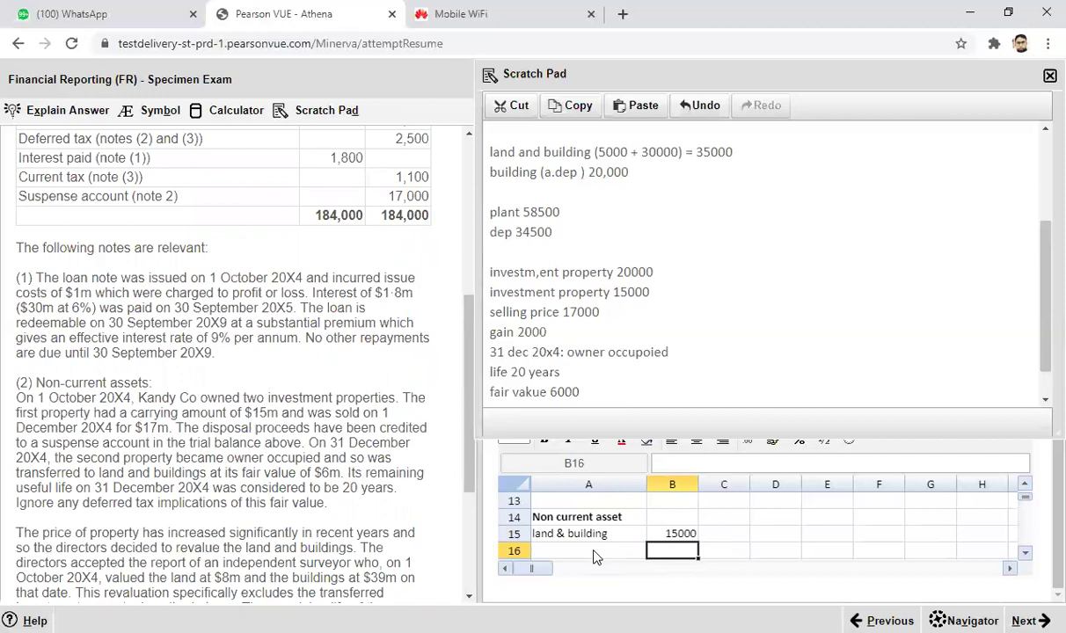
pyautogui.click(625, 547)
pyautogui.click(671, 537)
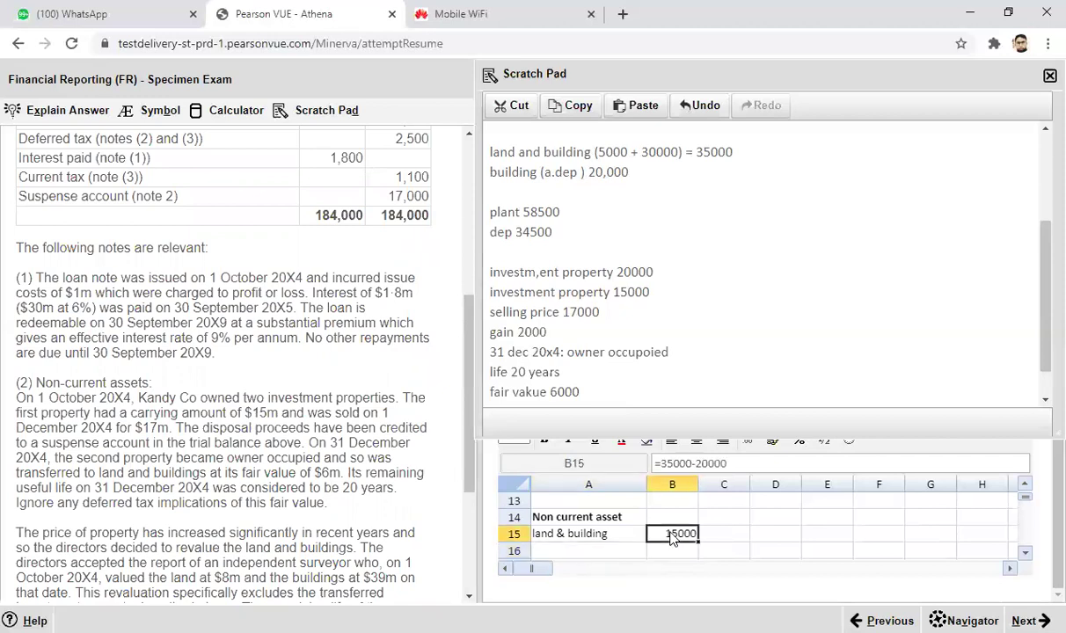
pyautogui.moveTo(472, 343); pyautogui.dragTo(472, 255)
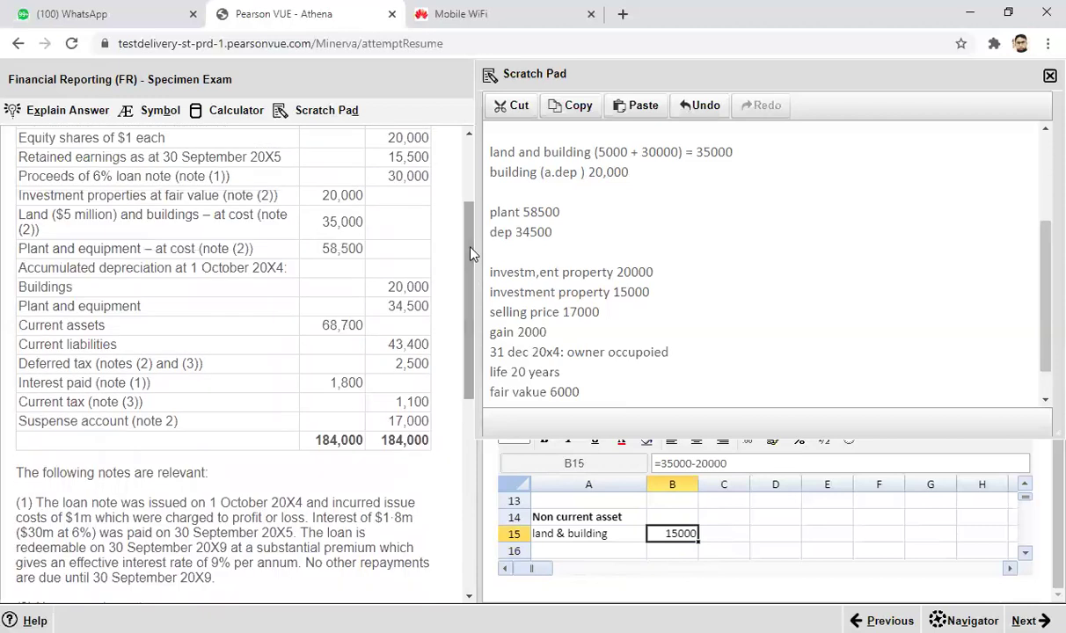
pyautogui.moveTo(490, 150); pyautogui.dragTo(643, 143)
pyautogui.moveTo(741, 183); pyautogui.dragTo(494, 190)
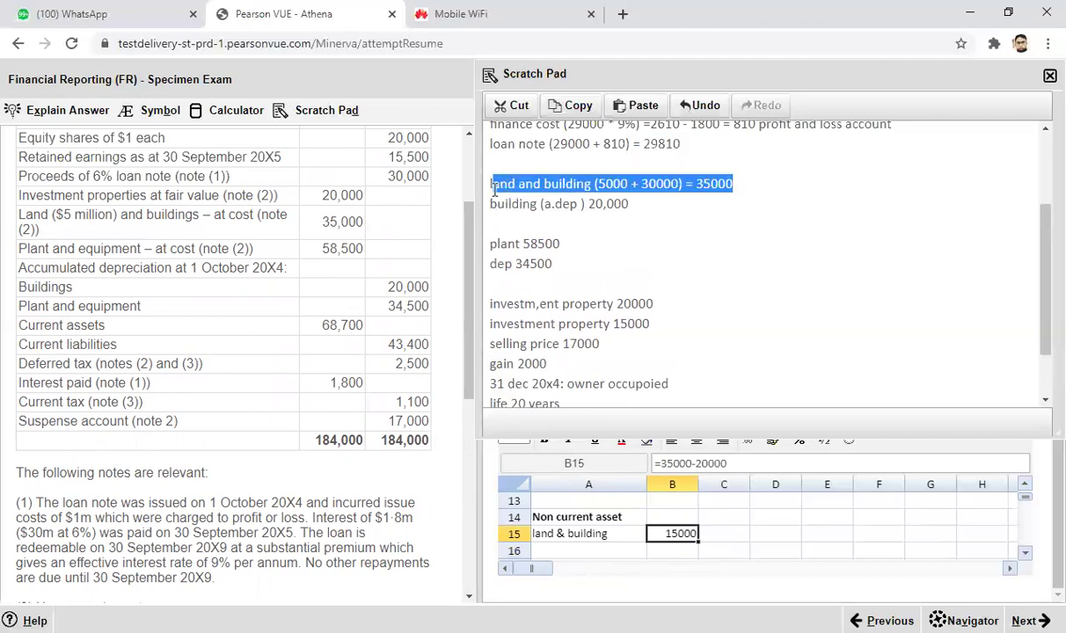
pyautogui.click(599, 211)
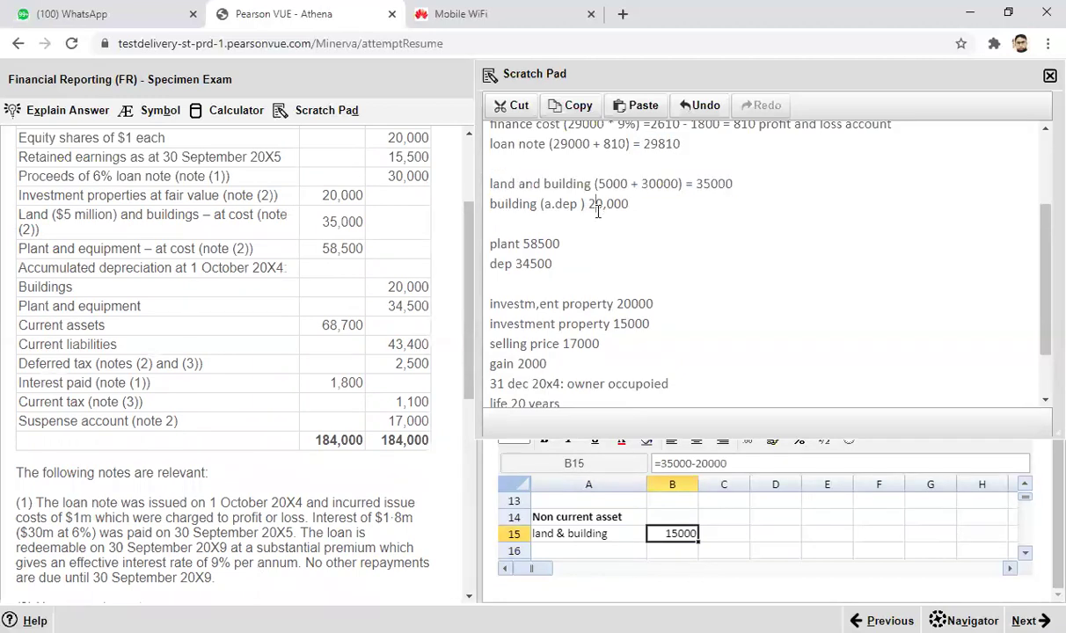
pyautogui.click(1026, 554)
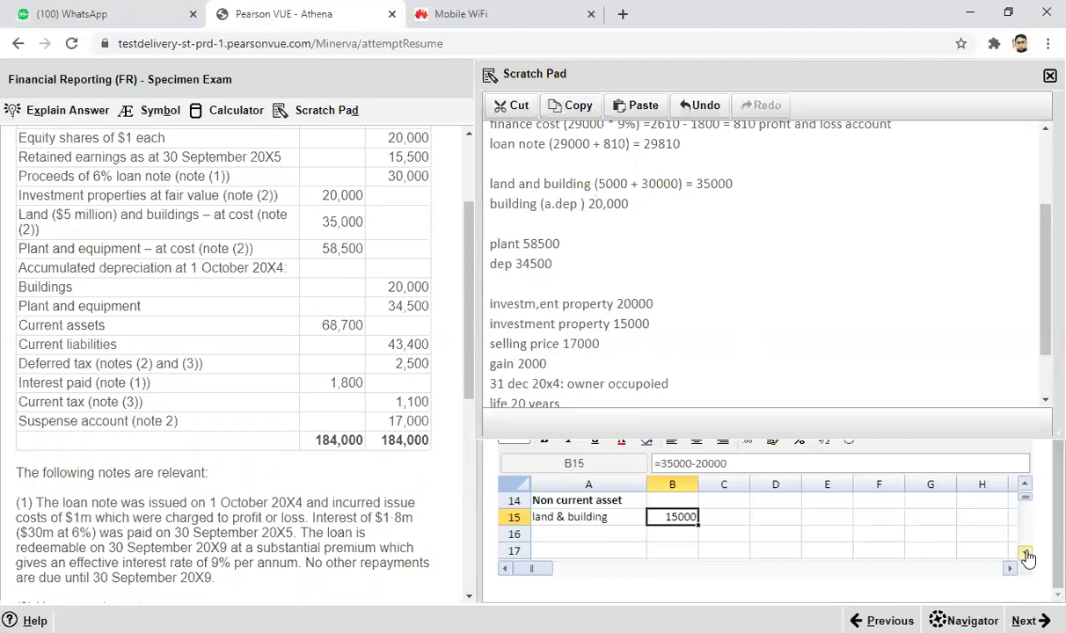
pyautogui.click(556, 535)
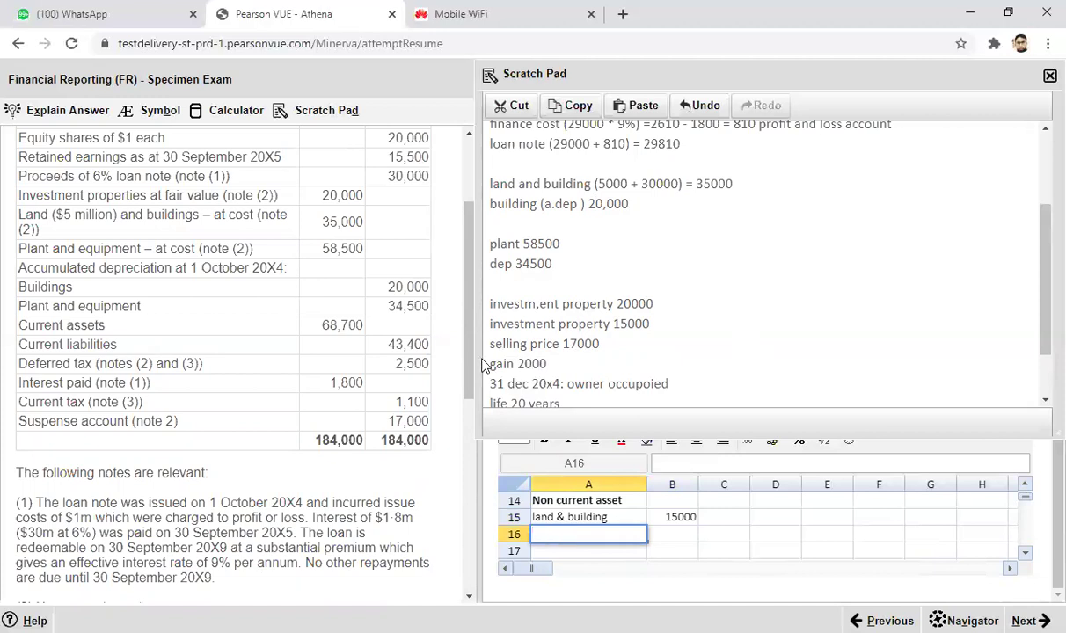
pyautogui.moveTo(468, 374); pyautogui.dragTo(467, 528)
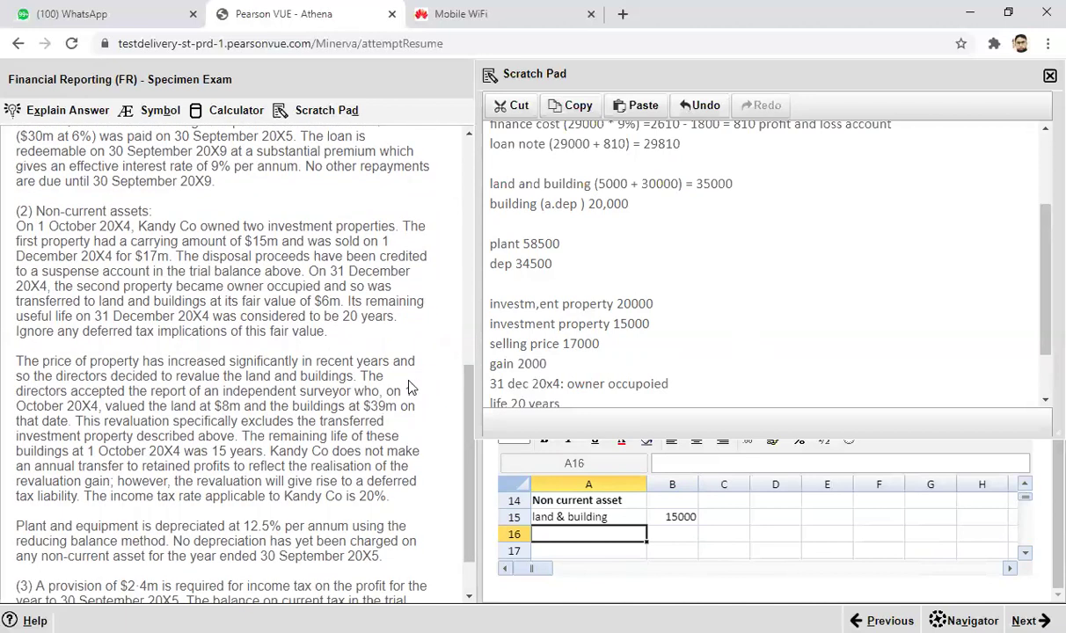
pyautogui.moveTo(16, 407); pyautogui.dragTo(366, 410)
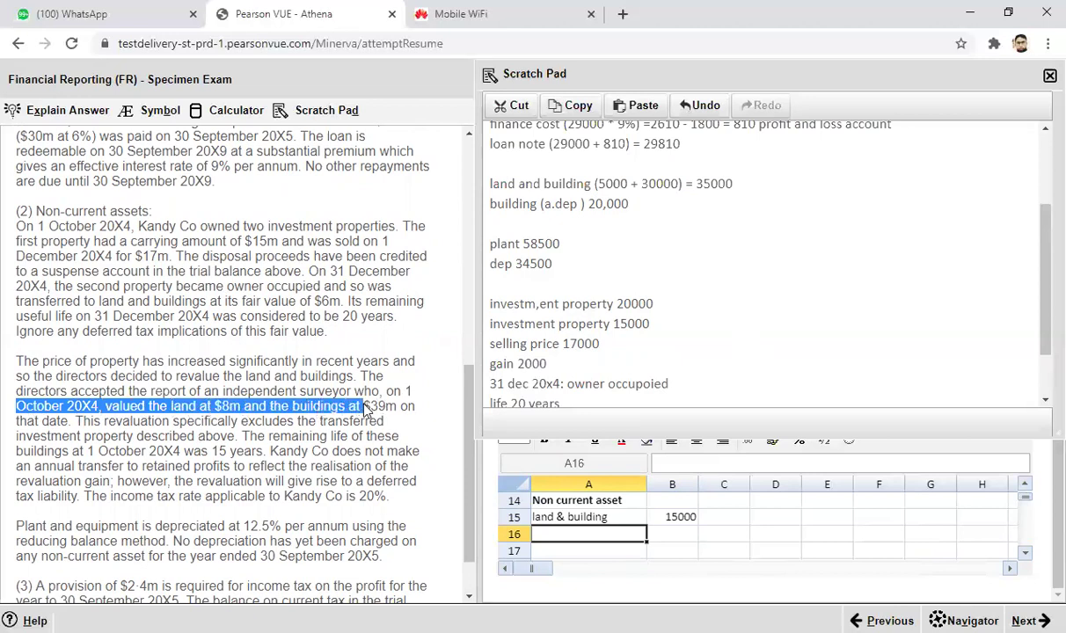
# Add 'revalued amount' in A16 with =8000+39000 in B16, giving 47000.
pyautogui.doubleClick(571, 539)
pyautogui.write('re')
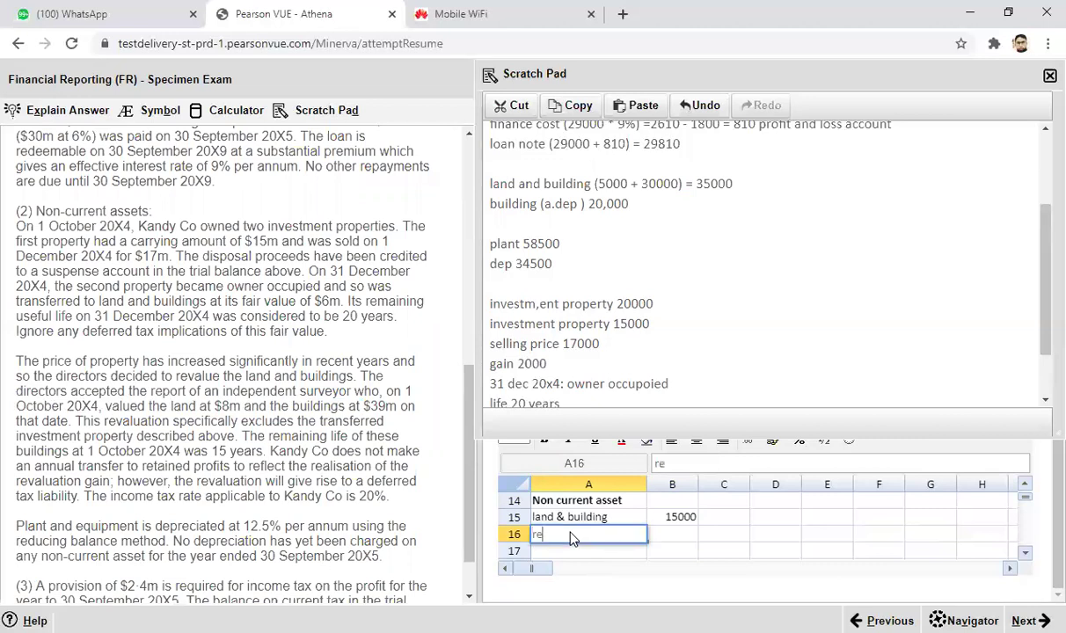
pyautogui.write('valued amount')
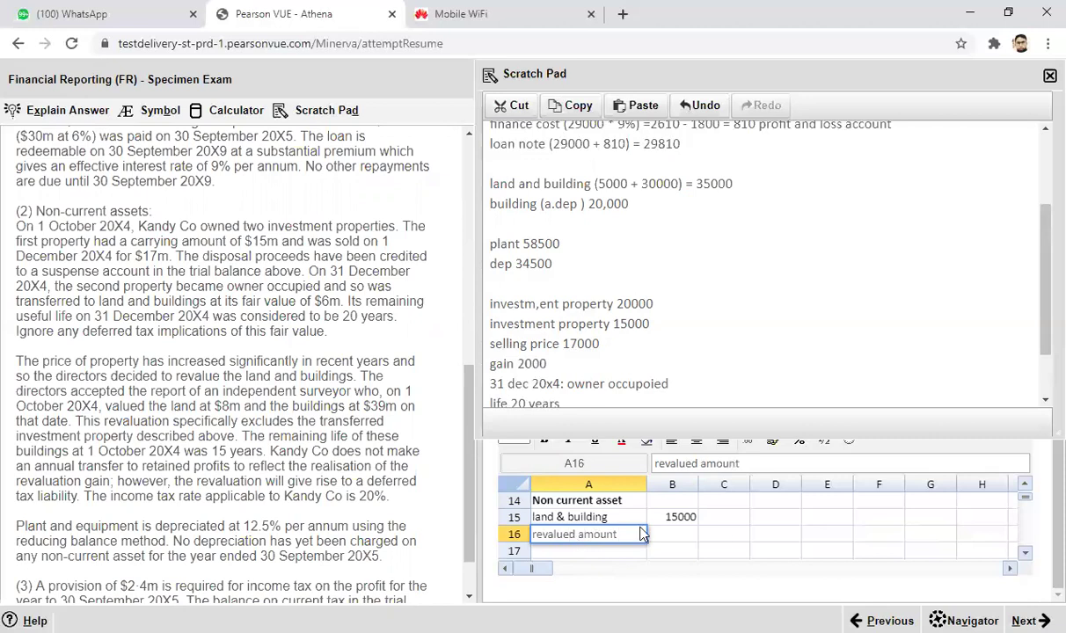
pyautogui.click(680, 536)
pyautogui.write('=')
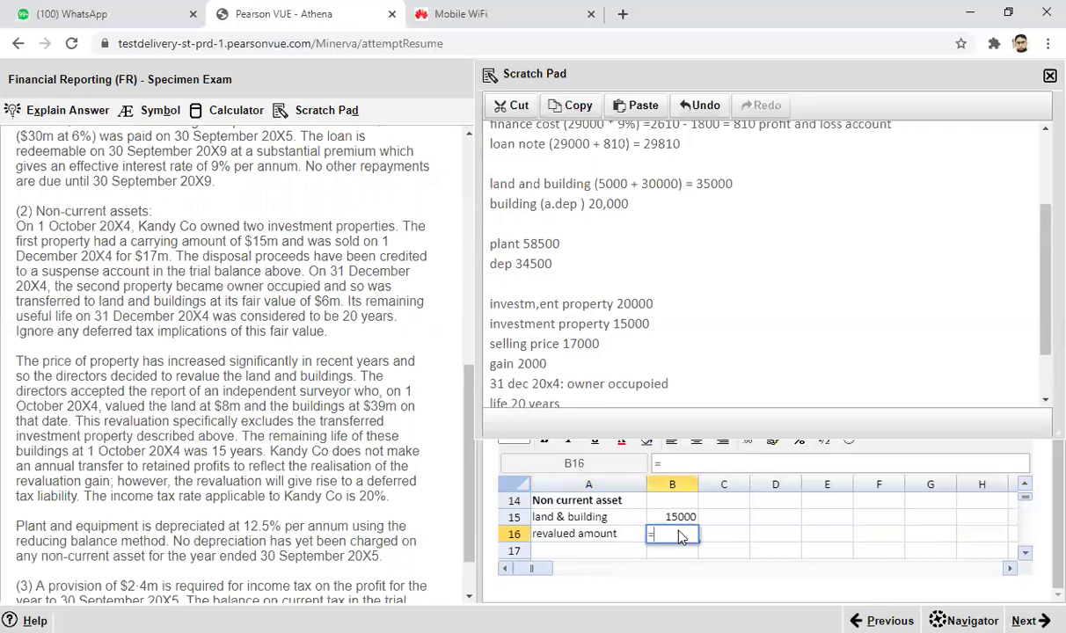
pyautogui.write('8000+39000')
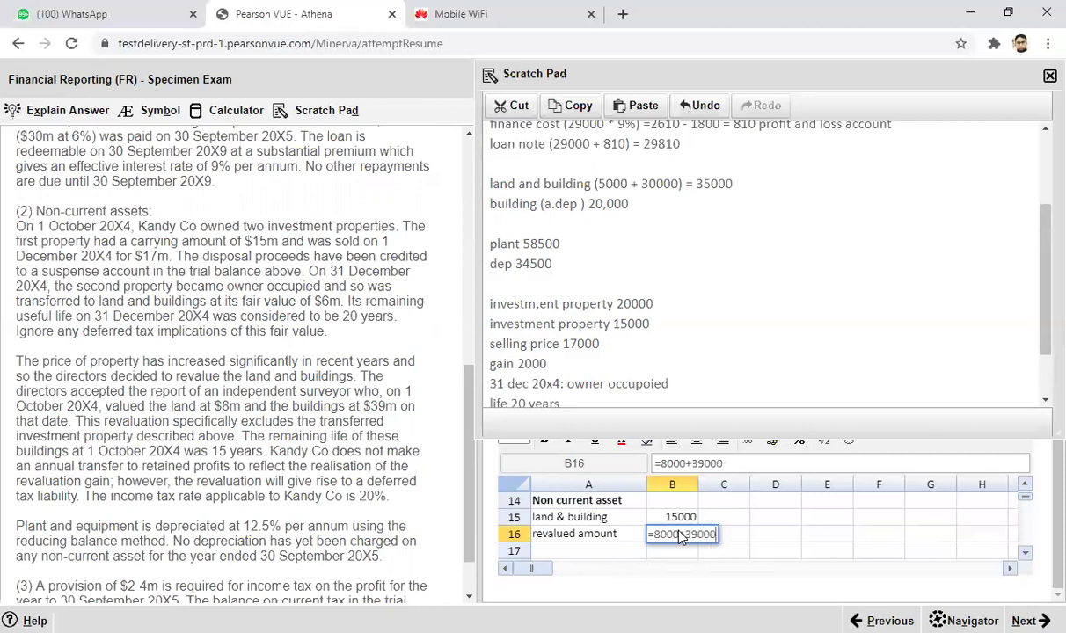
pyautogui.press('Return')
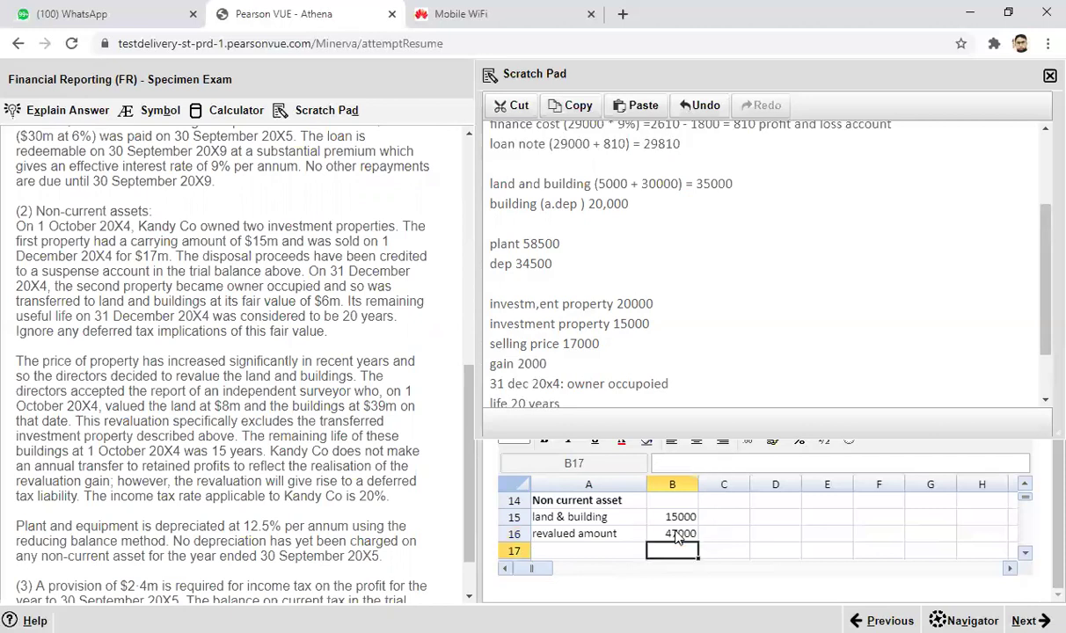
# Add a bold 'gain on revaluation' row with =B16-B15 in B17, giving 32000.
pyautogui.click(564, 551)
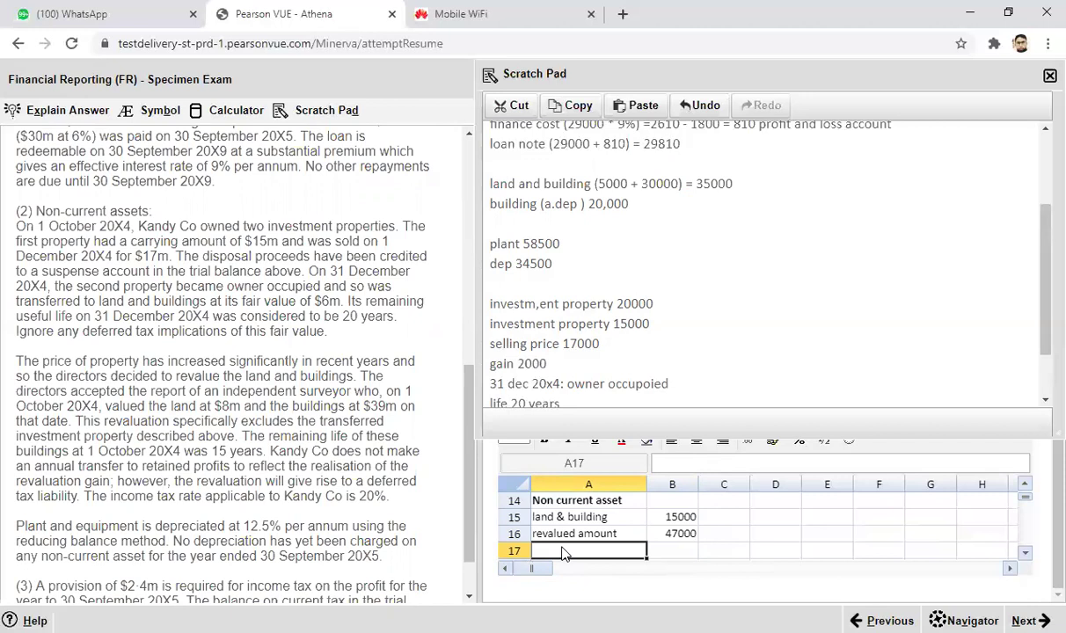
pyautogui.write('gain')
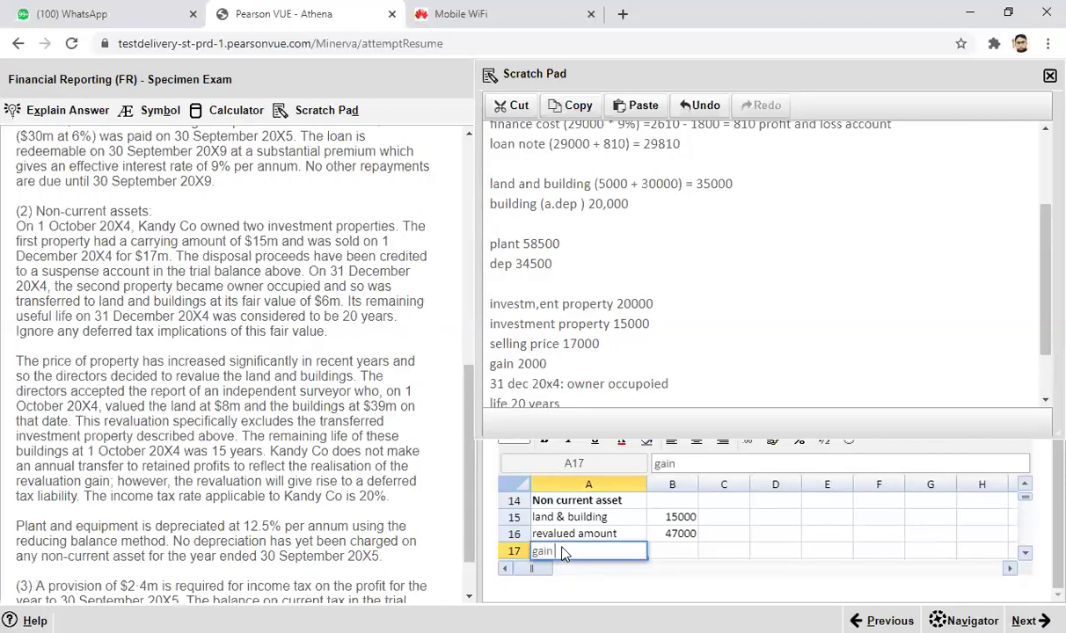
pyautogui.write(' on revaluation')
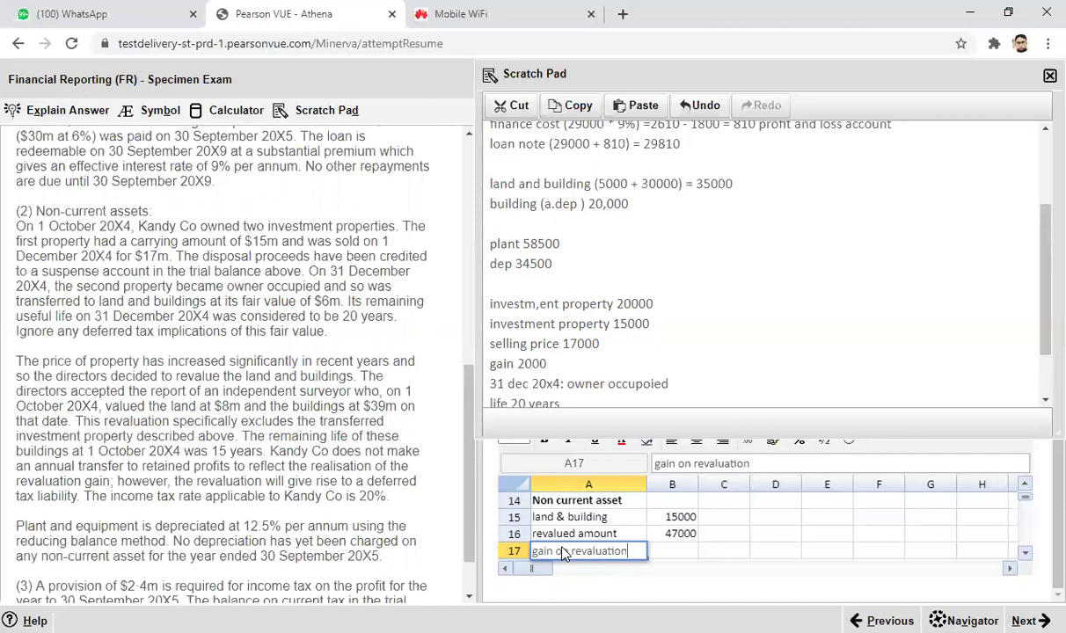
pyautogui.click(654, 551)
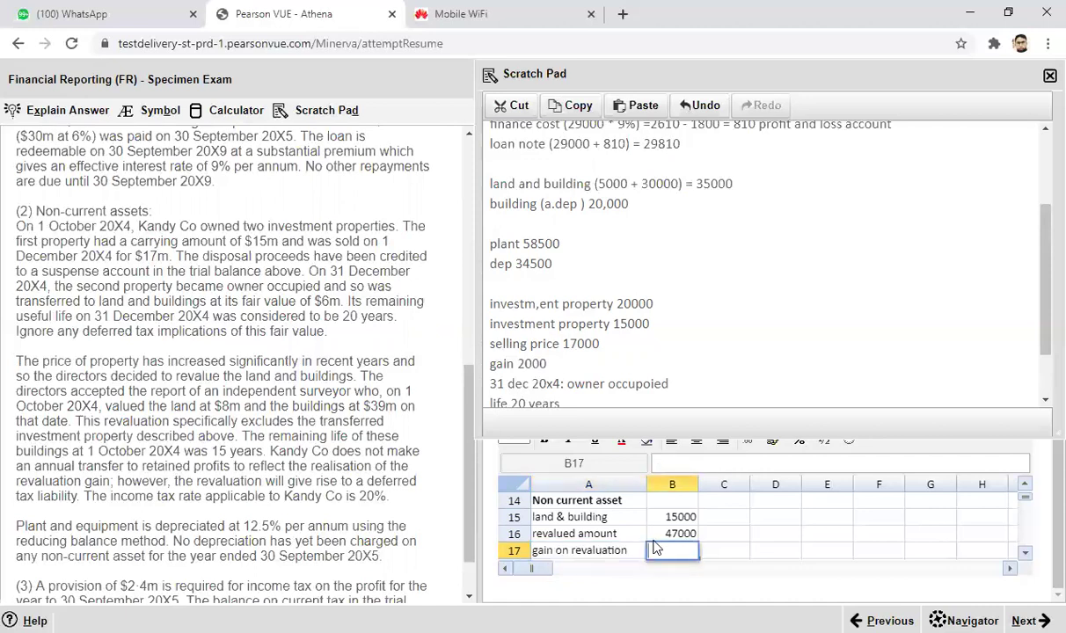
pyautogui.write('=')
pyautogui.click(656, 535)
pyautogui.write('-')
pyautogui.click(657, 523)
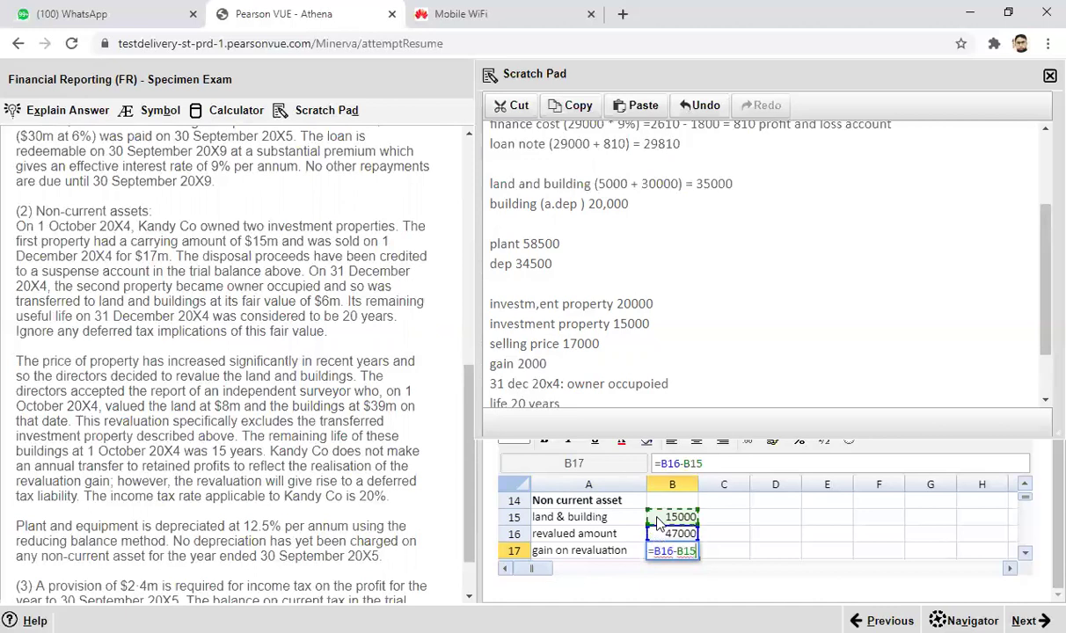
pyautogui.press('Return')
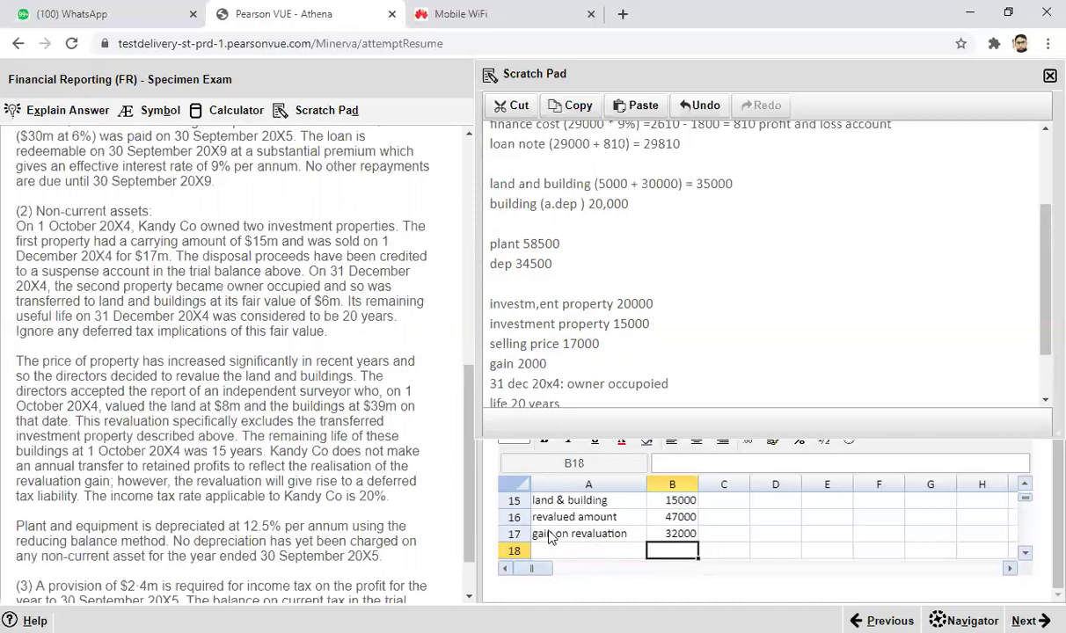
pyautogui.click(606, 539)
pyautogui.moveTo(606, 538); pyautogui.dragTo(667, 539)
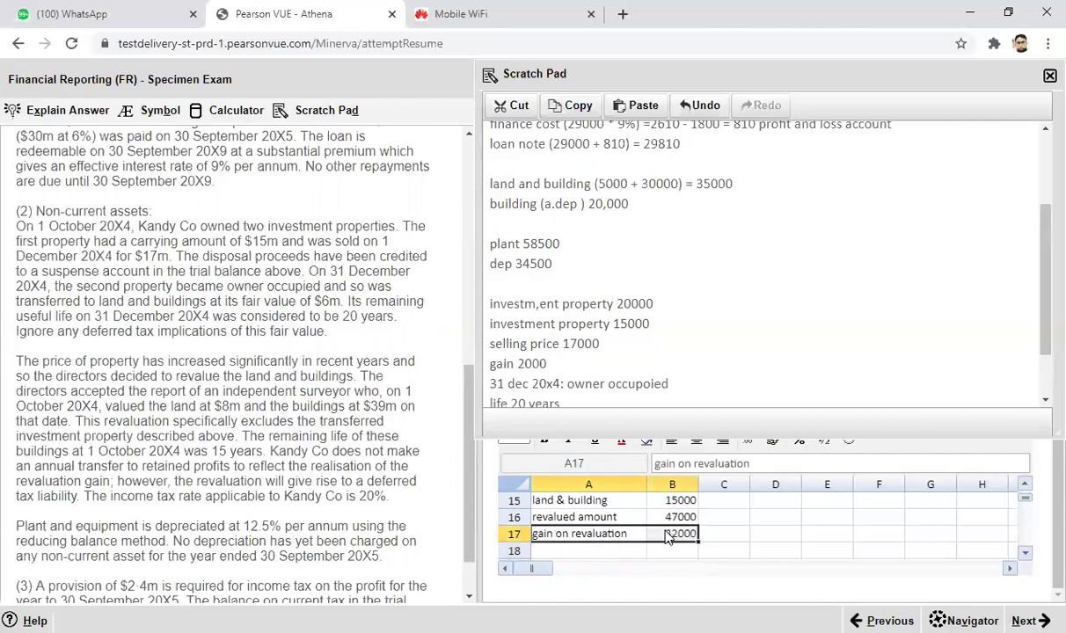
pyautogui.hotkey('ctrl', 'b')
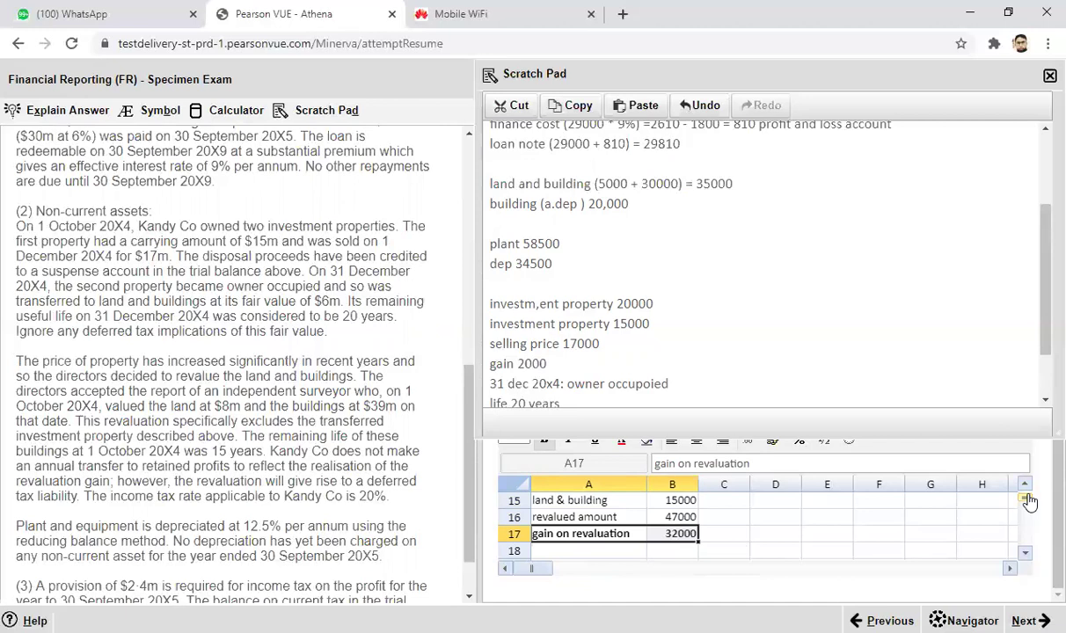
# Enter a bold 'Depreciation' heading in cell A19.
pyautogui.click(1026, 554)
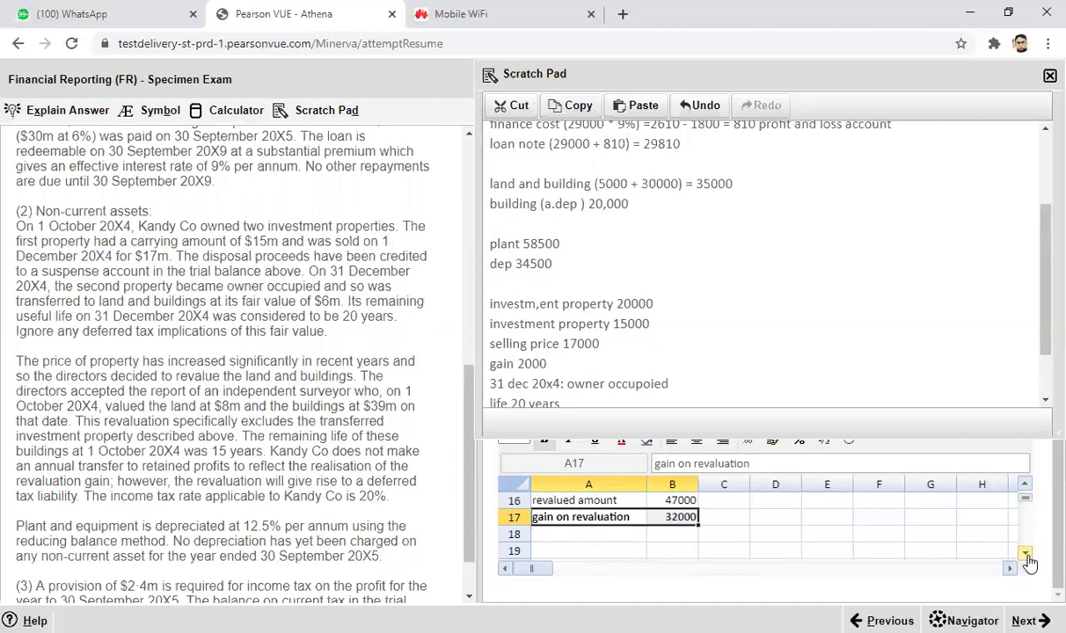
pyautogui.click(594, 550)
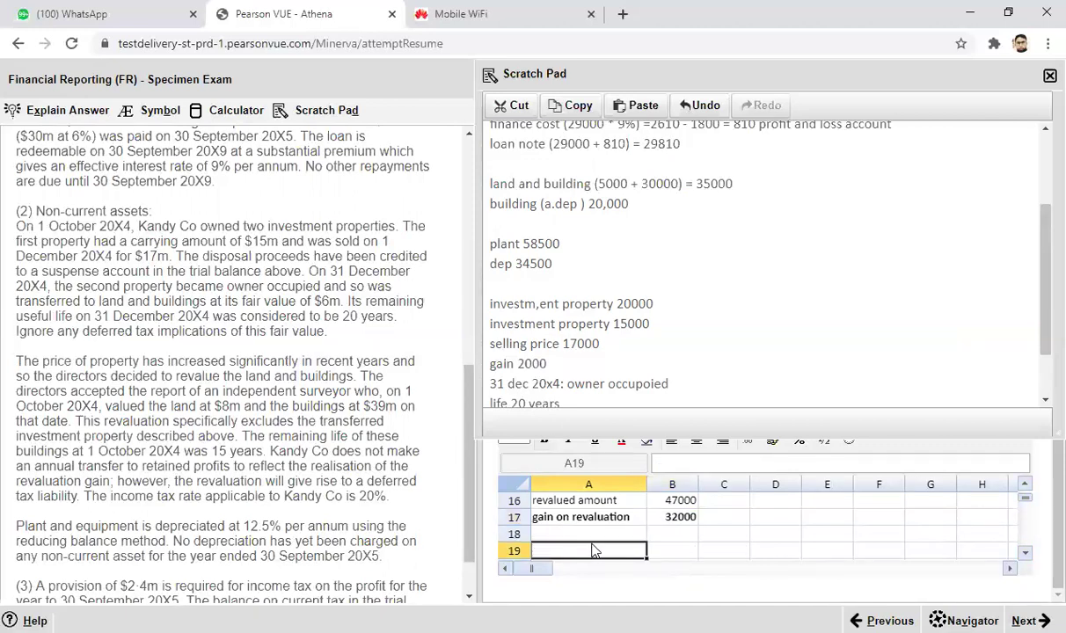
pyautogui.write('Depreciation')
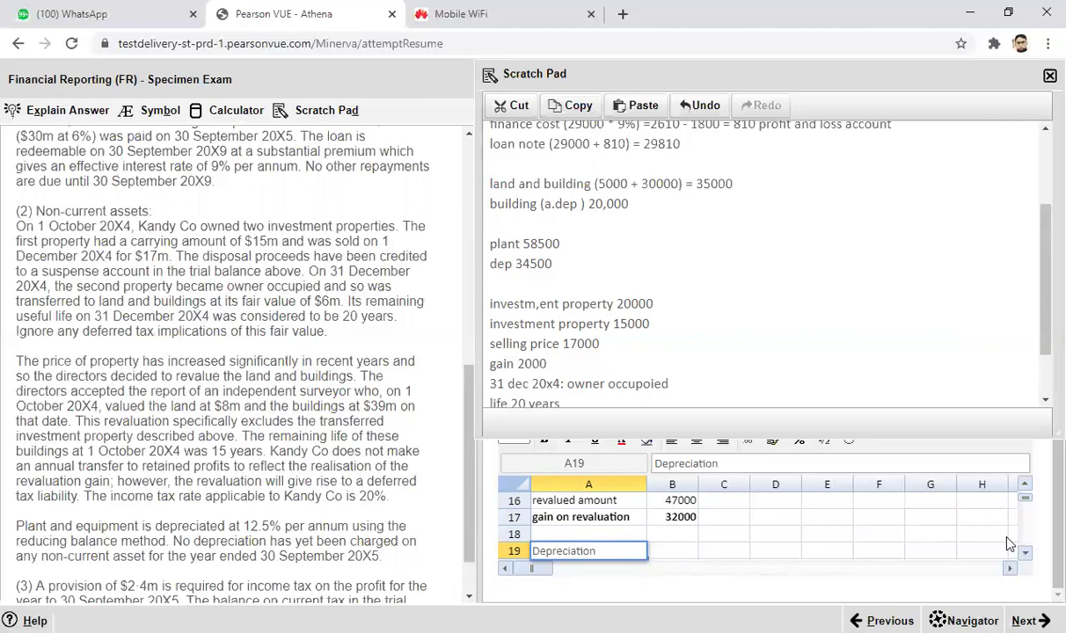
pyautogui.click(1024, 554)
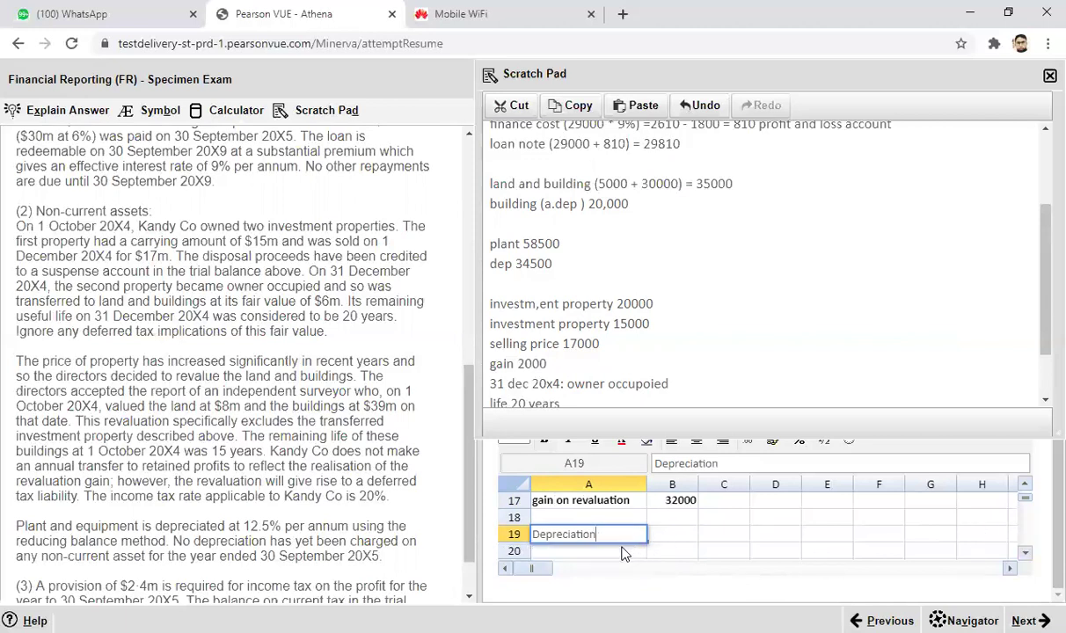
pyautogui.press('Return')
pyautogui.click(607, 539)
pyautogui.hotkey('ctrl', 'b')
# Label A20 'building' and enter =39000/15 in B20 for 2600 depreciation.
pyautogui.click(620, 551)
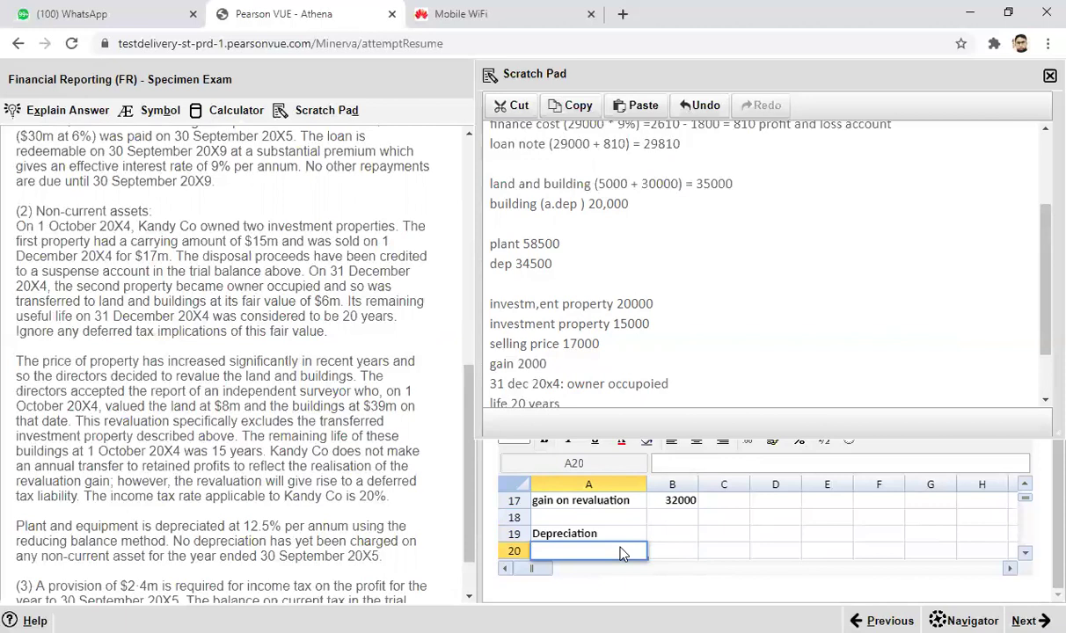
pyautogui.write('land and building')
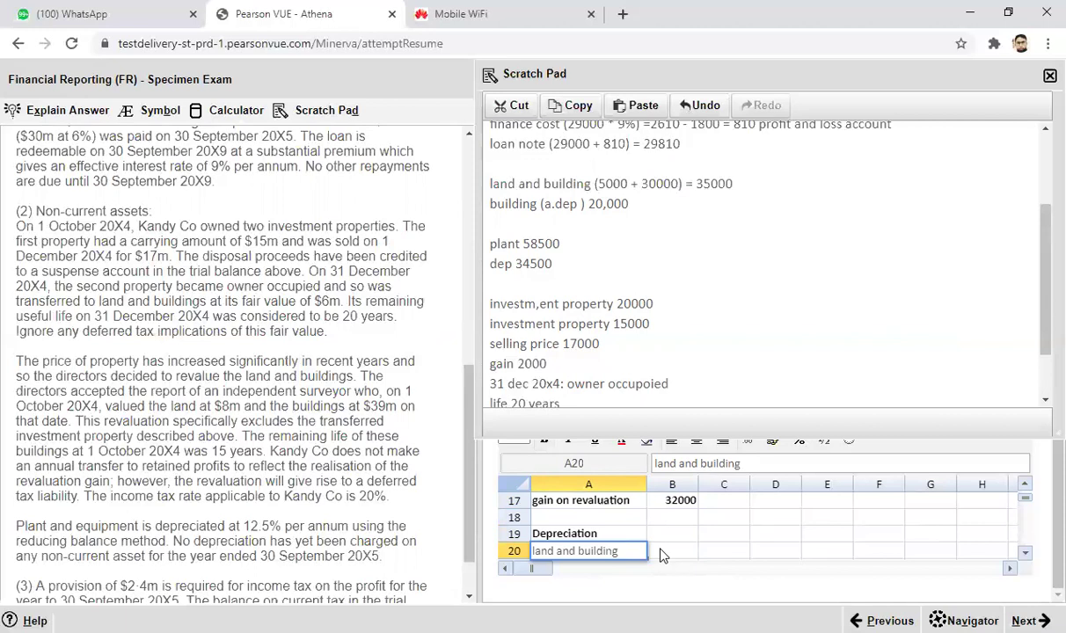
pyautogui.click(662, 553)
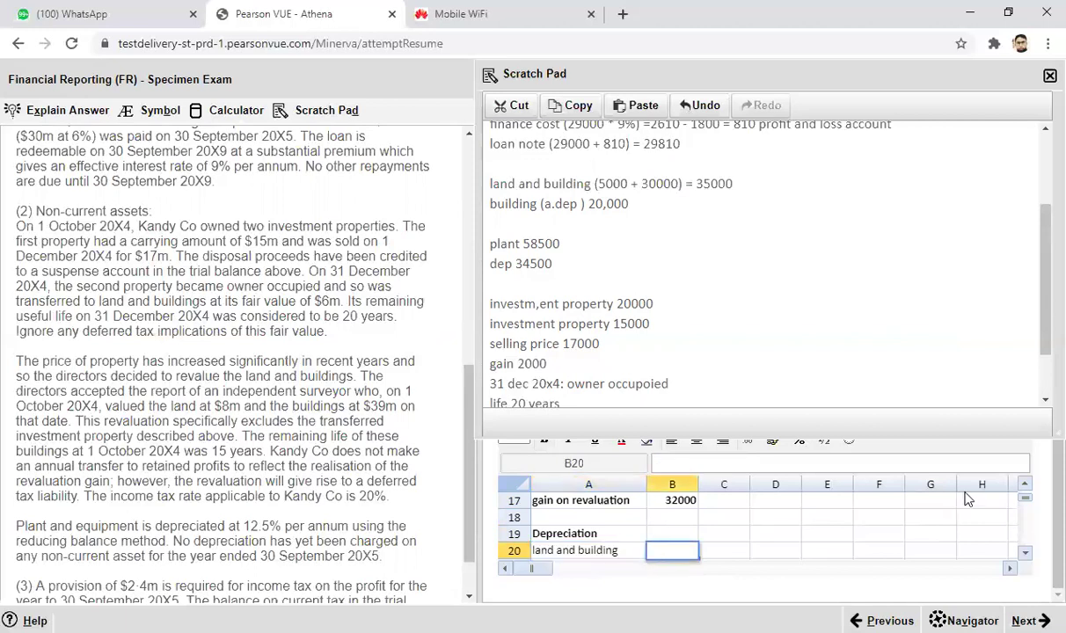
pyautogui.click(1027, 487)
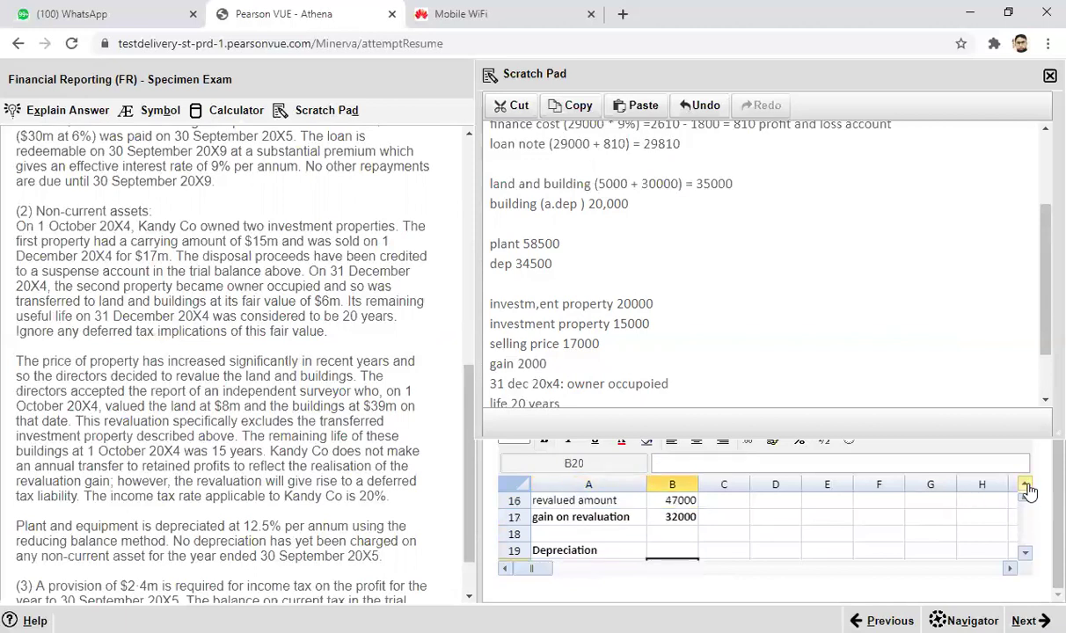
pyautogui.click(1027, 554)
pyautogui.click(1027, 555)
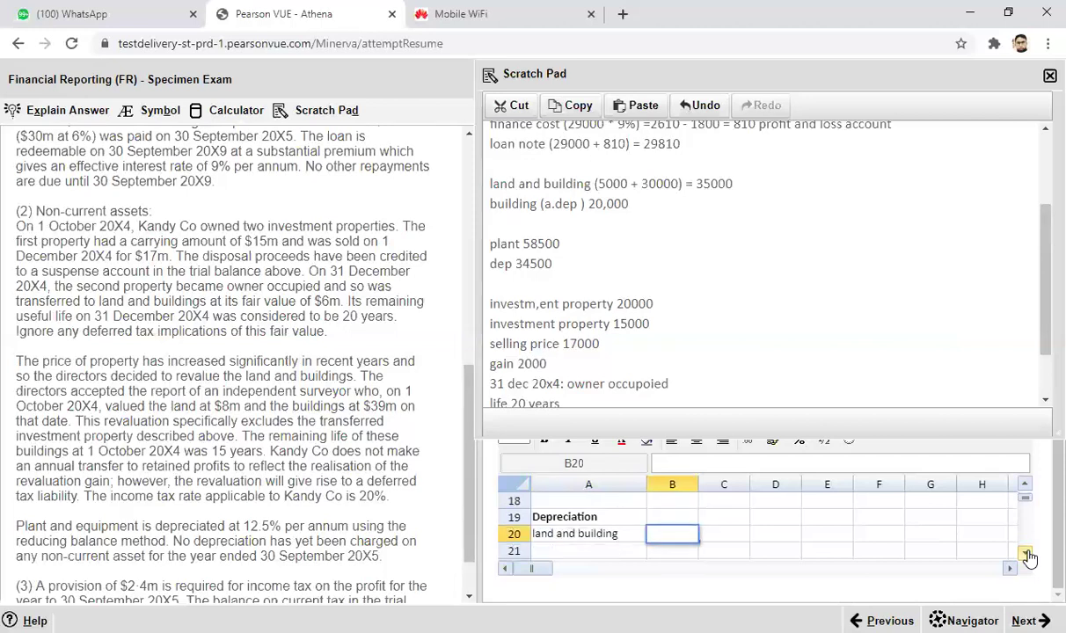
pyautogui.doubleClick(578, 536)
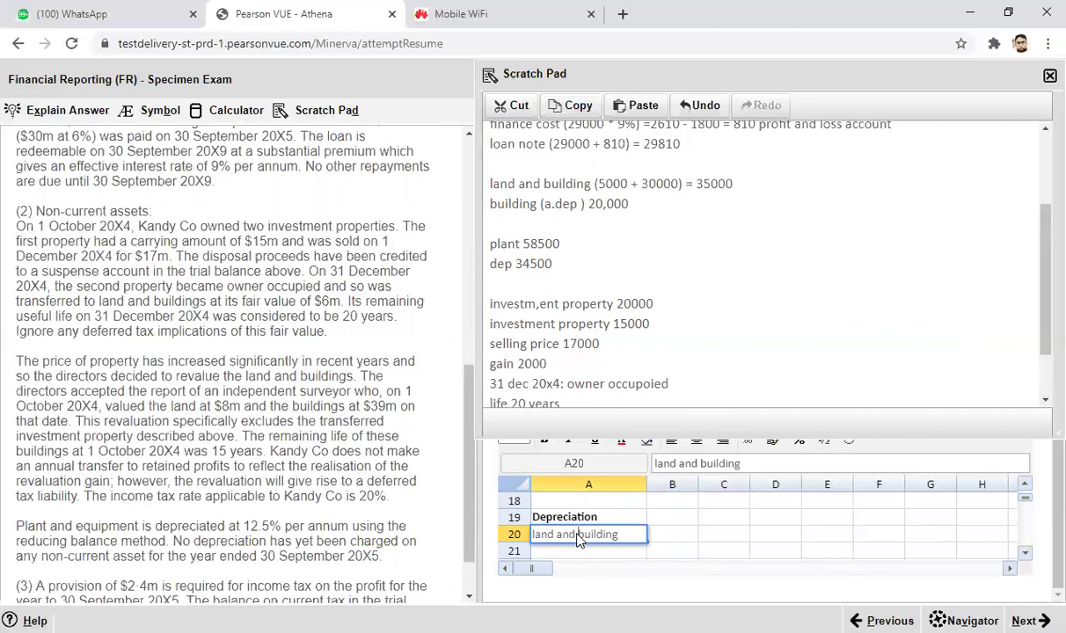
pyautogui.press('BackSpace')
pyautogui.press('BackSpace')
pyautogui.press('BackSpace')
pyautogui.press('BackSpace')
pyautogui.press('BackSpace')
pyautogui.press('BackSpace')
pyautogui.press('BackSpace')
pyautogui.press('BackSpace')
pyautogui.press('BackSpace')
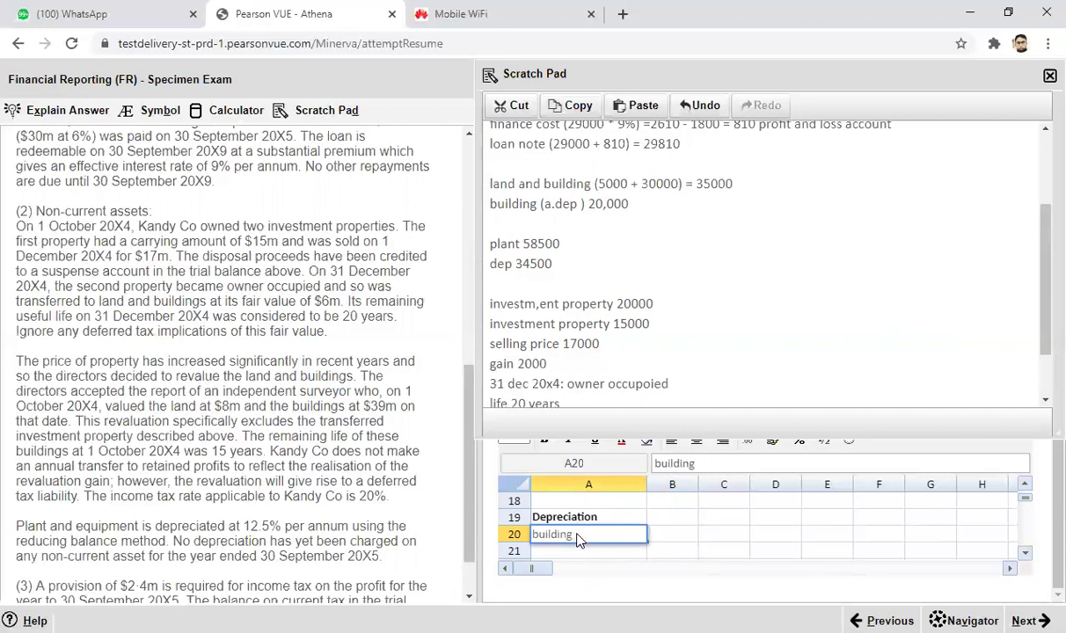
pyautogui.click(660, 537)
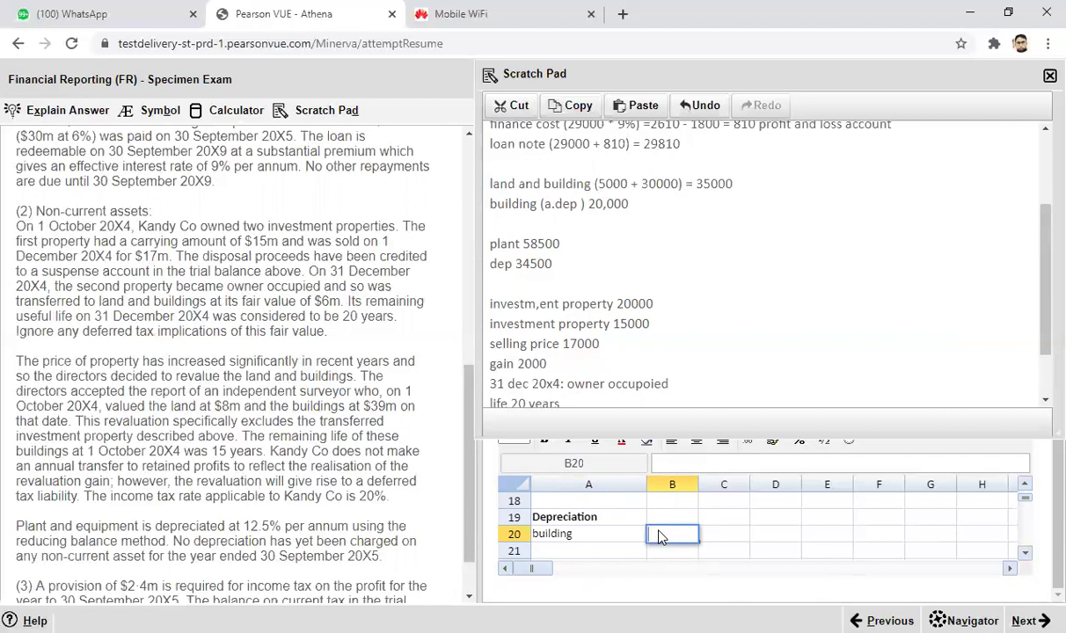
pyautogui.write('=39000/15')
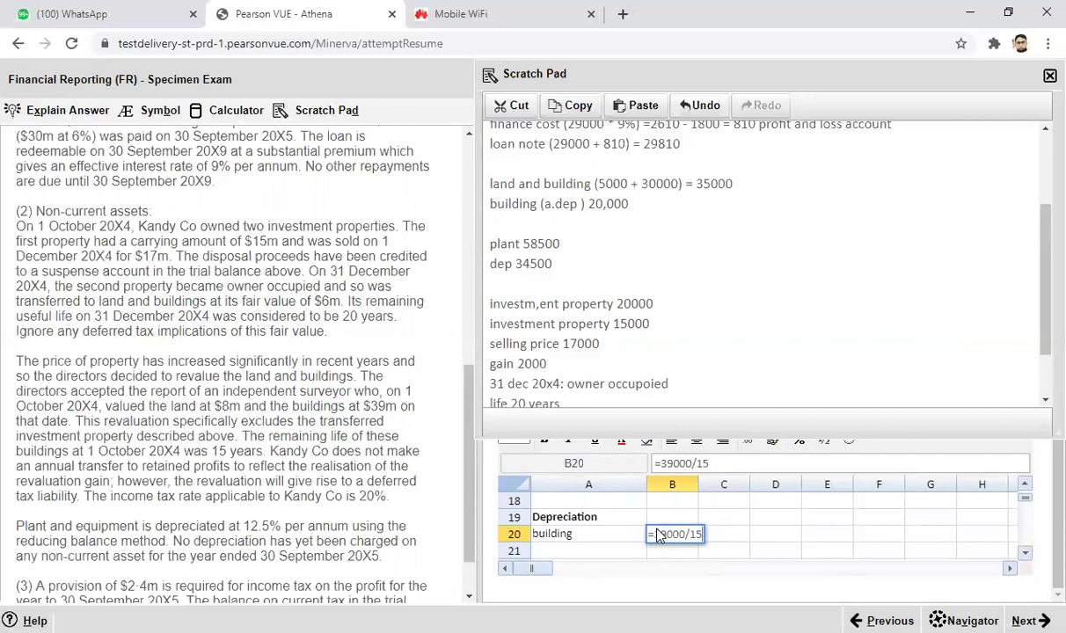
pyautogui.moveTo(81, 453); pyautogui.dragTo(270, 457)
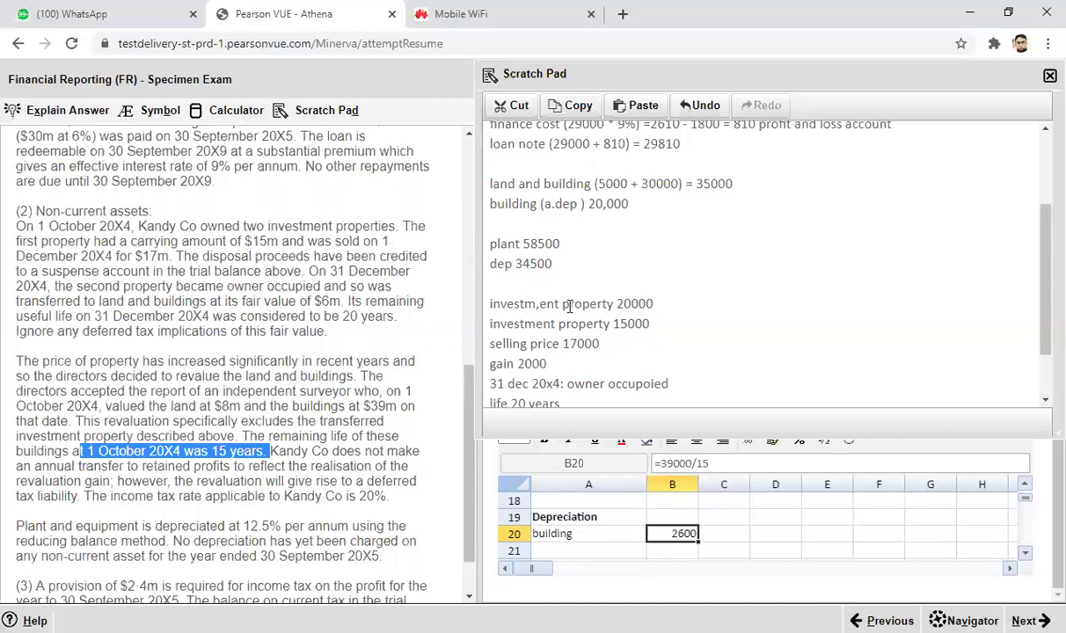
# Enter the label 'investment property' in A21.
pyautogui.click(585, 551)
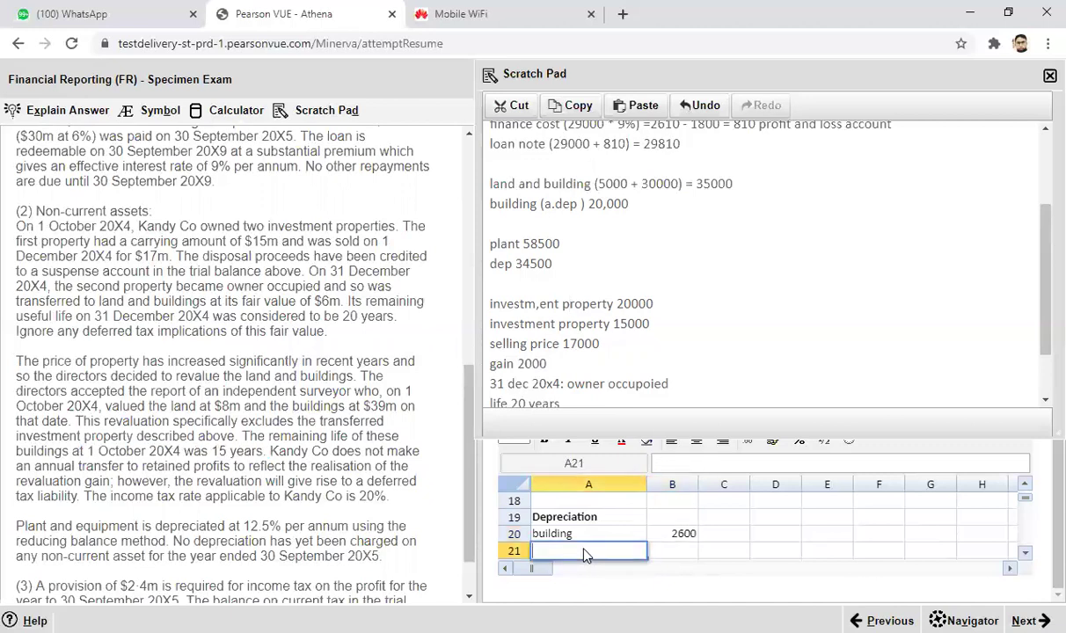
pyautogui.write('investmn')
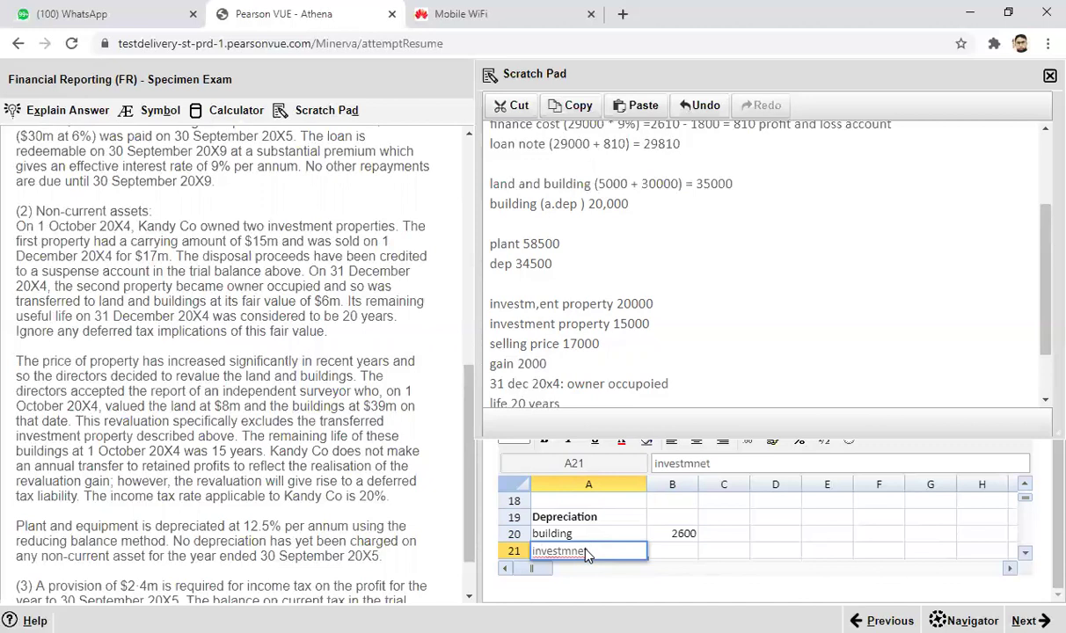
pyautogui.press('BackSpace')
pyautogui.write('ent property')
pyautogui.click(663, 552)
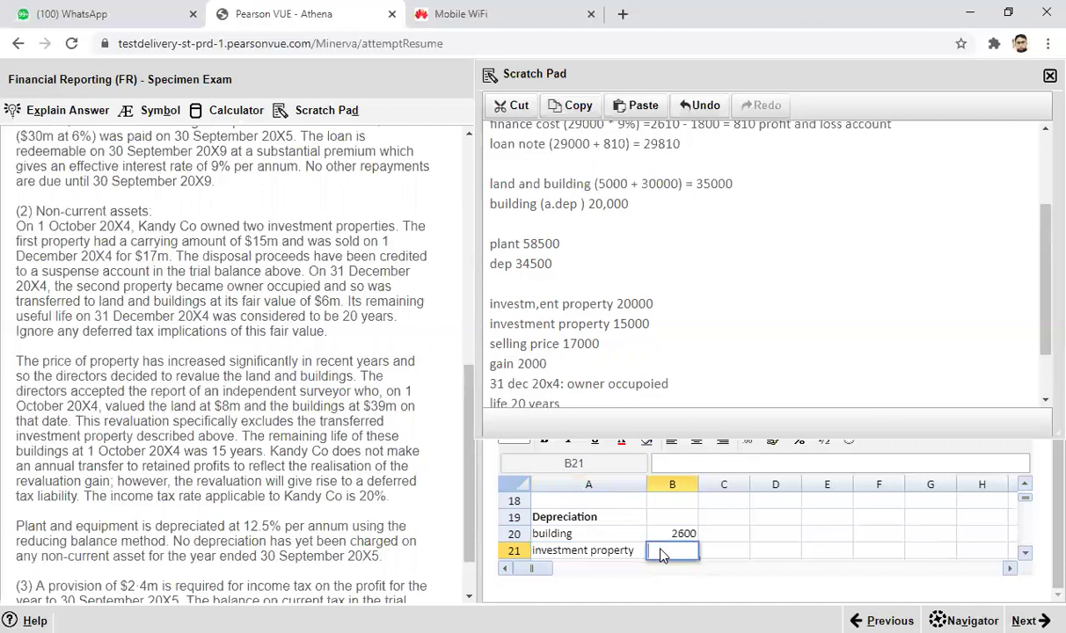
# Enter =(6000/20)*(9/12) in B21, giving 225 depreciation.
pyautogui.write('=6000/')
pyautogui.doubleClick(654, 553)
pyautogui.click(654, 552)
pyautogui.write('(')
pyautogui.moveTo(143, 301); pyautogui.dragTo(361, 335)
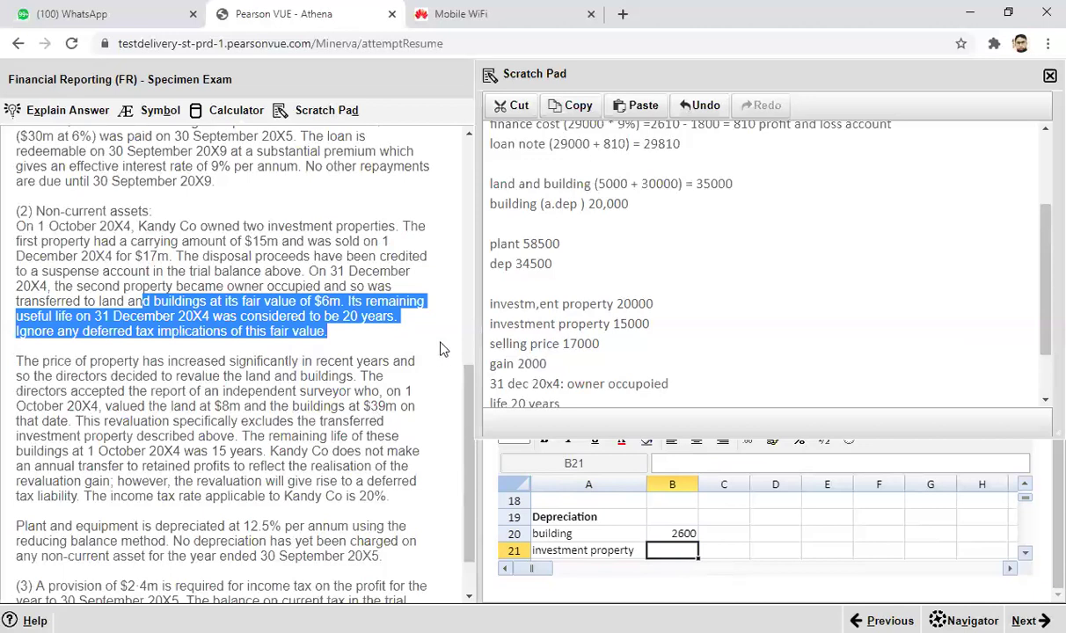
pyautogui.click(666, 559)
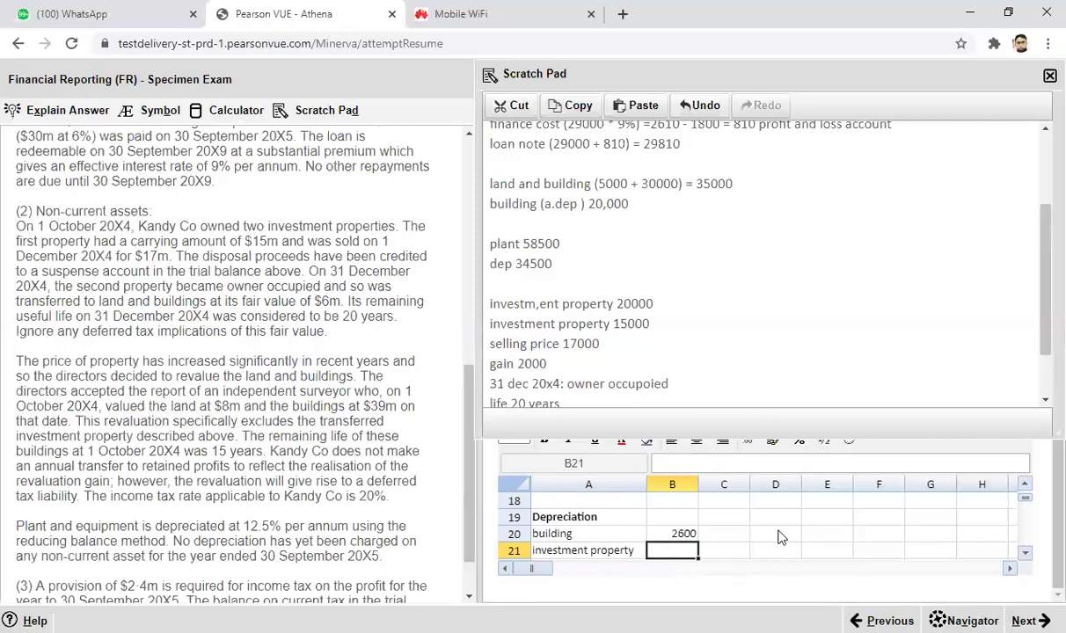
pyautogui.click(778, 537)
pyautogui.click(666, 554)
pyautogui.write('=(6000/20')
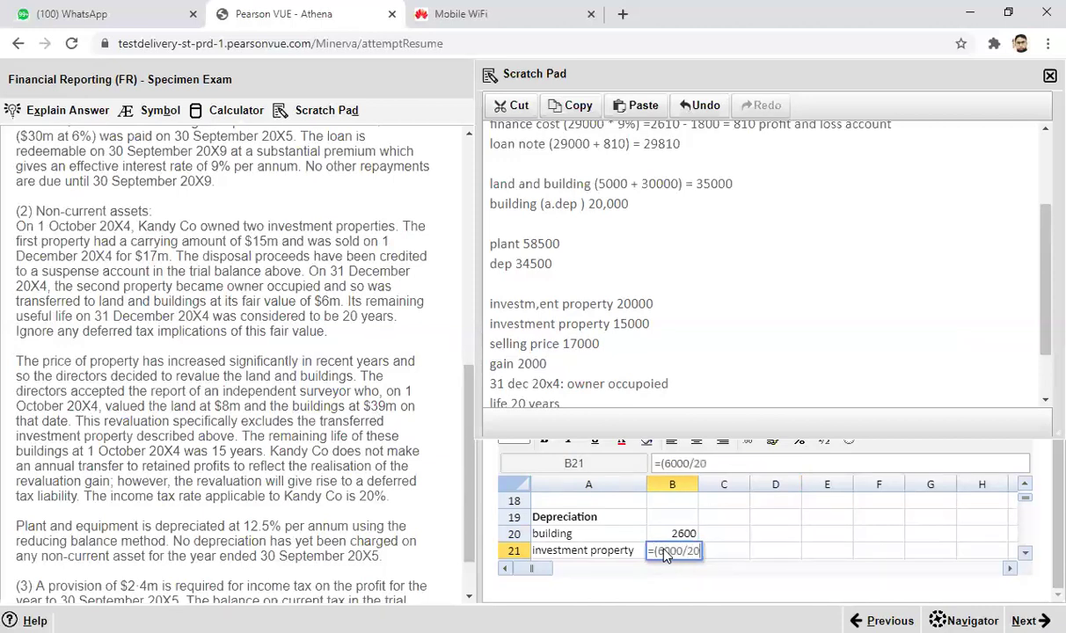
pyautogui.write(')*(9/12')
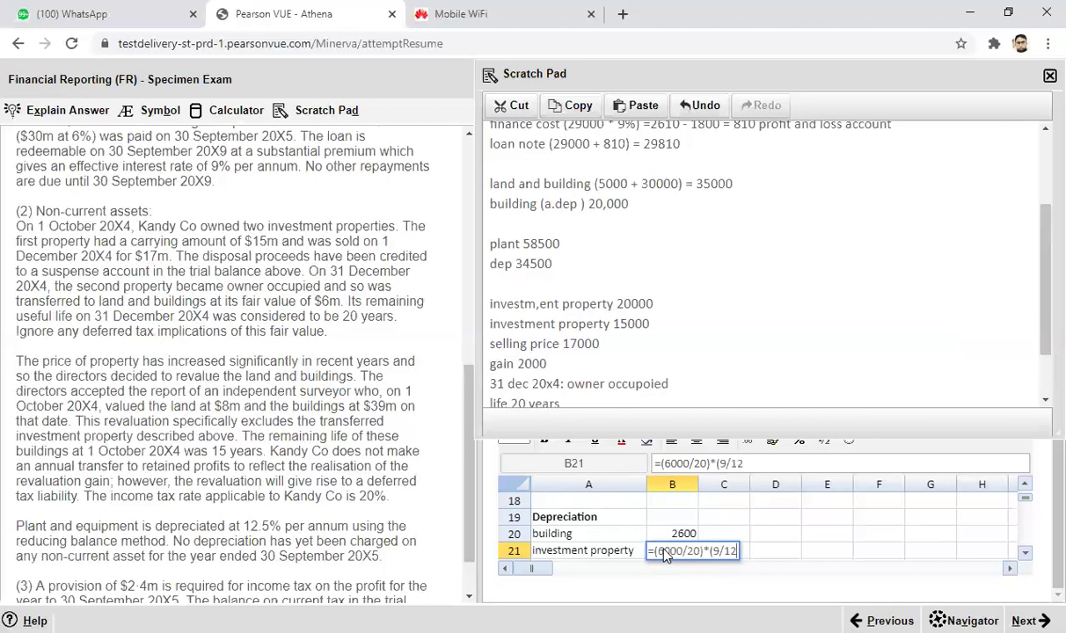
pyautogui.write(')')
pyautogui.press('Return')
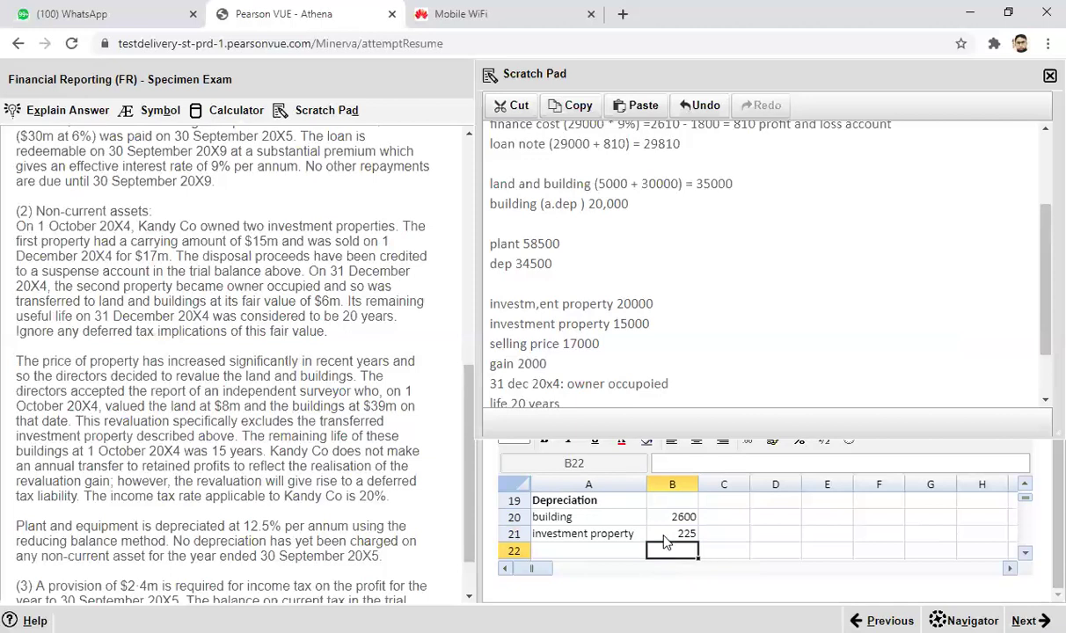
pyautogui.click(666, 537)
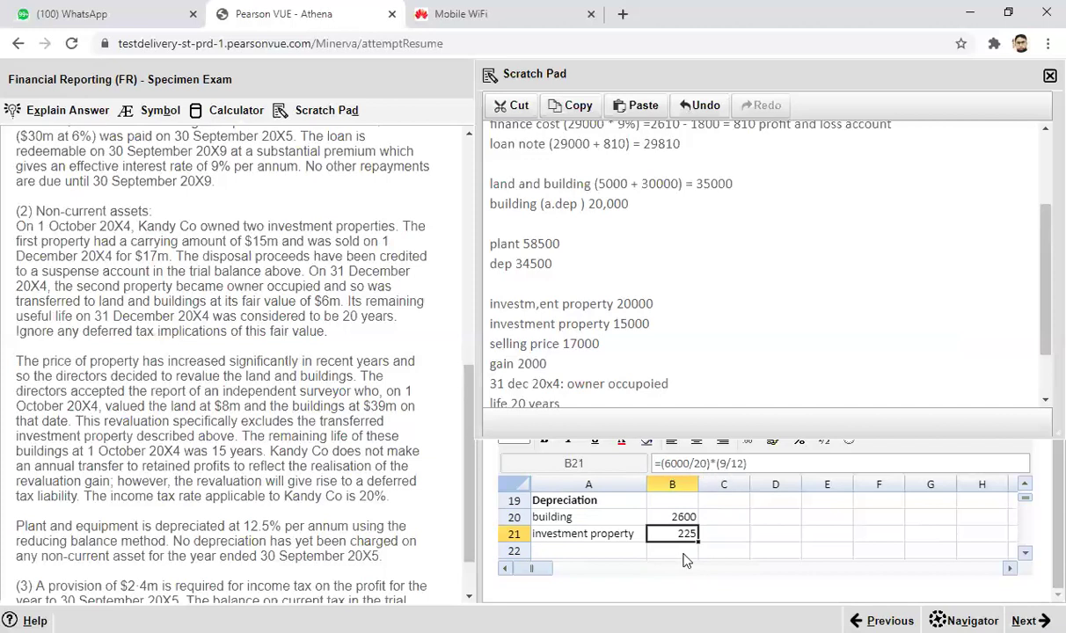
pyautogui.click(601, 553)
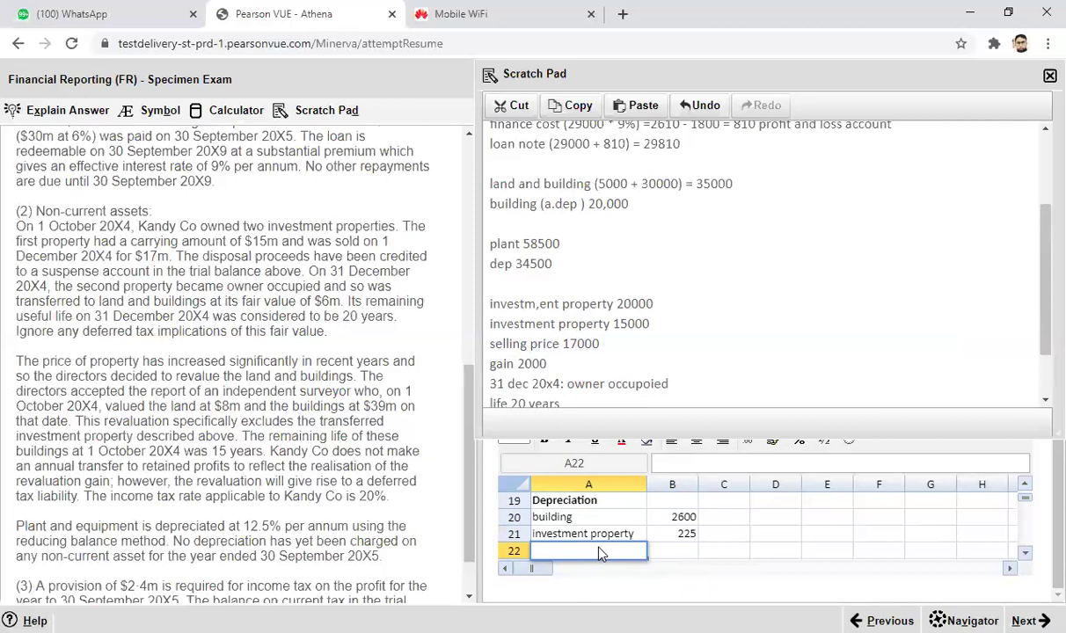
# Label A22 'total dep' and enter =B20+B21 in B22, giving 2825.
pyautogui.write('total dep')
pyautogui.click(677, 552)
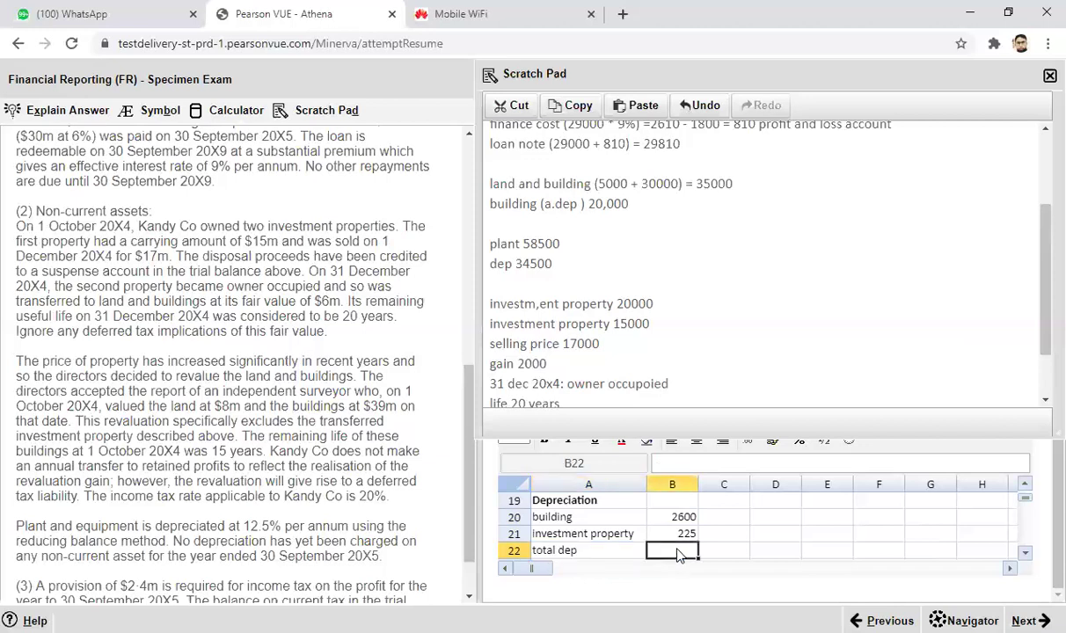
pyautogui.write('=')
pyautogui.click(668, 518)
pyautogui.write('+')
pyautogui.click(669, 535)
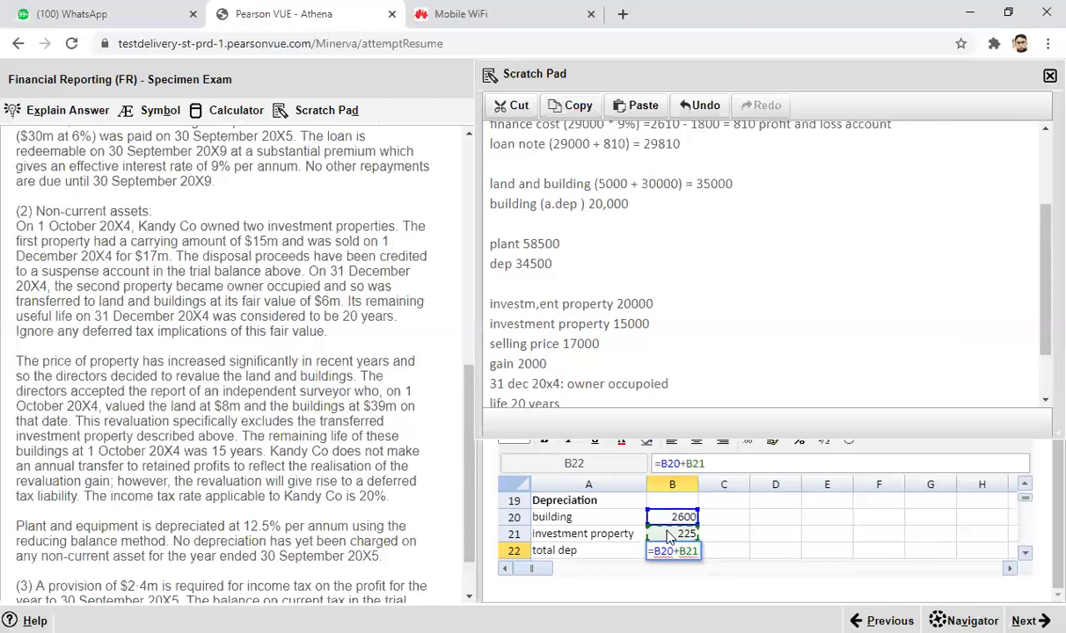
pyautogui.press('Return')
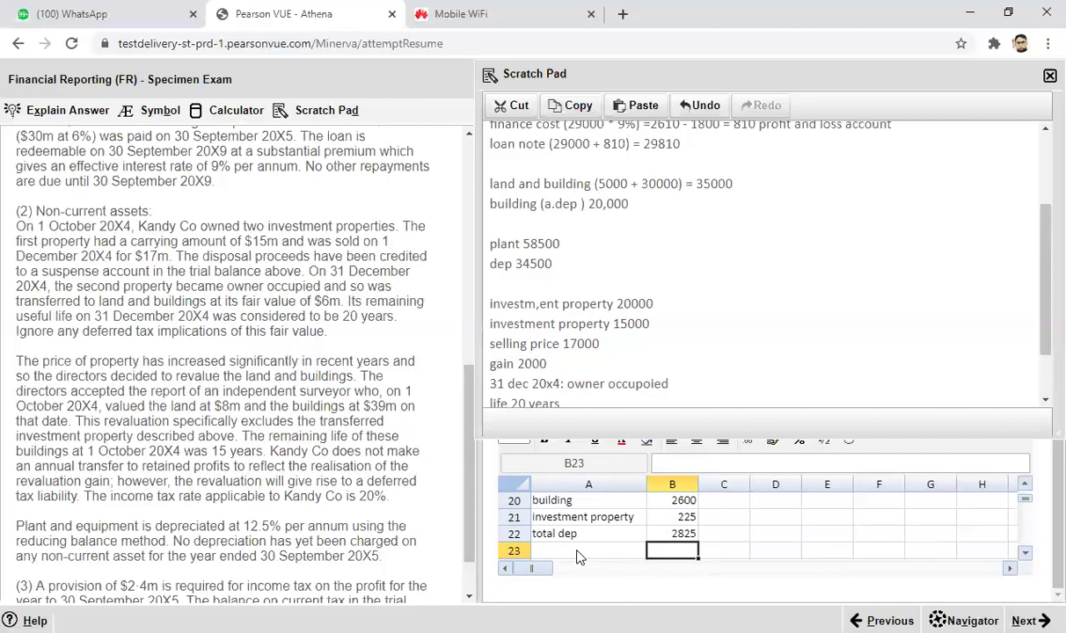
pyautogui.click(1024, 486)
pyautogui.click(1024, 487)
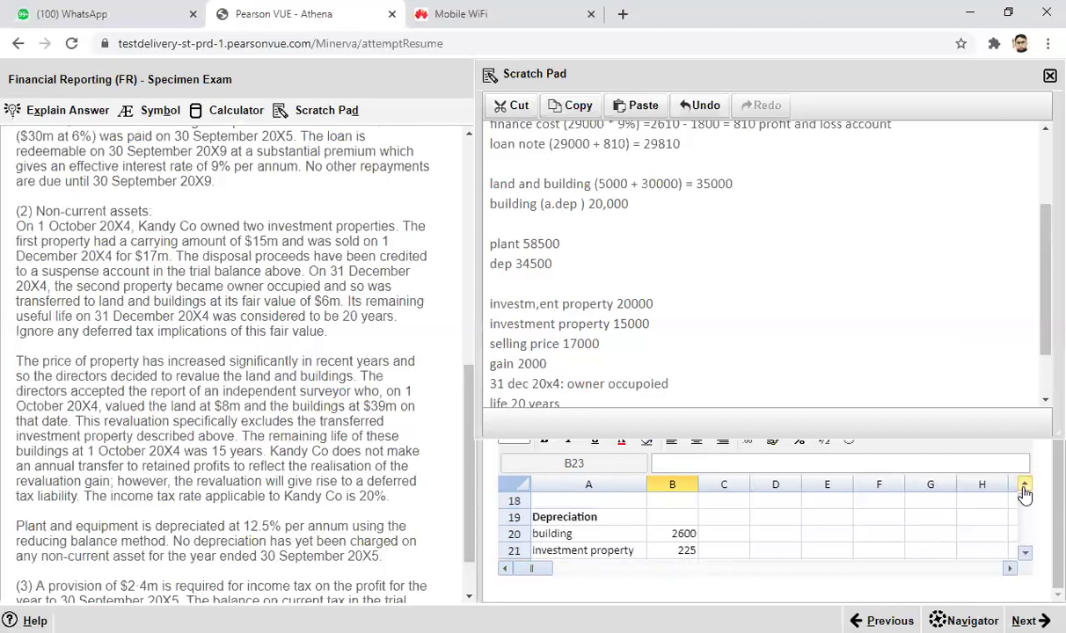
# Add a 'plant' heading in A24 and make it bold.
pyautogui.doubleClick(1025, 554)
pyautogui.click(1025, 554)
pyautogui.click(1024, 554)
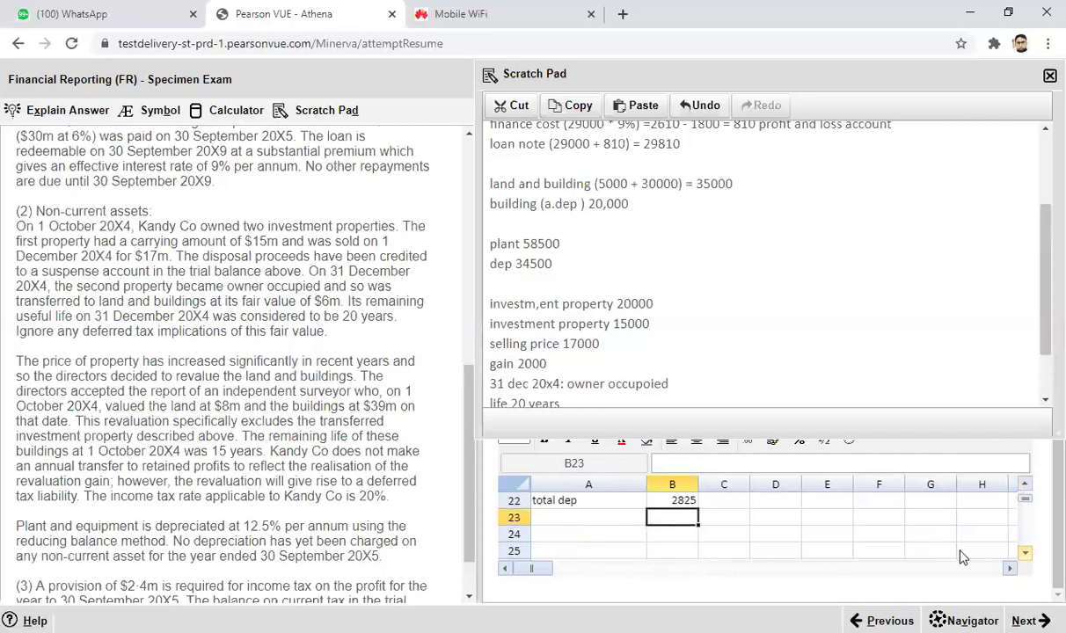
pyautogui.click(574, 534)
pyautogui.write('plant')
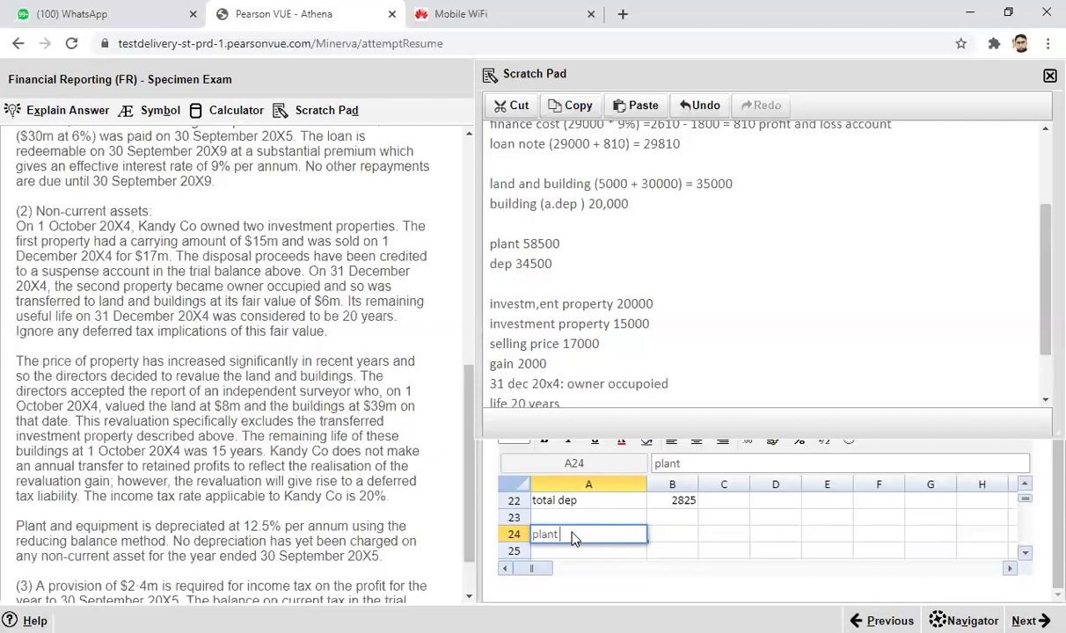
pyautogui.press('Return')
pyautogui.click(588, 535)
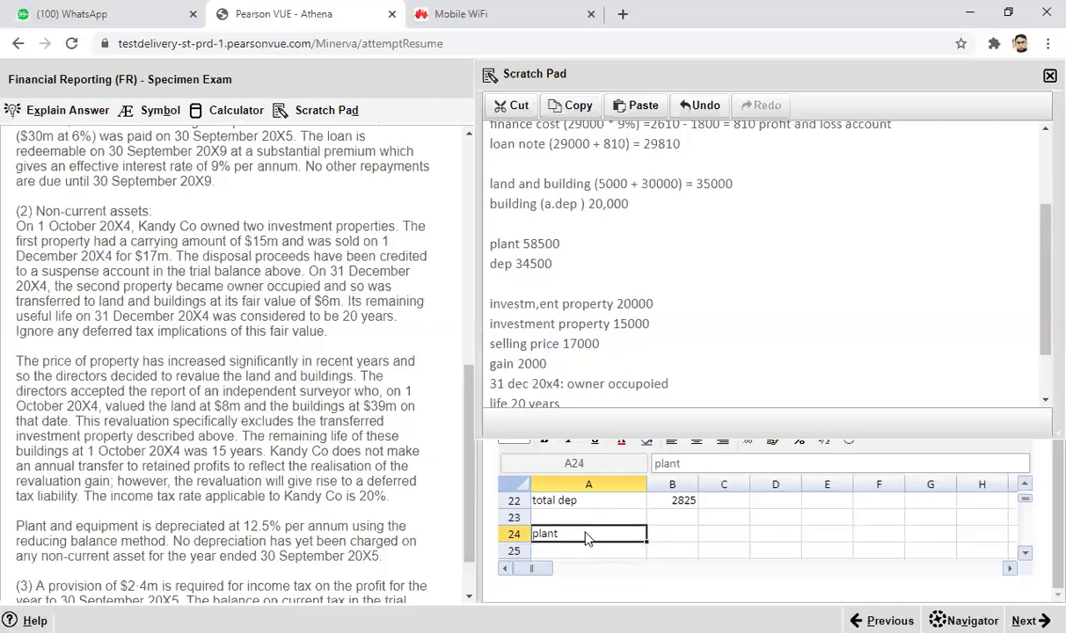
pyautogui.hotkey('ctrl', 'b')
# Label row 25 'CA' for the plant carrying amount.
pyautogui.click(597, 554)
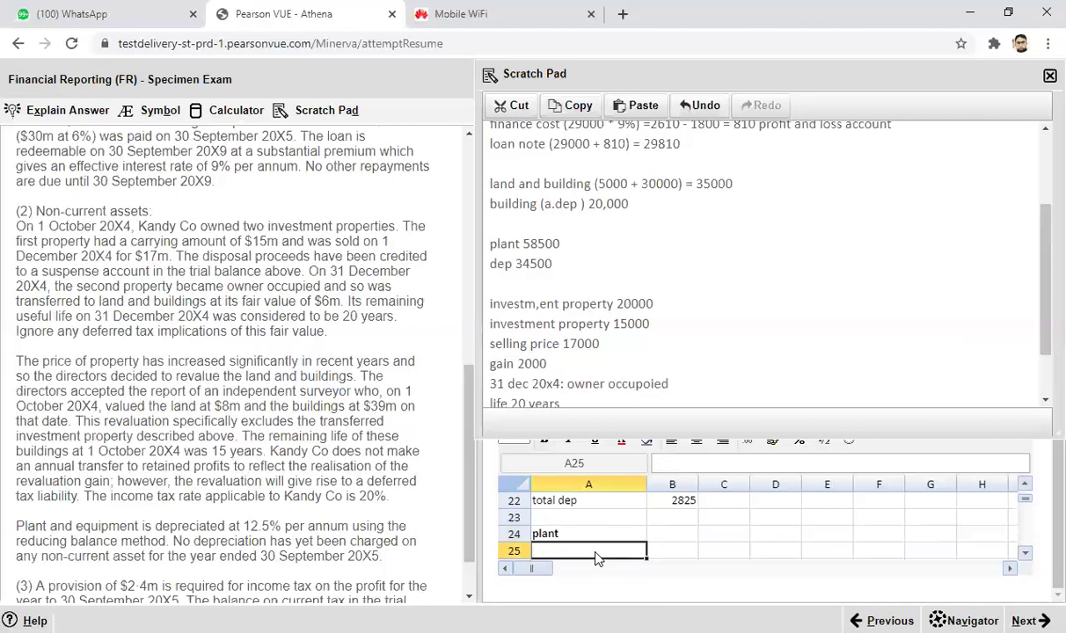
pyautogui.write('rtying')
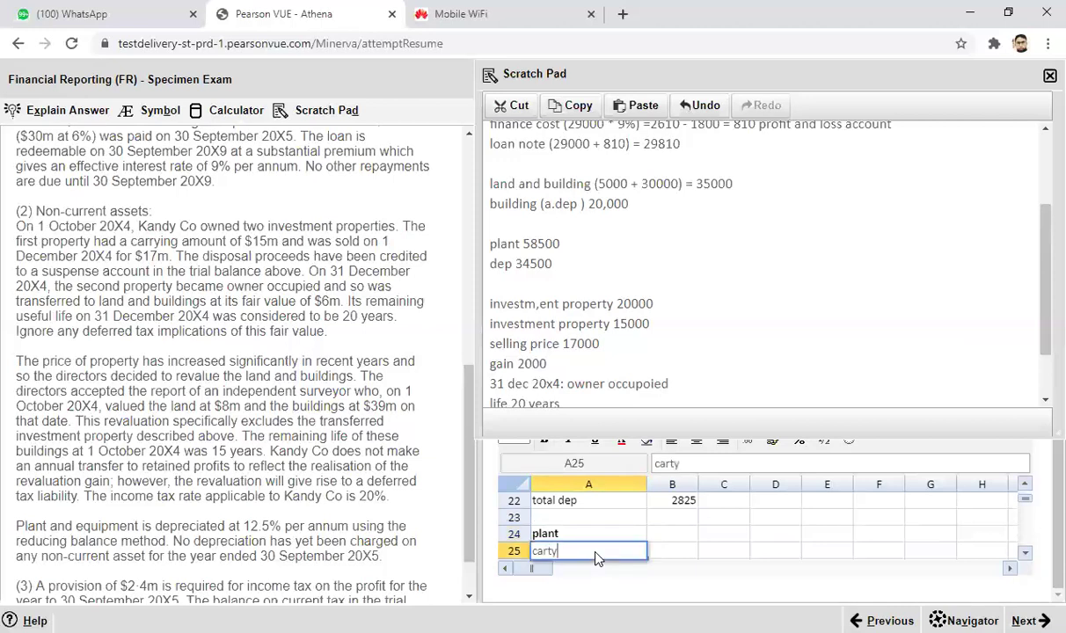
pyautogui.press('BackSpace')
pyautogui.press('BackSpace')
pyautogui.press('BackSpace')
pyautogui.press('BackSpace')
pyautogui.press('BackSpace')
pyautogui.press('BackSpace')
pyautogui.press('BackSpace')
pyautogui.press('BackSpace')
pyautogui.write('CA')
pyautogui.click(653, 557)
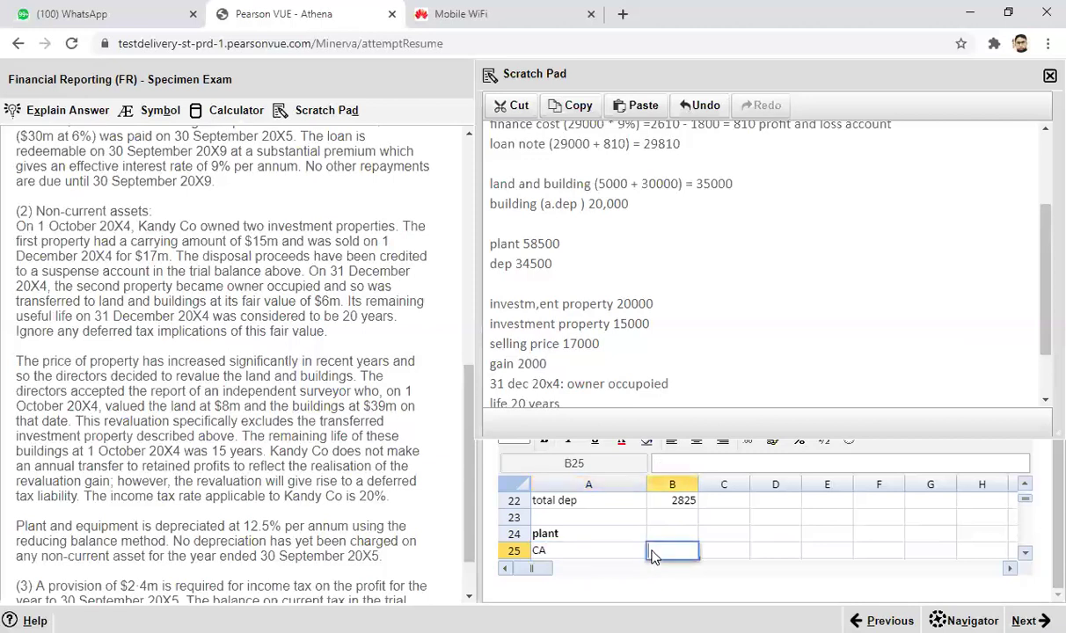
pyautogui.write('=')
pyautogui.press('Escape')
pyautogui.scroll(2, 442, 392)
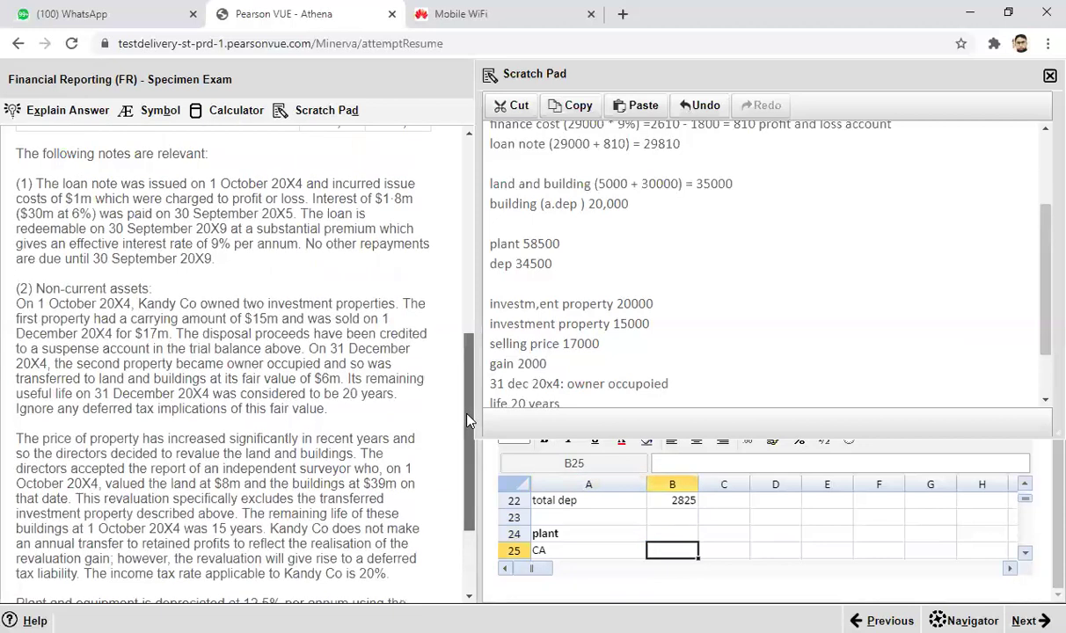
pyautogui.click(529, 243)
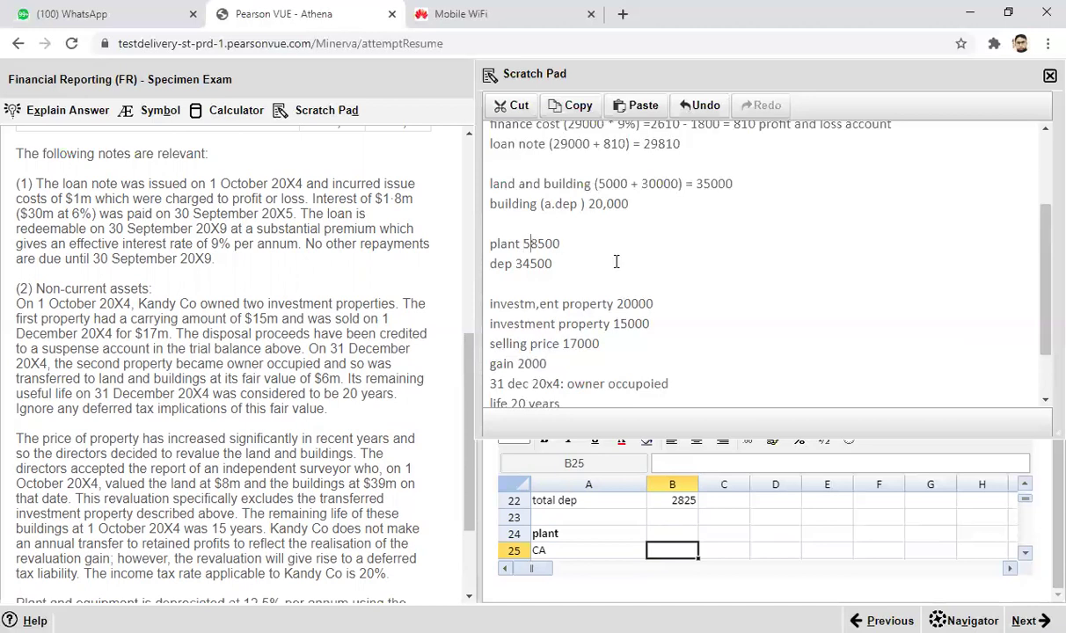
pyautogui.click(672, 552)
pyautogui.write('=58500-34500')
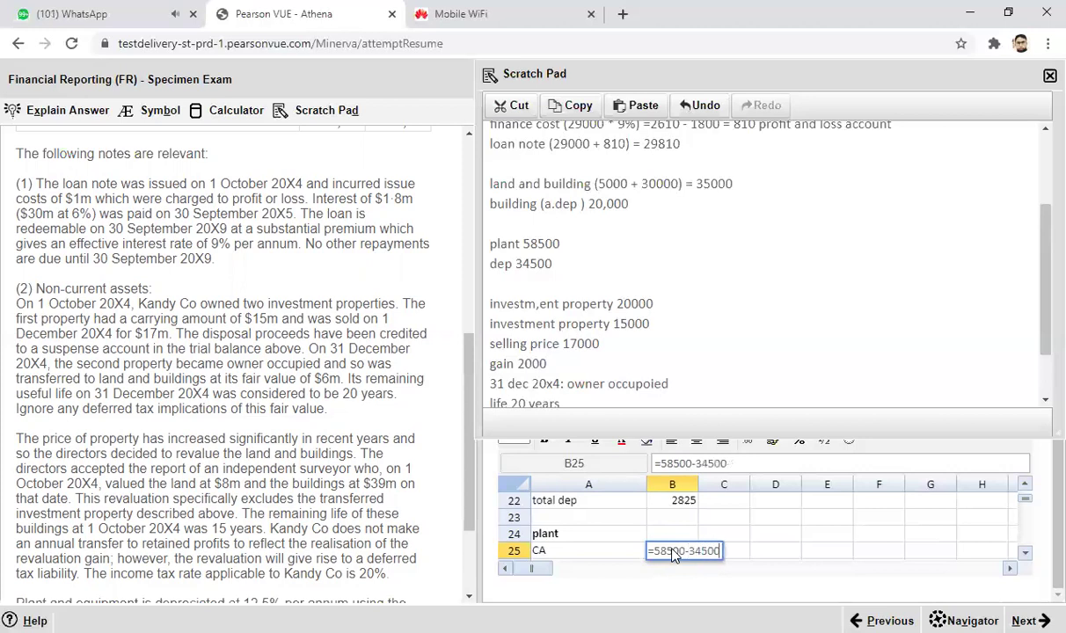
pyautogui.moveTo(469, 400); pyautogui.dragTo(458, 336)
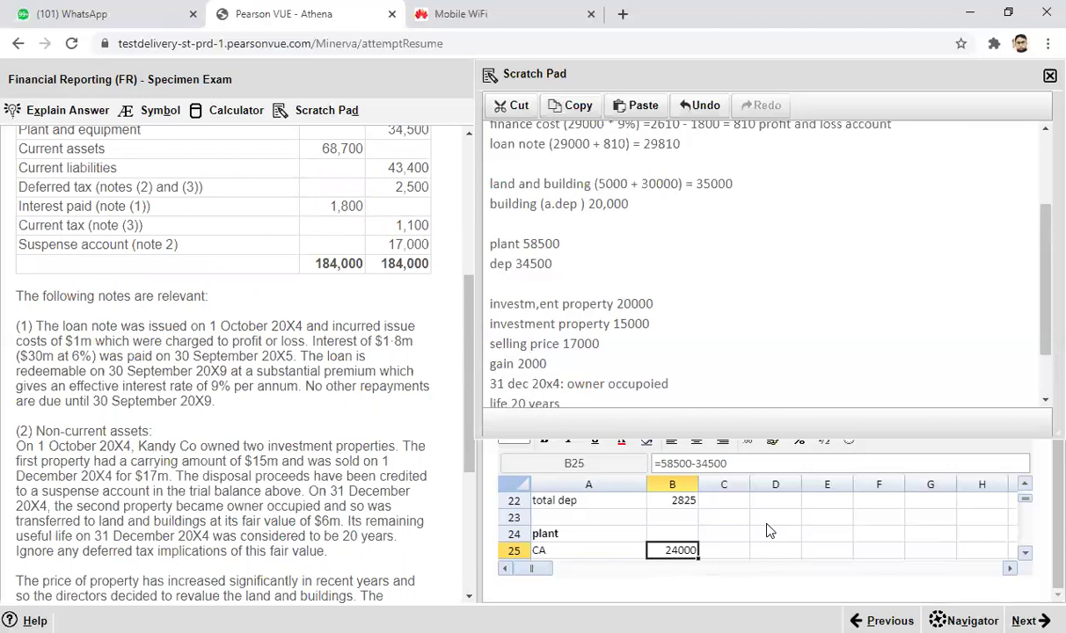
pyautogui.click(1025, 554)
# Add a 'depreciation' row with the formula CA × 0.125 (12.5%).
pyautogui.click(587, 554)
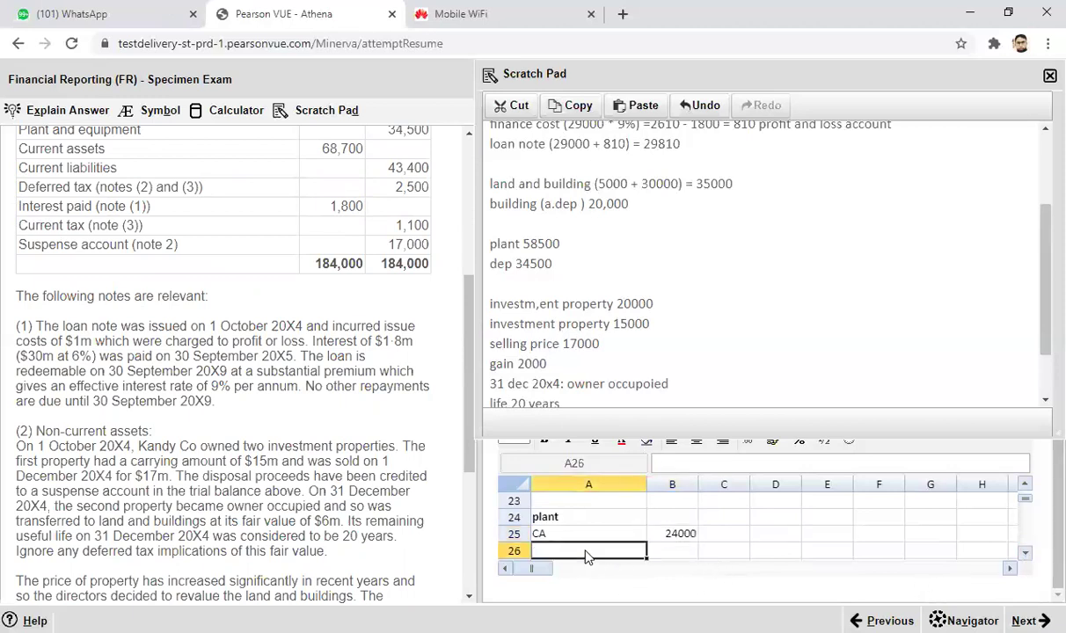
pyautogui.write('depre')
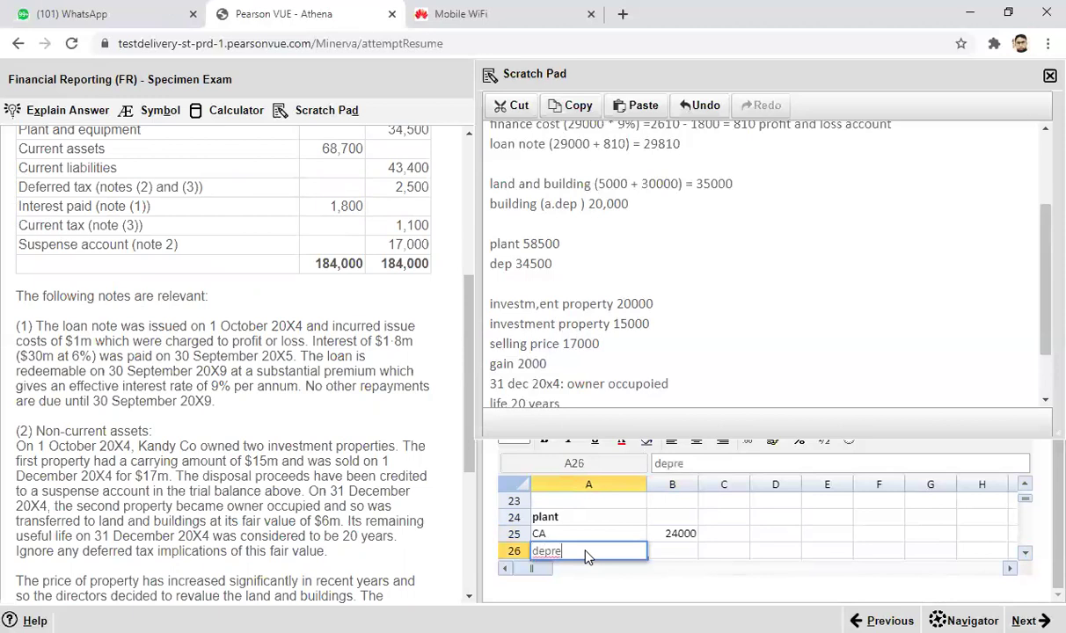
pyautogui.write('ciation')
pyautogui.click(685, 552)
pyautogui.write('=')
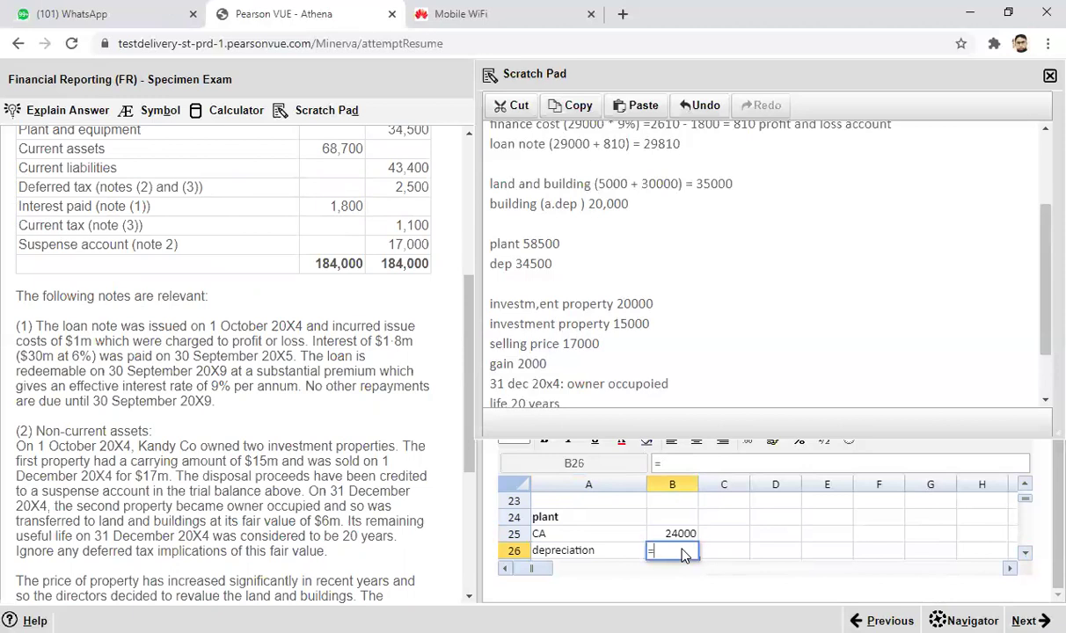
pyautogui.click(678, 539)
pyautogui.write('*0.125')
pyautogui.press('Return')
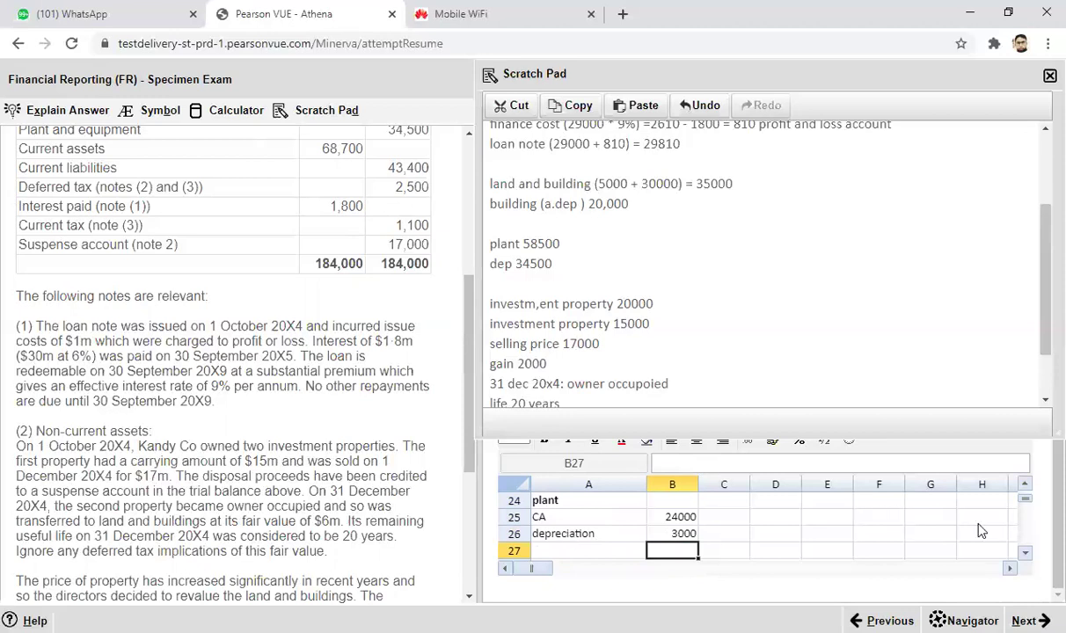
# Make the depreciation formula negative so it shows -3000.
pyautogui.doubleClick(664, 536)
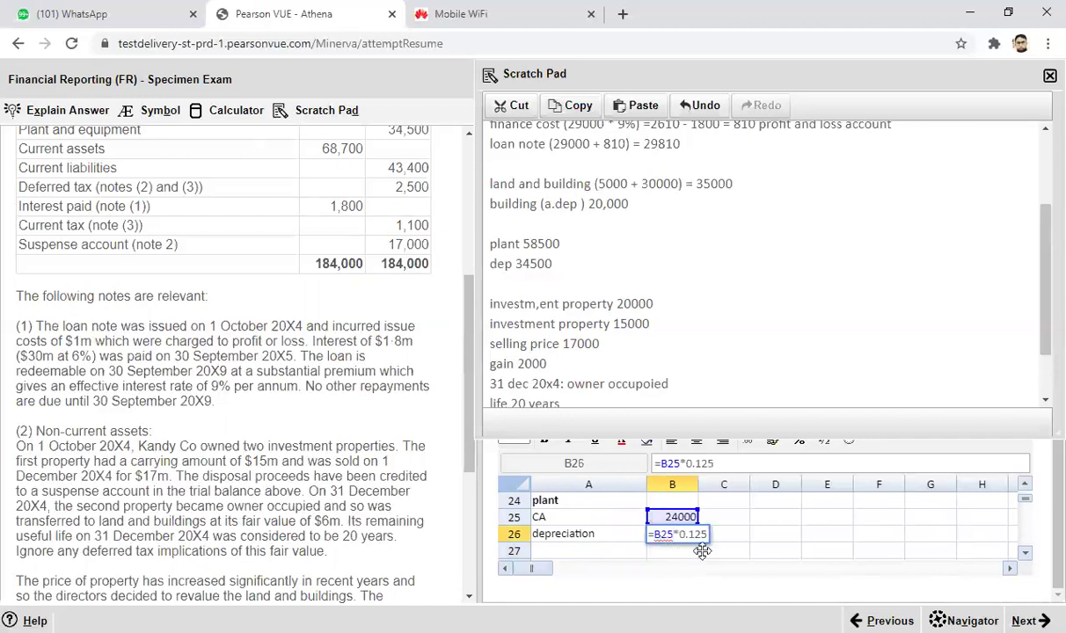
pyautogui.press('Return')
pyautogui.press('Right')
pyautogui.click(664, 533)
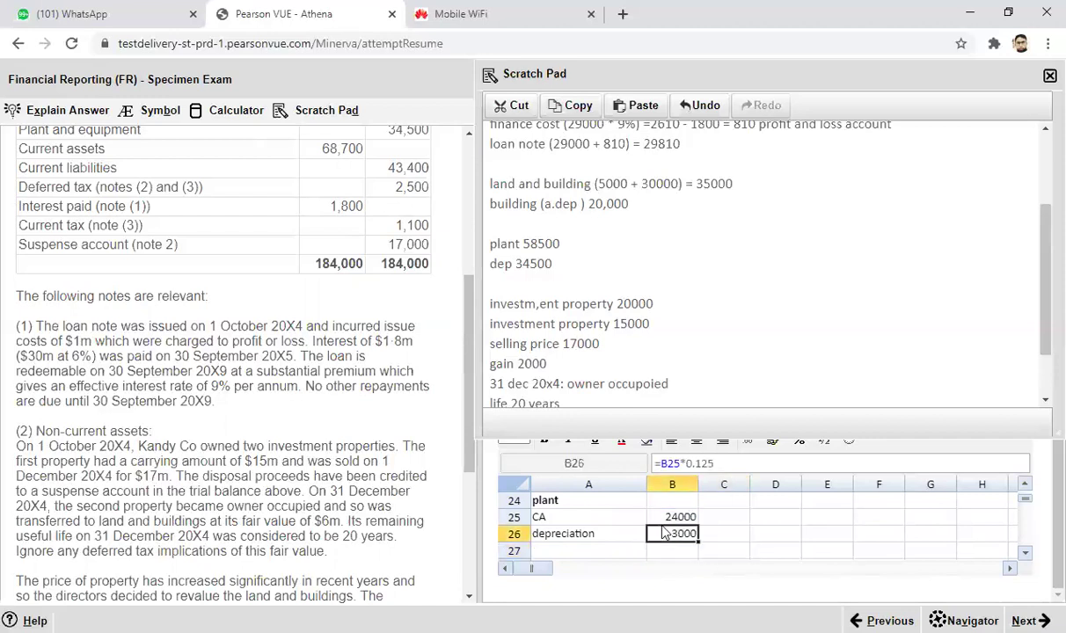
pyautogui.click(665, 467)
pyautogui.write('-')
pyautogui.press('Return')
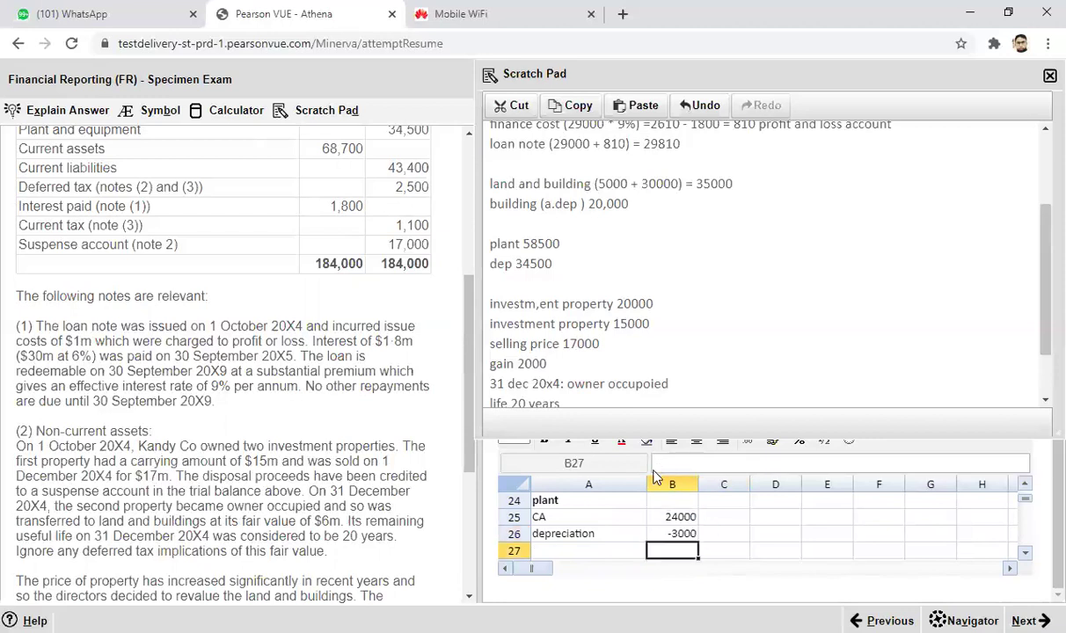
# Total the plant working with =SUM(B25:B26), giving 21000 in row 27.
pyautogui.click(566, 553)
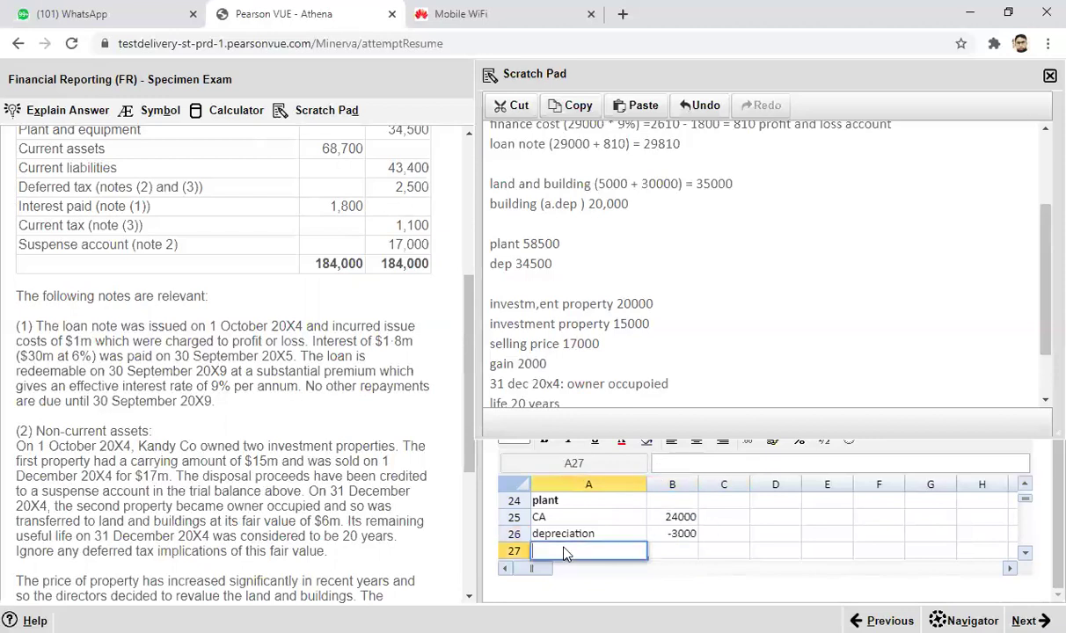
pyautogui.click(667, 553)
pyautogui.write('=')
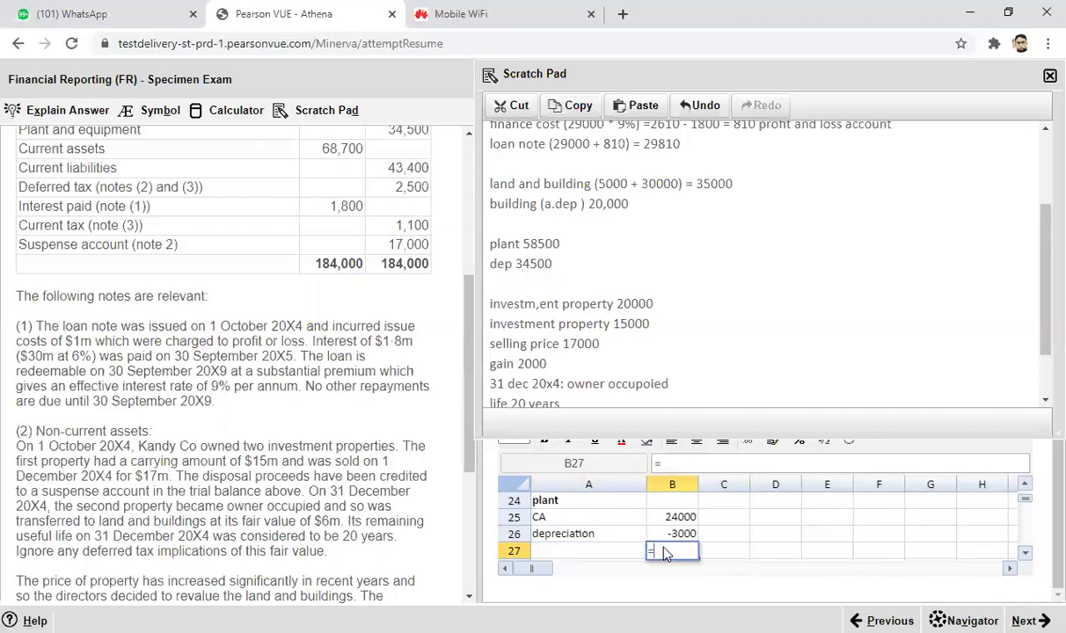
pyautogui.click(663, 520)
pyautogui.press('BackSpace')
pyautogui.press('BackSpace')
pyautogui.press('BackSpace')
pyautogui.write('sum(')
pyautogui.click(681, 519)
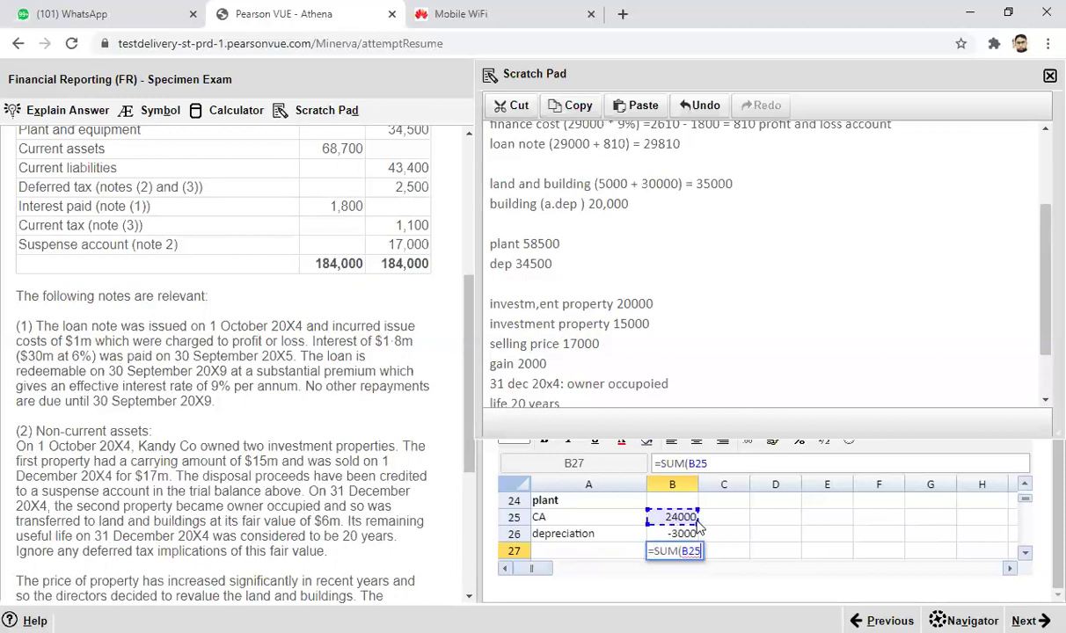
pyautogui.moveTo(695, 521); pyautogui.dragTo(696, 530)
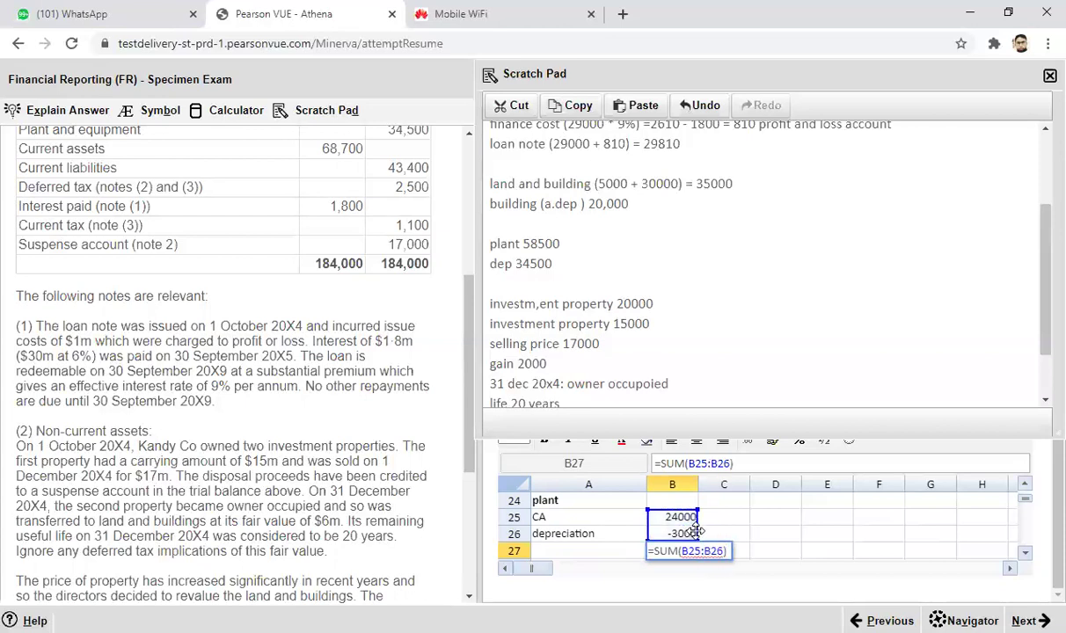
pyautogui.press('Return')
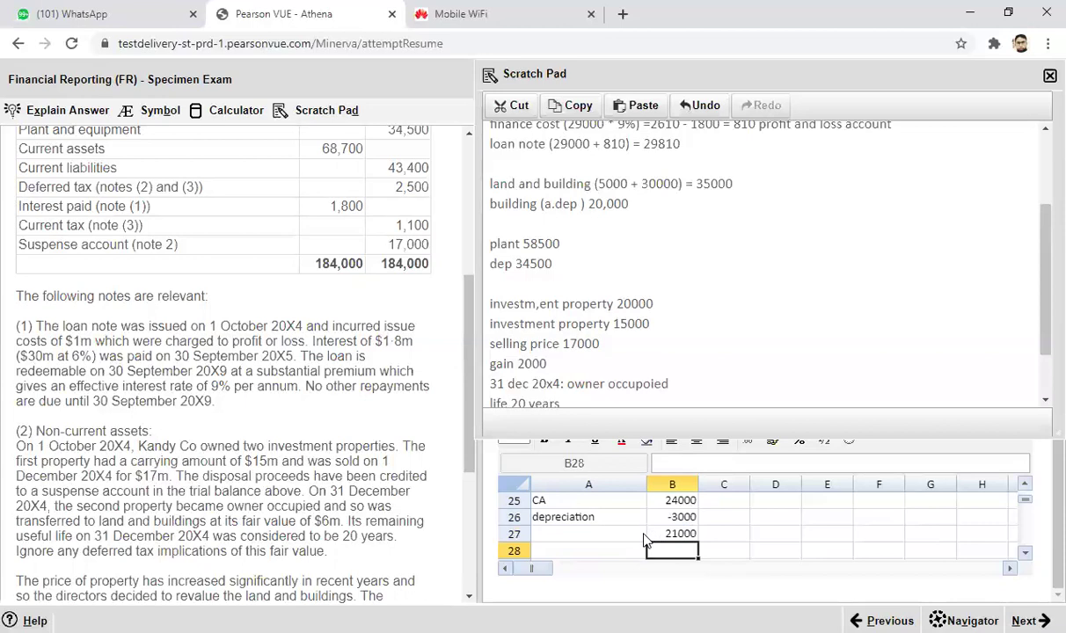
pyautogui.click(581, 534)
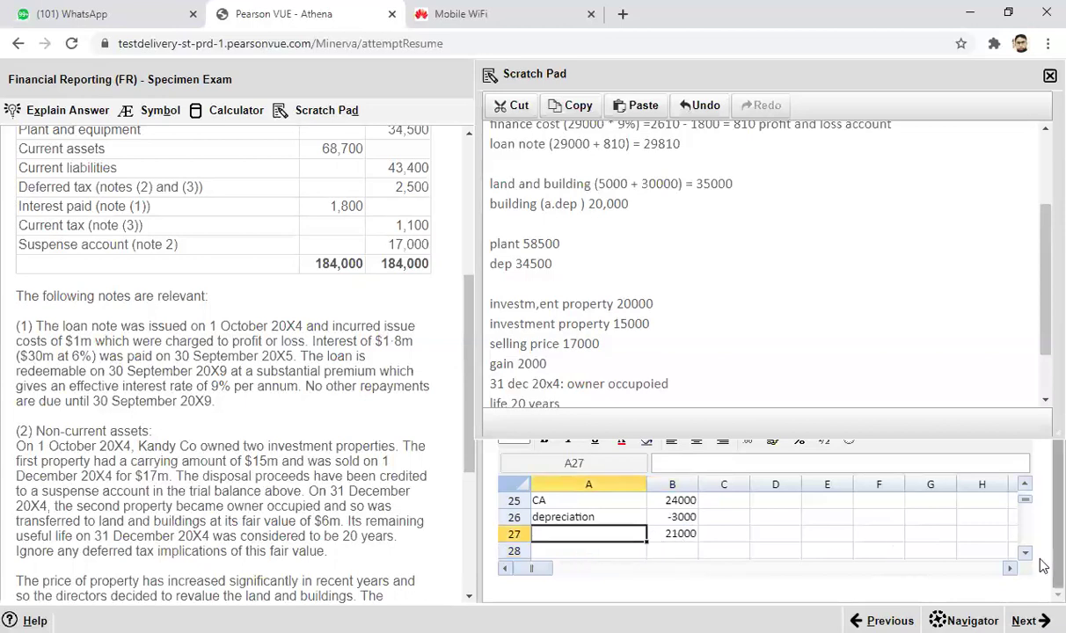
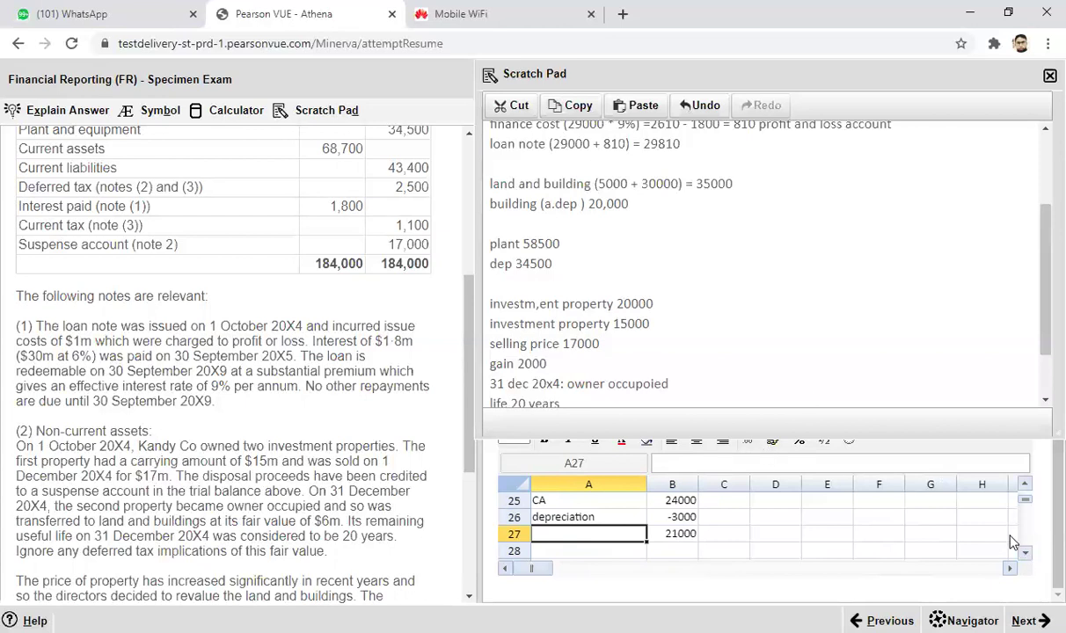
# Scroll the question and highlight the note about deferred tax on revaluation.
pyautogui.scroll(2, 1043, 240)
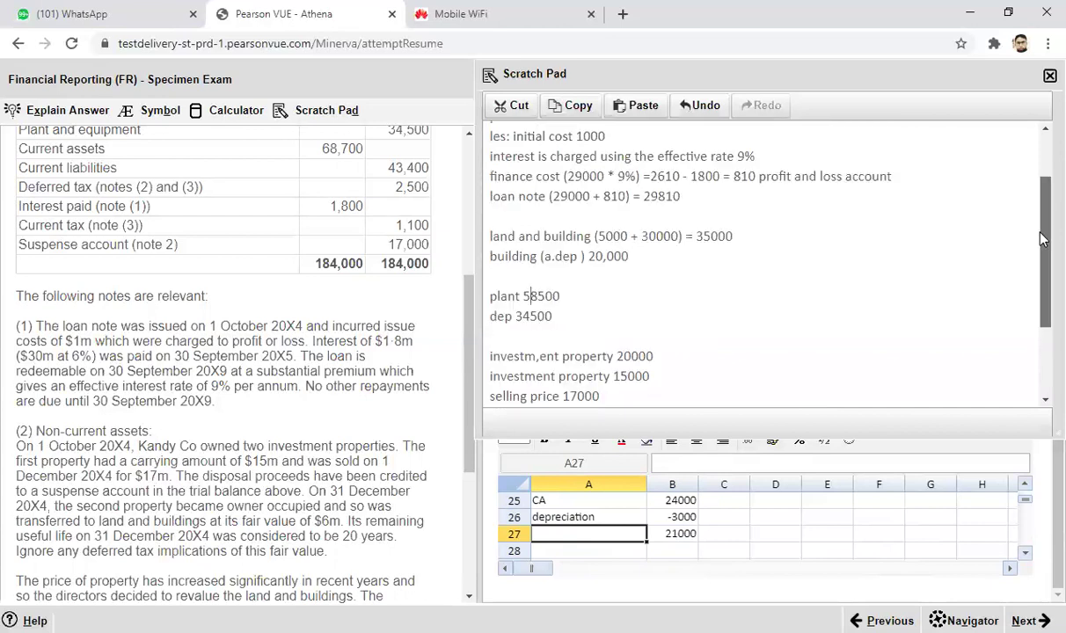
pyautogui.moveTo(1042, 240); pyautogui.dragTo(1041, 289)
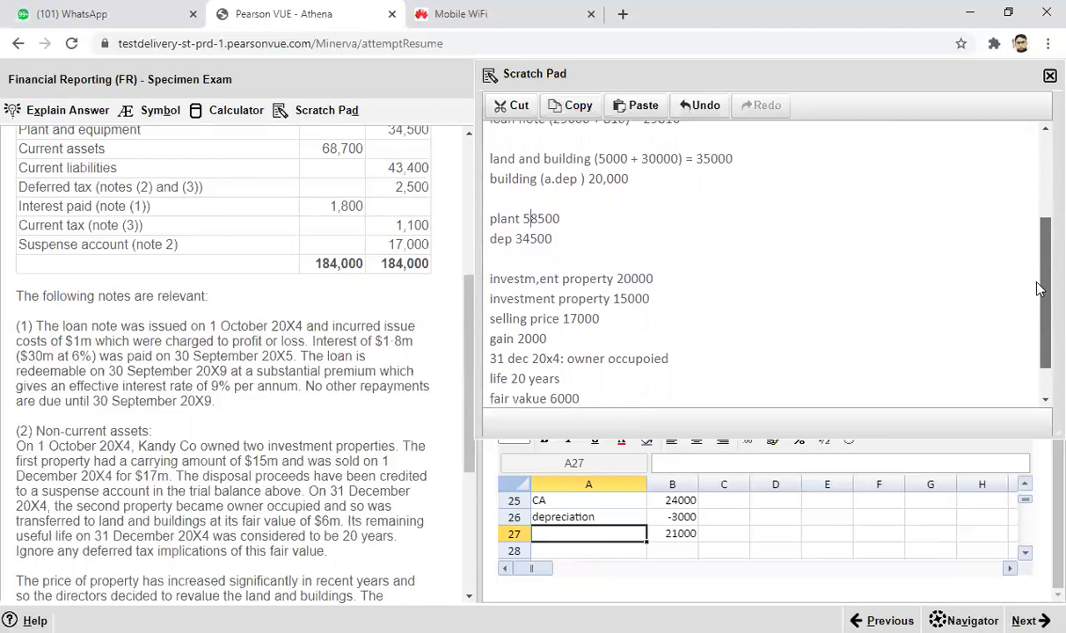
pyautogui.moveTo(1037, 283); pyautogui.dragTo(1037, 308)
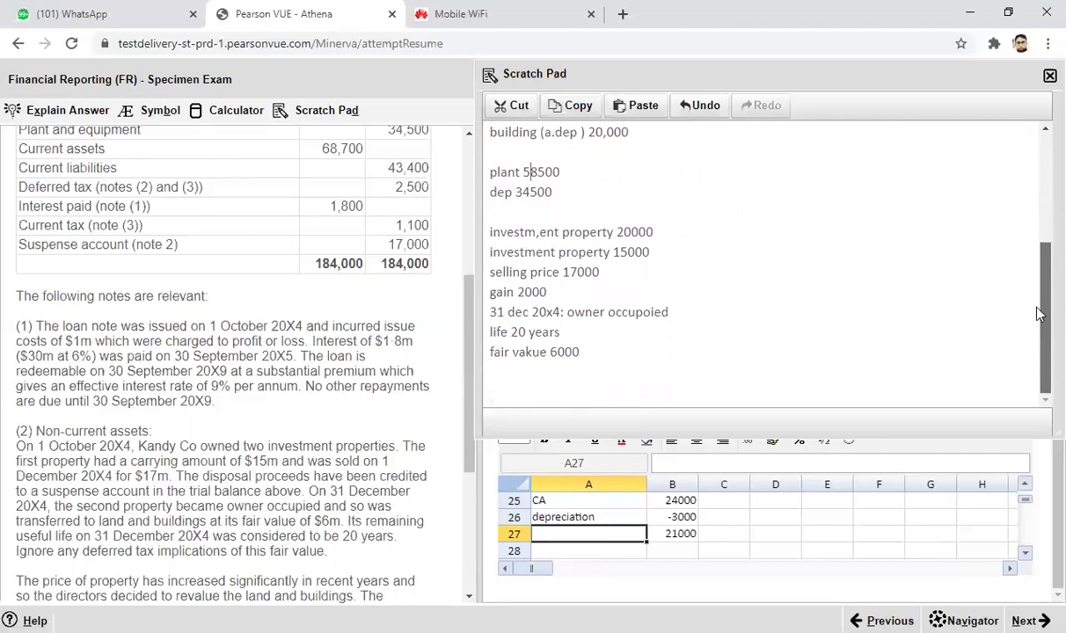
pyautogui.click(1025, 555)
pyautogui.click(1025, 555)
pyautogui.click(1025, 554)
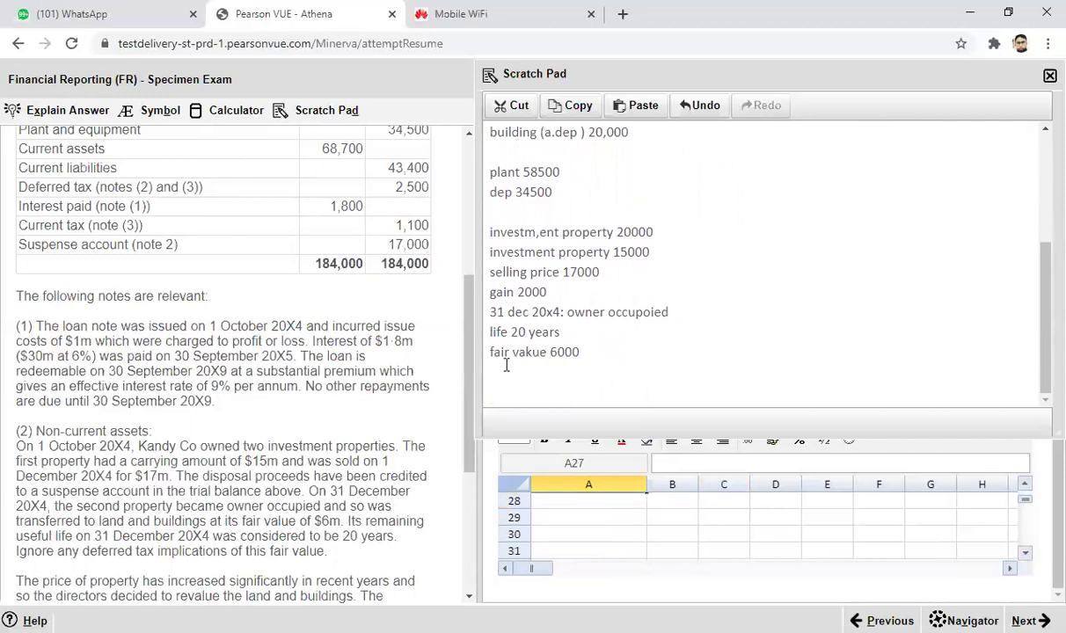
pyautogui.moveTo(468, 346); pyautogui.dragTo(497, 578)
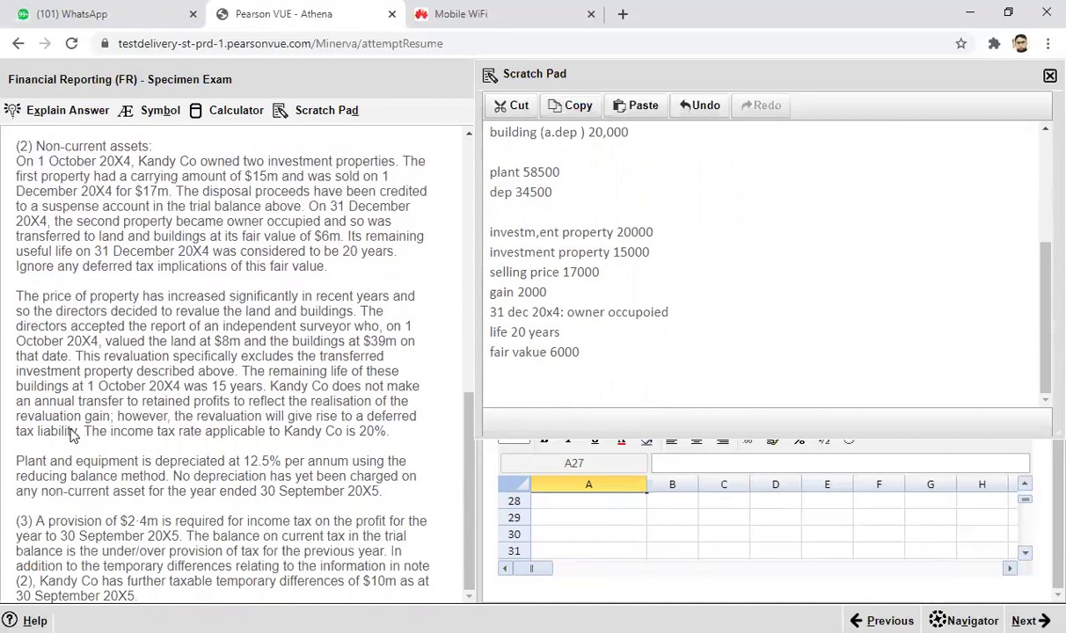
pyautogui.moveTo(132, 416); pyautogui.dragTo(374, 451)
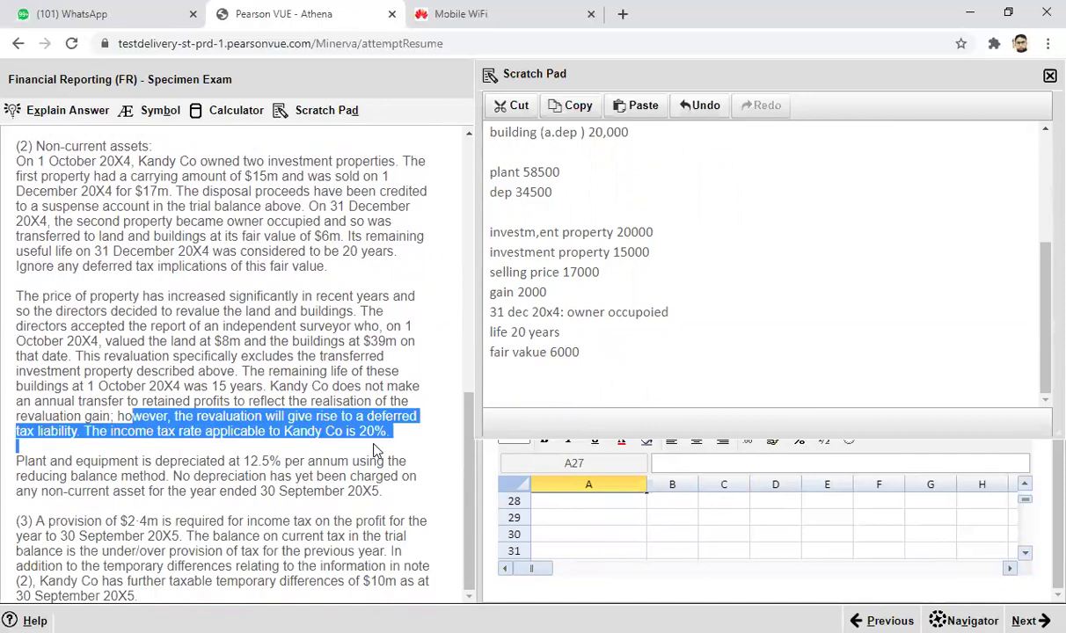
pyautogui.click(429, 556)
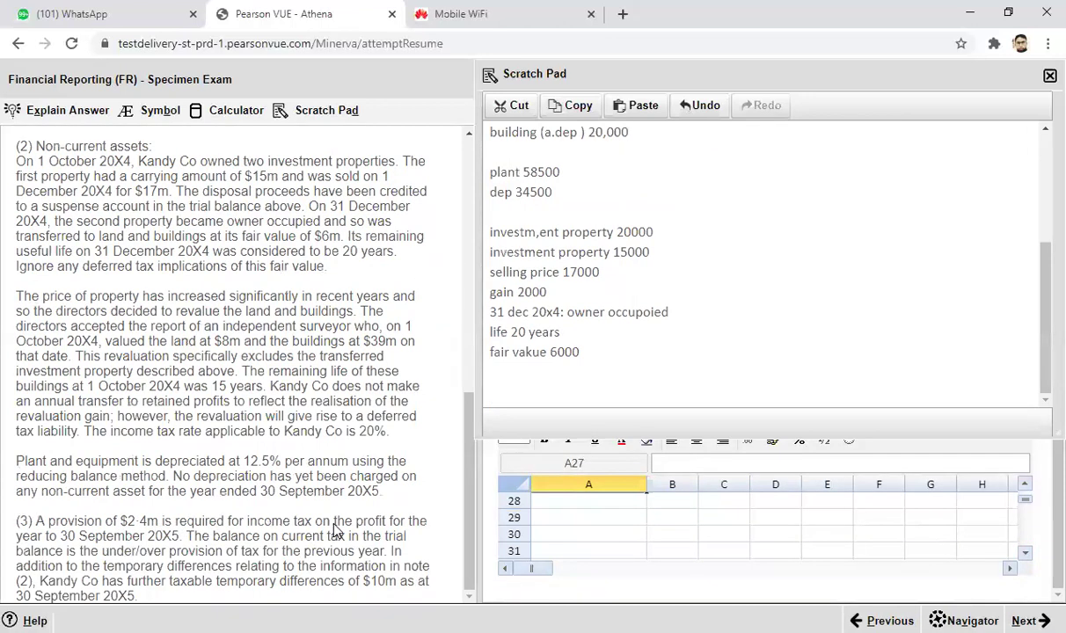
# Highlight the $2·4m income tax provision and the 1,100 current tax balance in the question.
pyautogui.moveTo(36, 521); pyautogui.dragTo(178, 536)
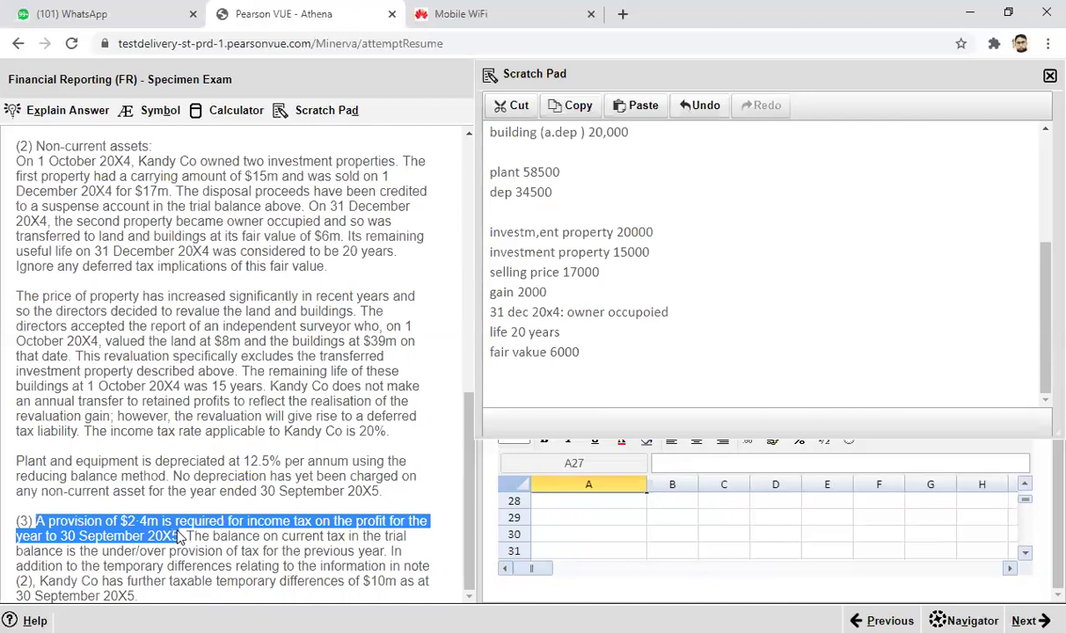
pyautogui.moveTo(466, 464); pyautogui.dragTo(472, 260)
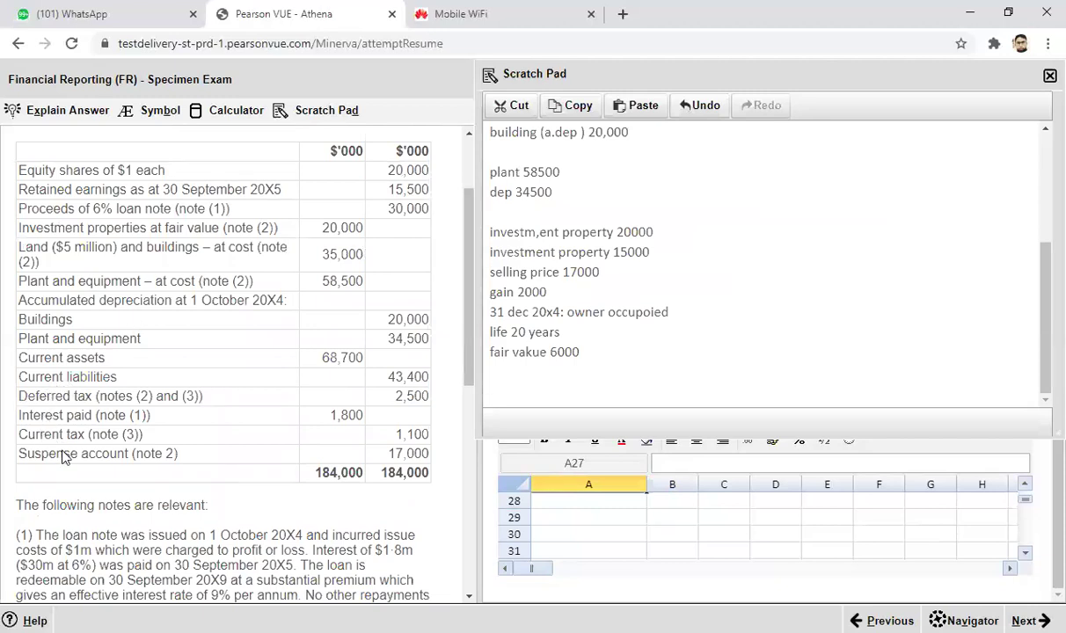
pyautogui.moveTo(60, 435); pyautogui.dragTo(442, 460)
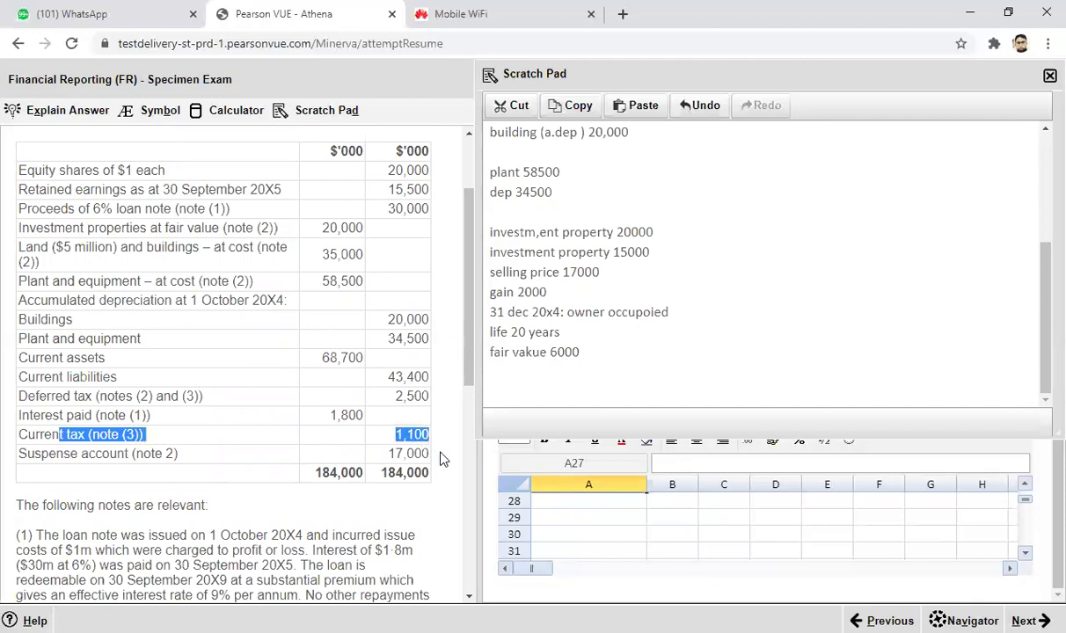
pyautogui.click(442, 459)
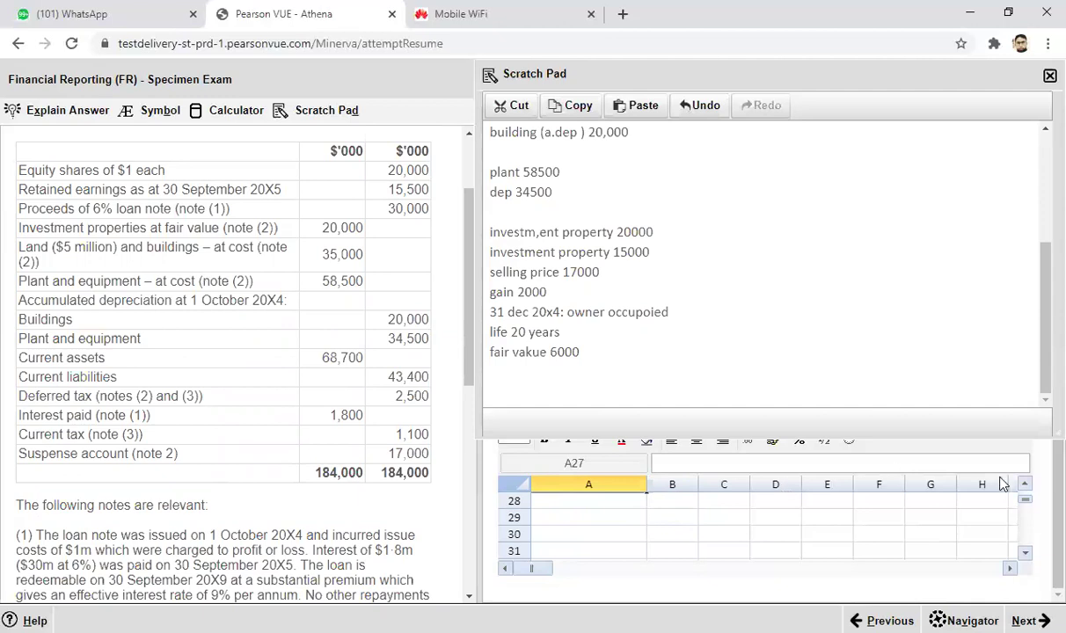
pyautogui.click(1025, 485)
pyautogui.click(1024, 486)
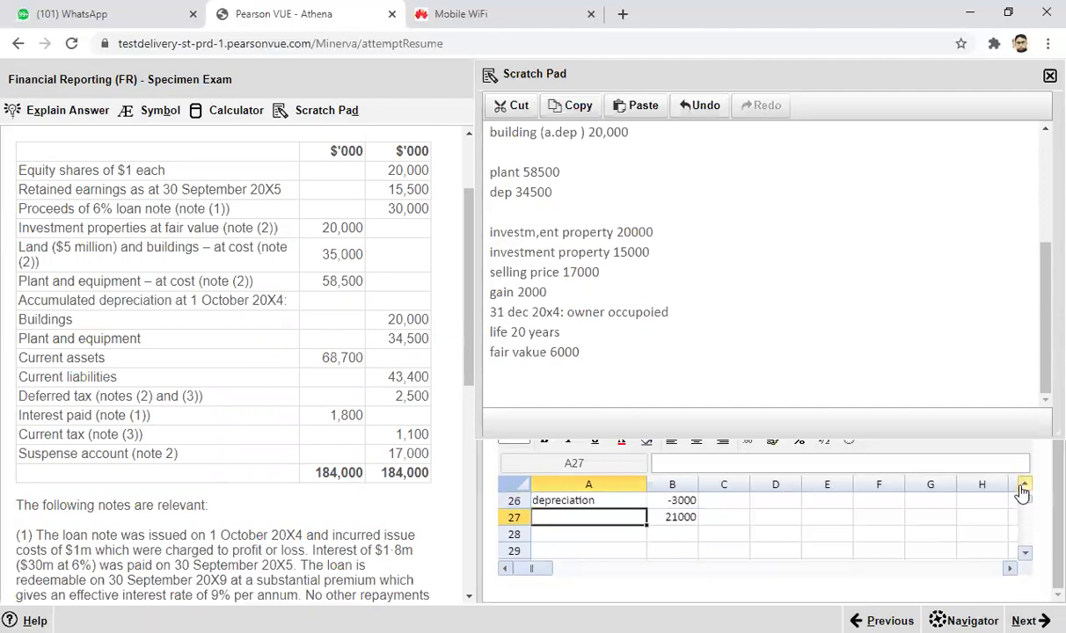
pyautogui.click(1025, 553)
pyautogui.click(1025, 552)
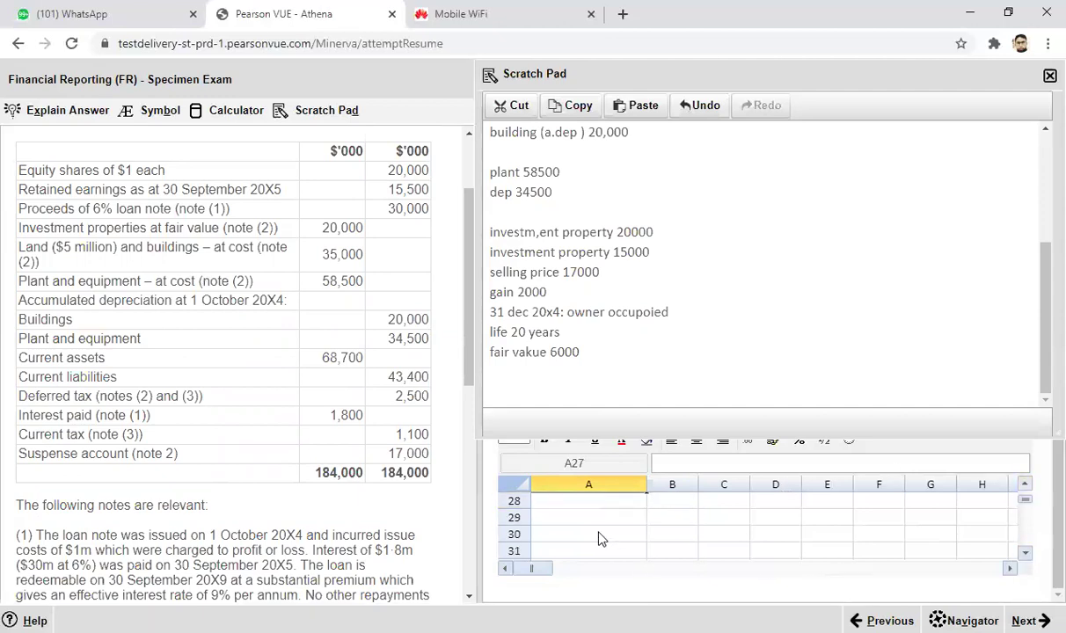
# Enter a bold Taxation heading in A29.
pyautogui.click(590, 519)
pyautogui.write('Taxation')
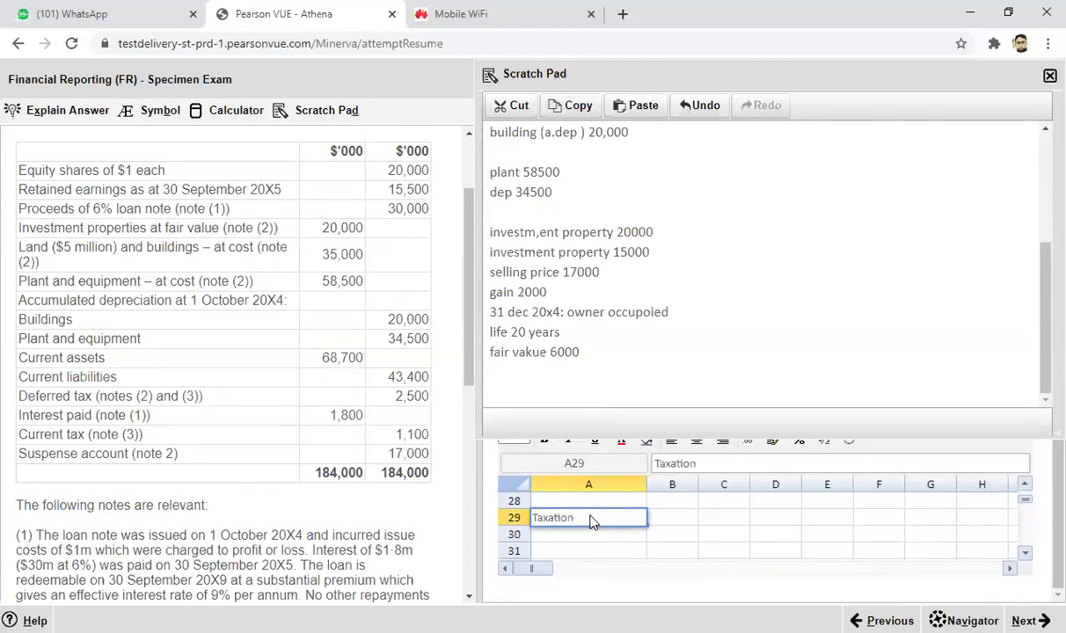
pyautogui.press('Return')
pyautogui.click(580, 512)
pyautogui.hotkey('ctrl', 'b')
# Enter provision 2400 in row 30 and the over provision label with -1100 in row 31.
pyautogui.click(578, 537)
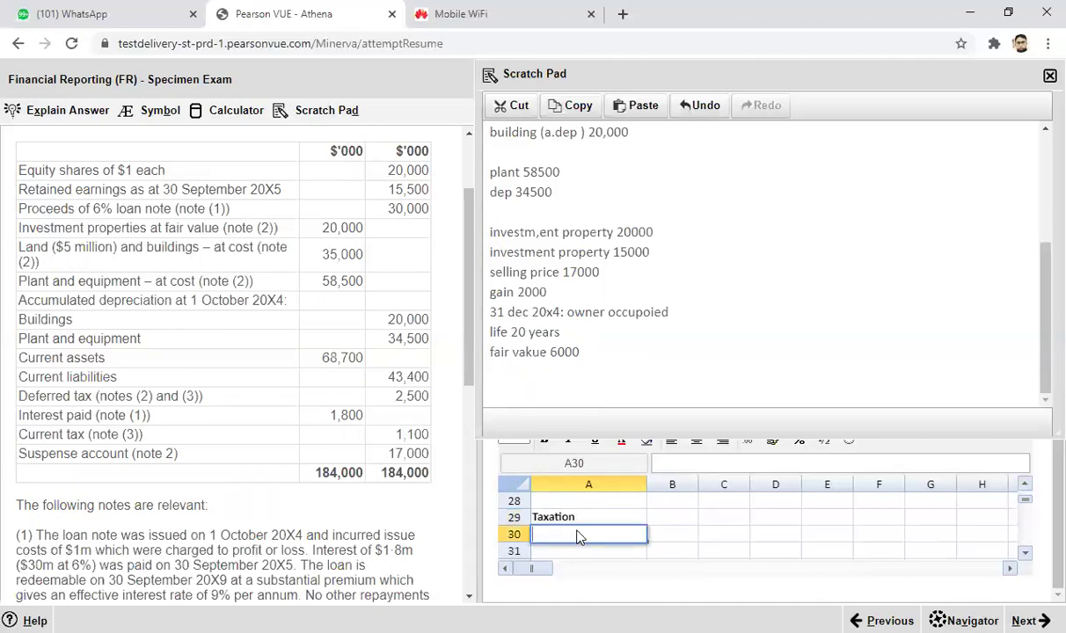
pyautogui.write('provision')
pyautogui.click(683, 541)
pyautogui.write('2400')
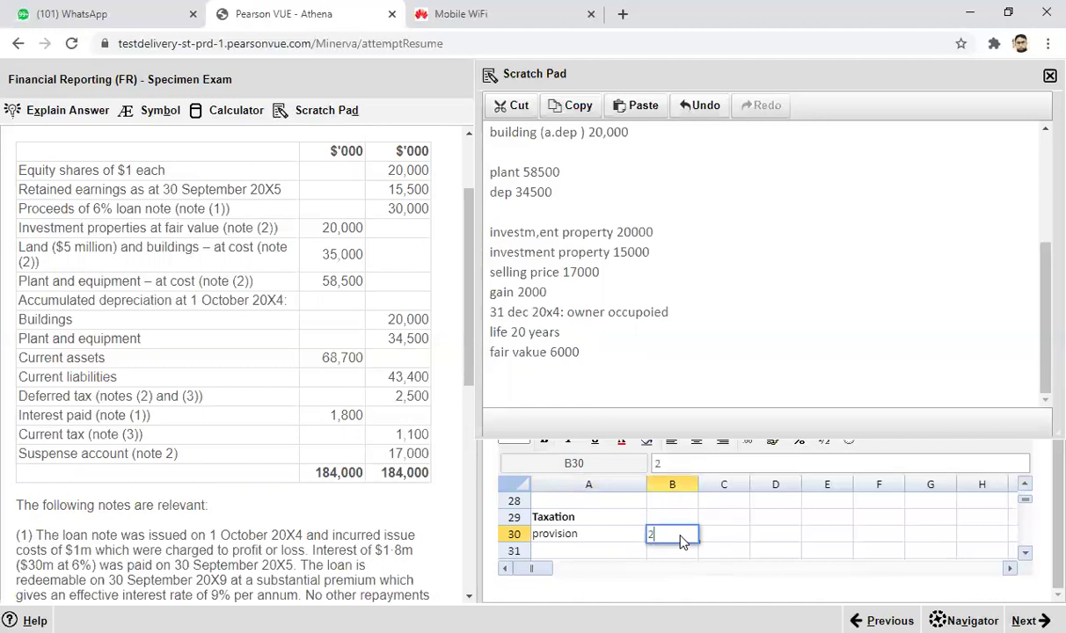
pyautogui.click(563, 552)
pyautogui.moveTo(469, 406); pyautogui.dragTo(474, 578)
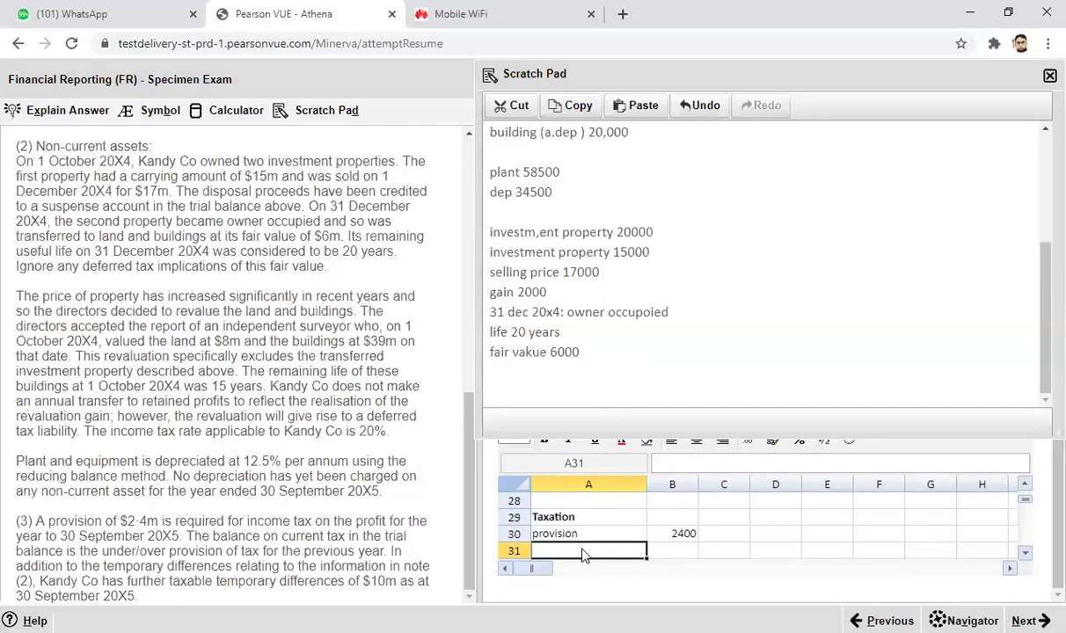
pyautogui.write('o')
pyautogui.write('v')
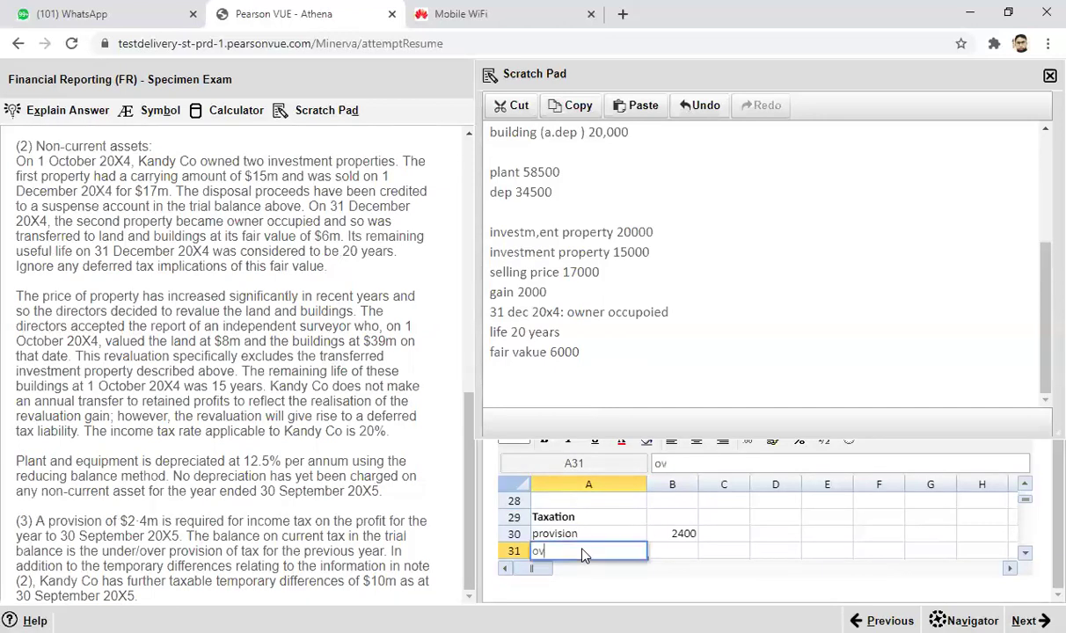
pyautogui.write('er provilson')
pyautogui.click(688, 552)
pyautogui.write('-')
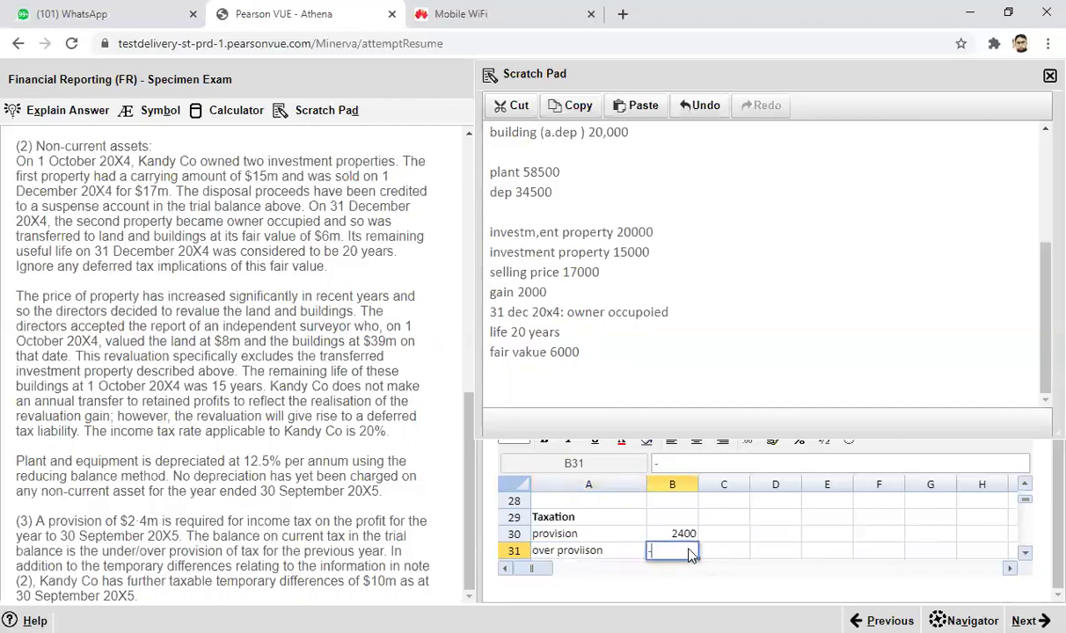
pyautogui.write('1100')
# Commit the -1100 over-provision amount in B31.
pyautogui.click(686, 573)
pyautogui.click(1026, 485)
pyautogui.scroll(6, 1026, 489)
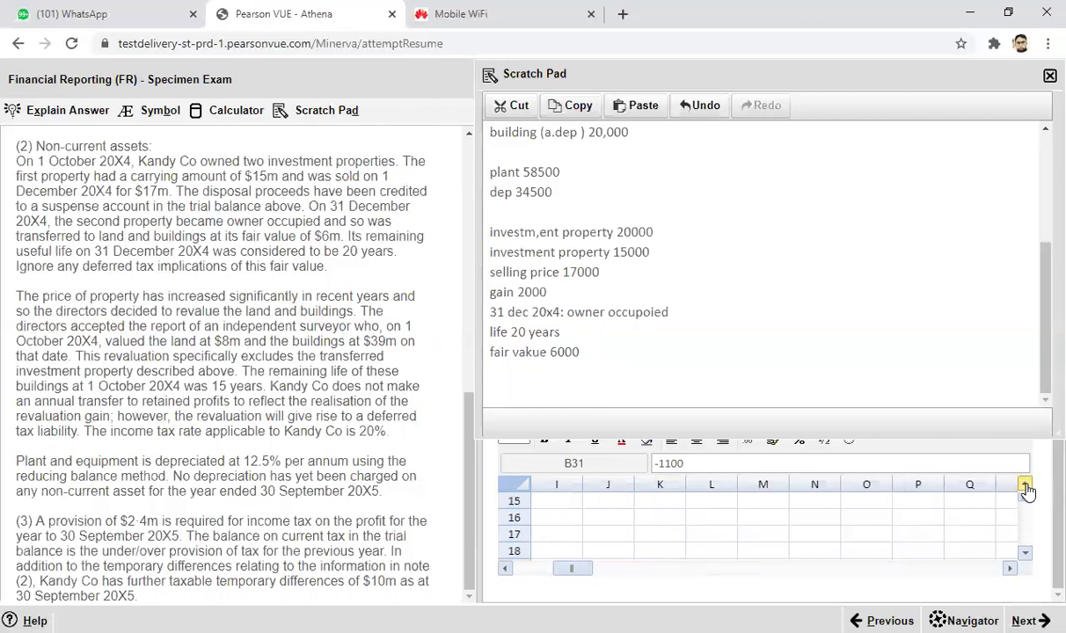
pyautogui.scroll(2, 1028, 494)
pyautogui.moveTo(588, 572); pyautogui.dragTo(550, 579)
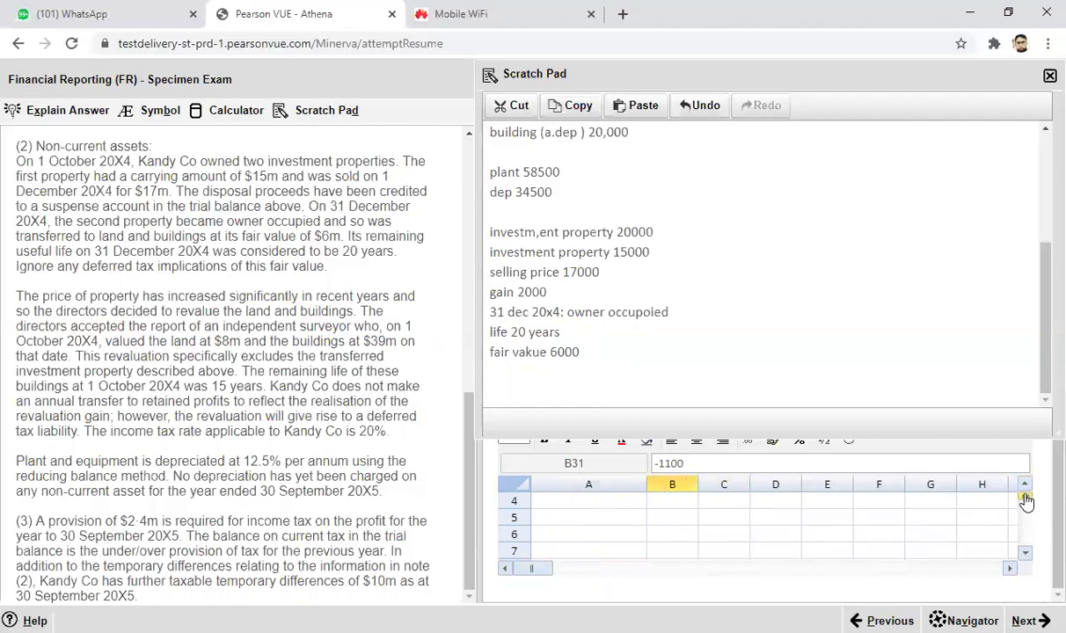
pyautogui.scroll(1, 1025, 500)
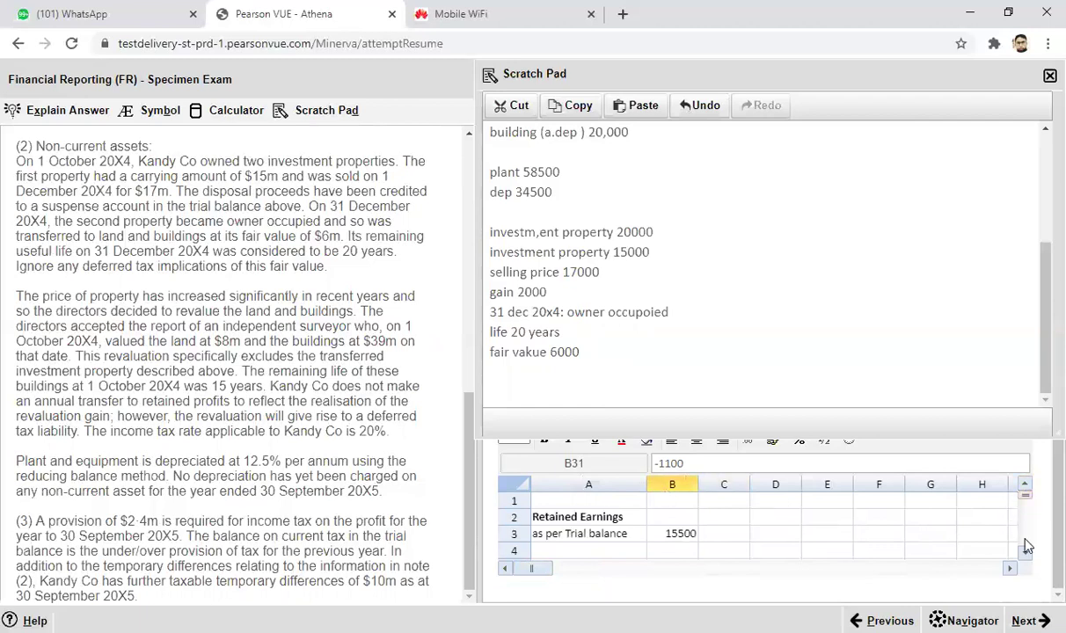
pyautogui.scroll(-8, 1028, 546)
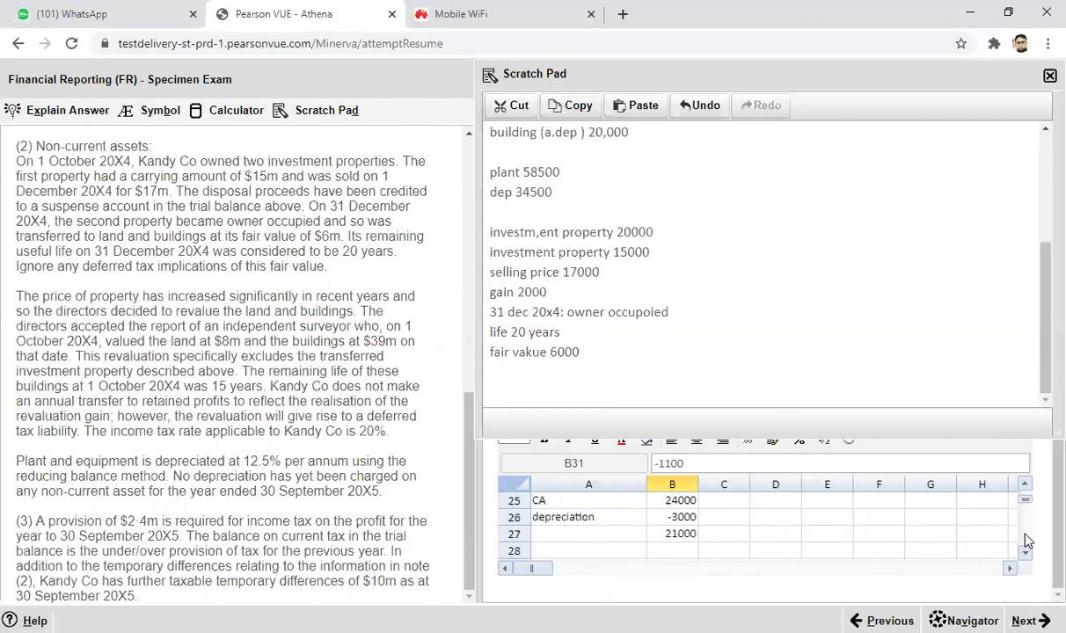
pyautogui.scroll(-1, 1028, 541)
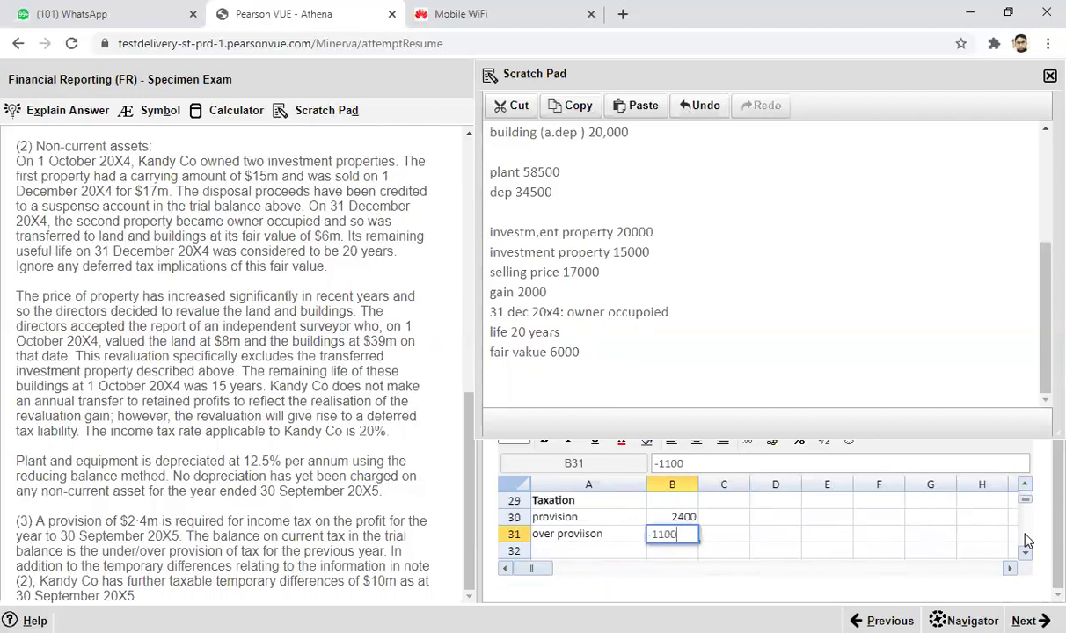
pyautogui.click(663, 552)
# Enter =SUM(B30:B31) in B32 to total the Taxation working at 1300.
pyautogui.doubleClick(665, 555)
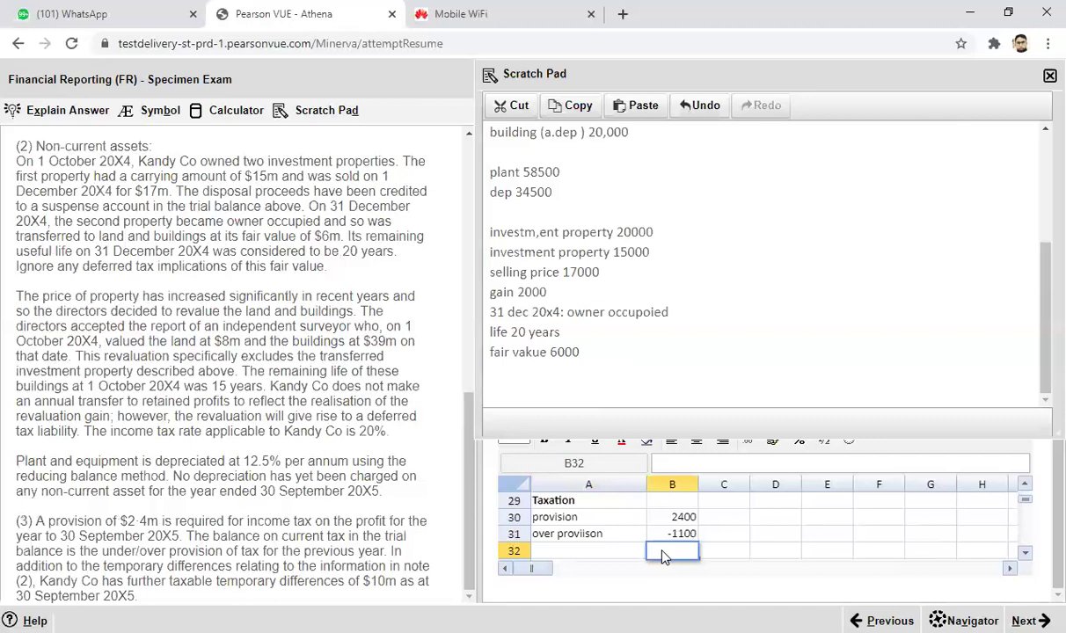
pyautogui.write('=')
pyautogui.click(662, 521)
pyautogui.click(724, 521)
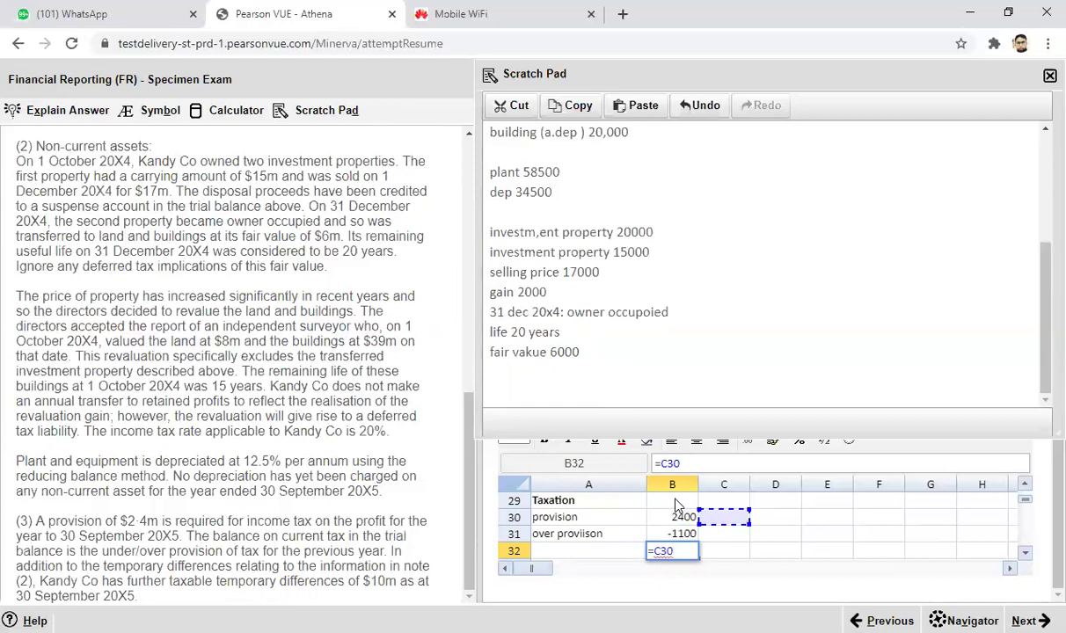
pyautogui.click(687, 466)
pyautogui.press('BackSpace')
pyautogui.press('BackSpace')
pyautogui.press('BackSpace')
pyautogui.write('sum(')
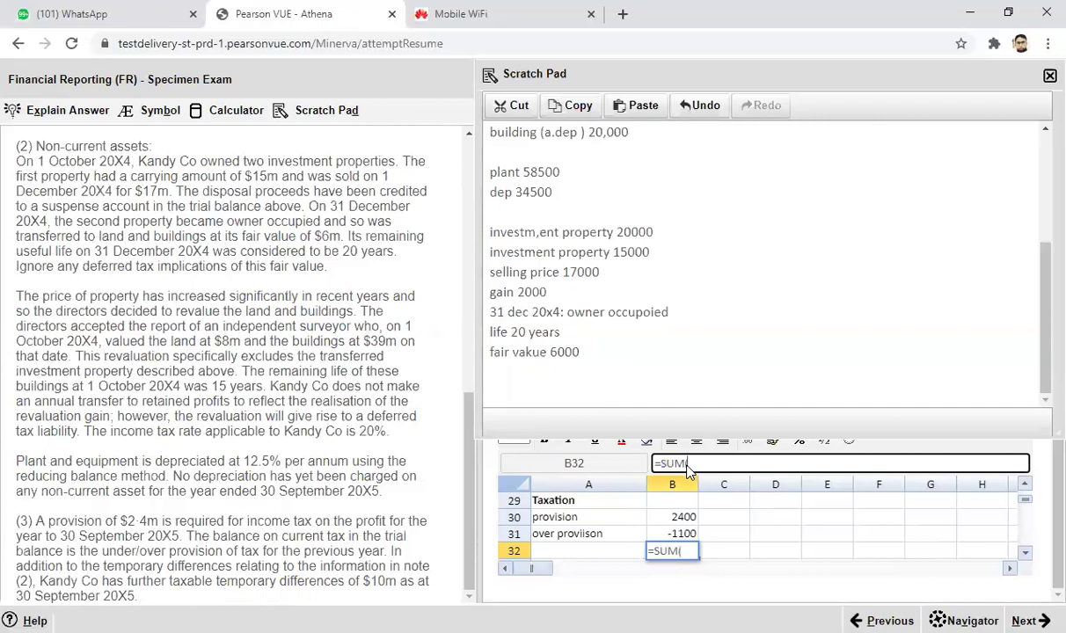
pyautogui.click(681, 518)
pyautogui.moveTo(683, 518); pyautogui.dragTo(689, 528)
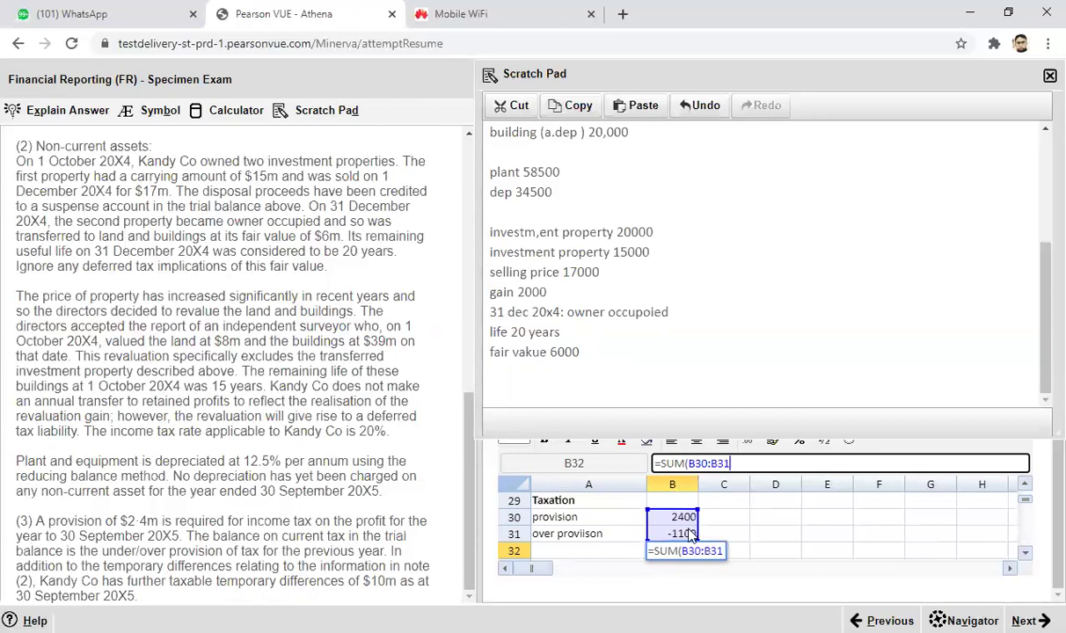
pyautogui.press('Return')
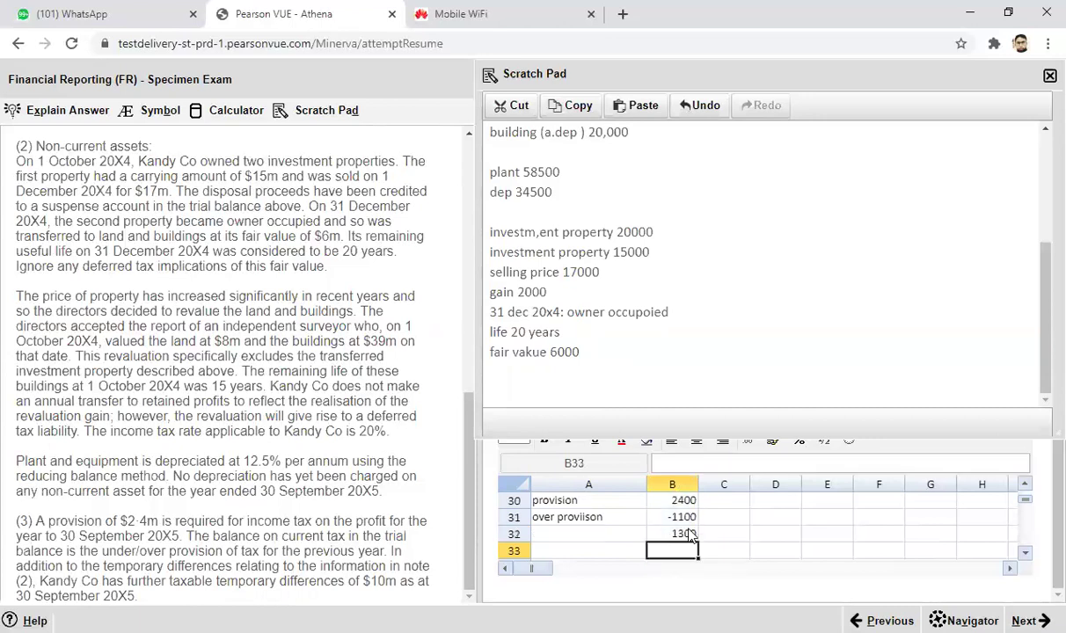
# Add the label 'deferred tax' in A33.
pyautogui.click(577, 551)
pyautogui.write('de')
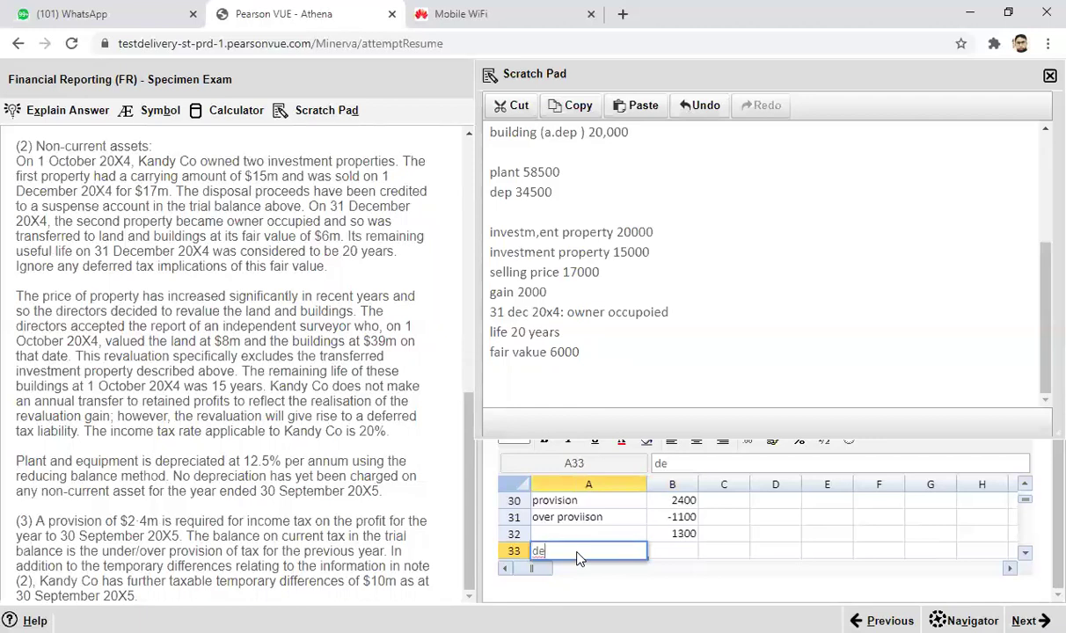
pyautogui.write('ferred tax')
pyautogui.click(1025, 552)
pyautogui.click(1025, 553)
pyautogui.click(1025, 552)
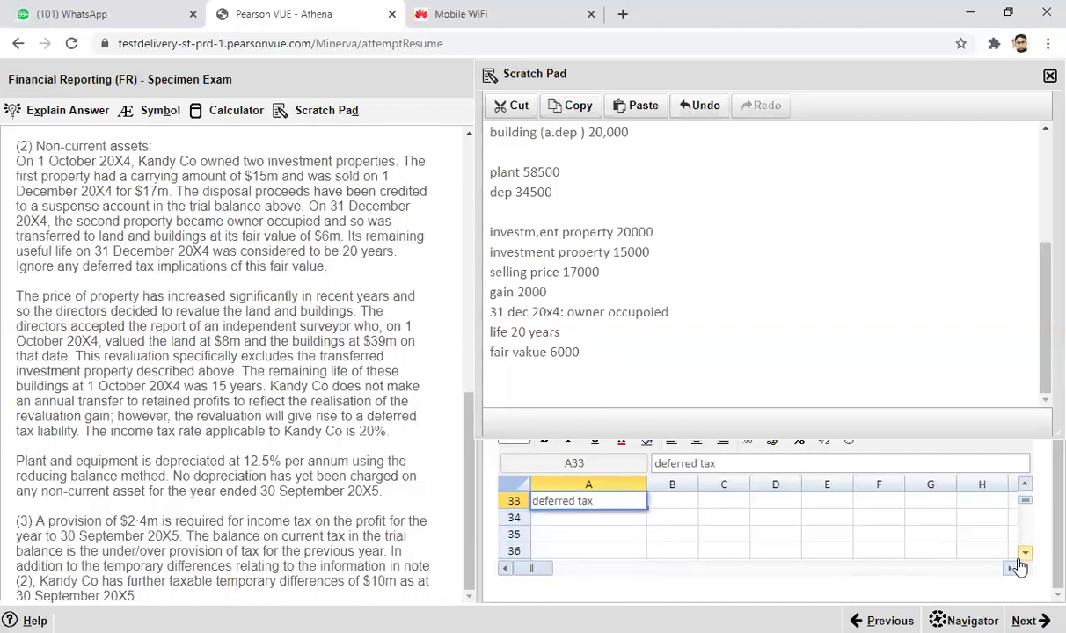
pyautogui.click(607, 537)
# Enter a 'deferred tax' heading in A36.
pyautogui.click(601, 551)
pyautogui.write('de')
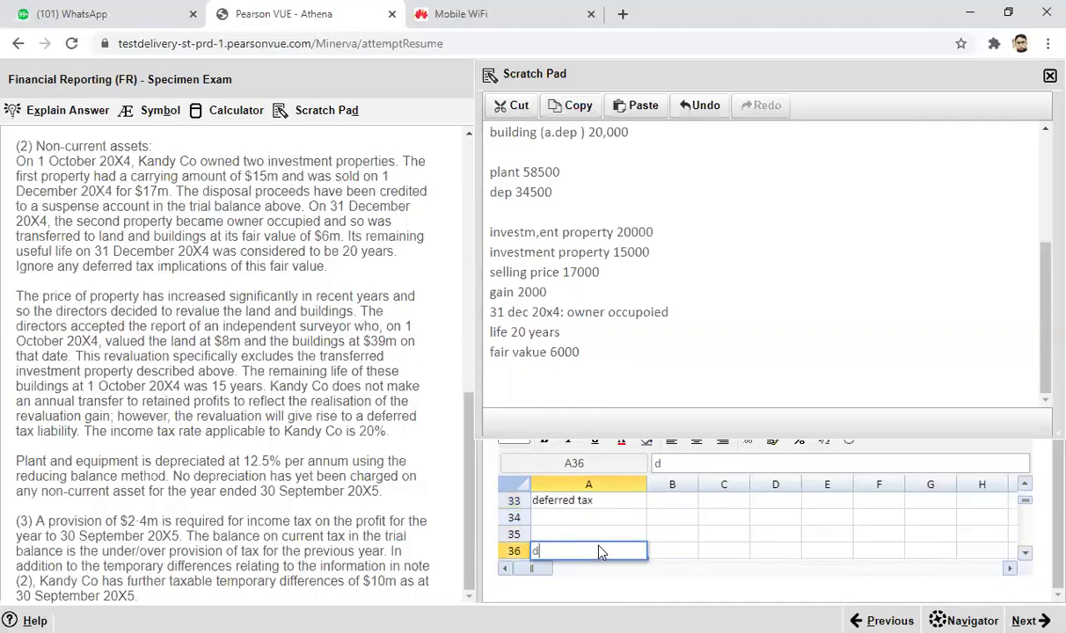
pyautogui.click(469, 449)
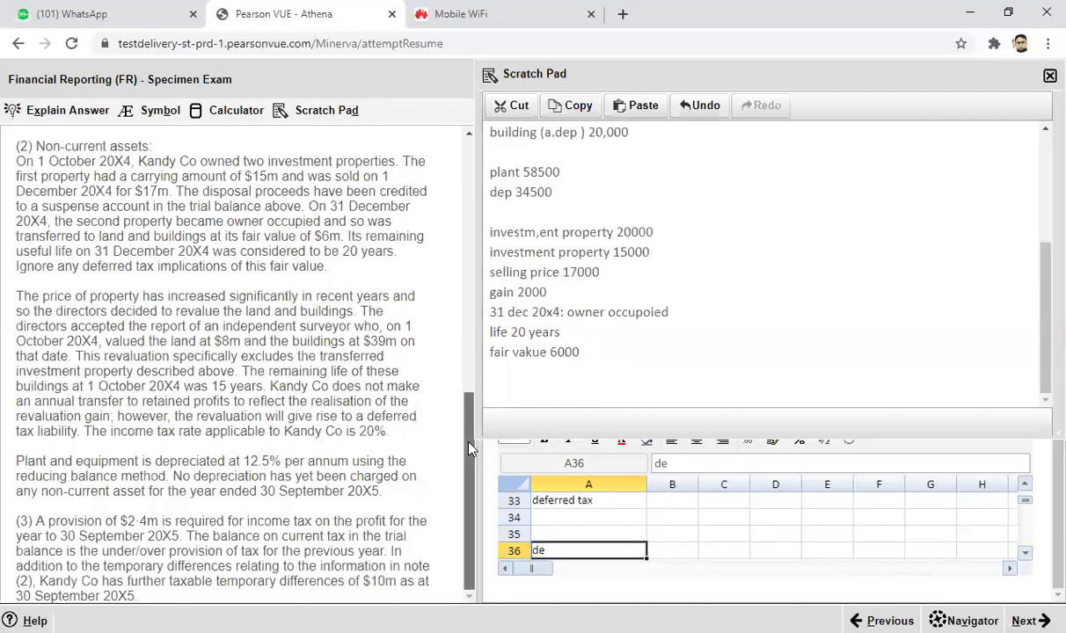
pyautogui.moveTo(469, 454); pyautogui.dragTo(460, 314)
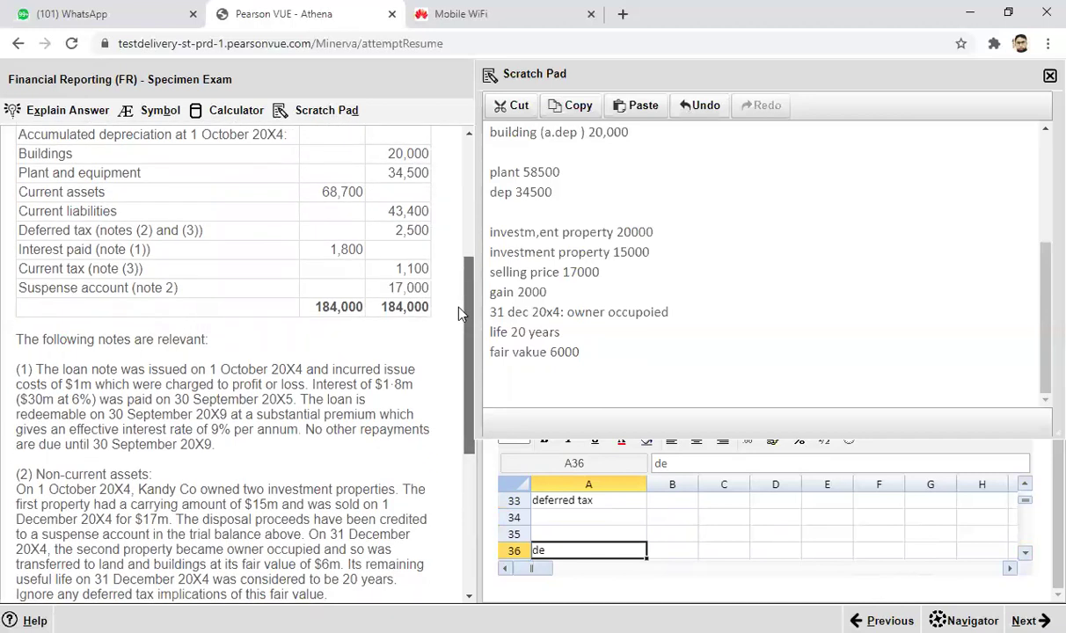
pyautogui.scroll(-5, 460, 314)
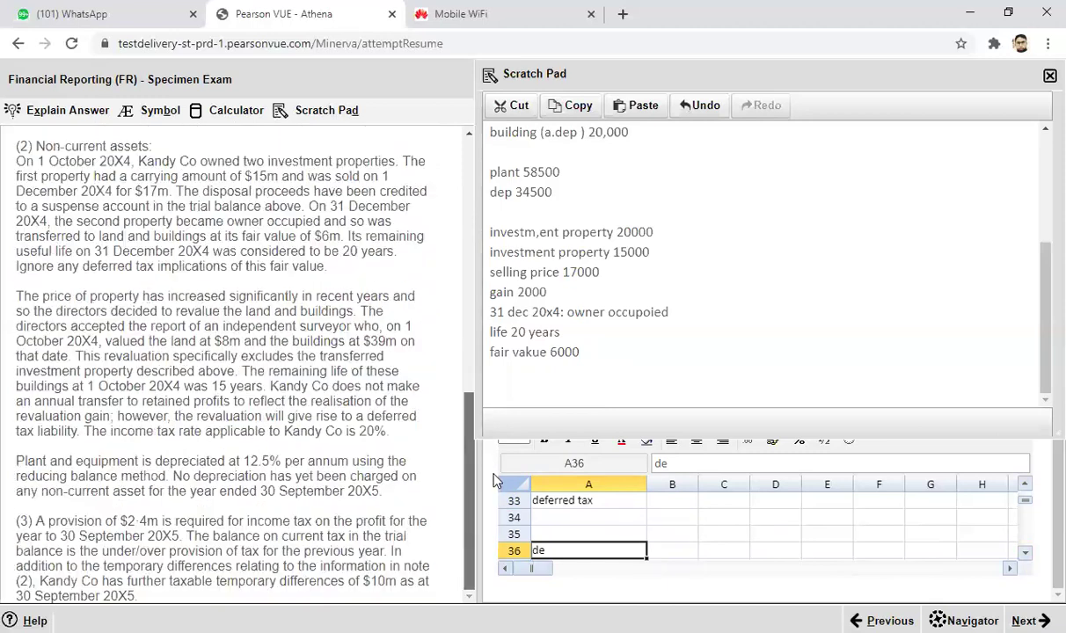
pyautogui.doubleClick(578, 550)
pyautogui.write('defe')
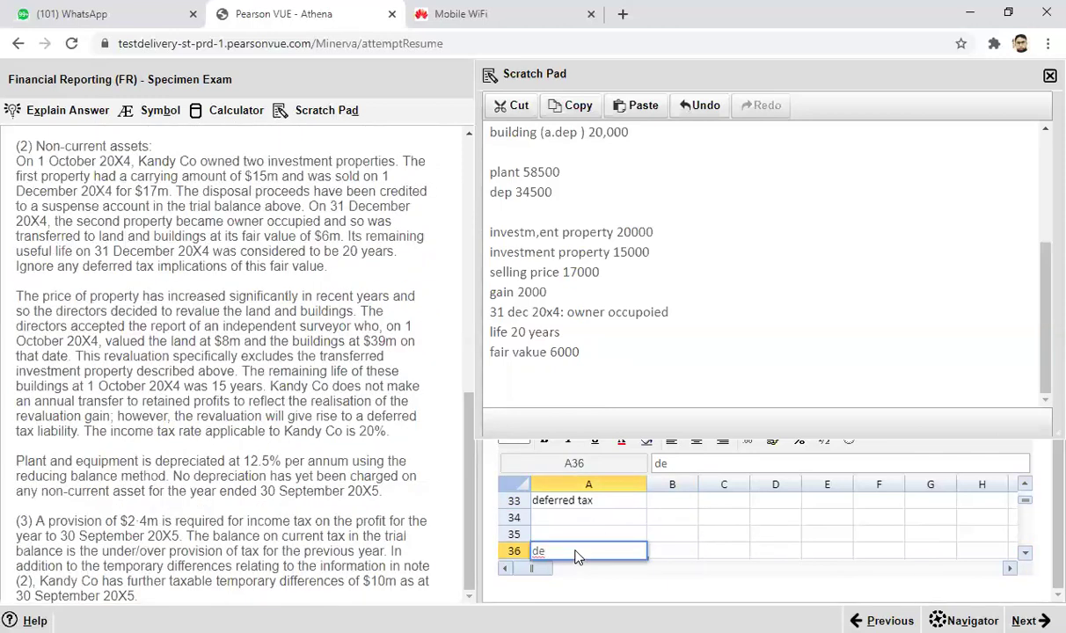
pyautogui.write('rred tax')
pyautogui.click(712, 553)
# Make the A36 heading bold and select A37 for the first entry.
pyautogui.click(619, 554)
pyautogui.hotkey('ctrl', 'b')
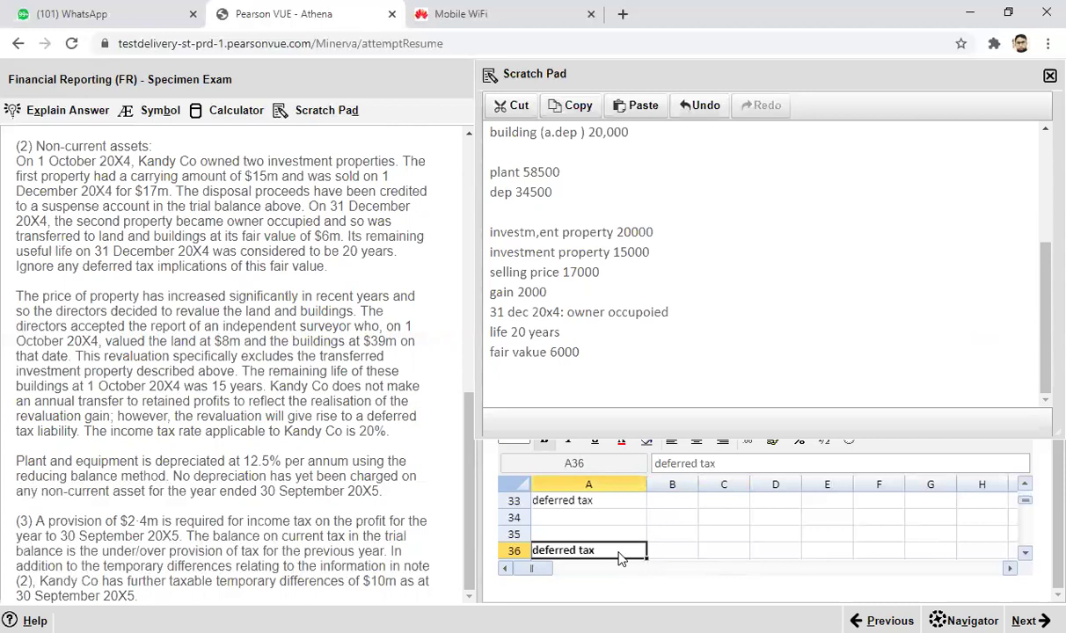
pyautogui.click(1026, 555)
pyautogui.click(1026, 554)
pyautogui.click(1026, 554)
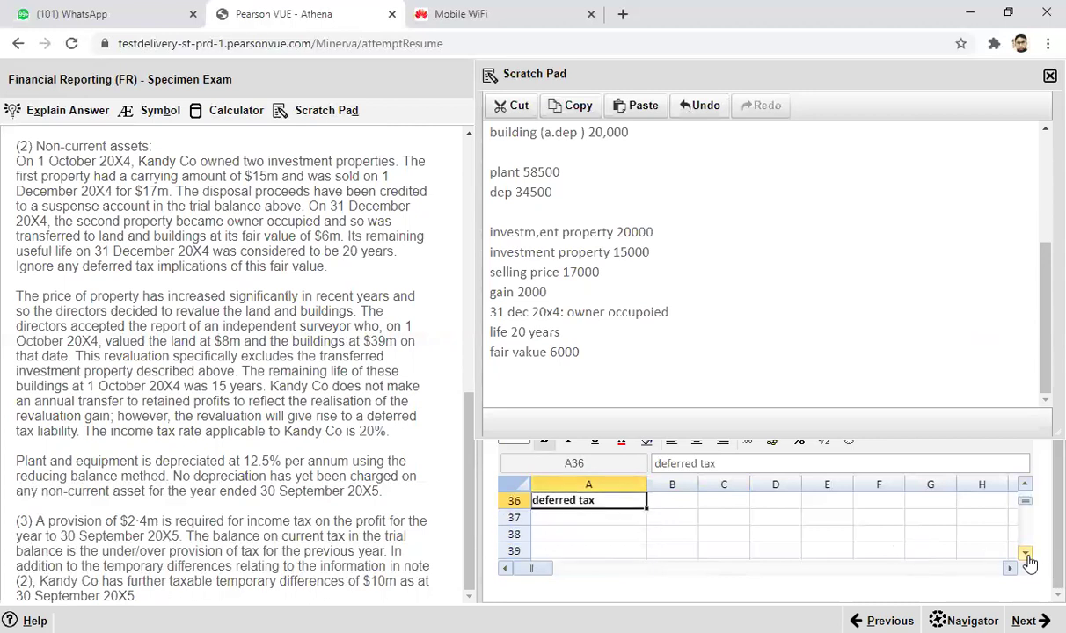
pyautogui.click(601, 521)
pyautogui.click(601, 521)
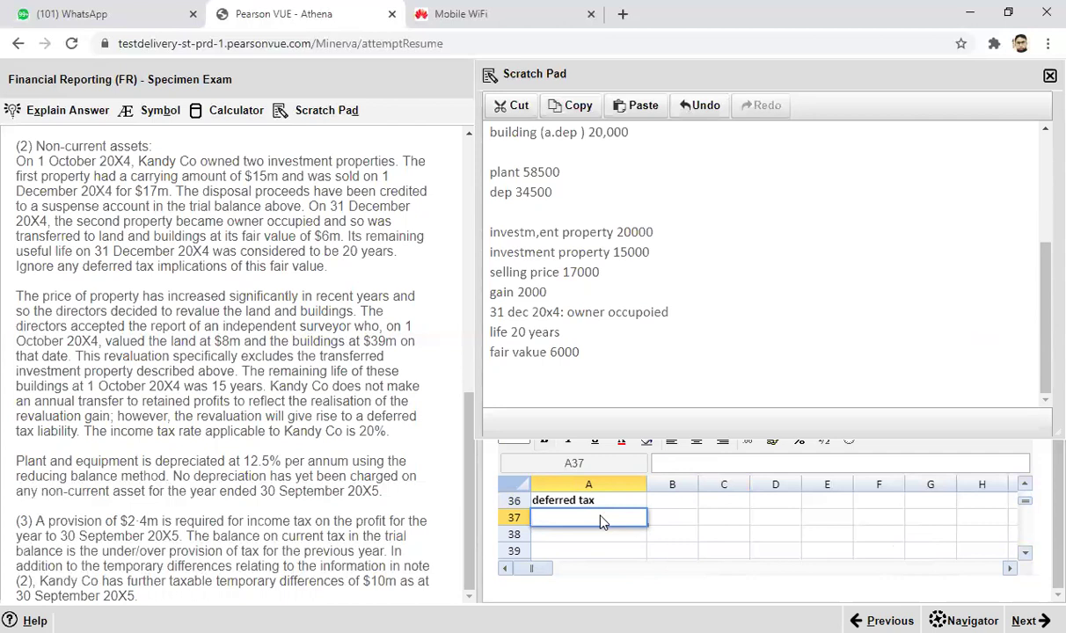
pyautogui.moveTo(469, 438); pyautogui.dragTo(468, 535)
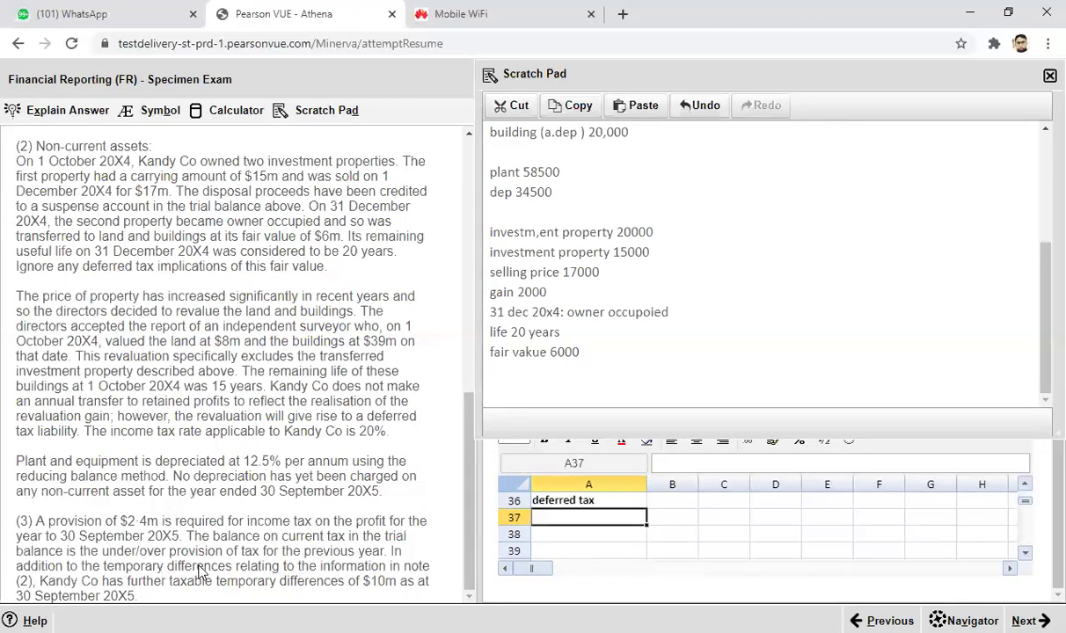
# Record deferred tax of =(10000+32000)*0.20 at 30 sep and 2500 at 1 oct.
pyautogui.click(584, 523)
pyautogui.write('30 sep')
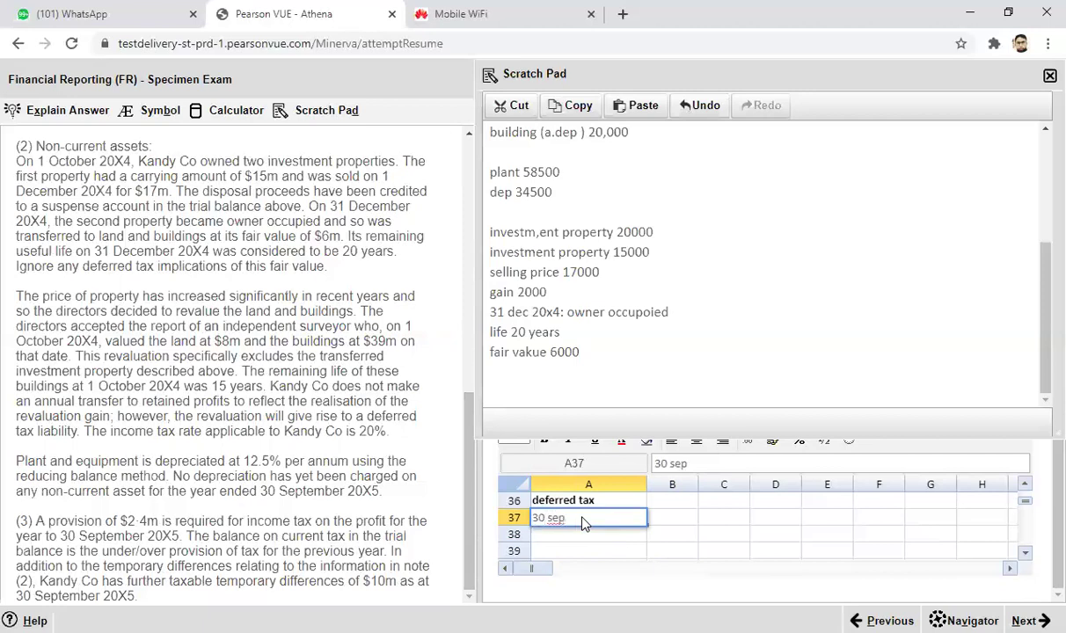
pyautogui.click(666, 521)
pyautogui.write('=(')
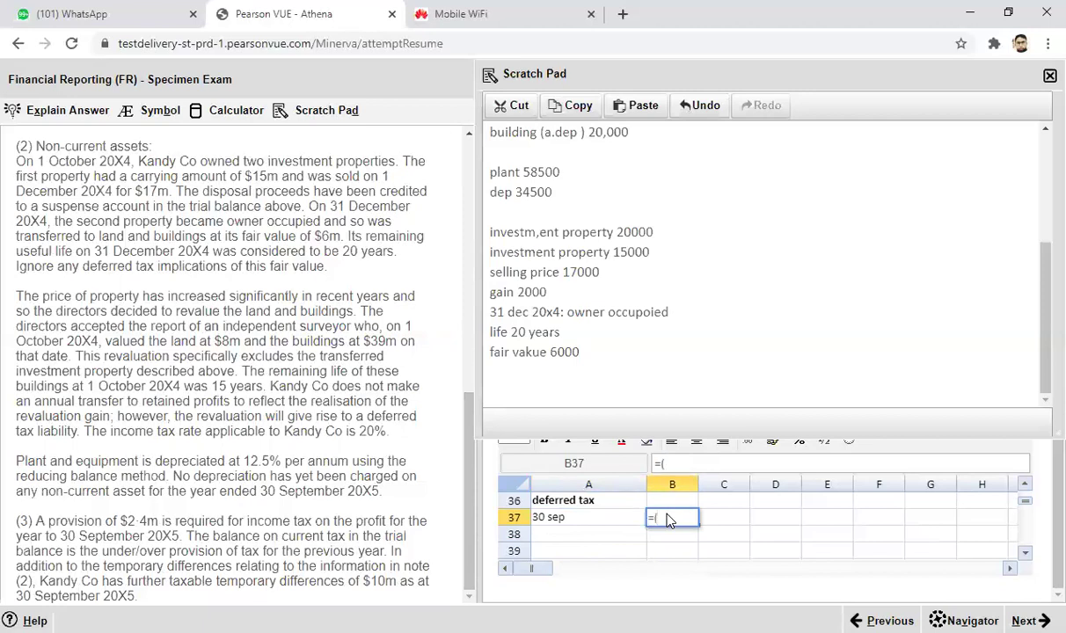
pyautogui.write('10000+32')
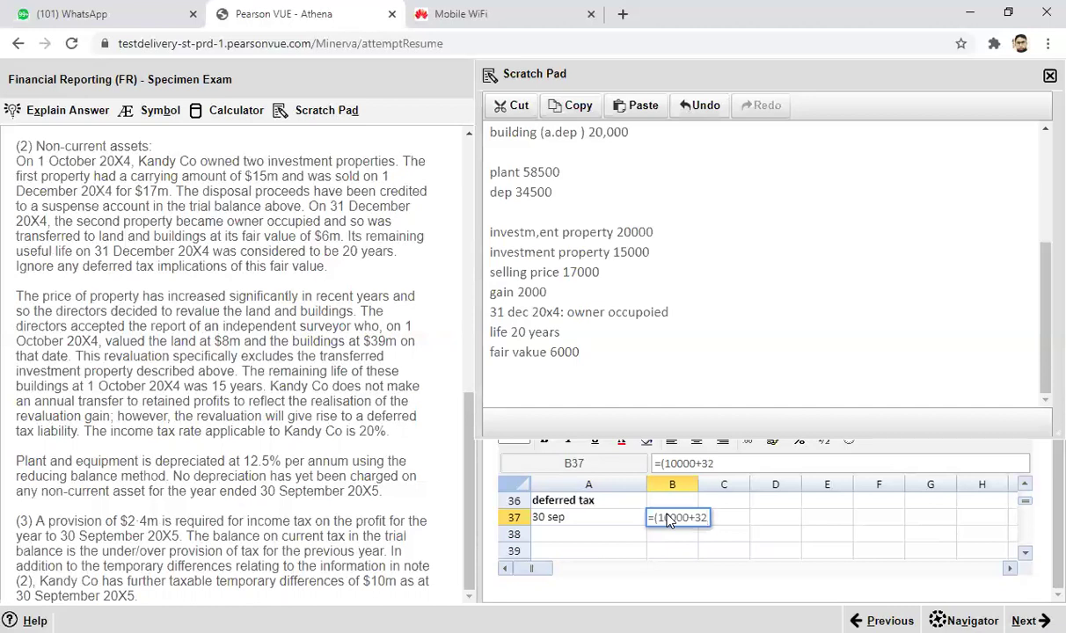
pyautogui.write('000')
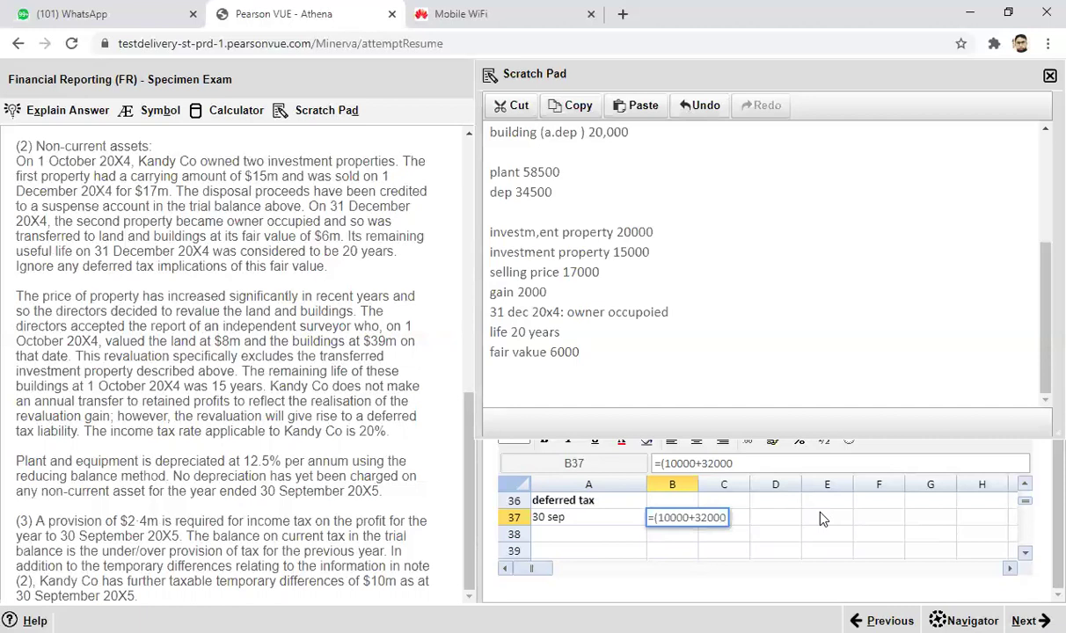
pyautogui.write(')')
pyautogui.write('*0.20')
pyautogui.press('Return')
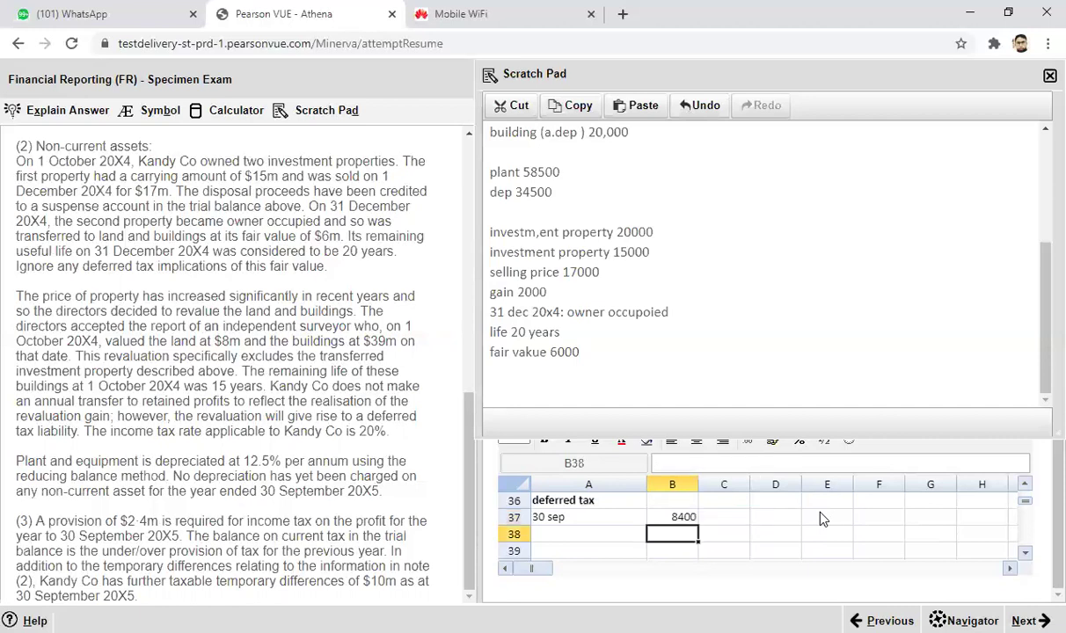
pyautogui.click(584, 535)
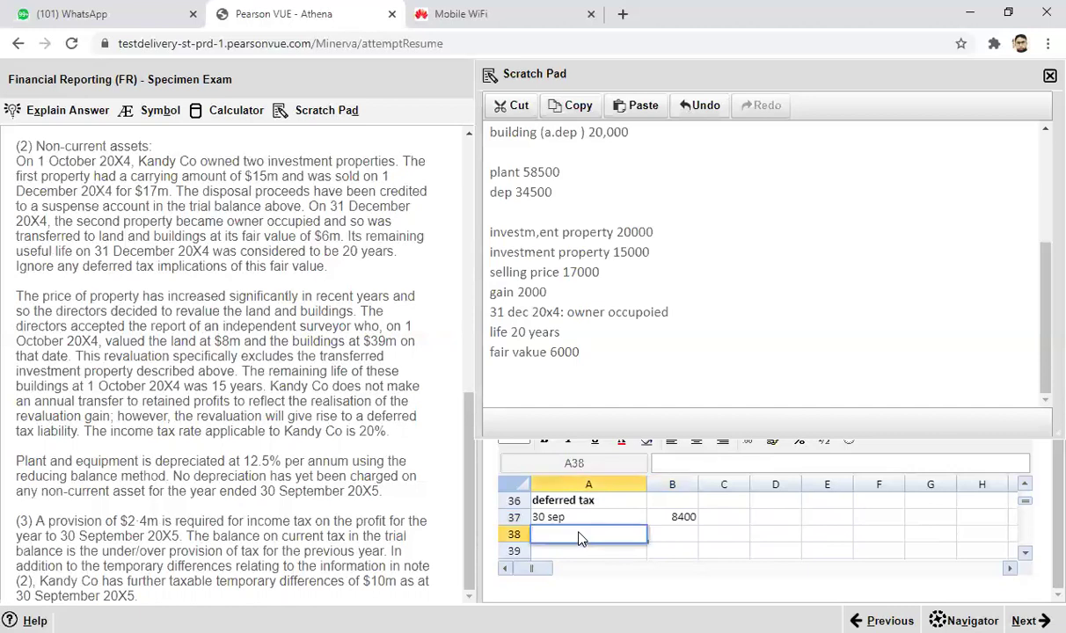
pyautogui.write('1 oct')
pyautogui.click(677, 536)
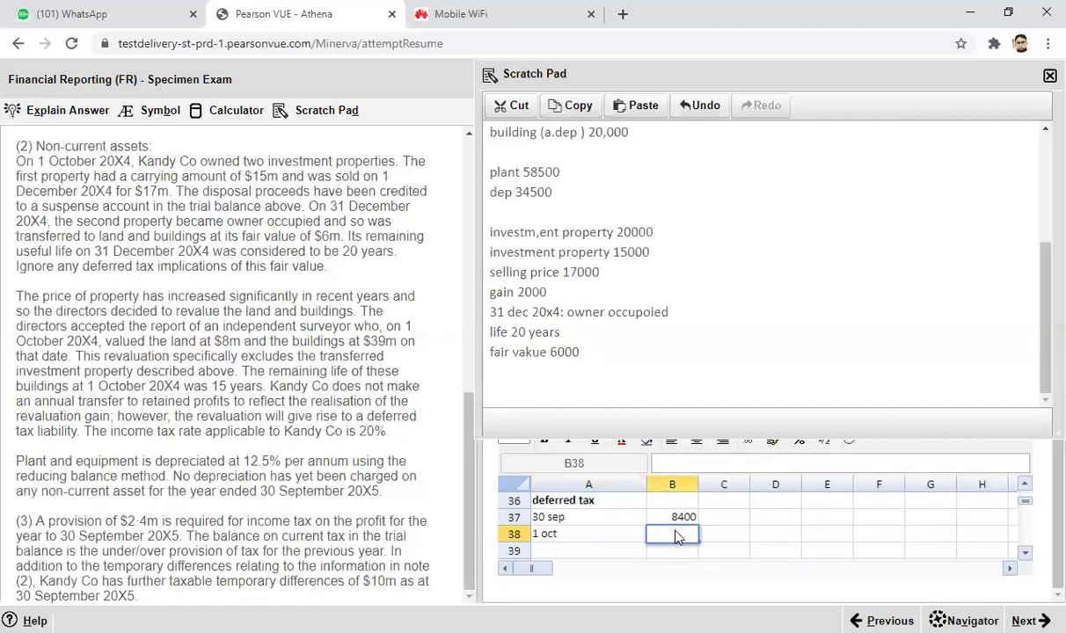
pyautogui.write('2500')
pyautogui.click(601, 552)
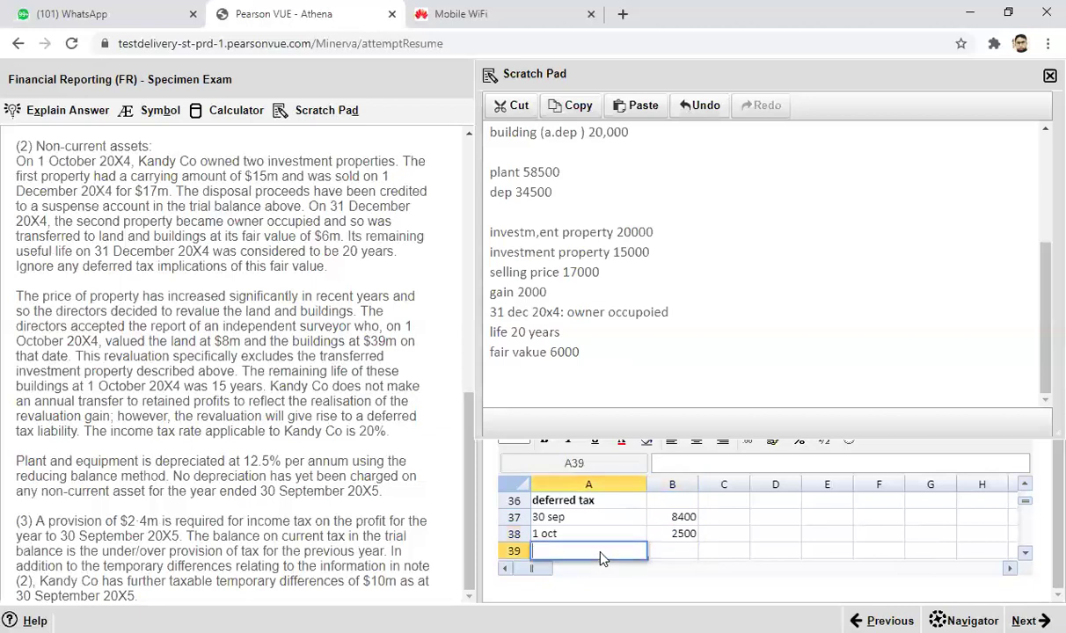
# Add an 'increase in liability' row computed as =B37-B38, giving 5900.
pyautogui.write('increase in')
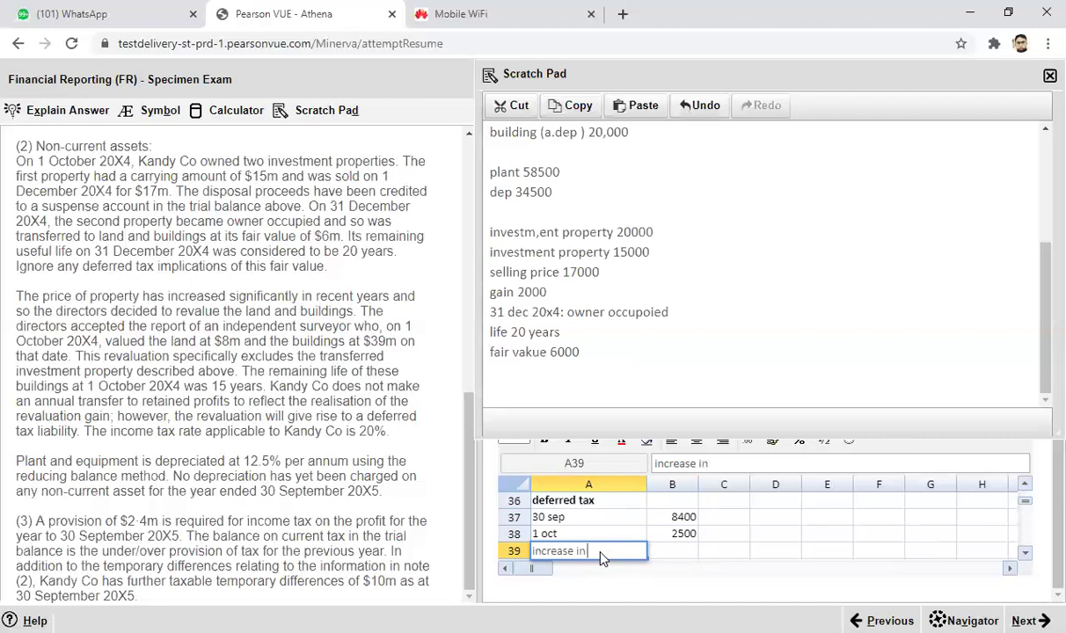
pyautogui.write(' liability')
pyautogui.click(656, 551)
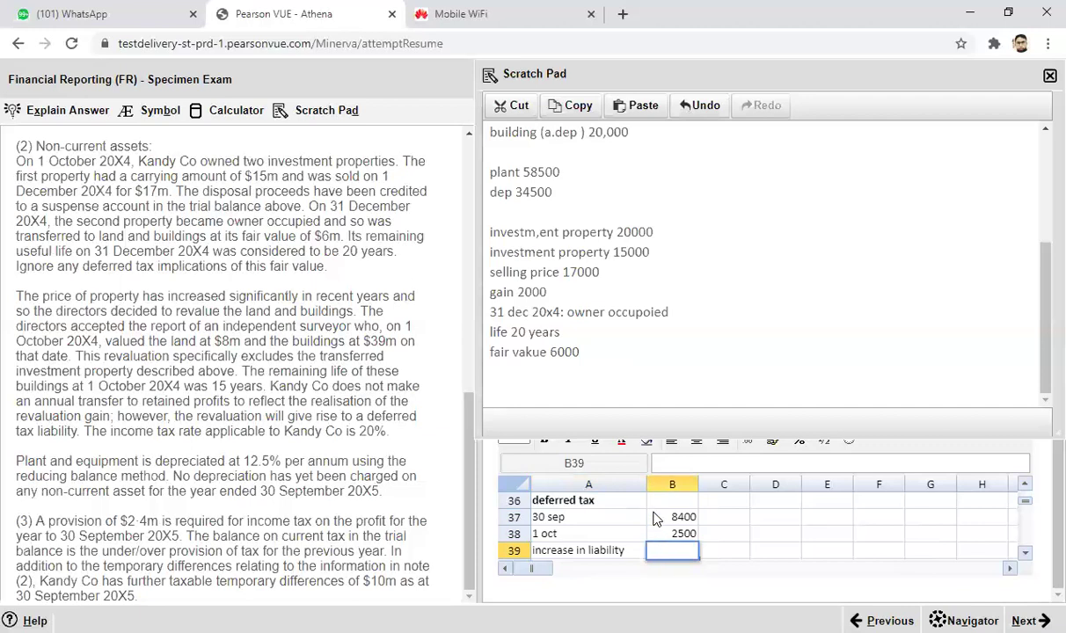
pyautogui.write('=')
pyautogui.click(656, 522)
pyautogui.write('-')
pyautogui.click(661, 535)
pyautogui.press('Return')
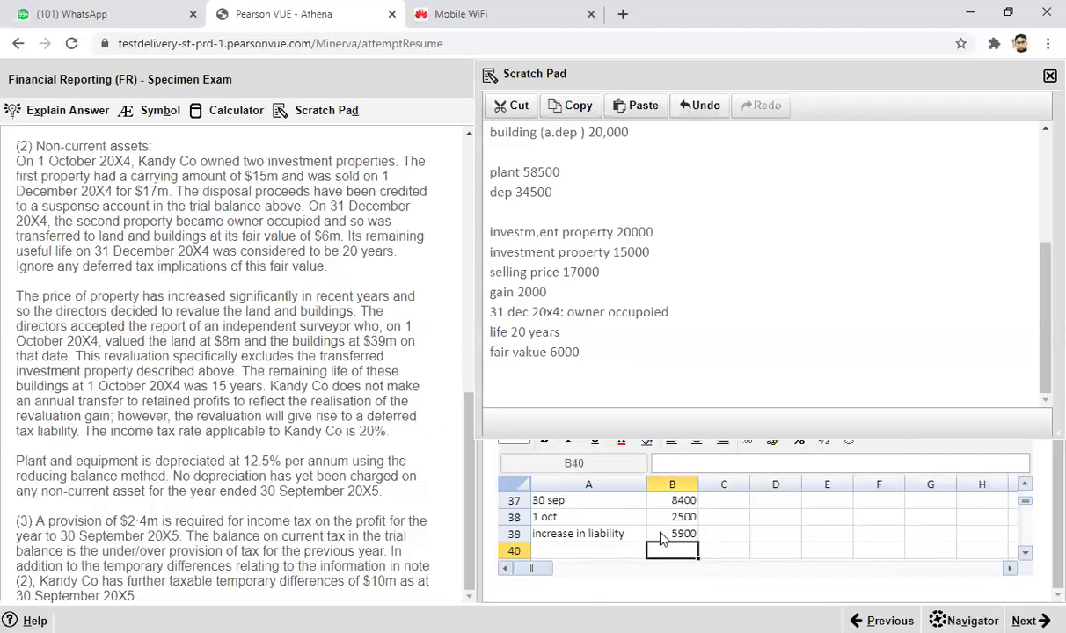
pyautogui.click(598, 559)
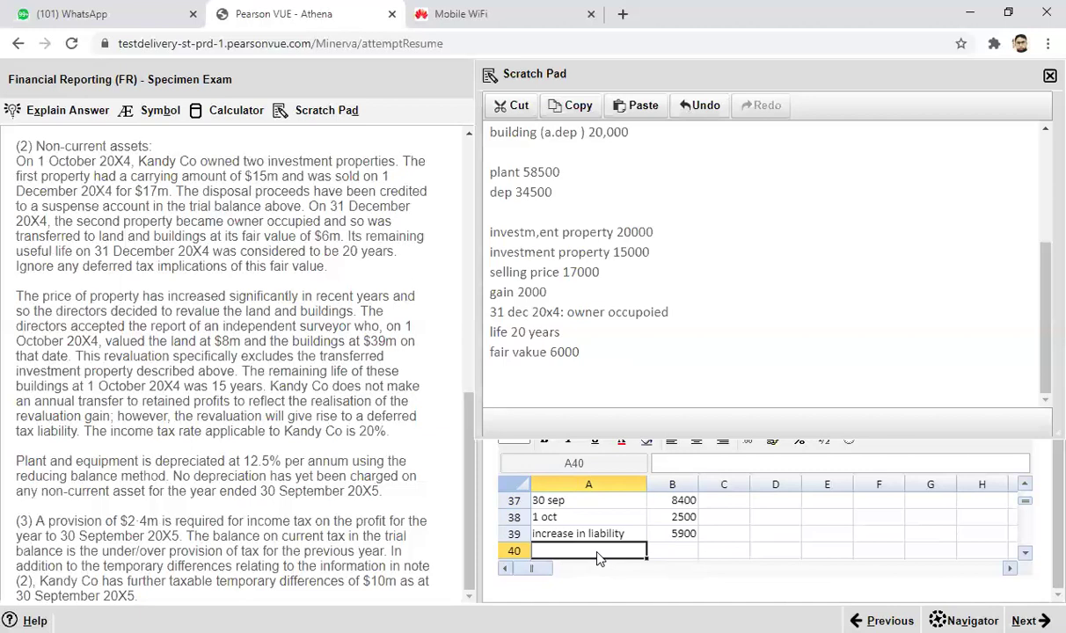
# Enter 'charged to revaluation' with =32000*0.2 (6400) in row 40.
pyautogui.write('charged to')
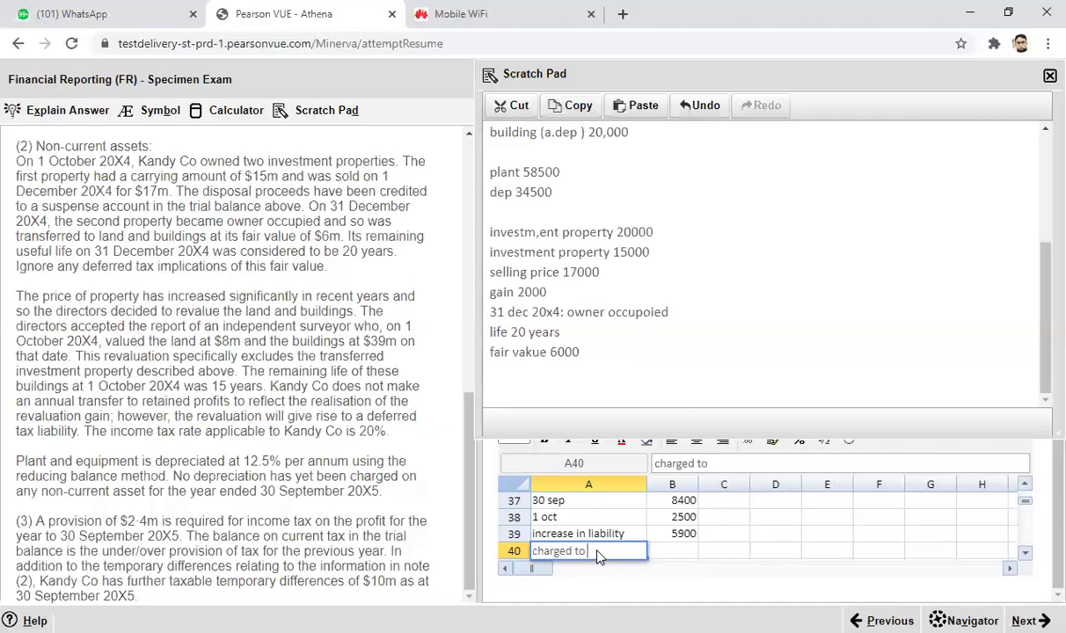
pyautogui.write(' revaluation')
pyautogui.click(684, 555)
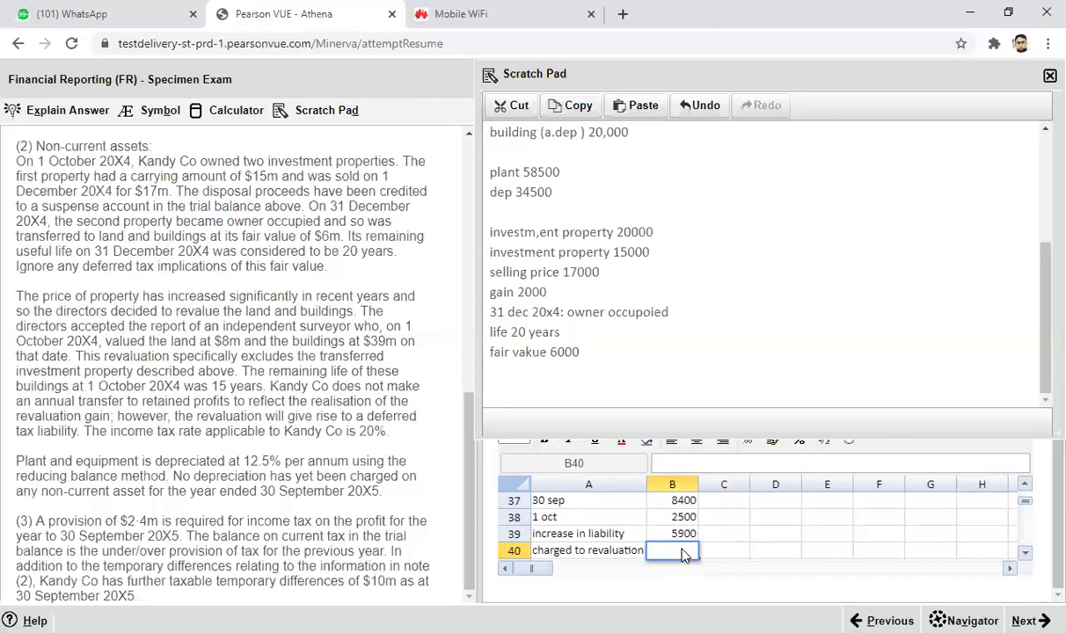
pyautogui.write('=32000*0.2')
pyautogui.press('Return')
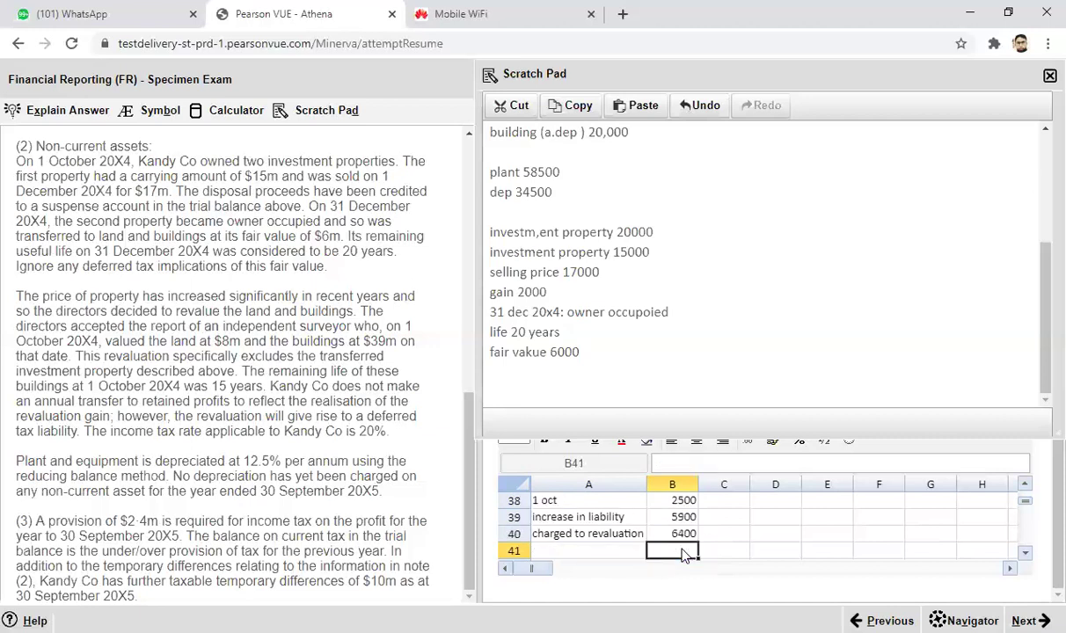
# Add a 'credit' row in row 41 computed as =B39-B40, giving -500.
pyautogui.doubleClick(582, 552)
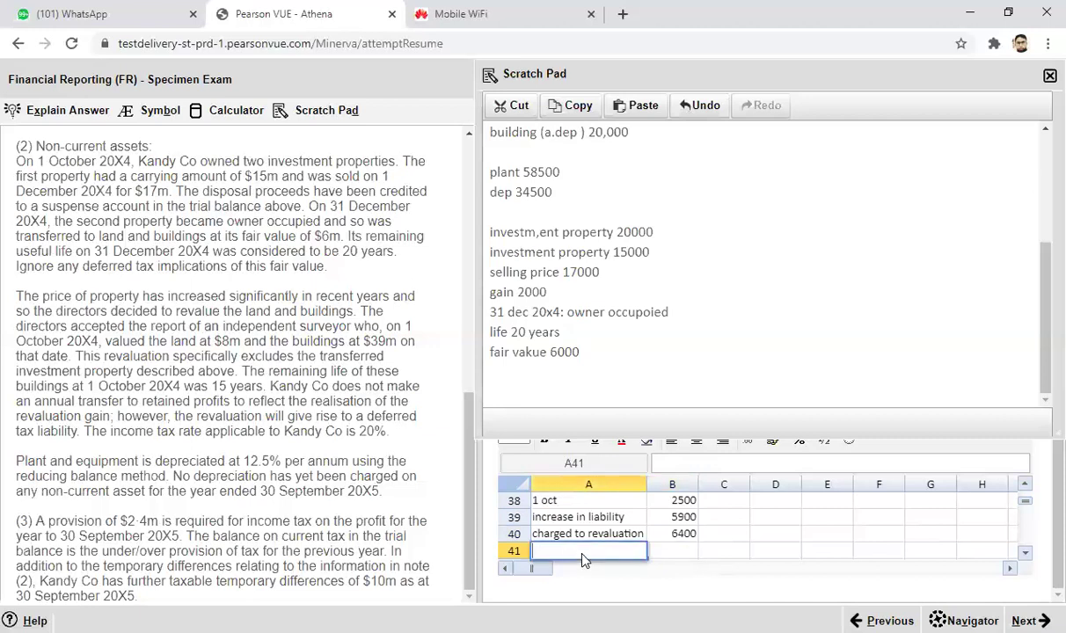
pyautogui.write('chARGE')
pyautogui.press('BackSpace')
pyautogui.press('BackSpace')
pyautogui.press('BackSpace')
pyautogui.press('BackSpace')
pyautogui.press('BackSpace')
pyautogui.press('BackSpace')
pyautogui.write('credit')
pyautogui.click(670, 552)
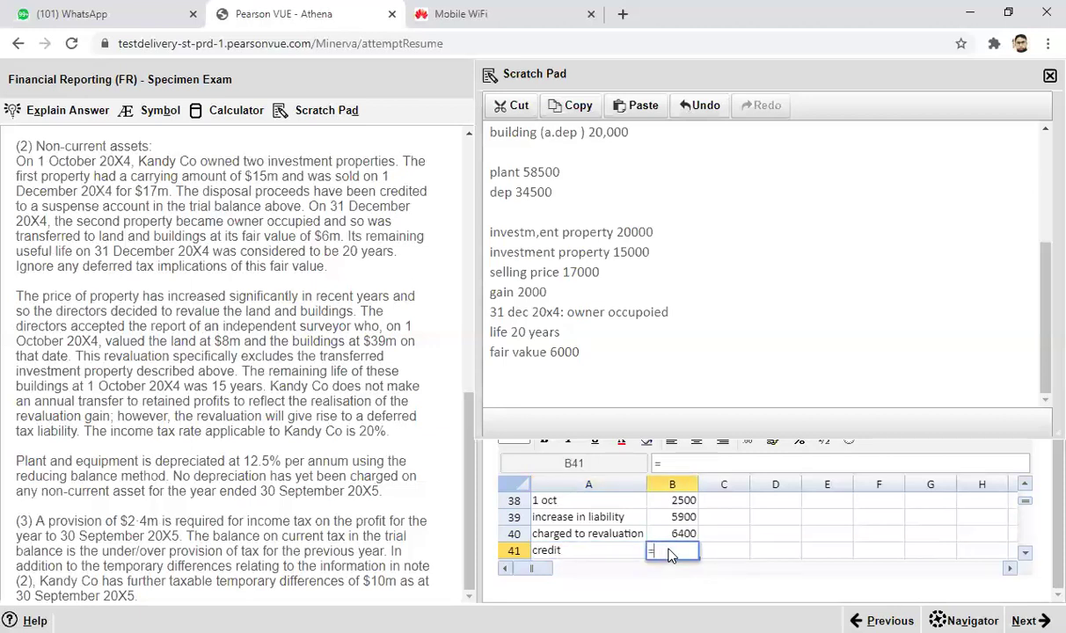
pyautogui.write('=')
pyautogui.click(666, 521)
pyautogui.write('-')
pyautogui.click(669, 534)
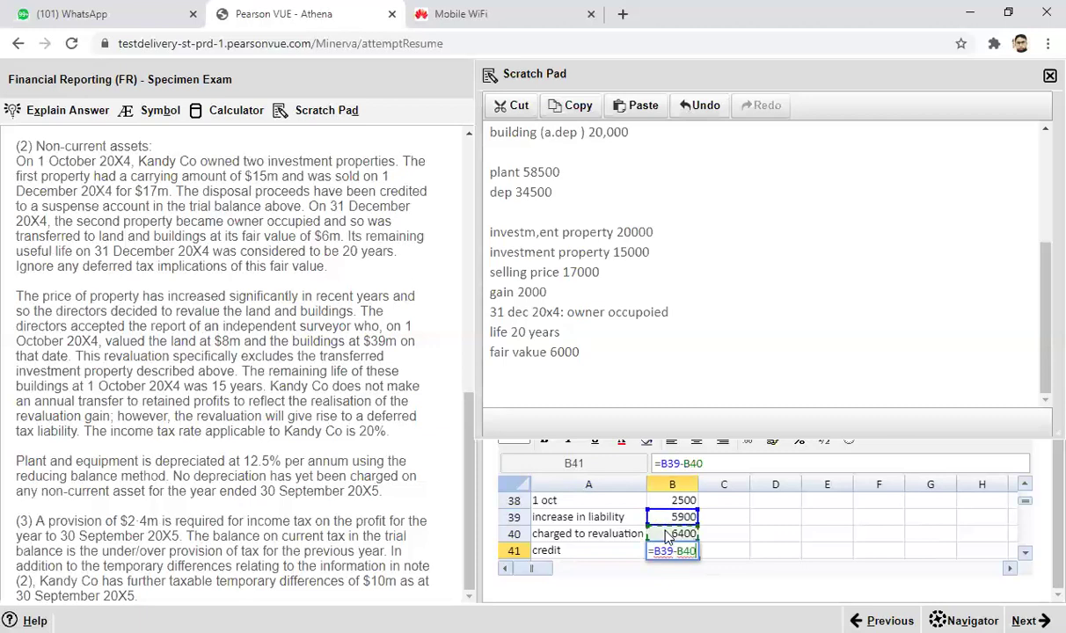
pyautogui.press('Return')
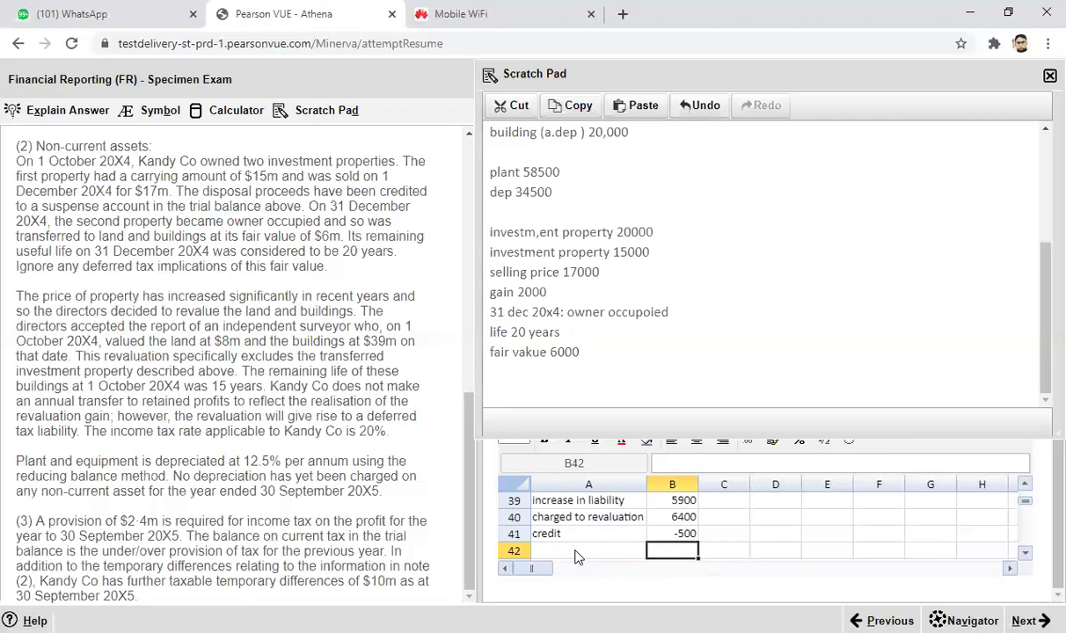
pyautogui.click(1026, 487)
pyautogui.click(1026, 486)
pyautogui.click(1026, 486)
pyautogui.click(1026, 486)
pyautogui.click(1026, 487)
pyautogui.click(1026, 487)
pyautogui.click(1026, 487)
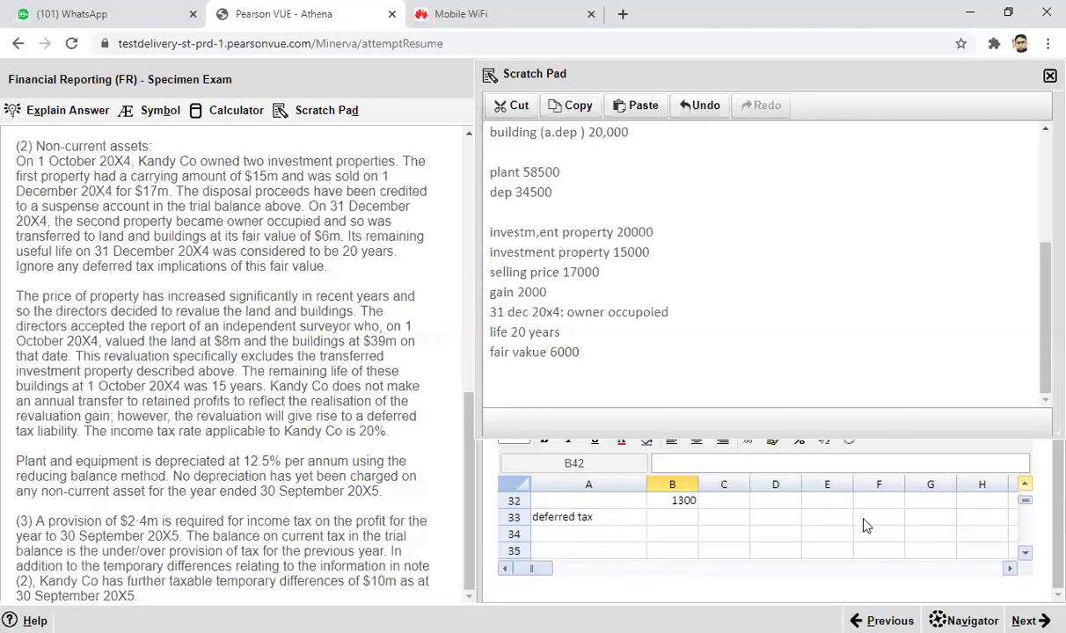
# Set the deferred tax amount in B33 to =-B41 so it shows -500.
pyautogui.click(688, 521)
pyautogui.write('-')
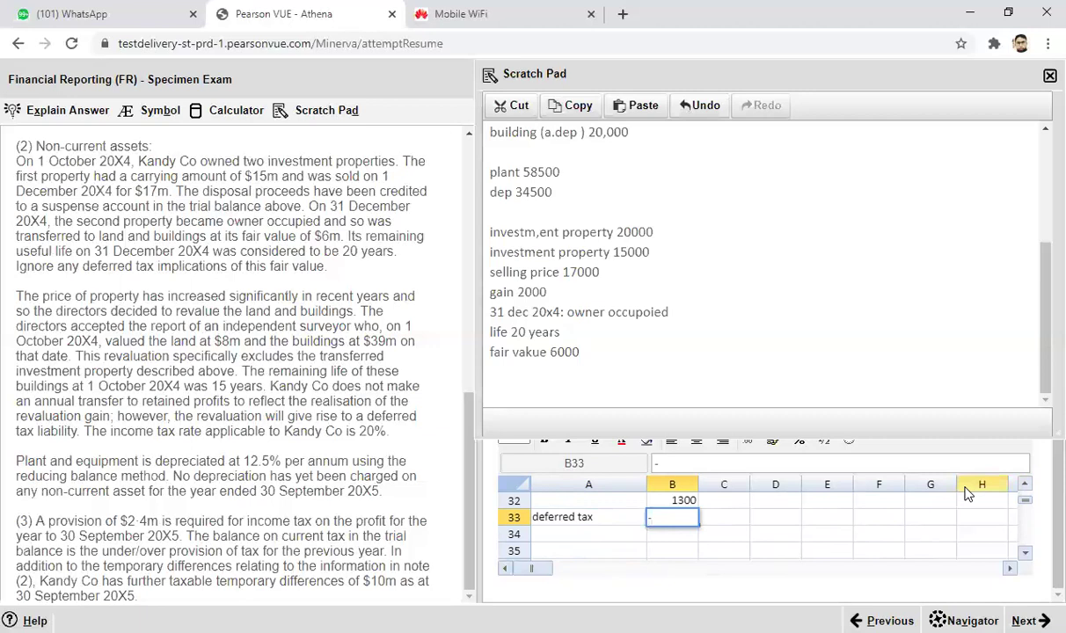
pyautogui.press('BackSpace')
pyautogui.write('=')
pyautogui.click(1026, 552)
pyautogui.click(1026, 553)
pyautogui.click(1026, 553)
pyautogui.click(1026, 554)
pyautogui.click(1026, 554)
pyautogui.click(1025, 553)
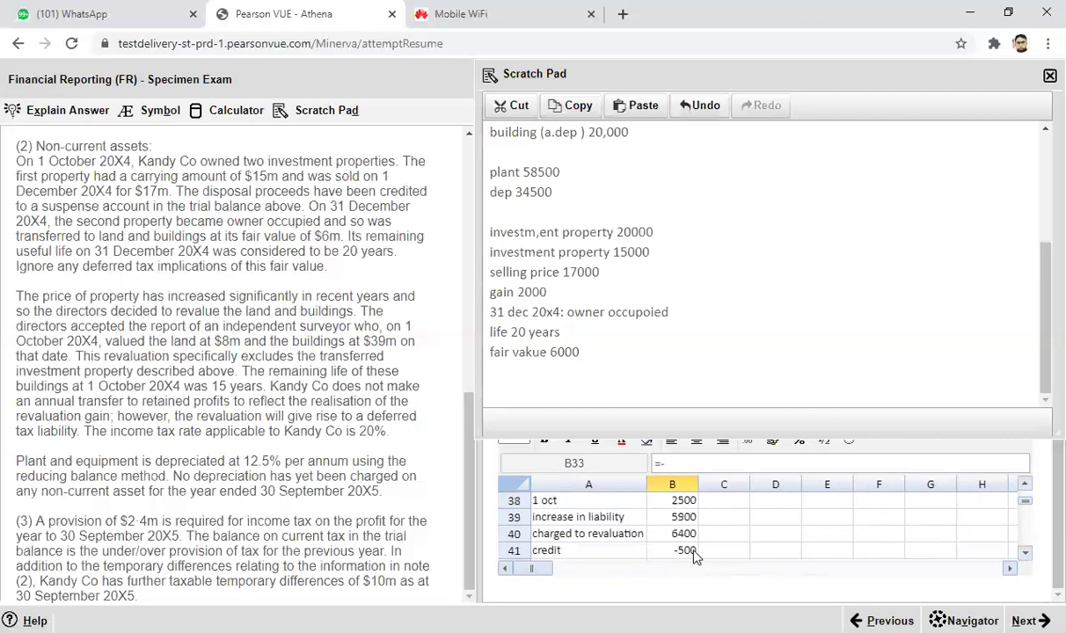
pyautogui.click(668, 469)
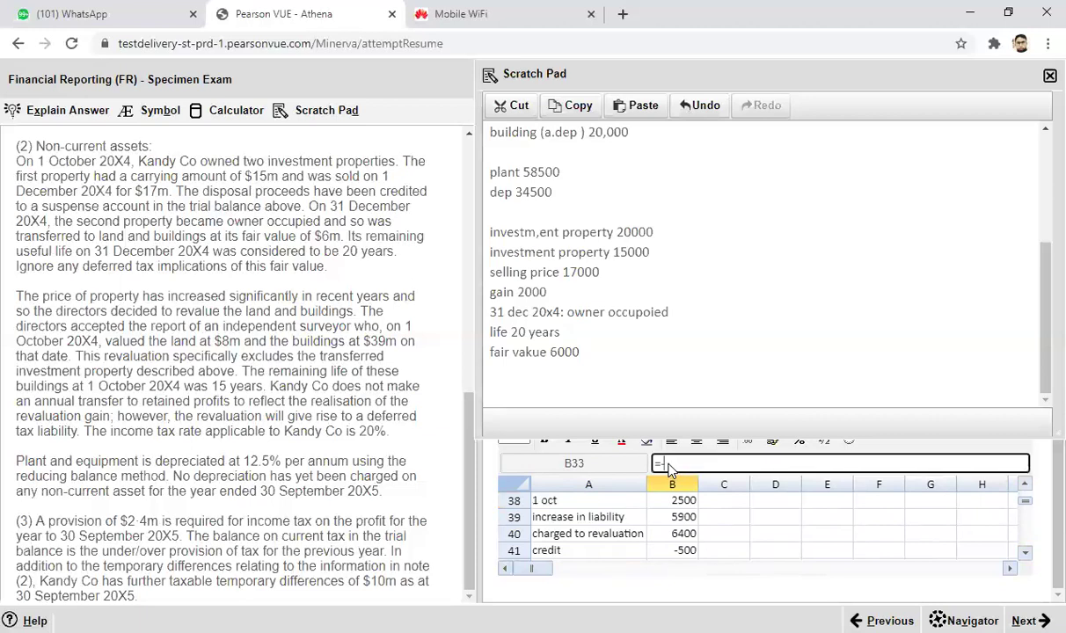
pyautogui.click(685, 550)
pyautogui.press('Return')
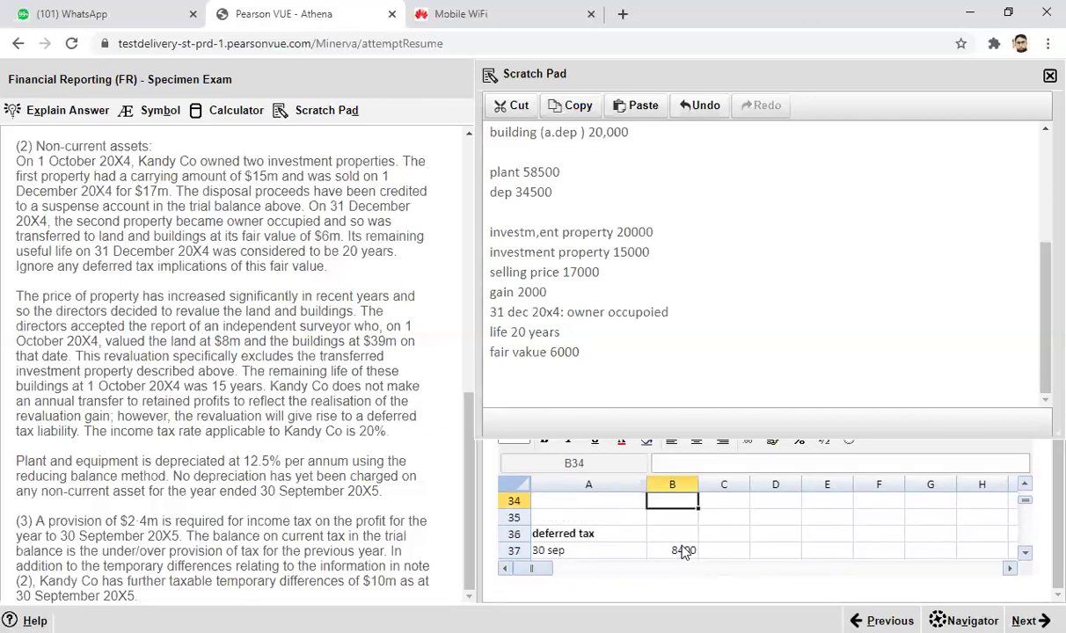
# Add a 'charge' row in A34 with =SUM(B32:B33) totalling 800.
pyautogui.click(1025, 486)
pyautogui.click(1025, 486)
pyautogui.click(1025, 485)
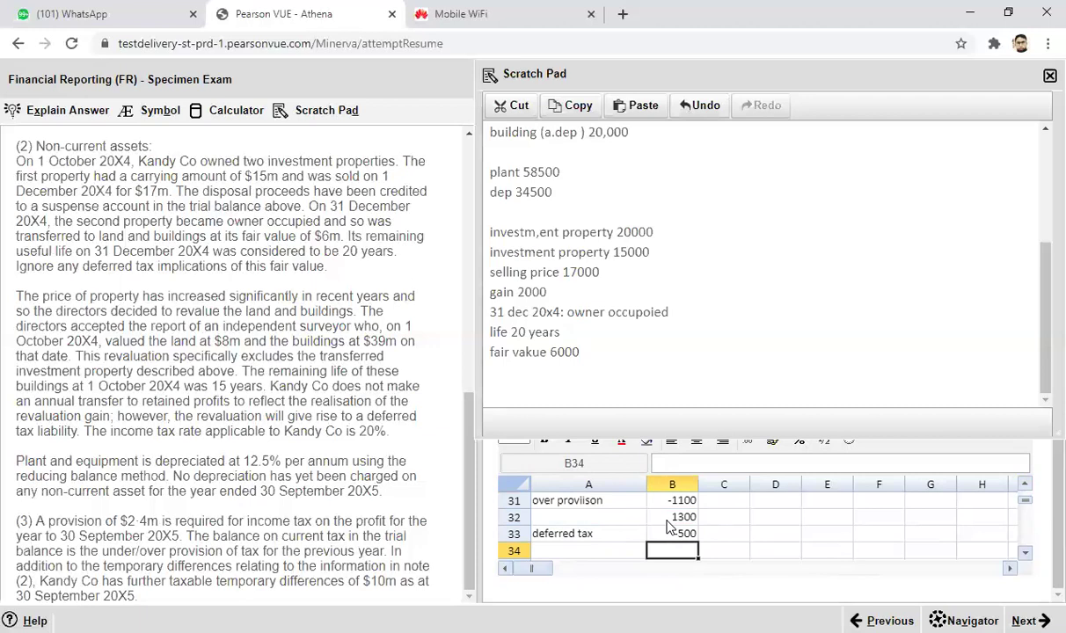
pyautogui.click(611, 552)
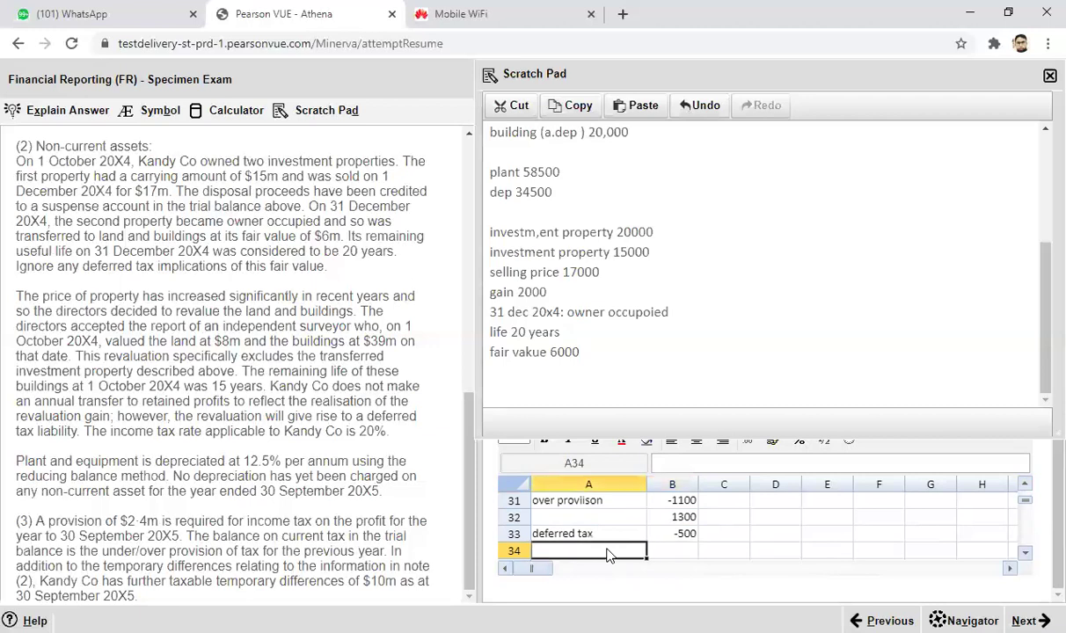
pyautogui.write('charge')
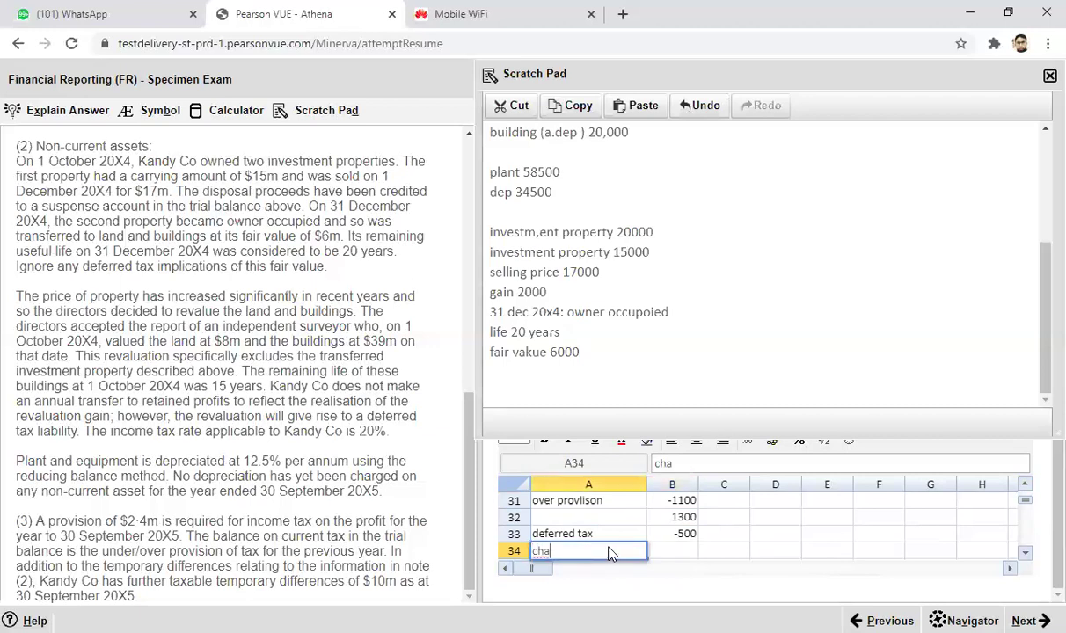
pyautogui.click(670, 554)
pyautogui.write('=')
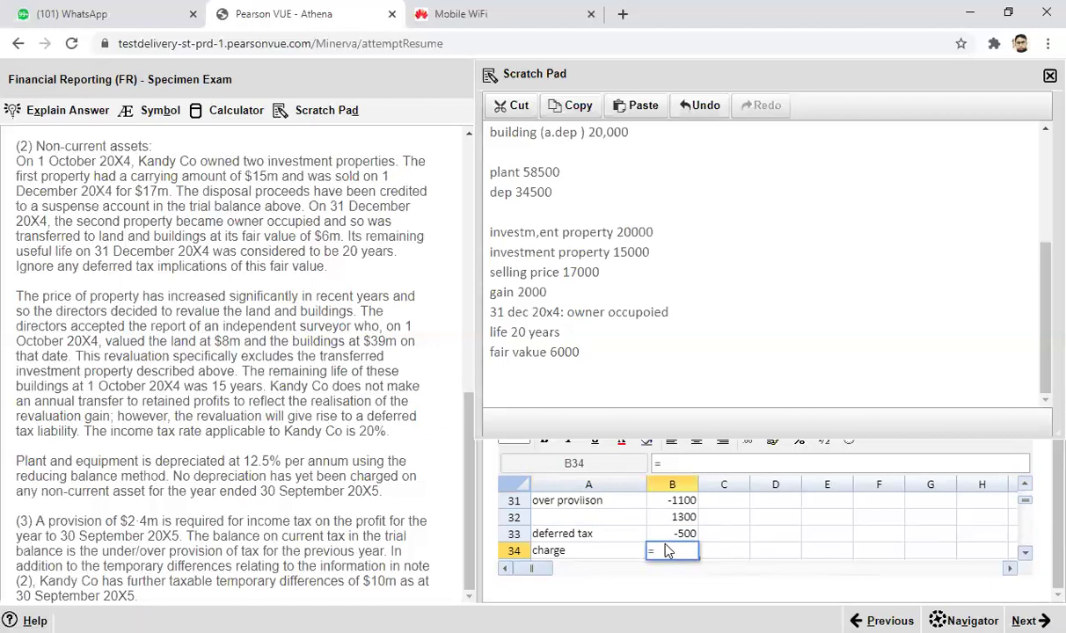
pyautogui.click(673, 518)
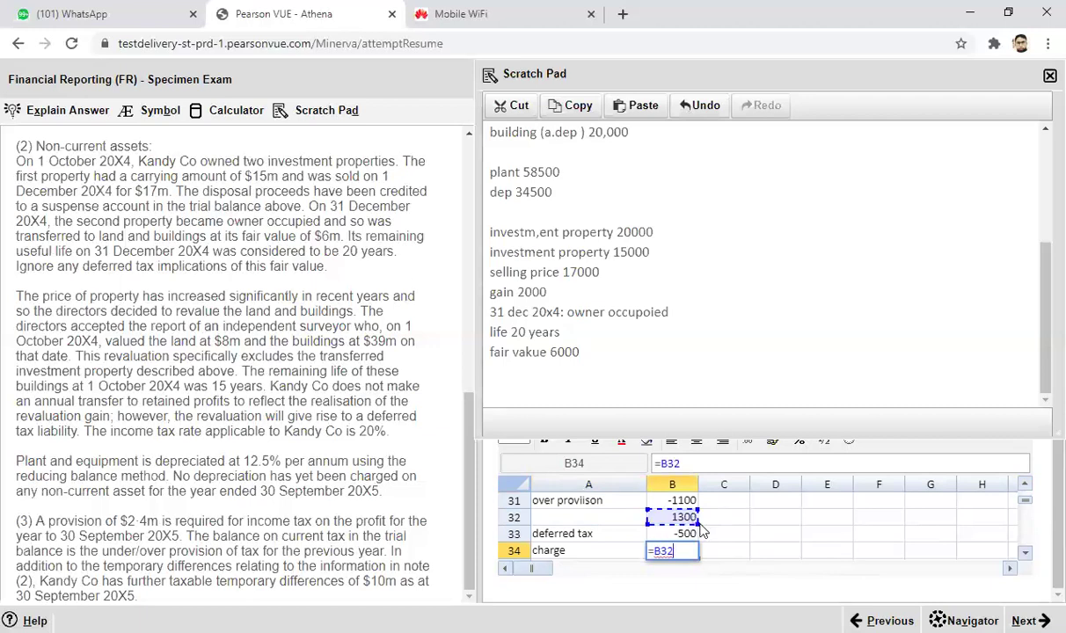
pyautogui.press('BackSpace')
pyautogui.press('BackSpace')
pyautogui.press('BackSpace')
pyautogui.write('sum')
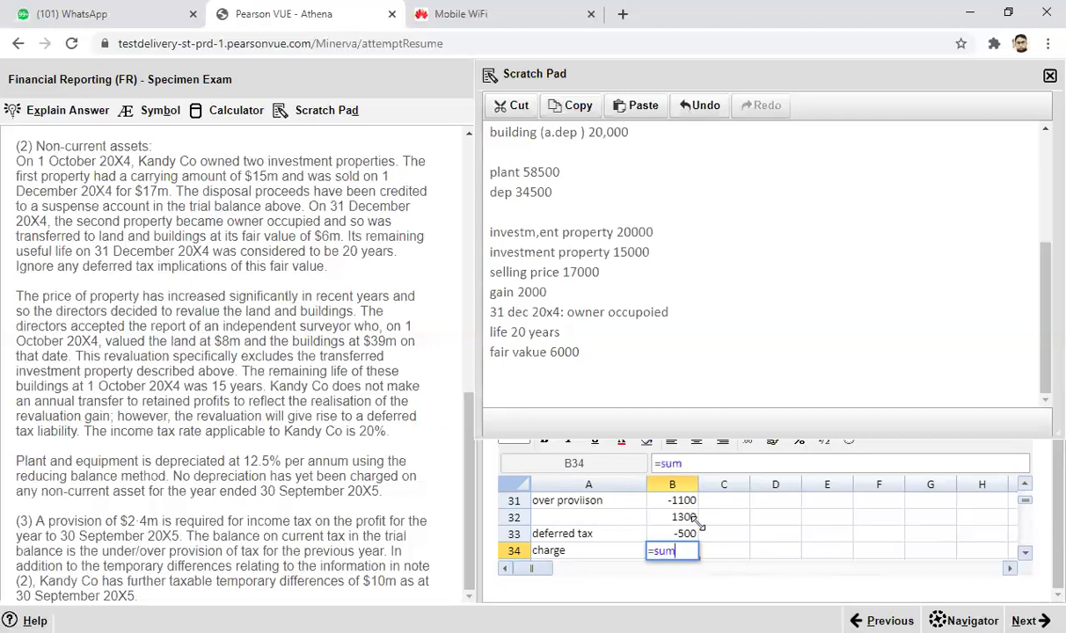
pyautogui.write('(')
pyautogui.click(679, 519)
pyautogui.moveTo(701, 527); pyautogui.dragTo(701, 528)
pyautogui.write(')')
pyautogui.press('Return')
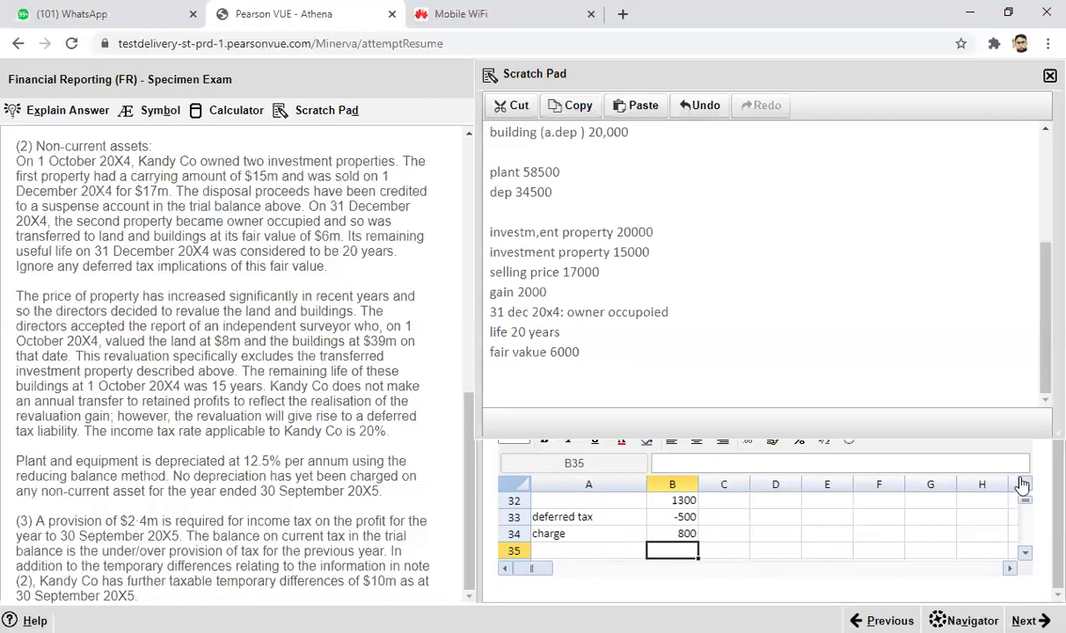
pyautogui.moveTo(1041, 333); pyautogui.dragTo(1029, 220)
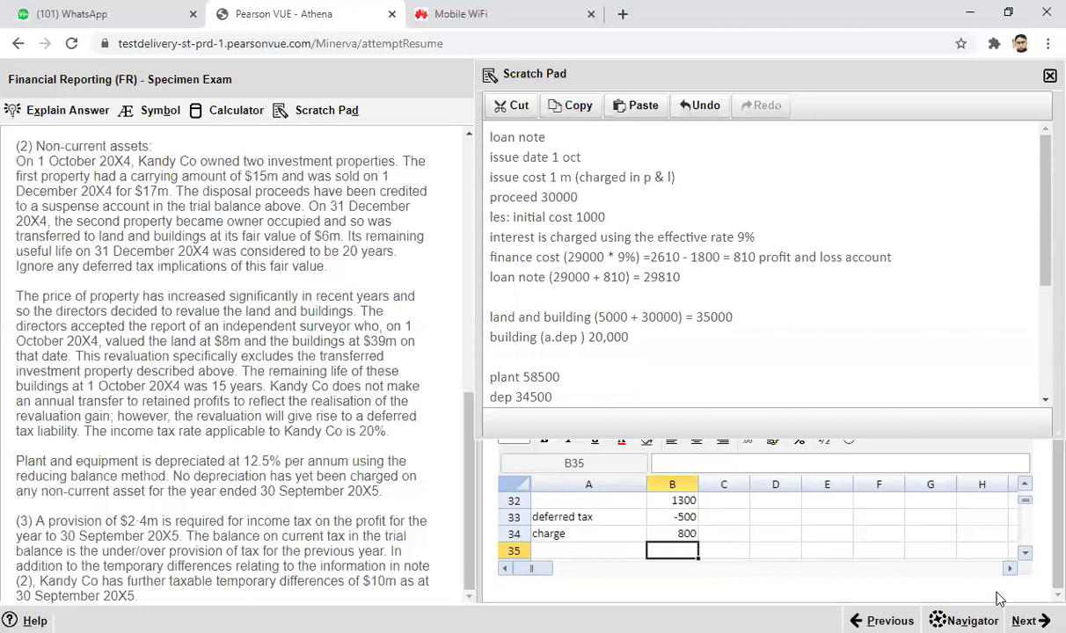
# Start a loan note working with an amount raised of 30000.
pyautogui.click(1025, 553)
pyautogui.click(1025, 553)
pyautogui.click(1025, 553)
pyautogui.click(1025, 553)
pyautogui.click(1025, 552)
pyautogui.click(1025, 553)
pyautogui.click(1025, 553)
pyautogui.click(1025, 552)
pyautogui.click(1025, 553)
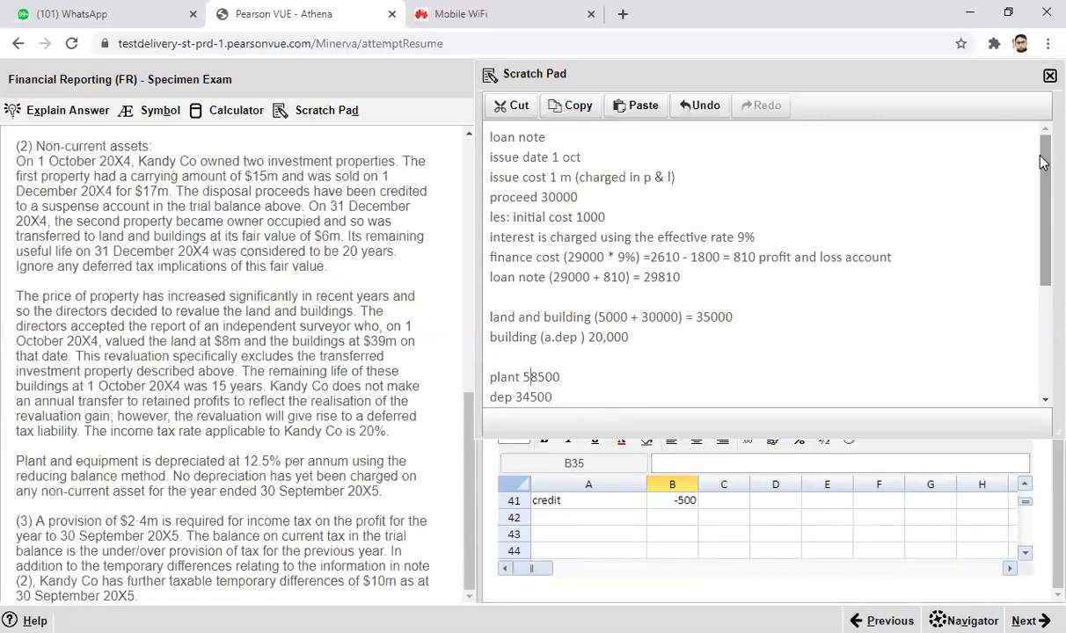
pyautogui.click(587, 538)
pyautogui.write('loan note')
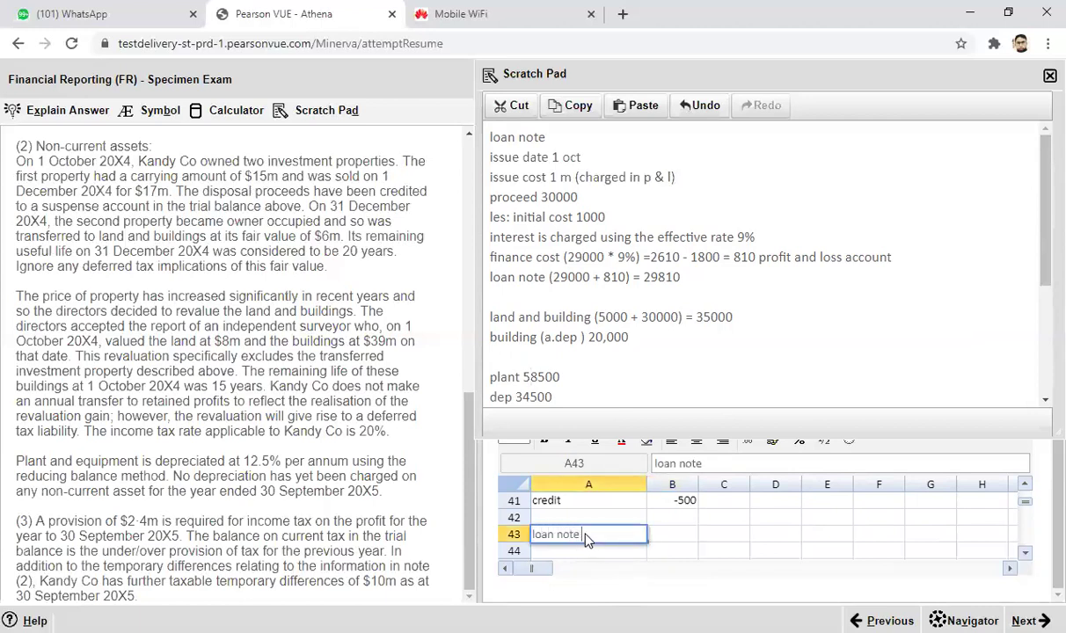
pyautogui.press('Return')
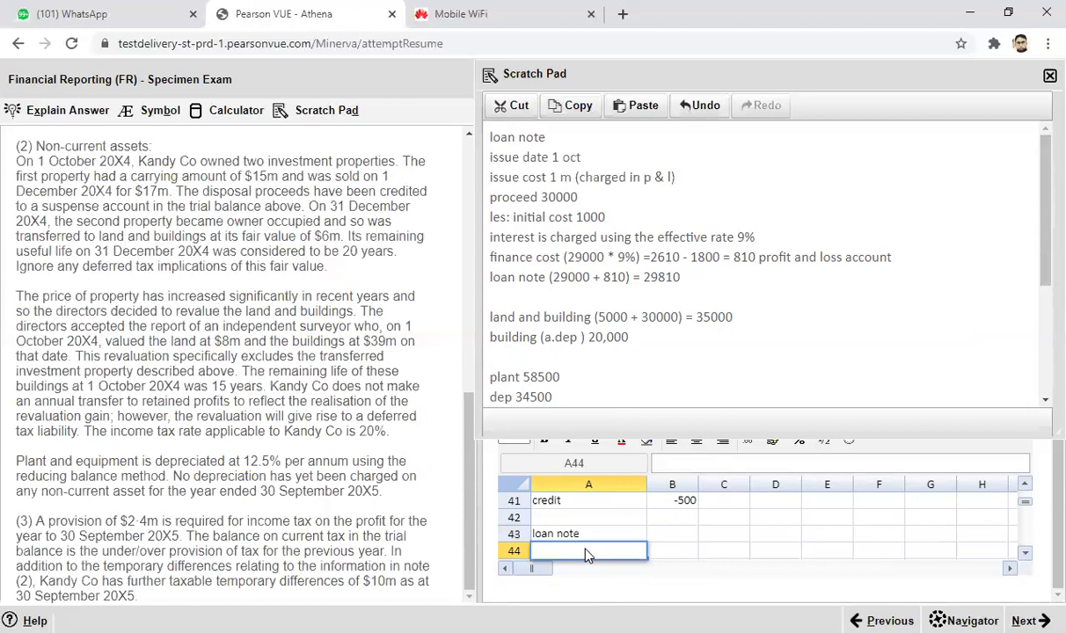
pyautogui.write('initial')
pyautogui.press('BackSpace')
pyautogui.press('BackSpace')
pyautogui.press('BackSpace')
pyautogui.press('BackSpace')
pyautogui.press('BackSpace')
pyautogui.press('BackSpace')
pyautogui.press('BackSpace')
pyautogui.write('amount raised')
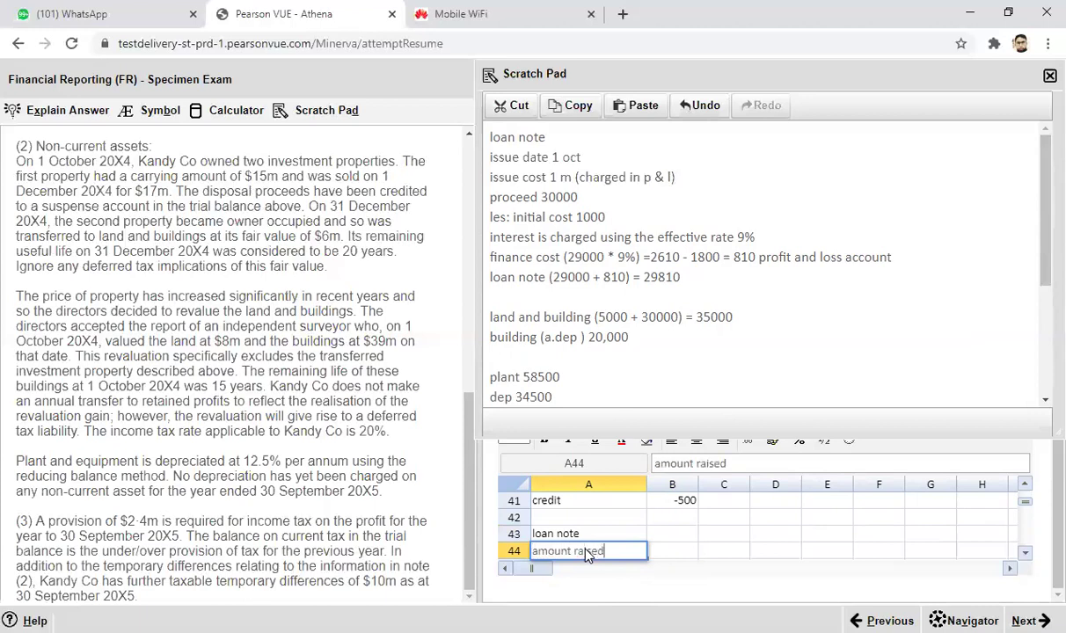
pyautogui.click(671, 553)
pyautogui.write('30000')
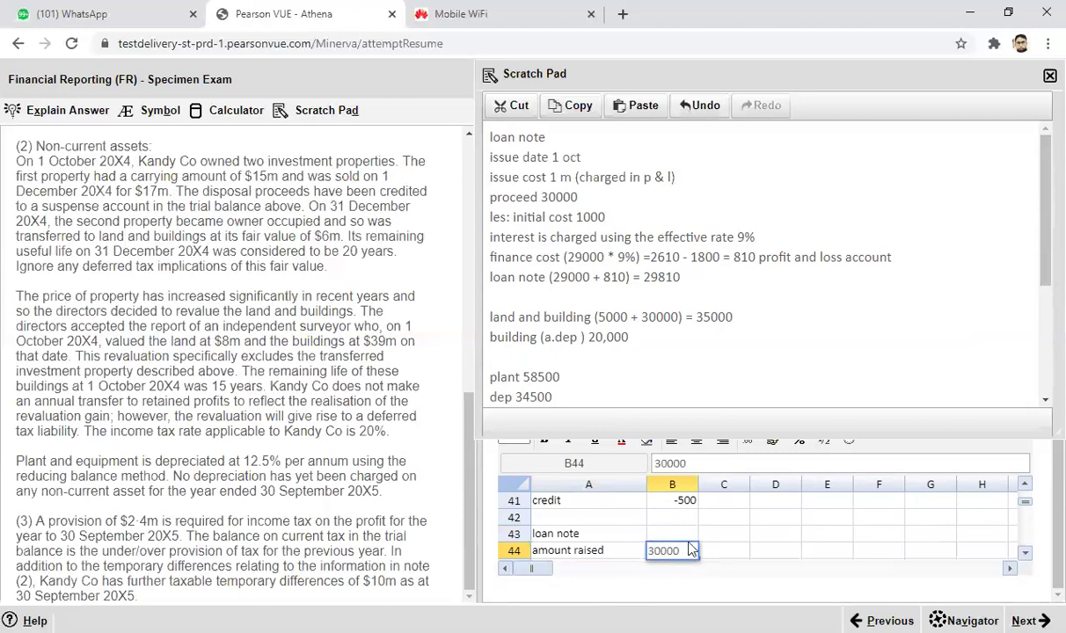
# Add issue cost -1000 and a net line summing to 29000.
pyautogui.click(1026, 554)
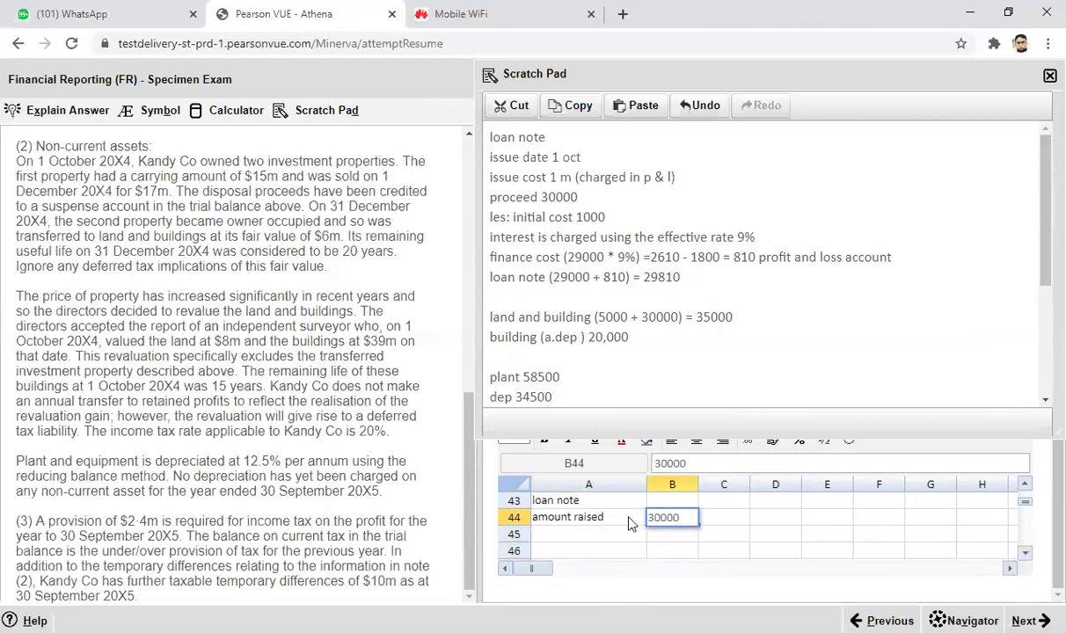
pyautogui.click(583, 538)
pyautogui.write('issue cost')
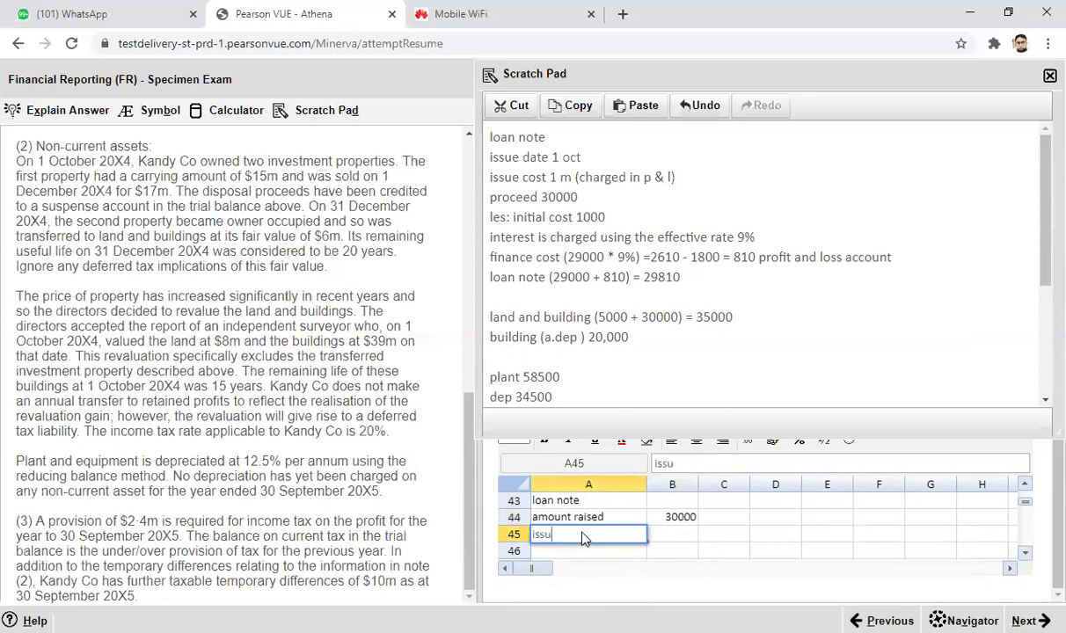
pyautogui.click(666, 537)
pyautogui.write('-1000')
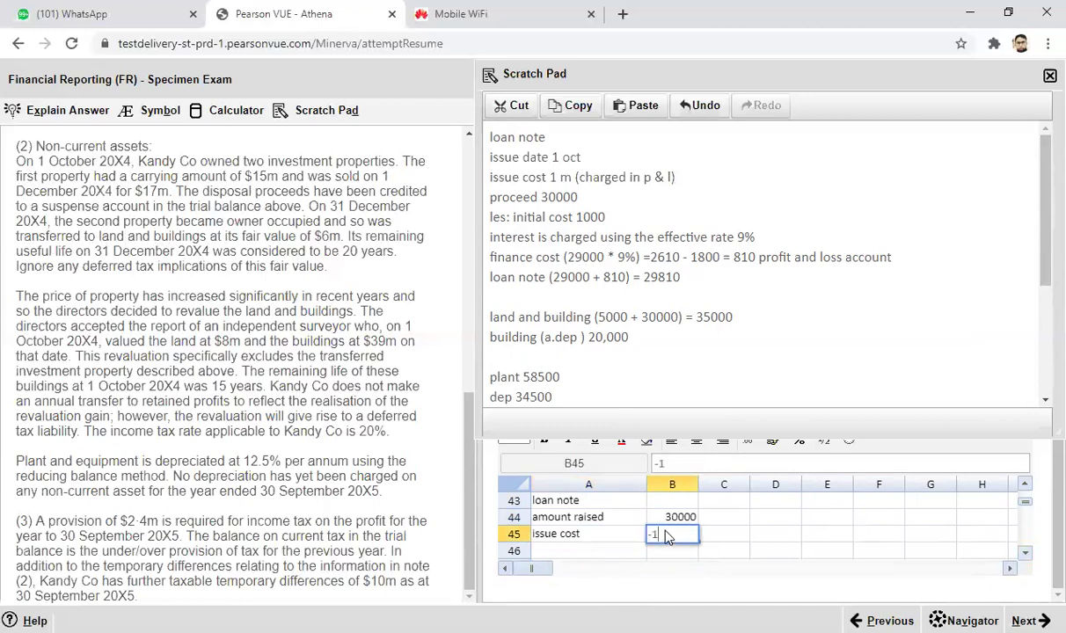
pyautogui.click(612, 555)
pyautogui.write('net')
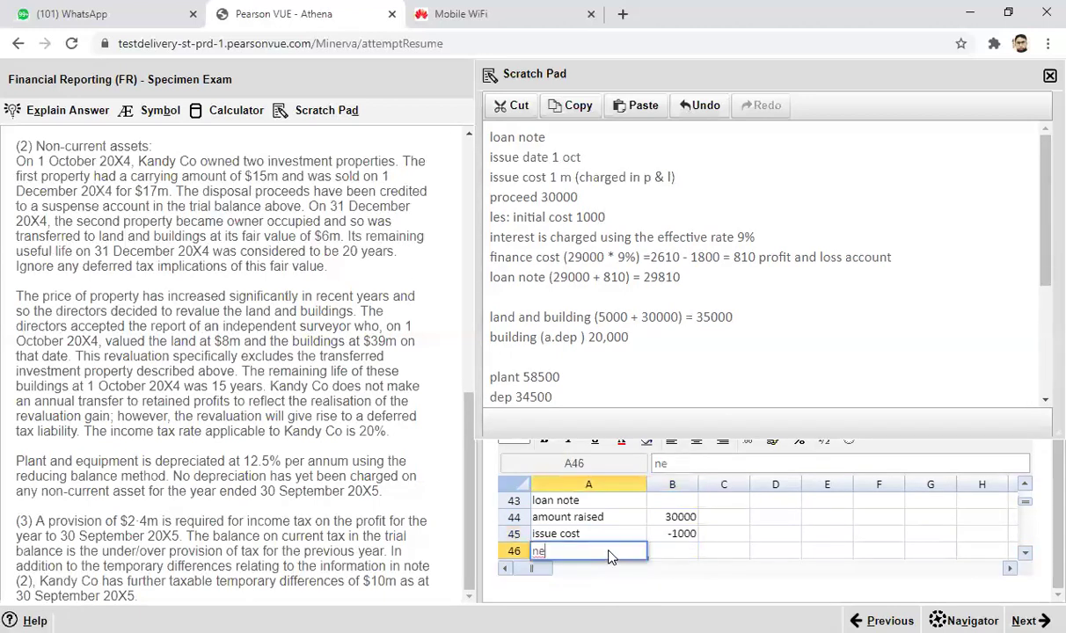
pyautogui.click(664, 551)
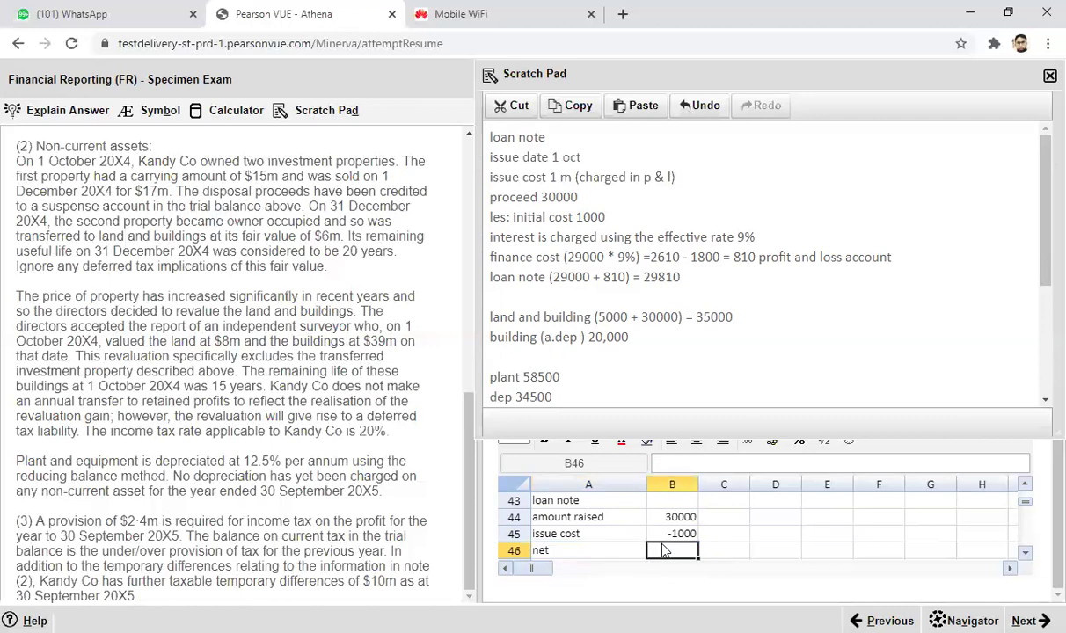
pyautogui.write('=')
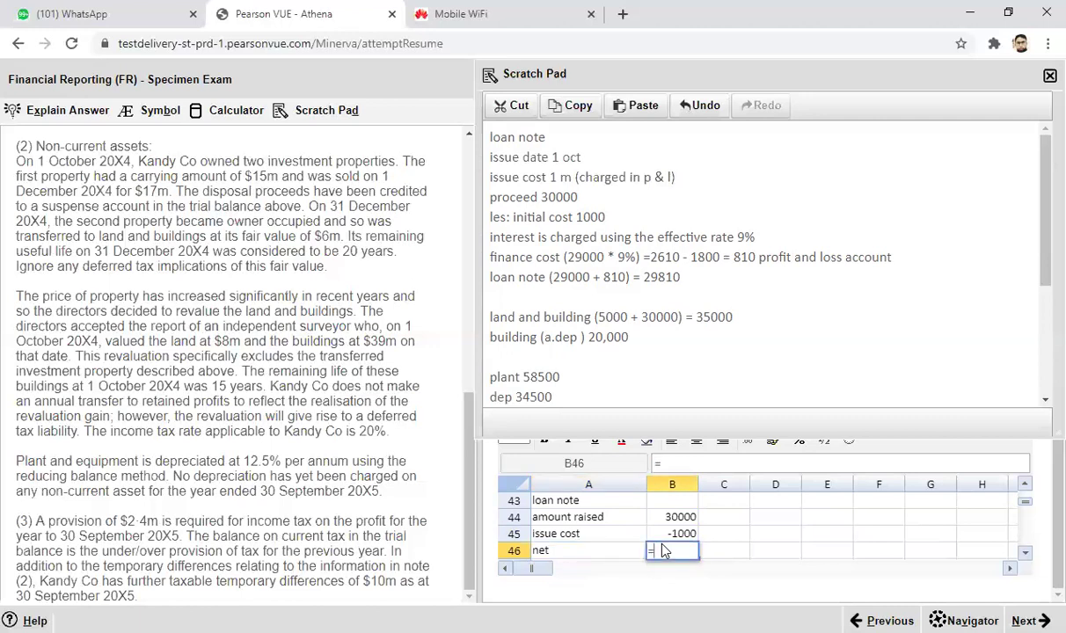
pyautogui.write('sum(')
pyautogui.click(669, 521)
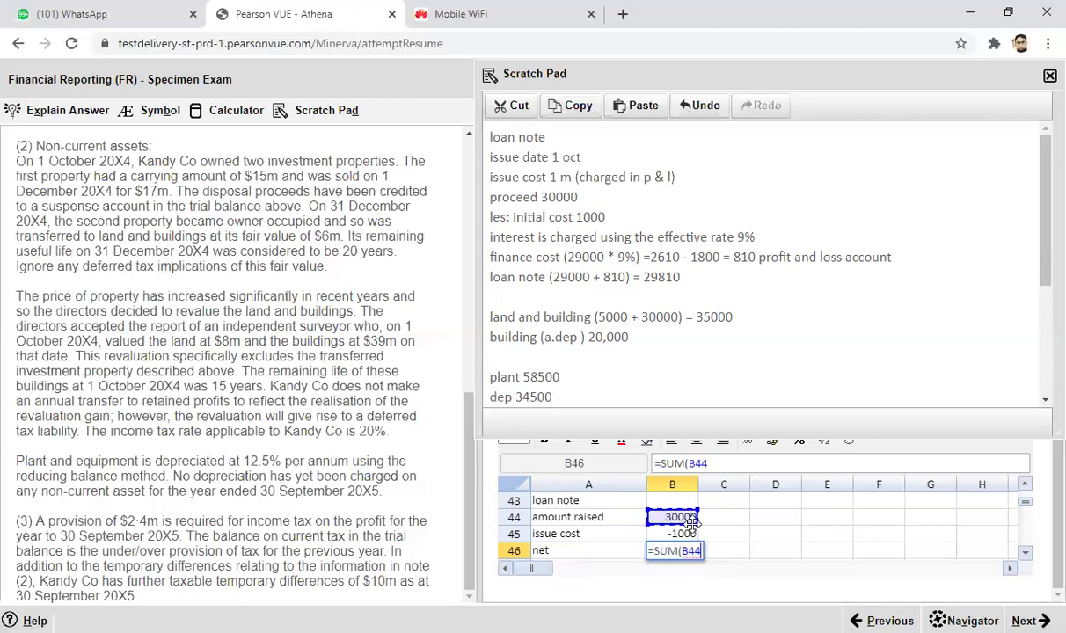
pyautogui.write(':B45')
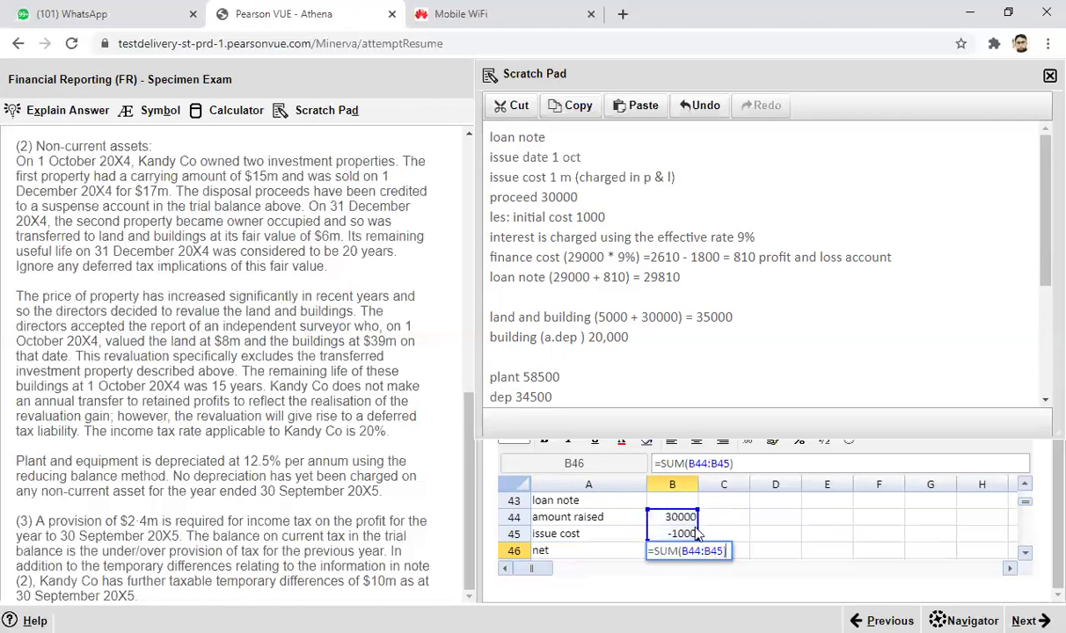
pyautogui.press('Return')
# Add a Finance cost line at 9% of the net amount, giving 2610.
pyautogui.click(586, 552)
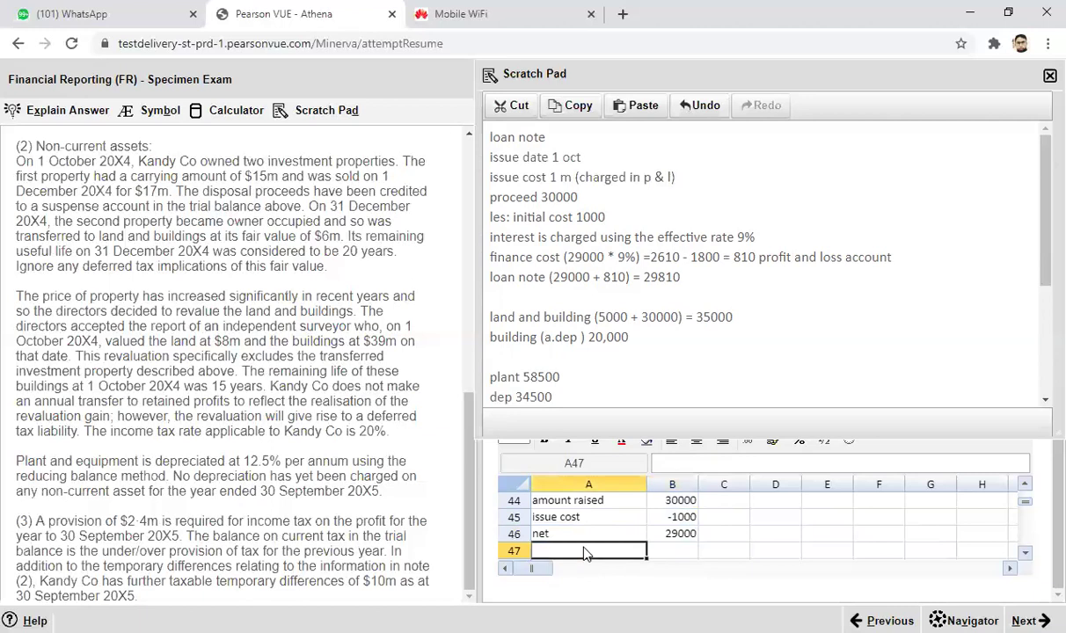
pyautogui.write('Finance cost')
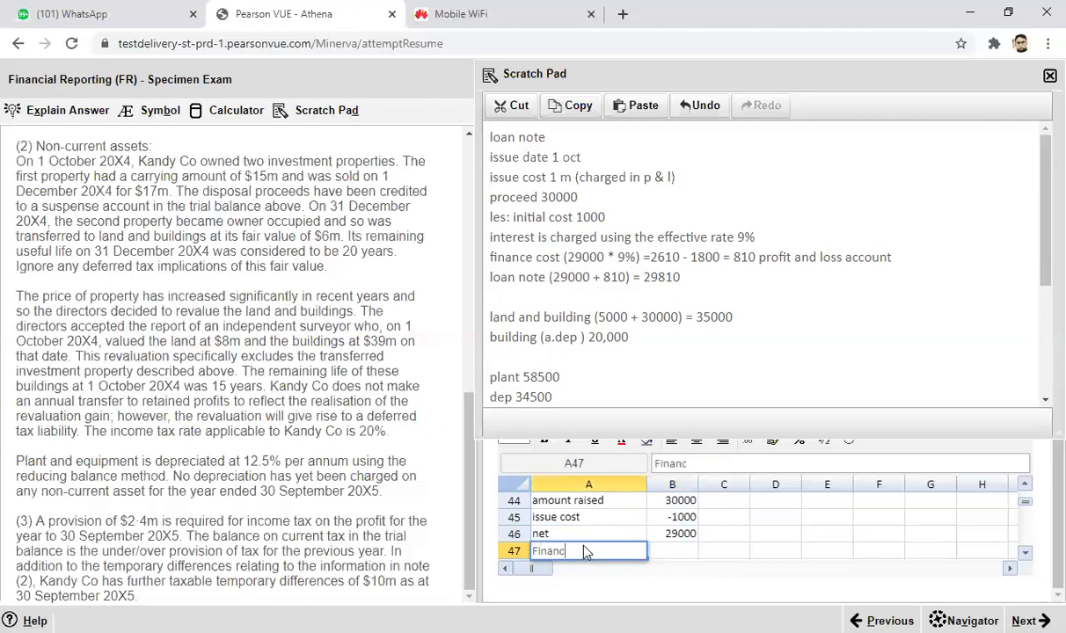
pyautogui.click(662, 552)
pyautogui.write('=')
pyautogui.click(669, 534)
pyautogui.write('*')
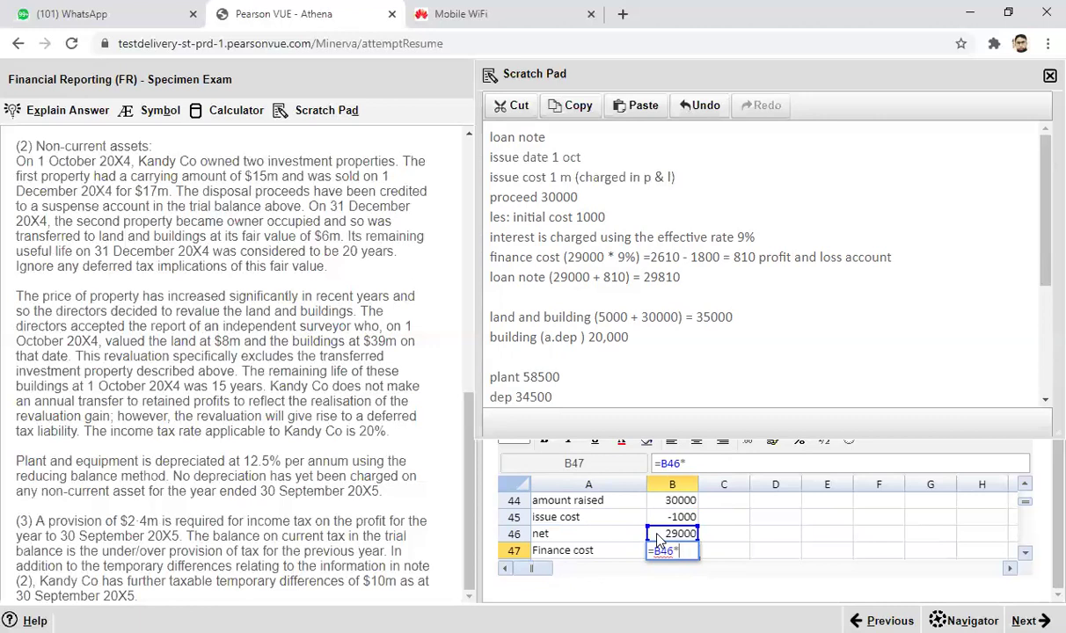
pyautogui.write('0.09')
pyautogui.press('Return')
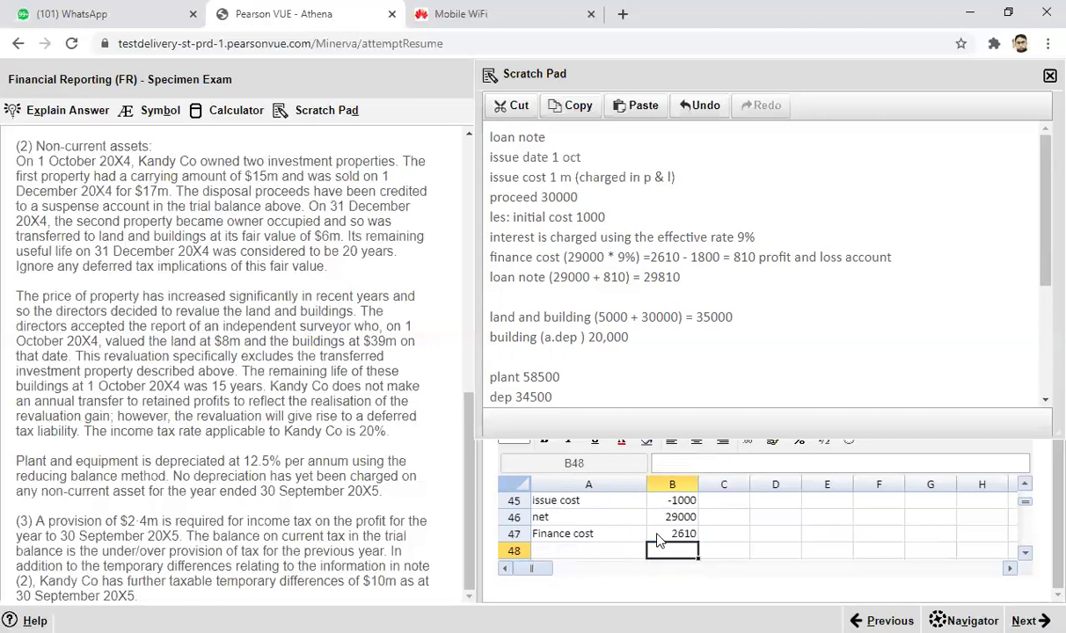
# Label row 48 'interest charged', discarding the mistaken formula started in B48.
pyautogui.doubleClick(593, 552)
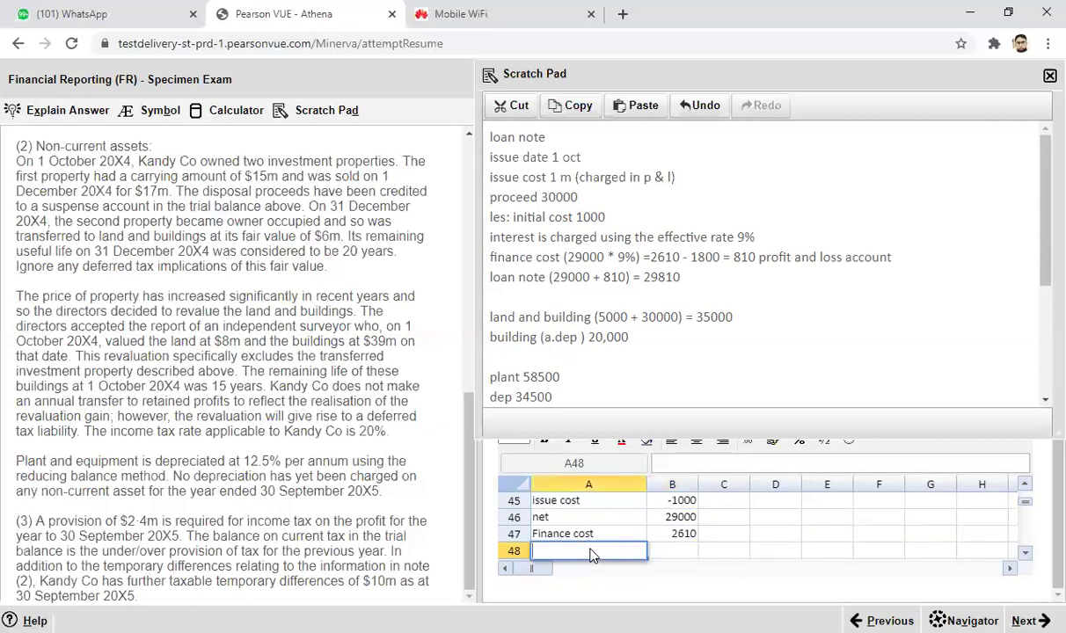
pyautogui.write('loan')
pyautogui.click(670, 552)
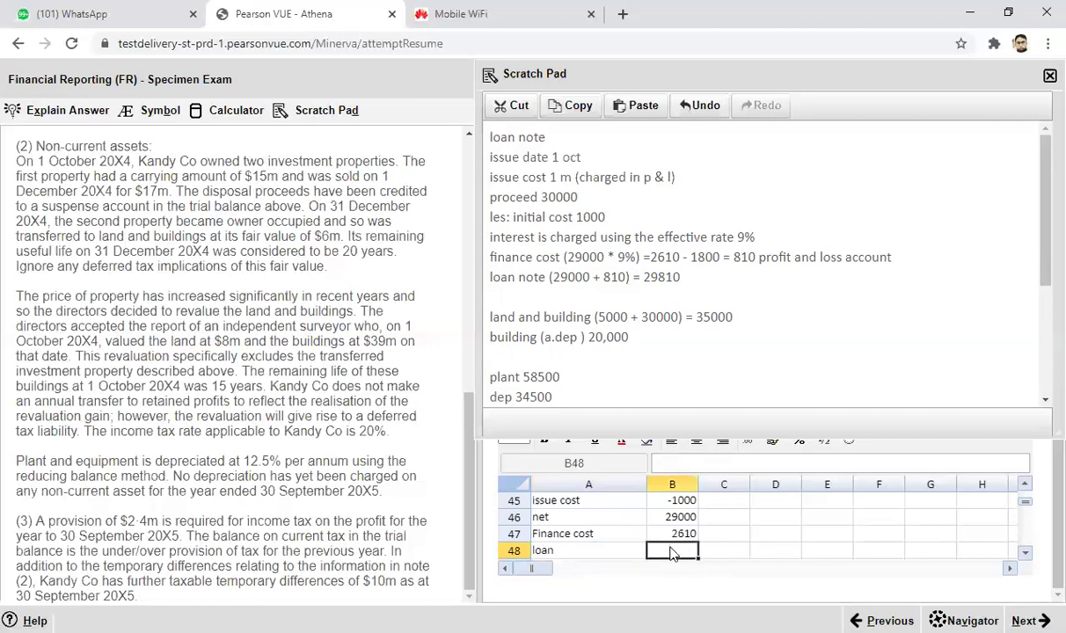
pyautogui.write('=')
pyautogui.click(631, 536)
pyautogui.press('BackSpace')
pyautogui.click(689, 463)
pyautogui.press('BackSpace')
pyautogui.press('BackSpace')
pyautogui.press('BackSpace')
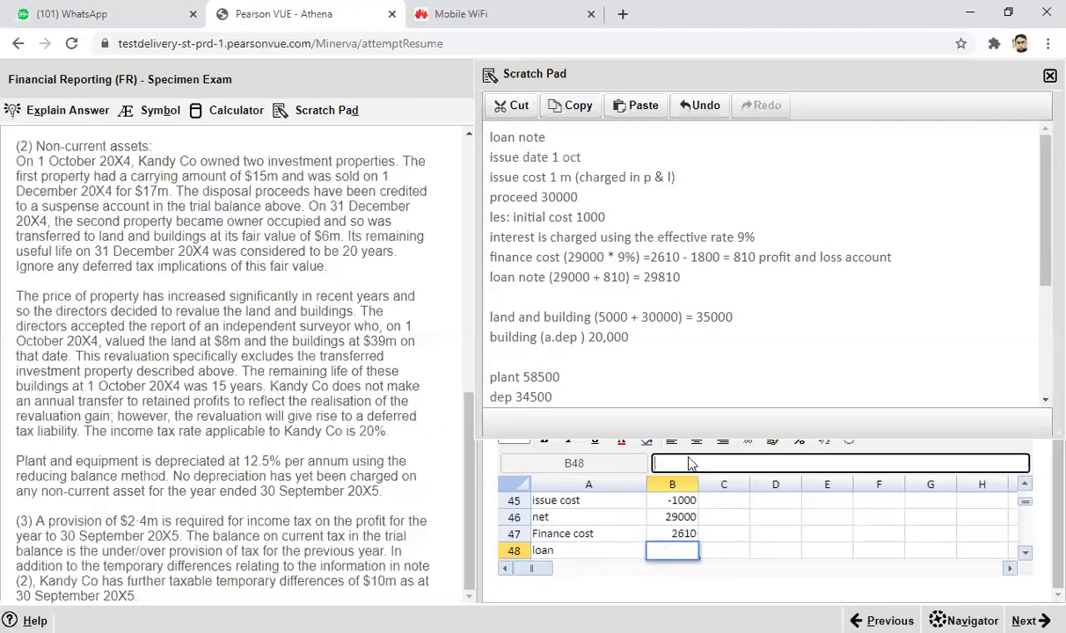
pyautogui.doubleClick(568, 553)
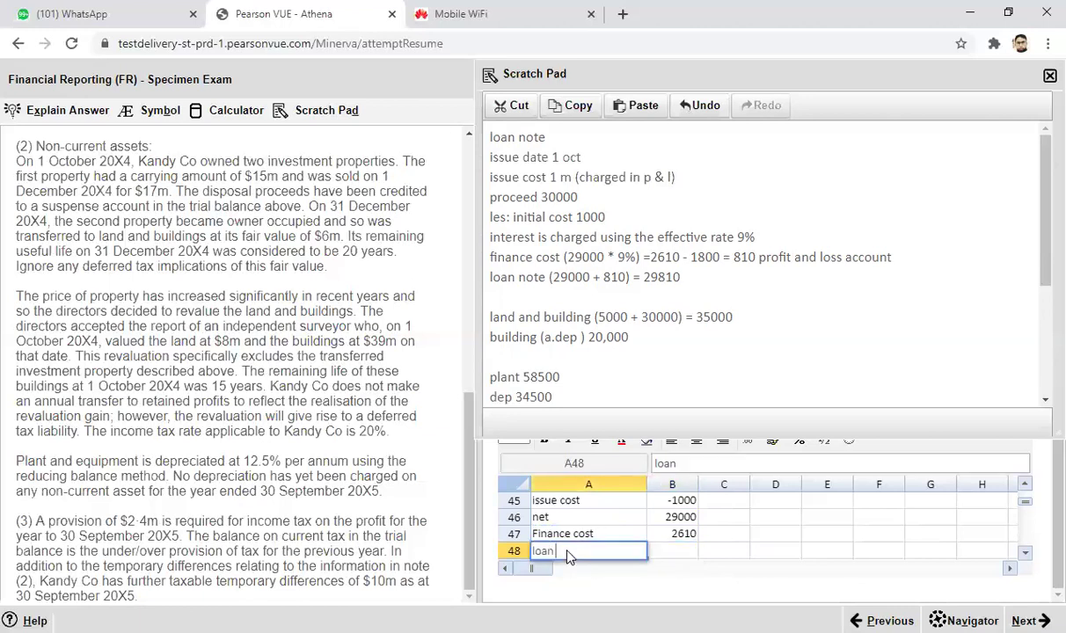
pyautogui.press('BackSpace')
pyautogui.press('BackSpace')
pyautogui.press('BackSpace')
pyautogui.press('BackSpace')
pyautogui.write('interest charged')
# Enter interest charged of 1800 and a 'charge' line =B47-B48 giving 810.
pyautogui.click(679, 553)
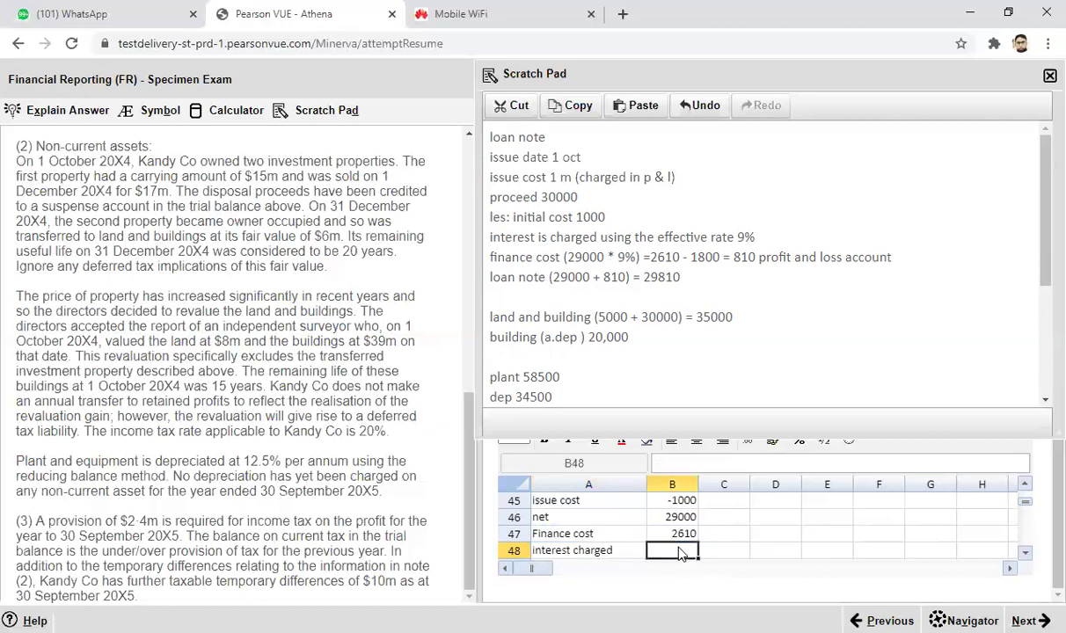
pyautogui.write('1800')
pyautogui.click(1025, 552)
pyautogui.click(581, 553)
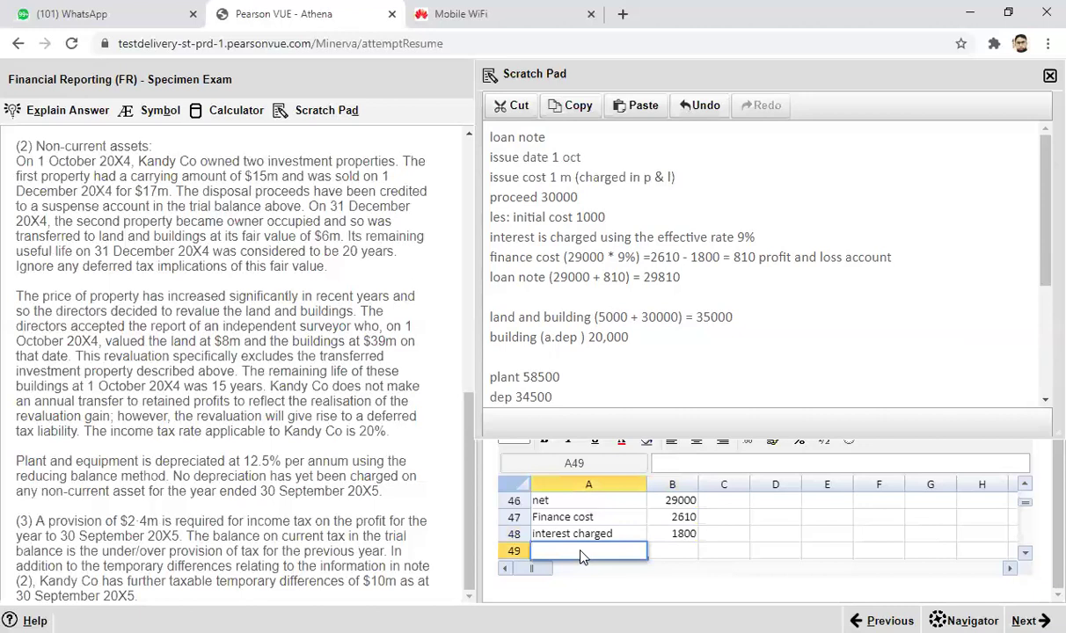
pyautogui.write('chharge')
pyautogui.press('BackSpace')
pyautogui.press('BackSpace')
pyautogui.press('BackSpace')
pyautogui.press('BackSpace')
pyautogui.press('BackSpace')
pyautogui.press('BackSpace')
pyautogui.write('harge')
pyautogui.click(672, 551)
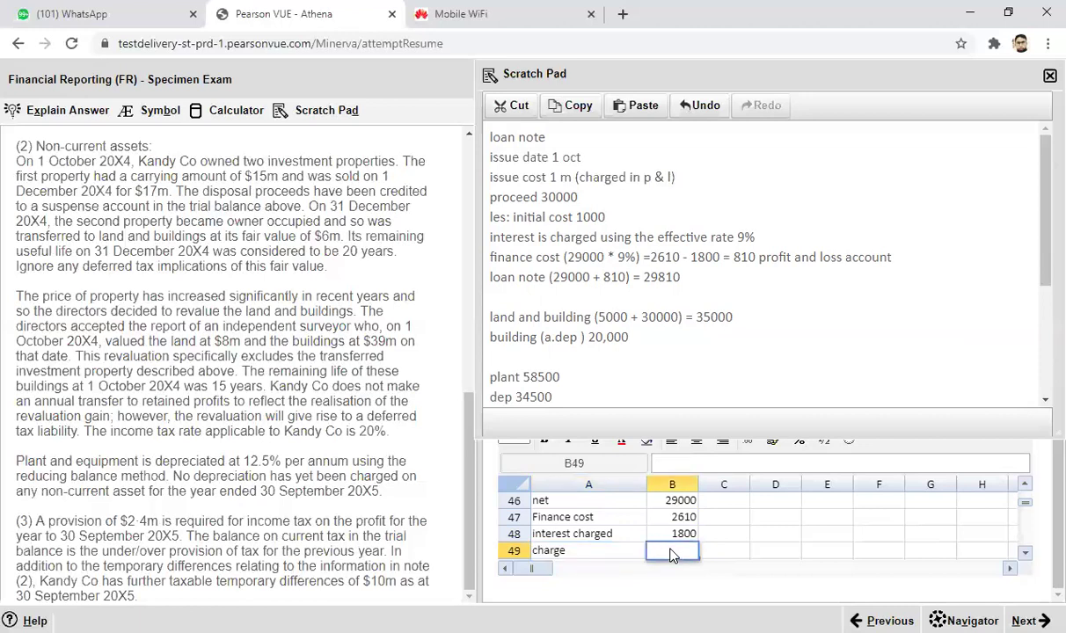
pyautogui.write('=')
pyautogui.click(667, 519)
pyautogui.write('-')
pyautogui.click(666, 528)
pyautogui.press('Return')
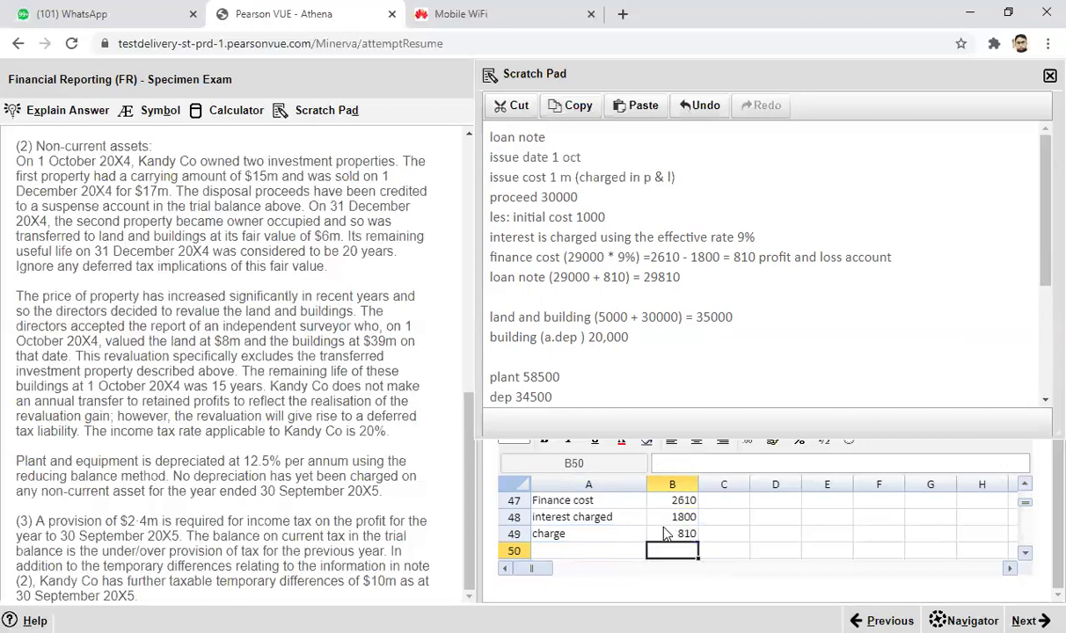
# Add a 'laon' line =B46+B49 totalling 29810, then close the scratch pad.
pyautogui.click(594, 553)
pyautogui.click(592, 556)
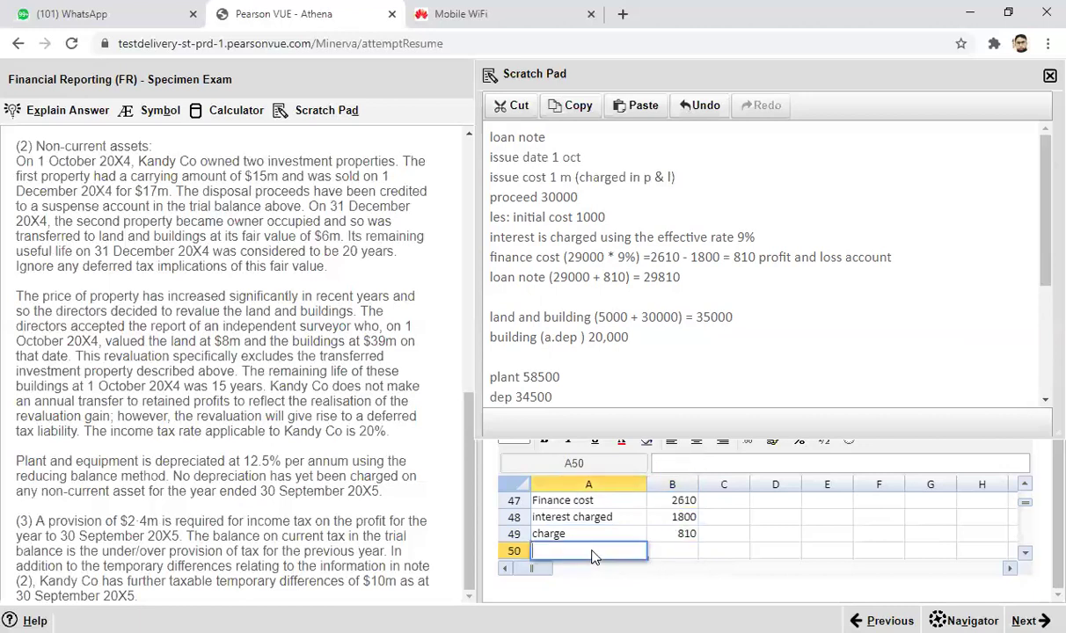
pyautogui.write('laon')
pyautogui.click(672, 553)
pyautogui.write('=')
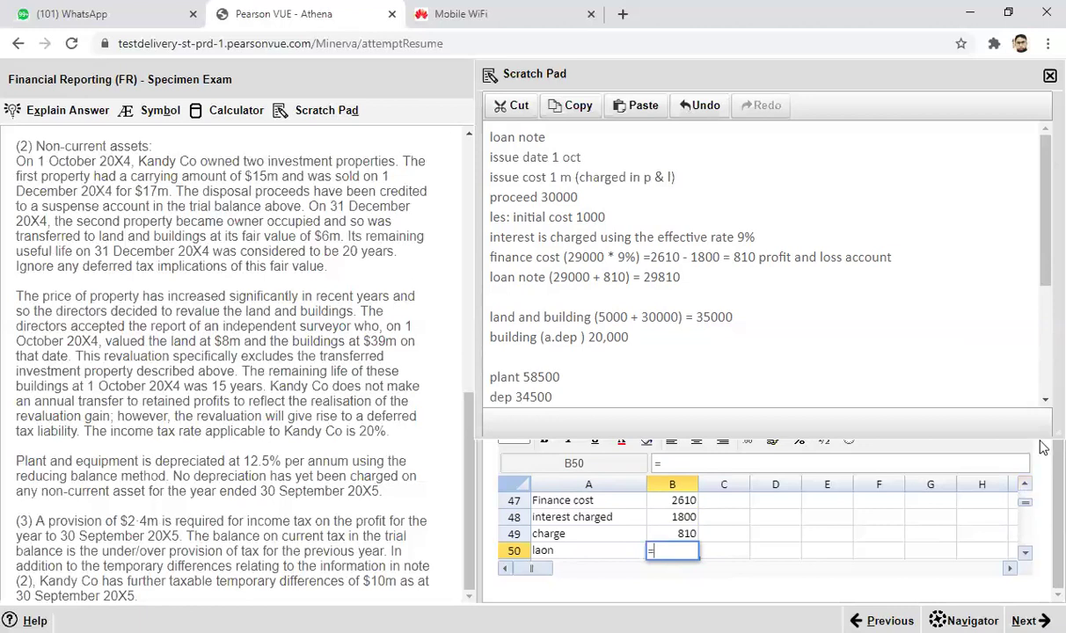
pyautogui.click(1025, 486)
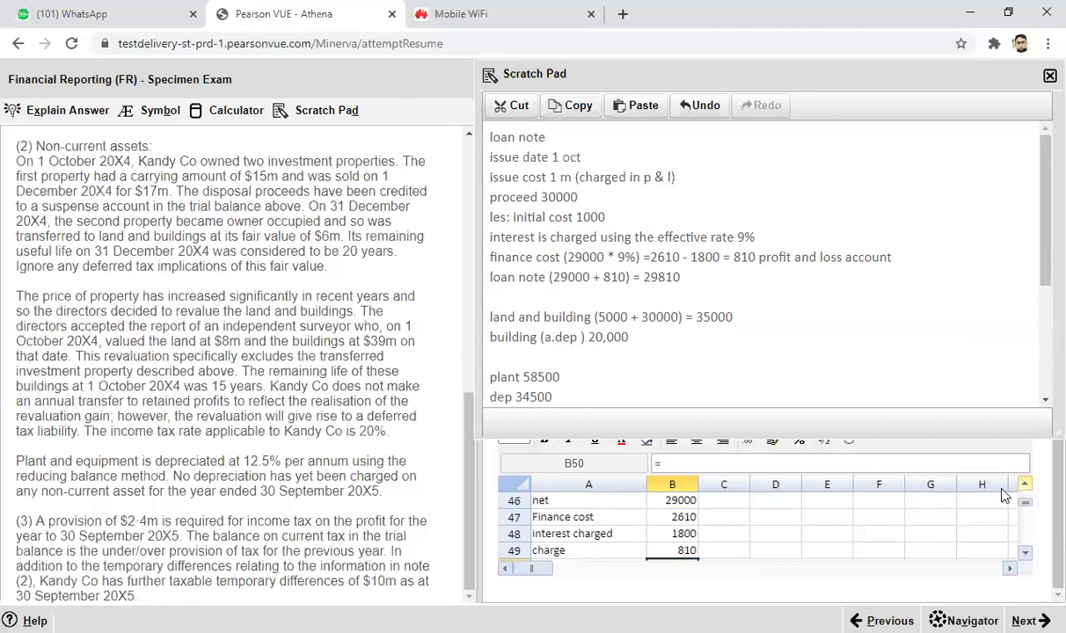
pyautogui.click(681, 501)
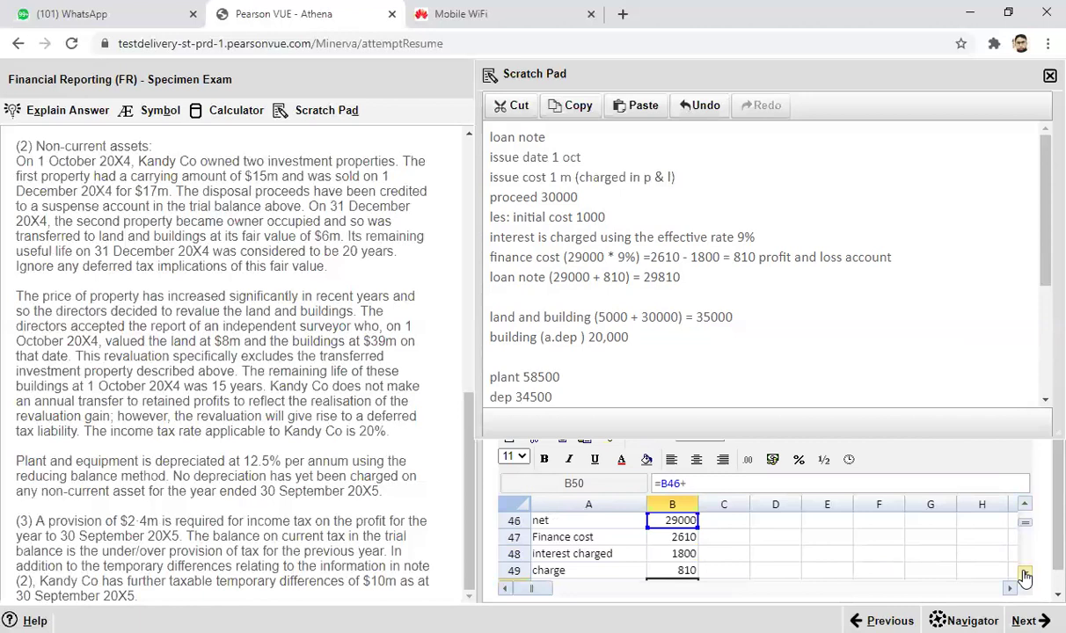
pyautogui.click(1025, 574)
pyautogui.write('+')
pyautogui.click(685, 556)
pyautogui.press('Return')
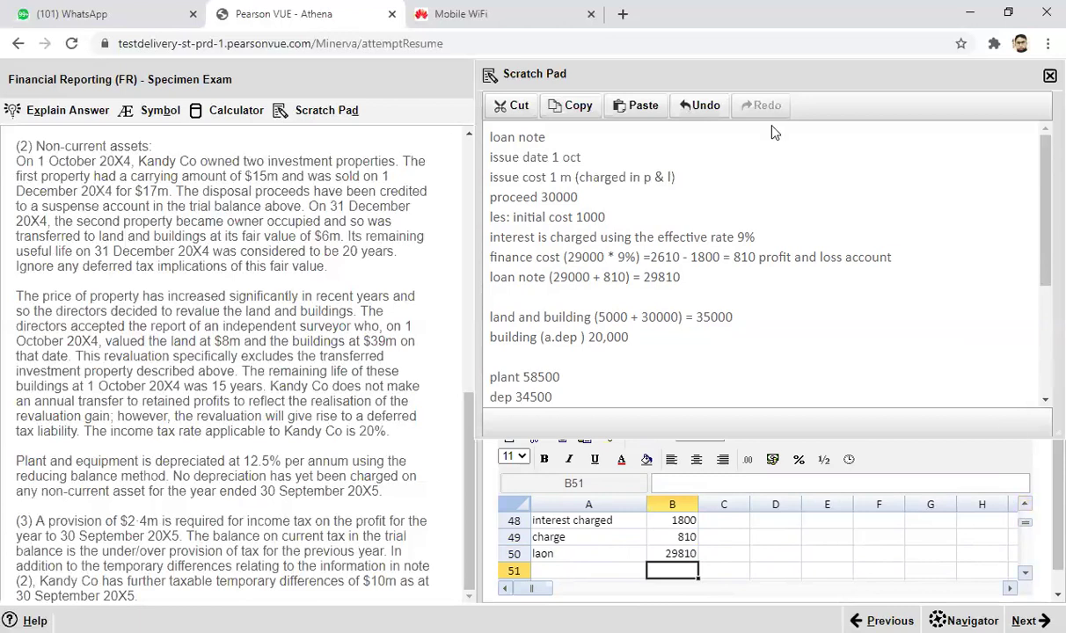
pyautogui.click(1049, 78)
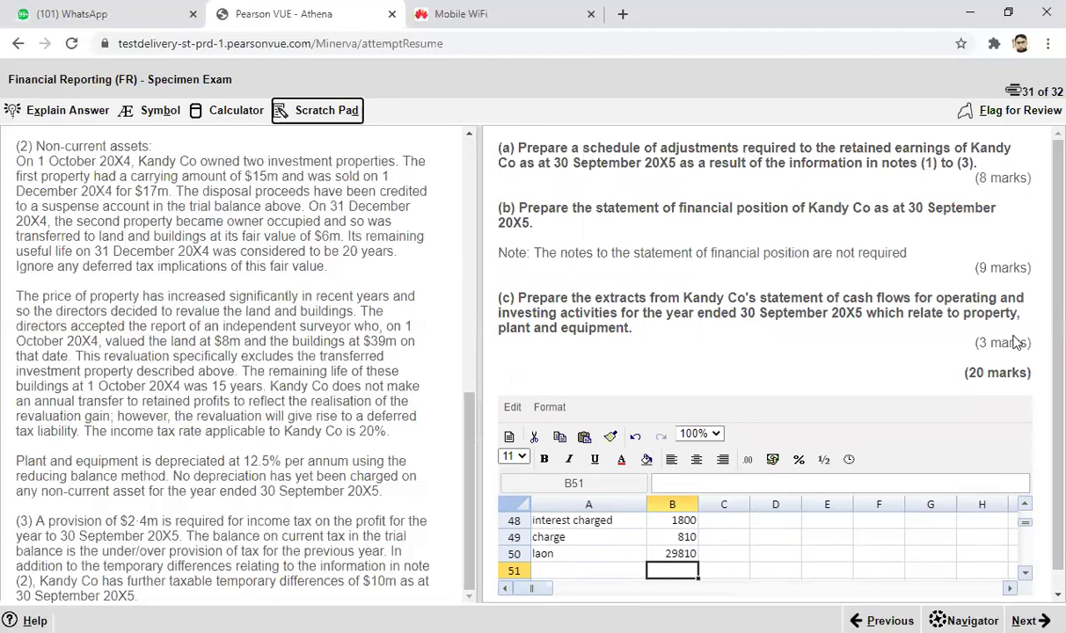
# Scroll the answer spreadsheet to the Retained Earnings schedule and drag the splitter to widen it.
pyautogui.scroll(-1, 1039, 466)
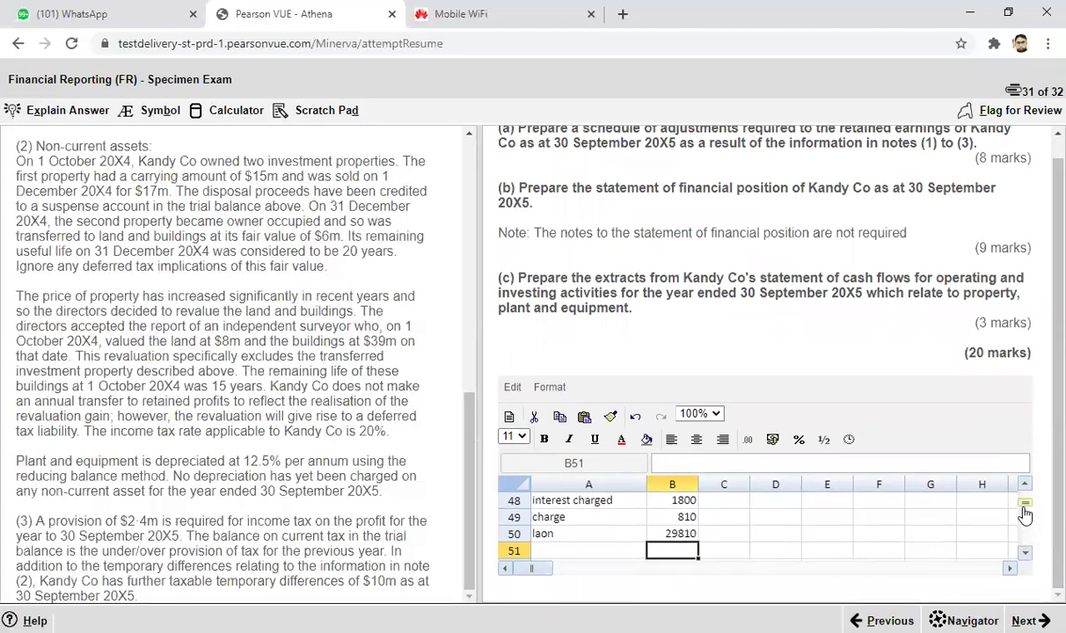
pyautogui.moveTo(1026, 499); pyautogui.dragTo(1026, 501)
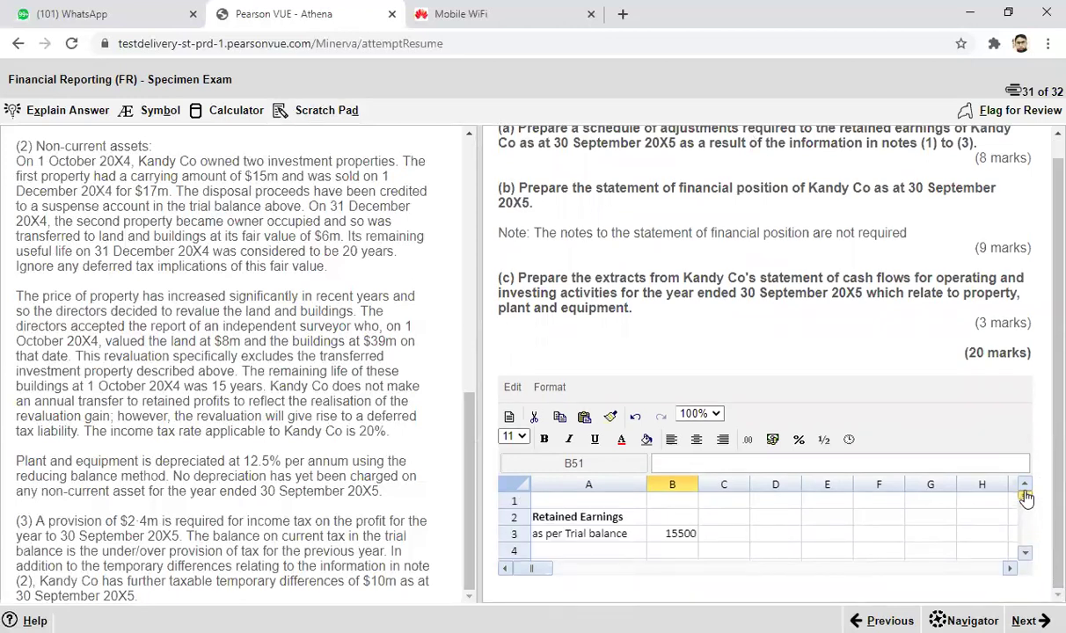
pyautogui.click(1025, 554)
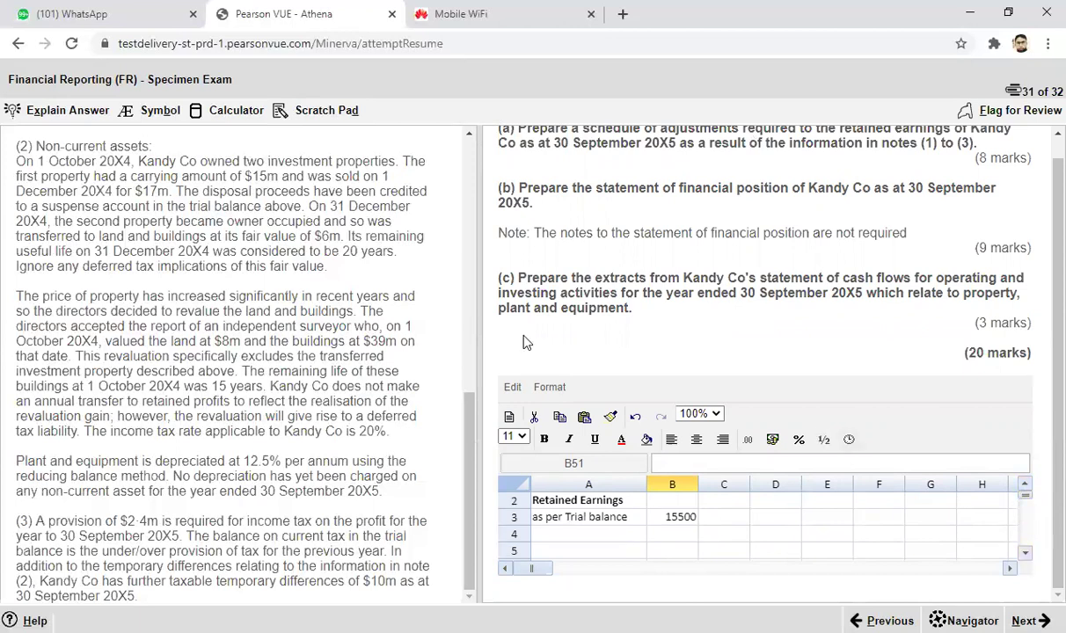
pyautogui.moveTo(481, 341); pyautogui.dragTo(120, 313)
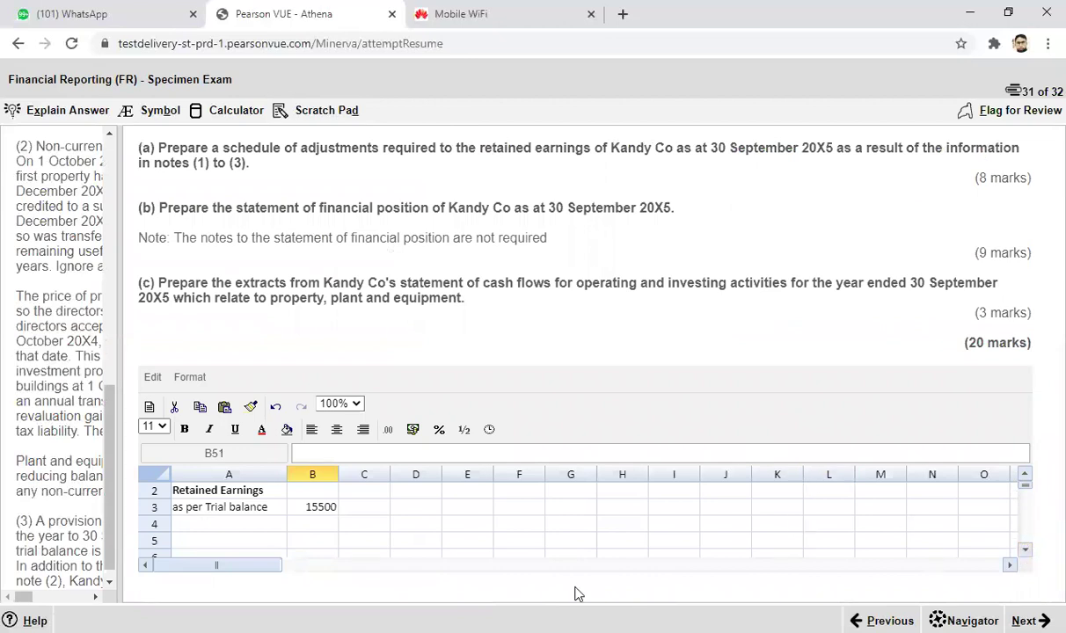
# Enter 'issue cost' with 1000 in row 4 of the Retained Earnings schedule.
pyautogui.click(247, 528)
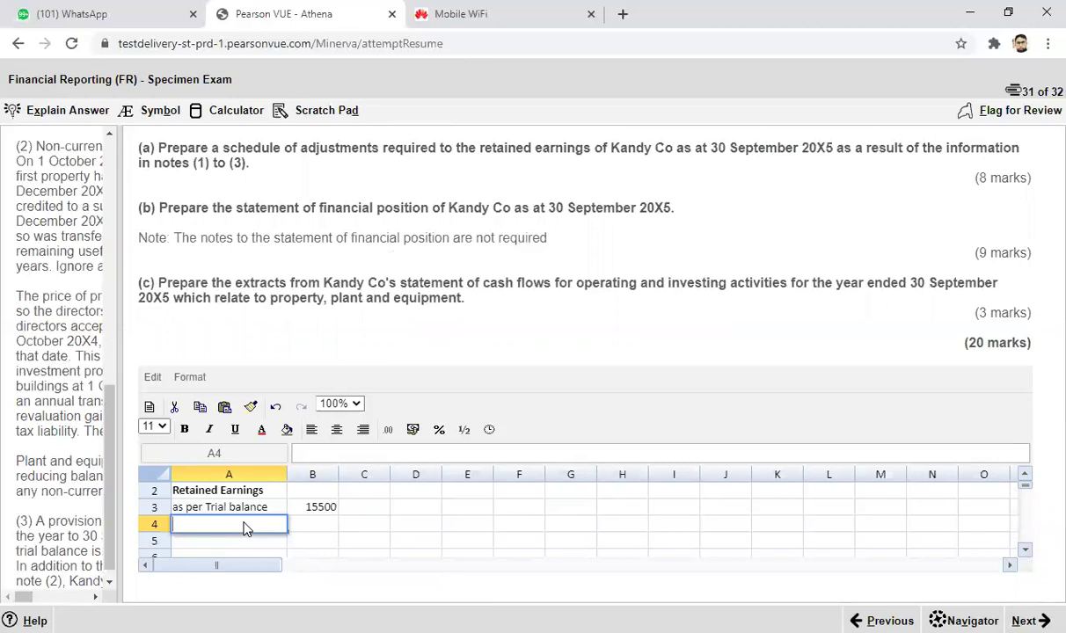
pyautogui.write('issue cost')
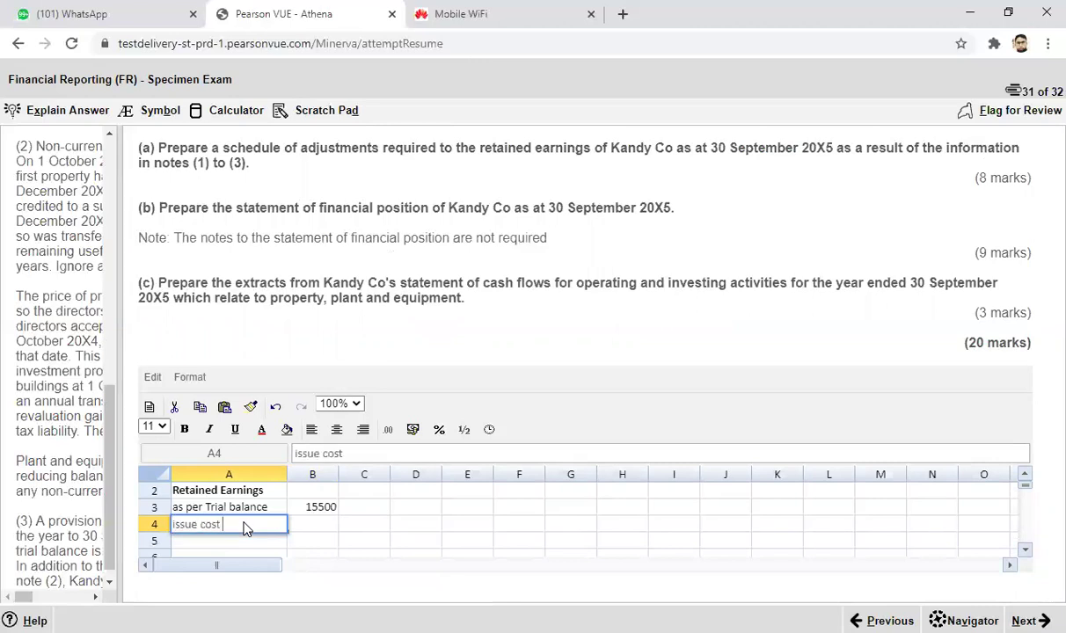
pyautogui.click(315, 526)
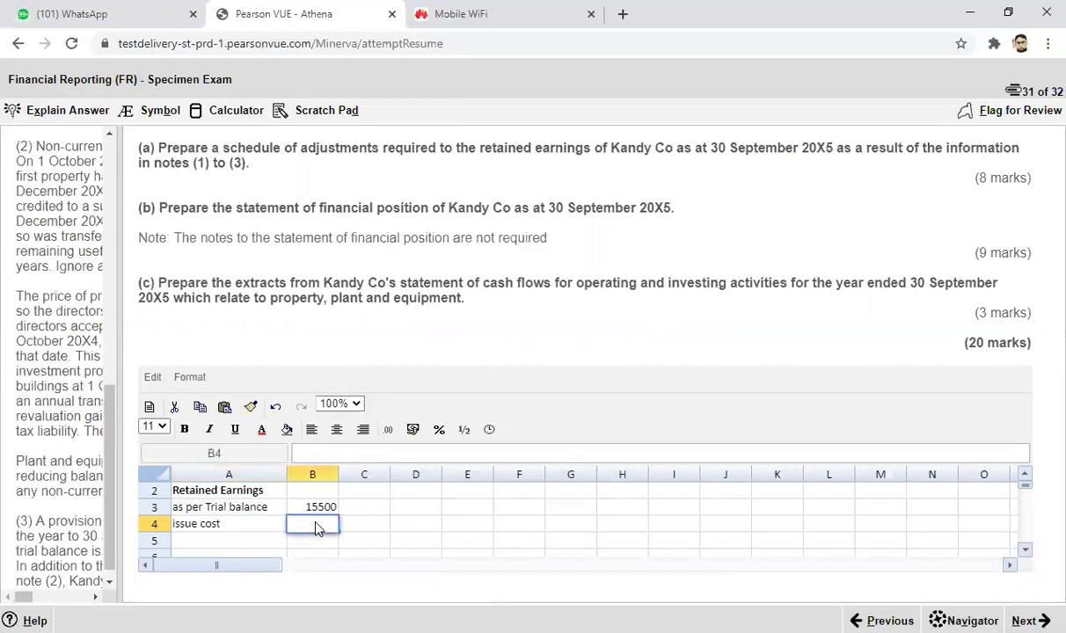
pyautogui.write('1000')
# Enter 'finance cost' of -2610 in row 5 and begin the 'gain on investent property' label in A6.
pyautogui.click(223, 546)
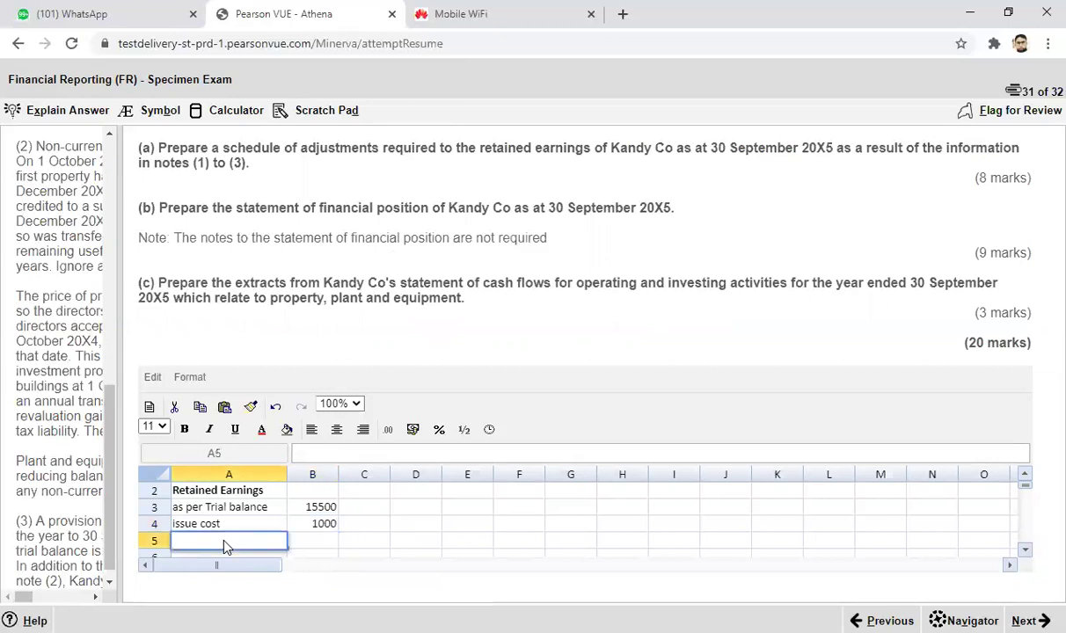
pyautogui.write('finance cost')
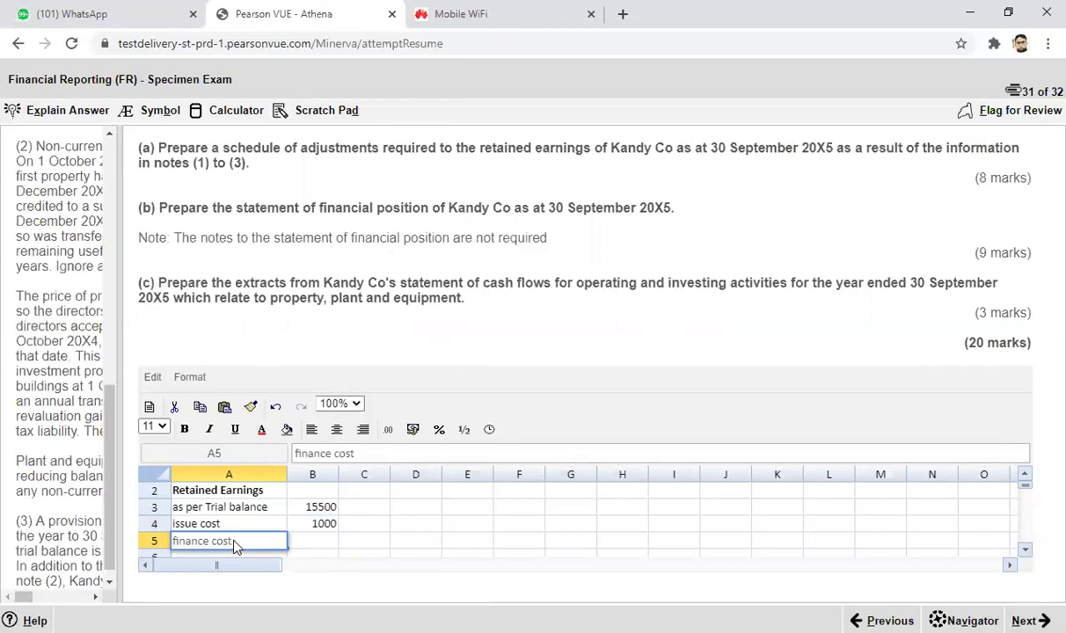
pyautogui.click(297, 542)
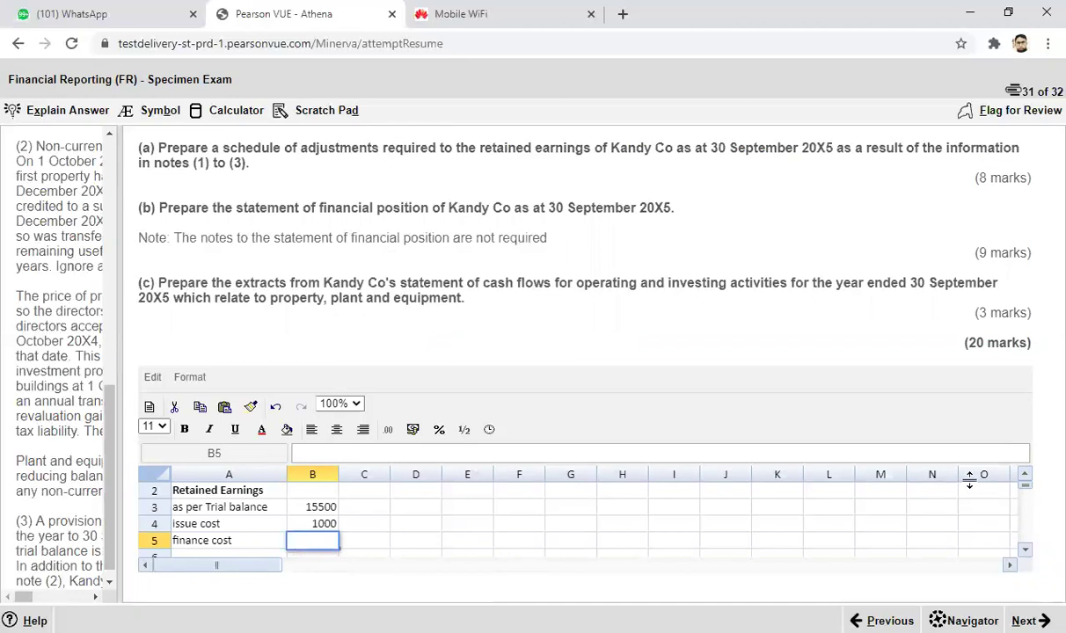
pyautogui.write('261')
pyautogui.write('0')
pyautogui.write('-')
pyautogui.click(1025, 551)
pyautogui.click(1025, 551)
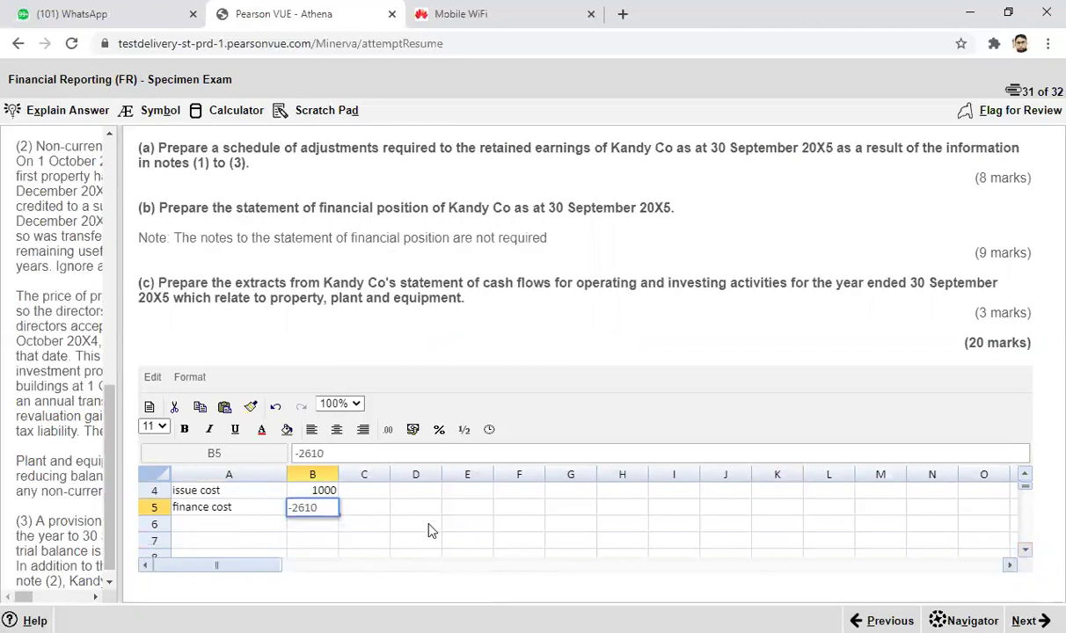
pyautogui.click(220, 526)
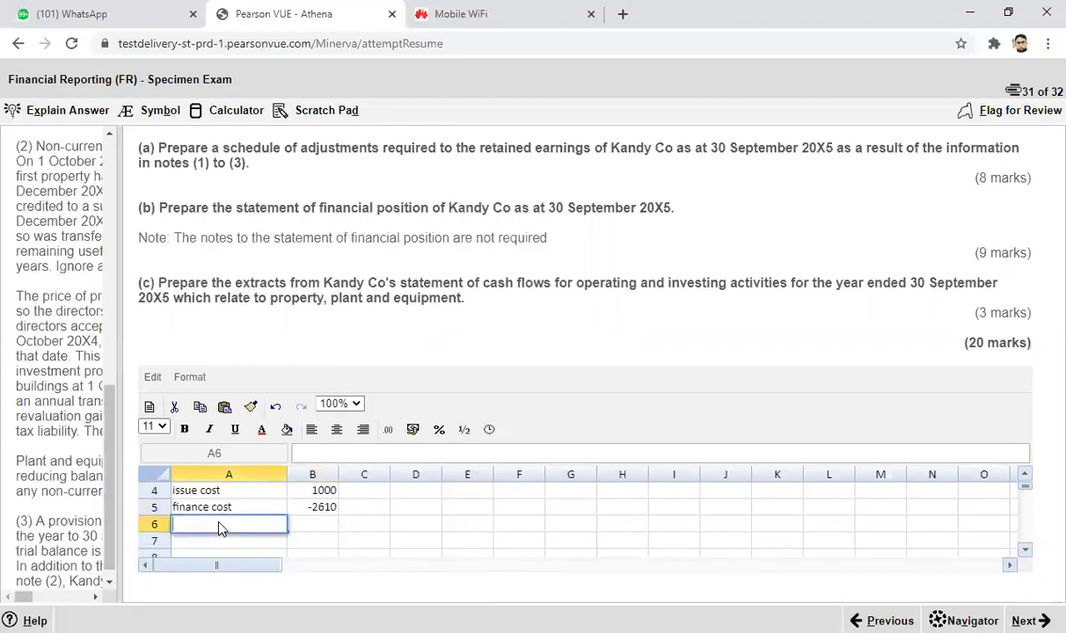
pyautogui.write('gain on invest')
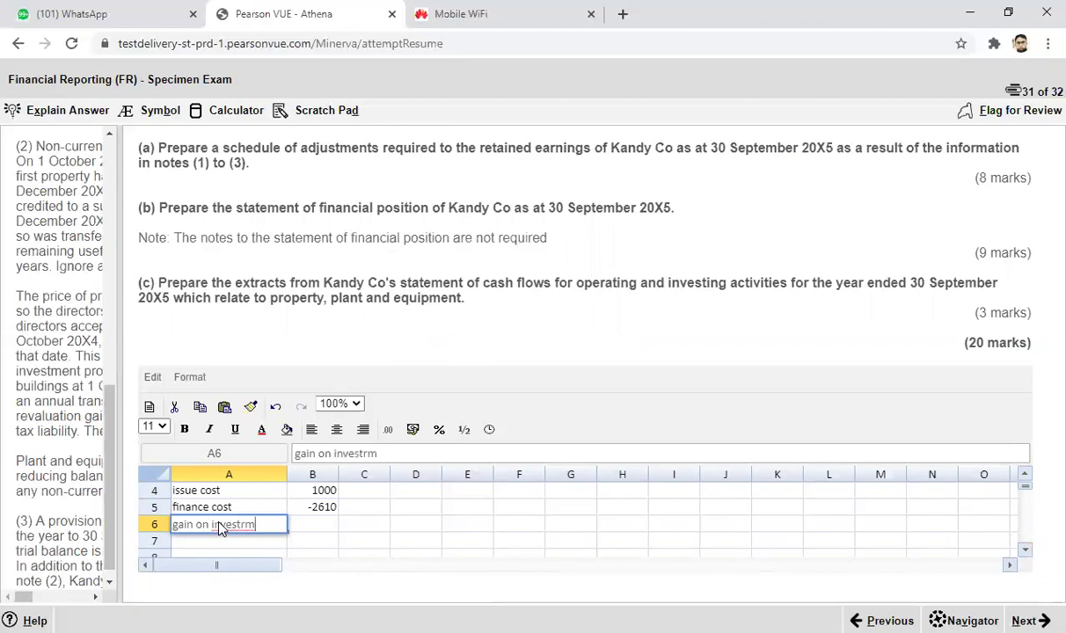
pyautogui.write('ent property')
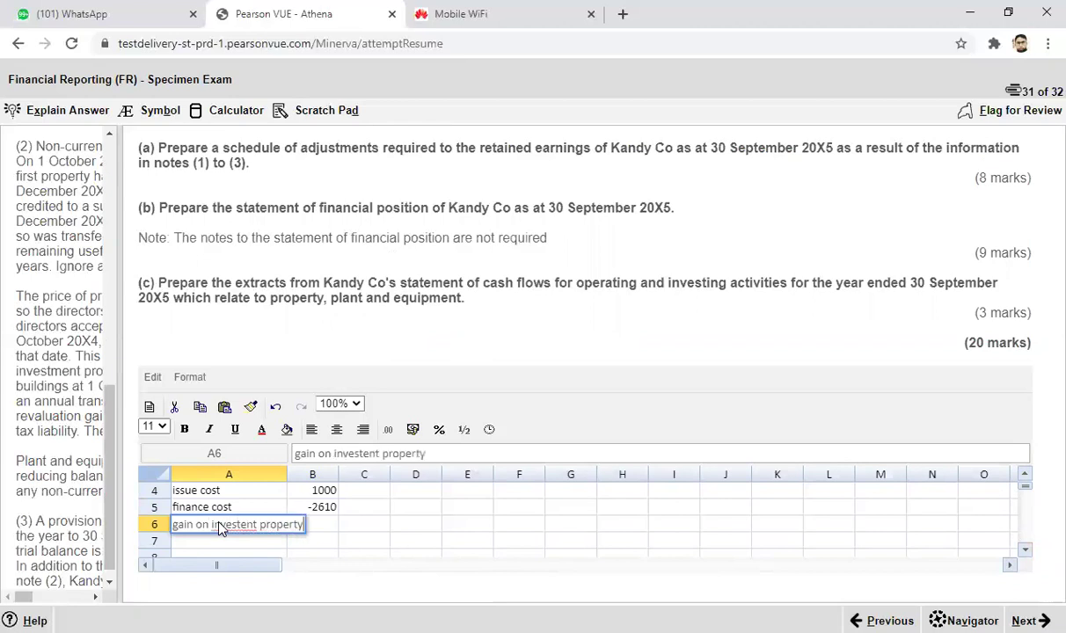
pyautogui.click(393, 525)
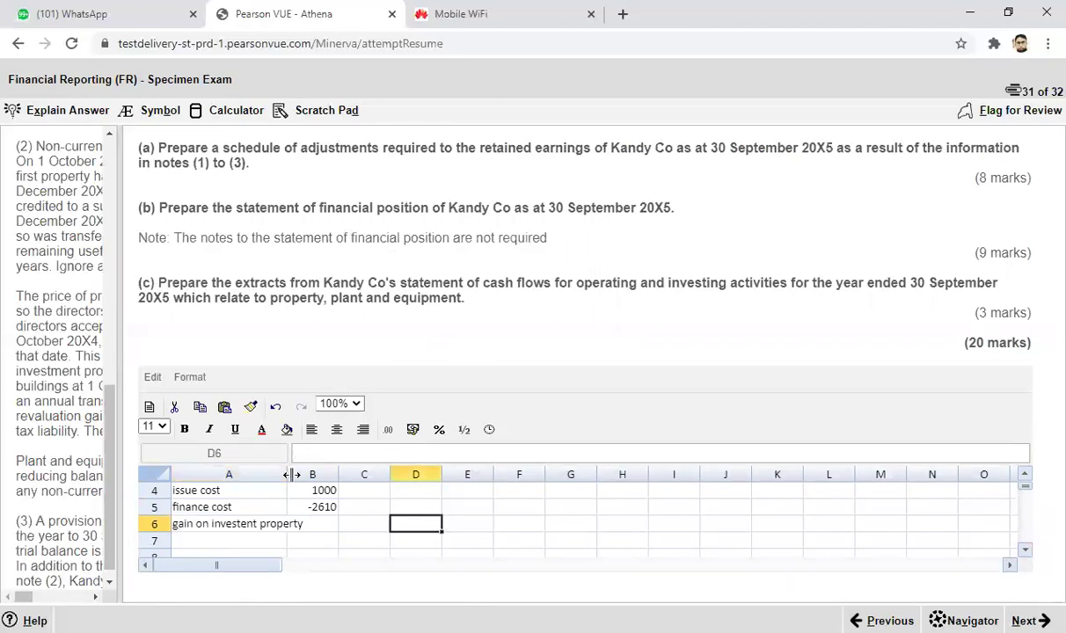
pyautogui.moveTo(287, 475); pyautogui.dragTo(310, 480)
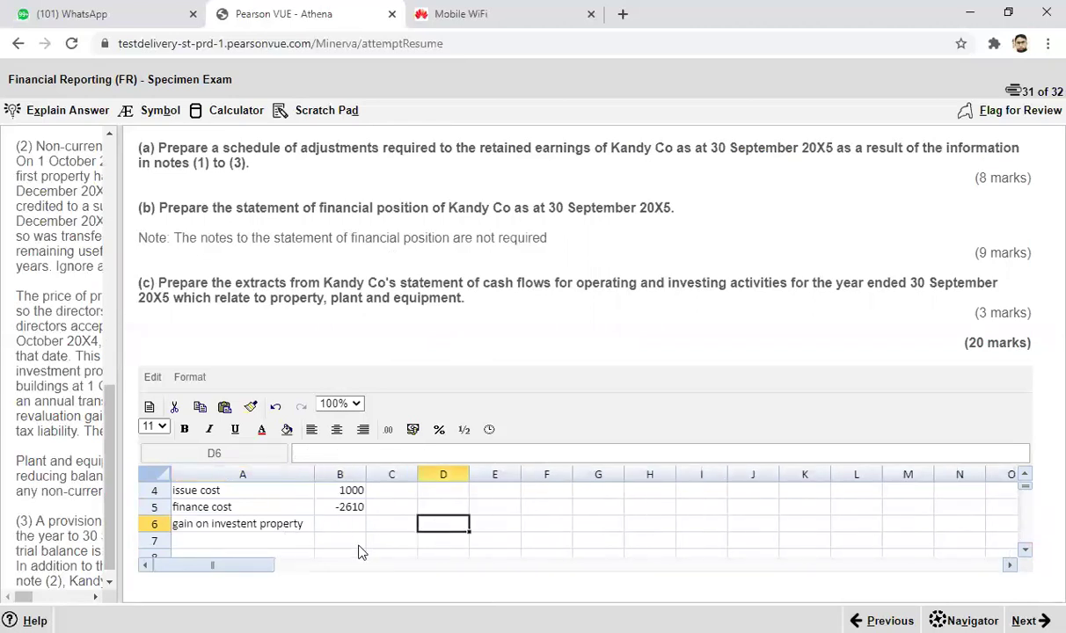
pyautogui.click(344, 524)
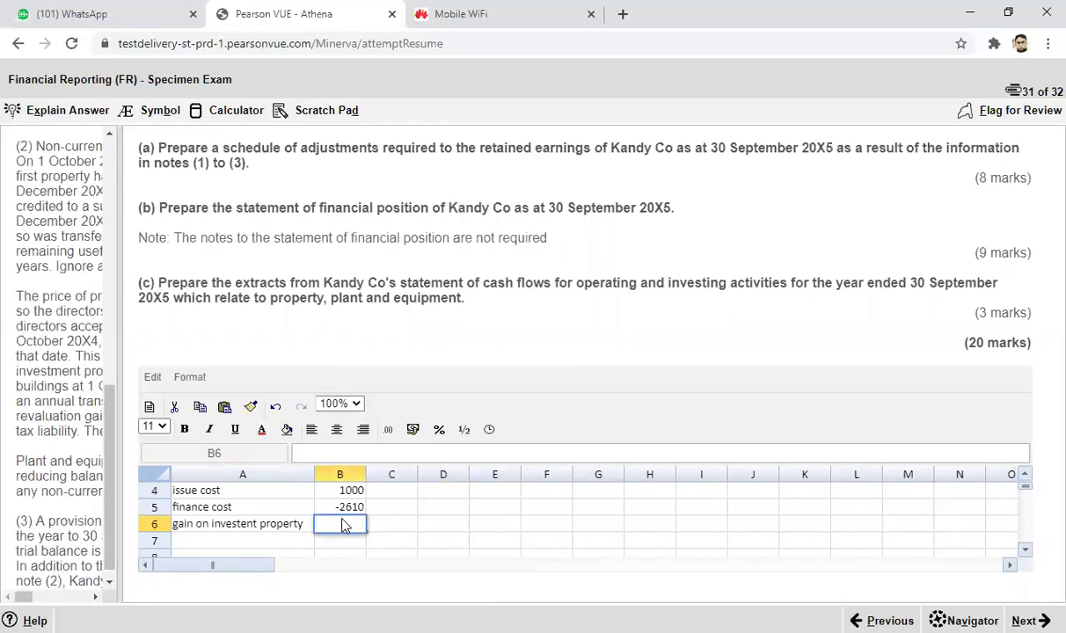
pyautogui.write('=17000-15000')
pyautogui.press('Return')
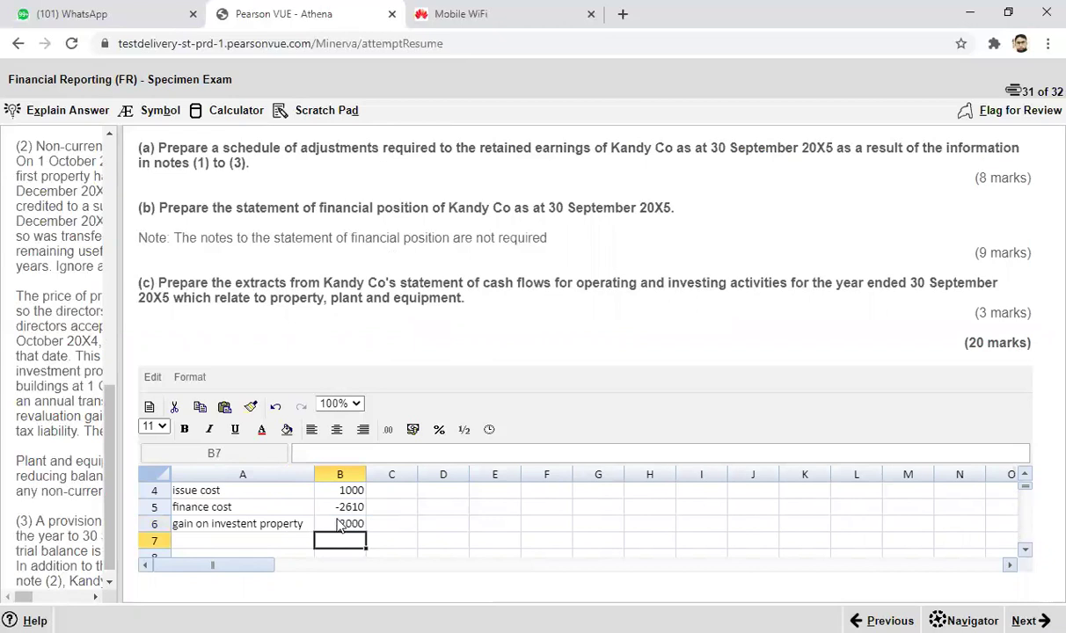
# Add a 'transfer of proerty' line of 1000 and begin a 'depreciation of building' label.
pyautogui.click(260, 543)
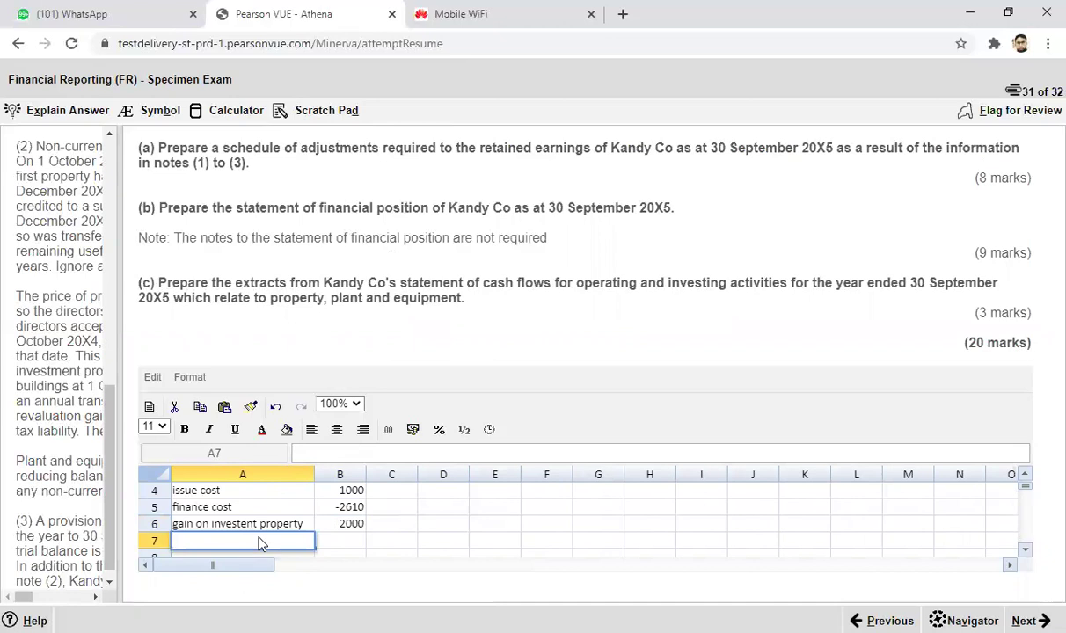
pyautogui.write('transfer of proerty')
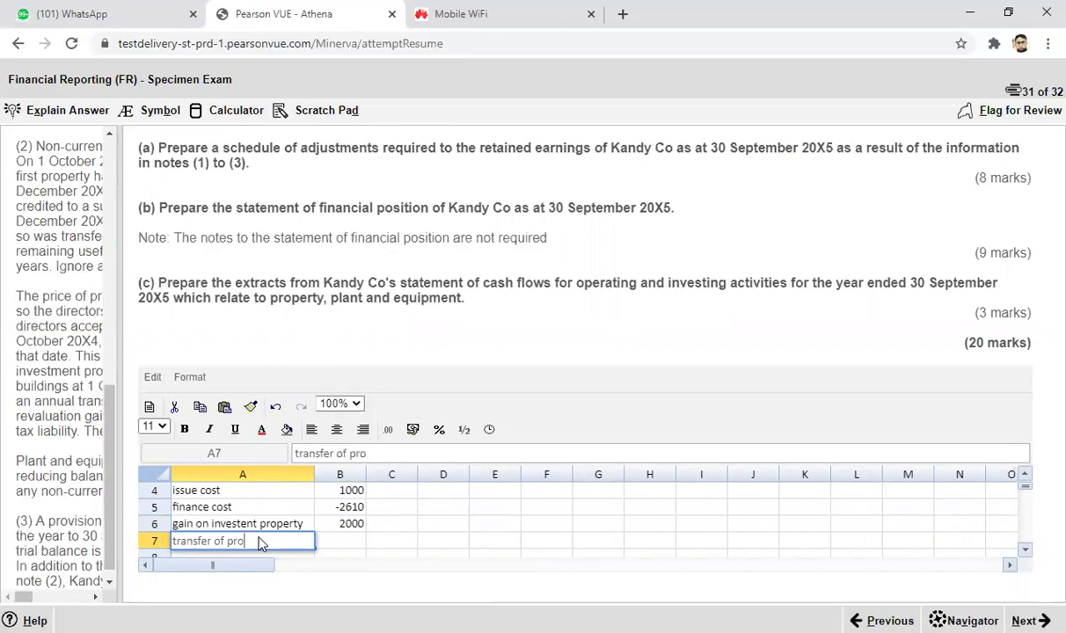
pyautogui.click(341, 547)
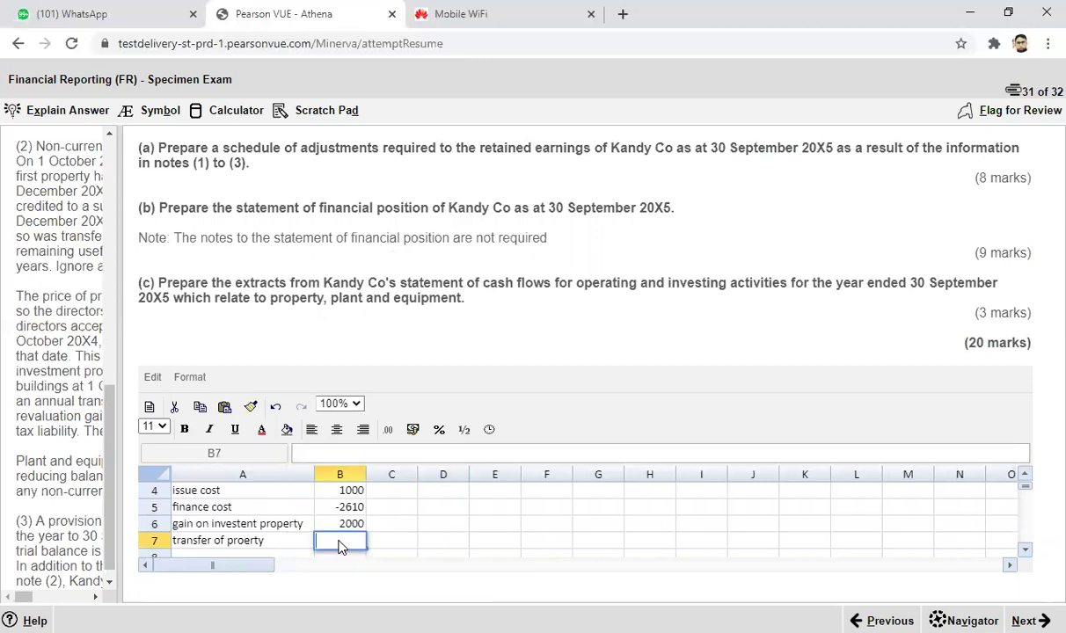
pyautogui.write('6')
pyautogui.write('6000')
pyautogui.write(' -5000')
pyautogui.press('Return')
pyautogui.click(234, 542)
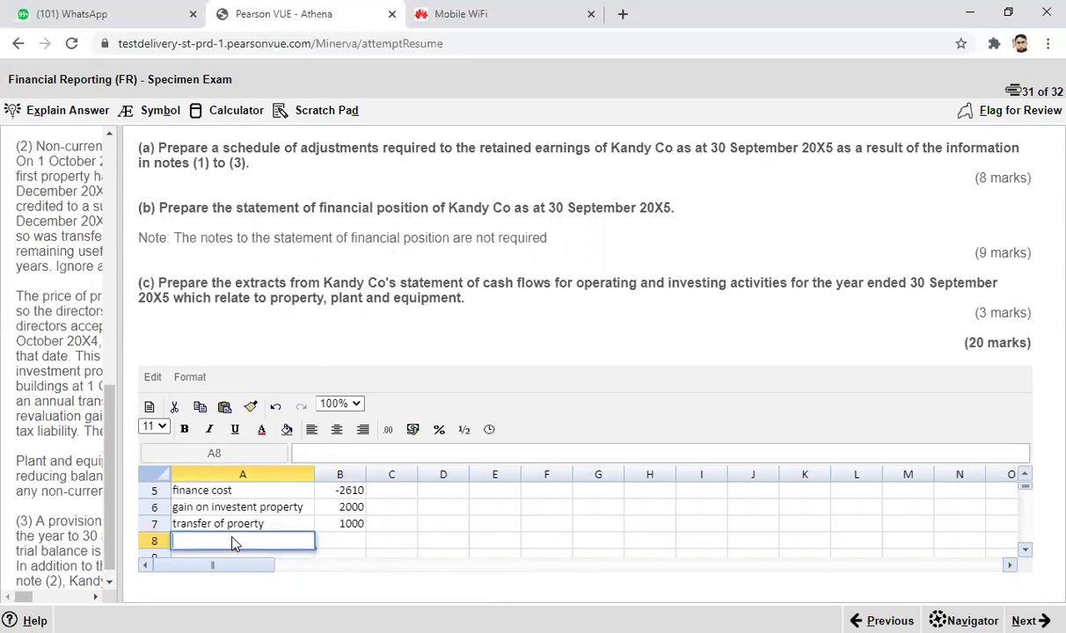
pyautogui.write('depreciation of')
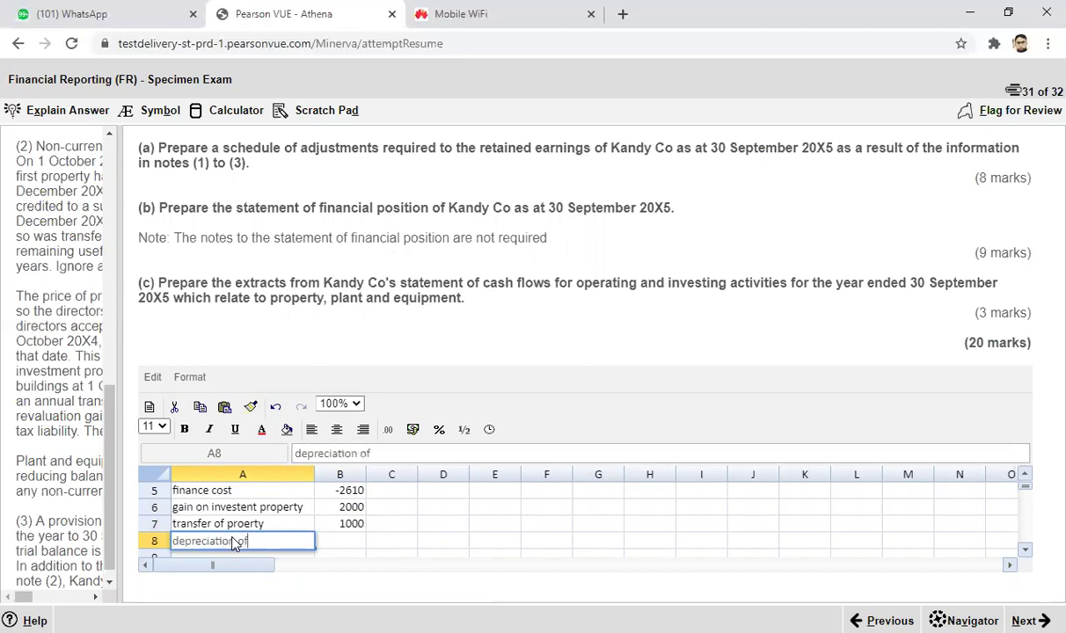
pyautogui.write(' building')
# Link the depreciation of building amount in B8 to the total depreciation in B22.
pyautogui.click(1026, 550)
pyautogui.moveTo(1026, 553); pyautogui.dragTo(1026, 552)
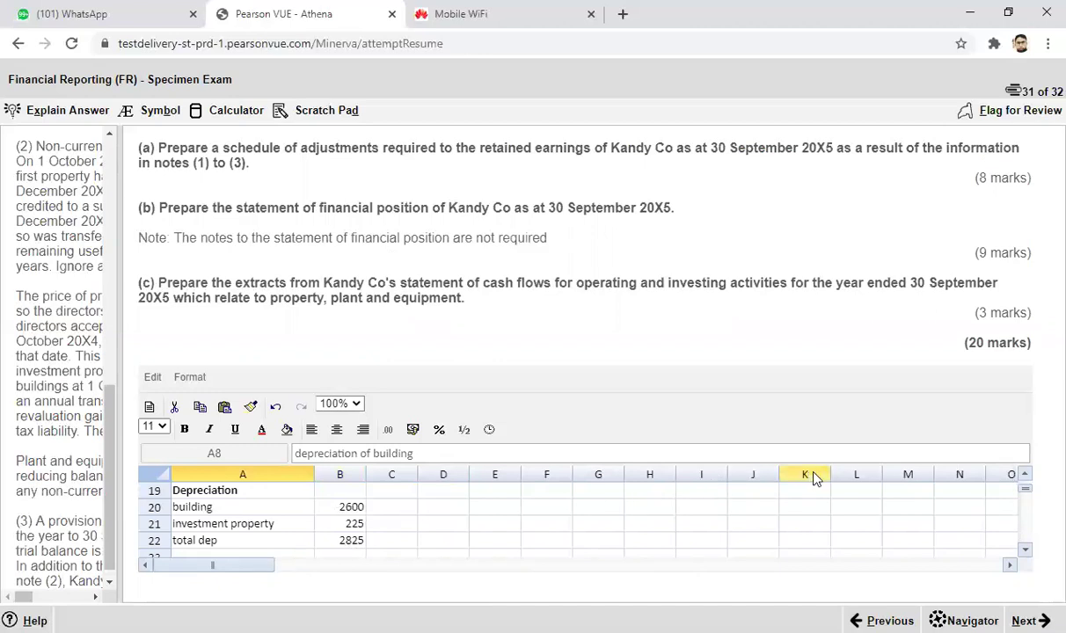
pyautogui.moveTo(1025, 479); pyautogui.dragTo(1025, 480)
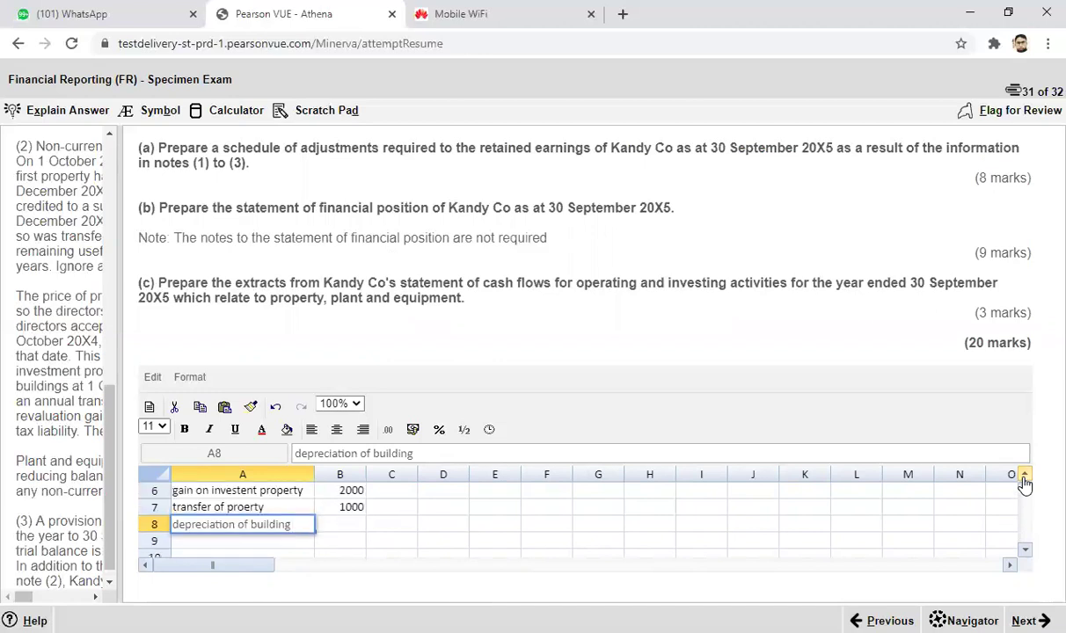
pyautogui.click(350, 526)
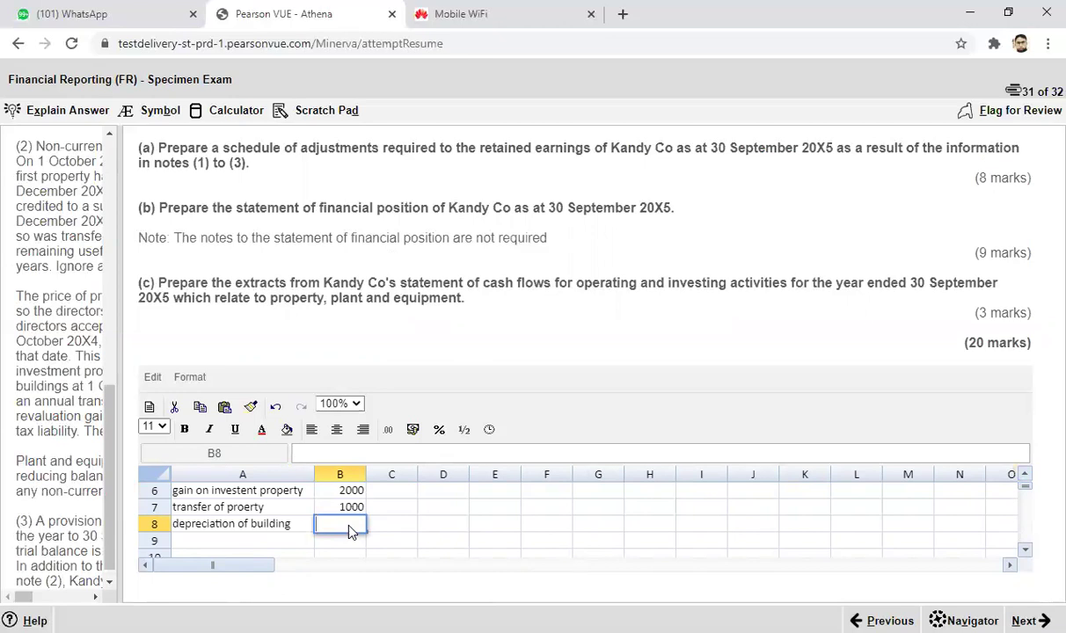
pyautogui.write('=')
pyautogui.click(1025, 550)
pyautogui.click(1025, 550)
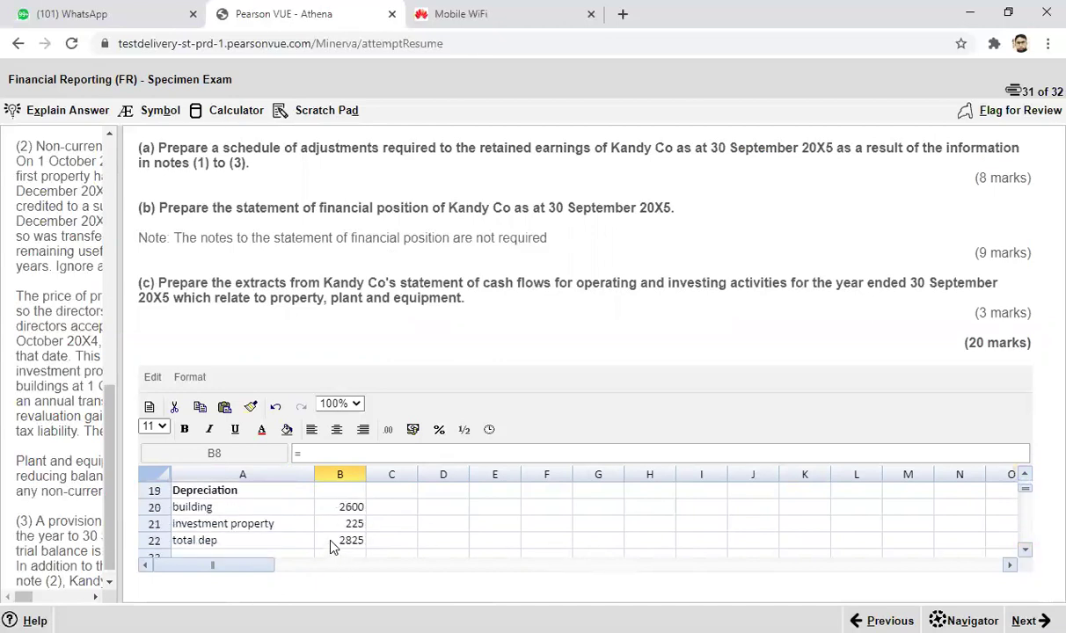
pyautogui.click(335, 546)
pyautogui.press('Return')
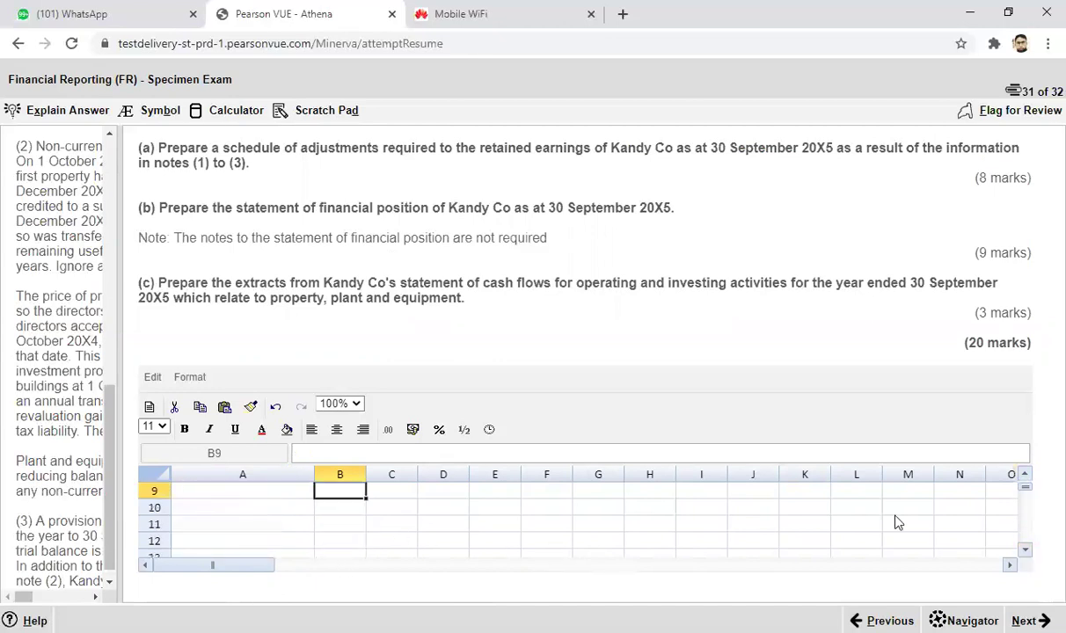
# Edit the B8 formula to =-B22 so it deducts 2825.
pyautogui.click(1025, 475)
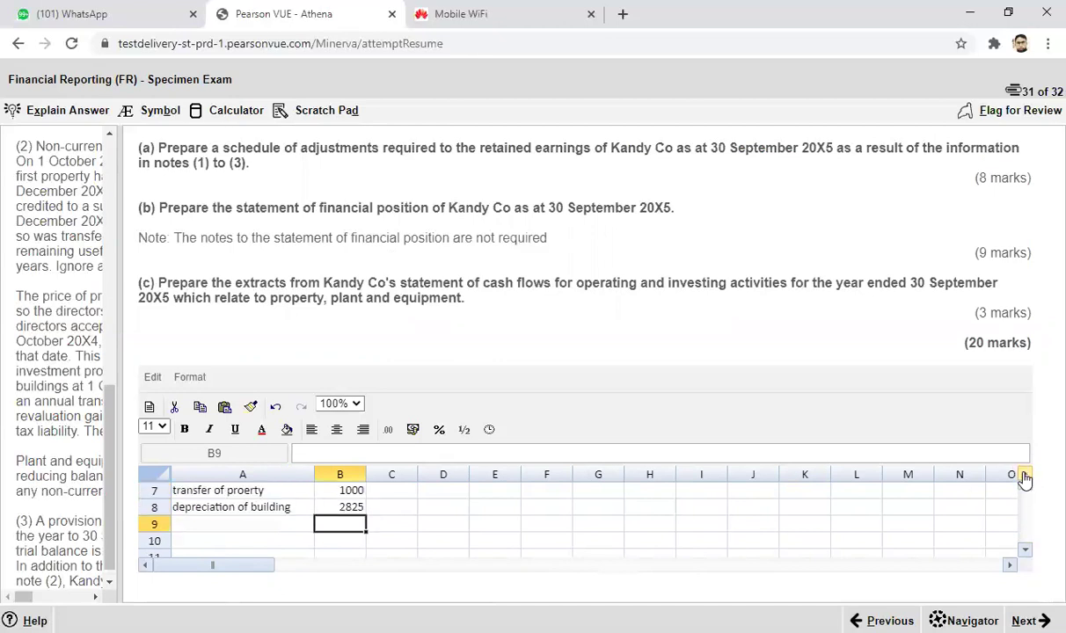
pyautogui.click(1025, 475)
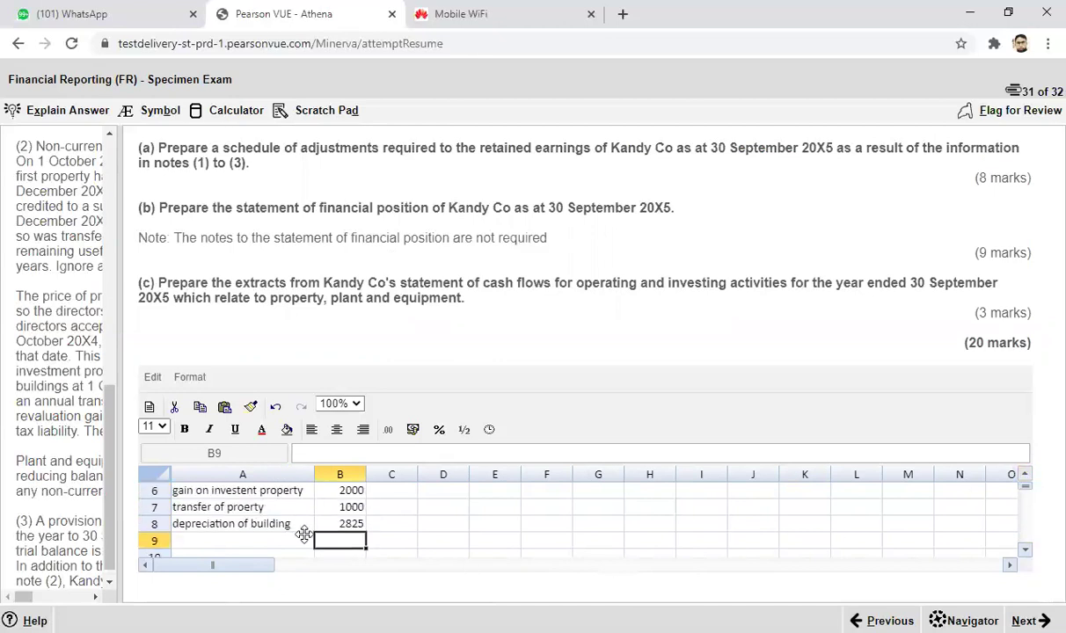
pyautogui.click(345, 525)
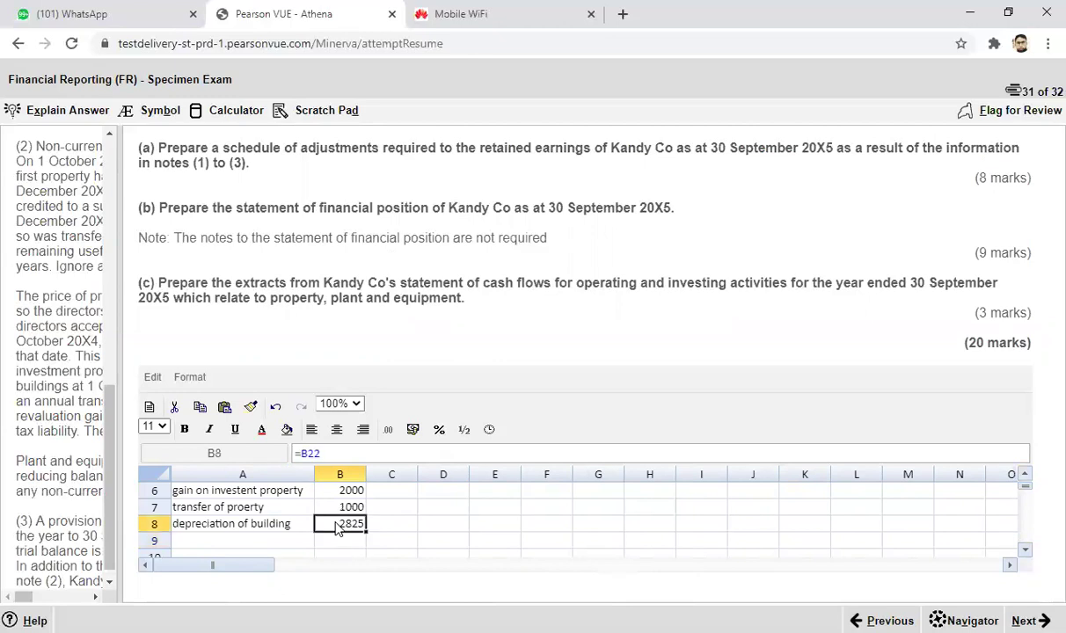
pyautogui.click(306, 456)
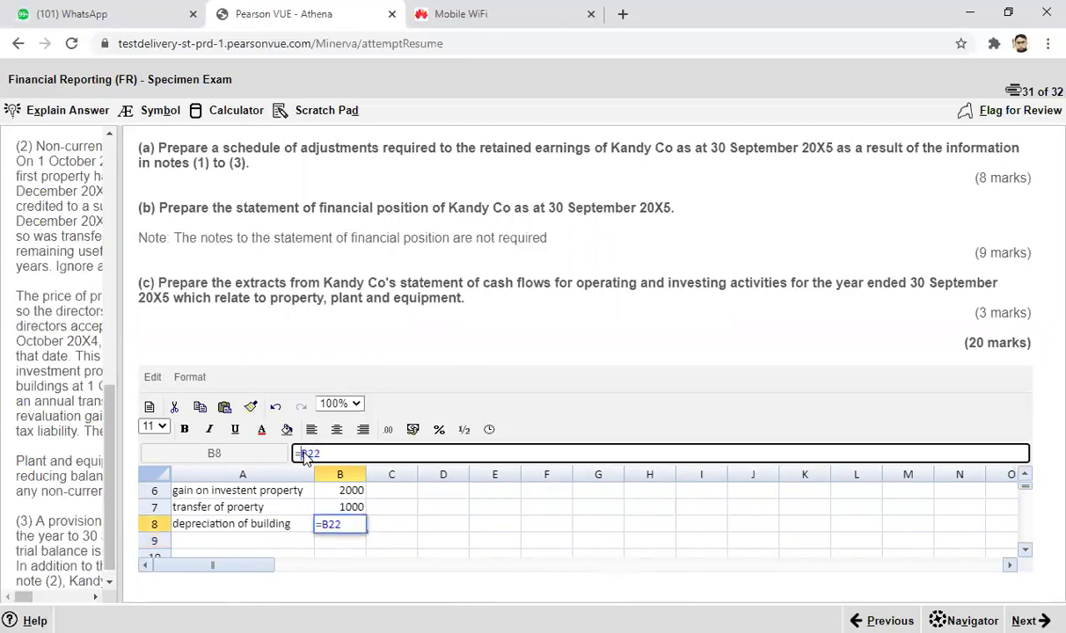
pyautogui.press('Return')
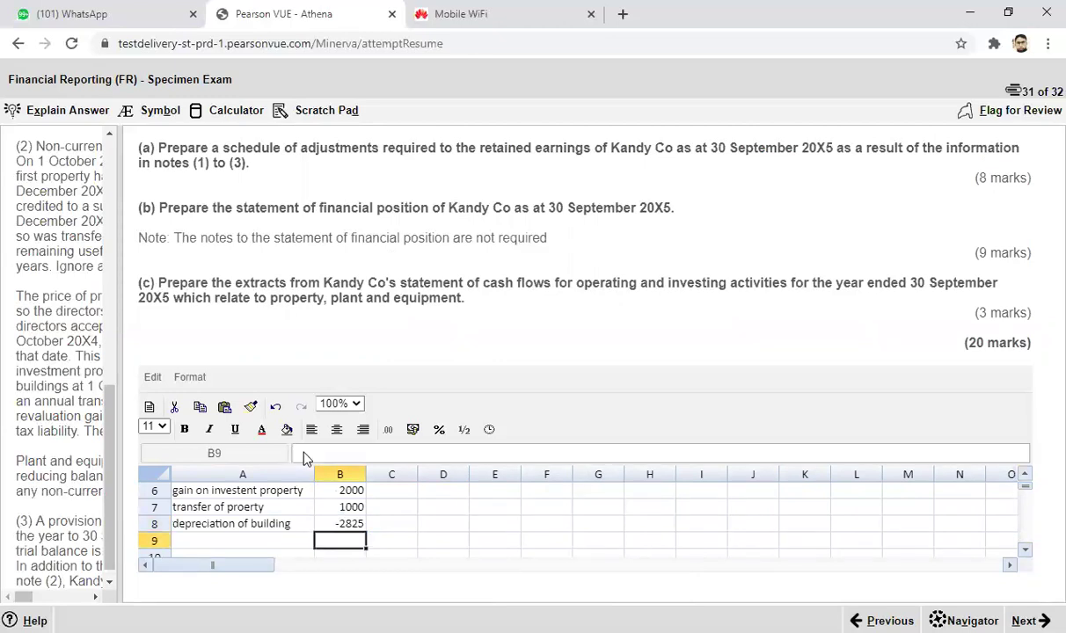
# Label row 9 of the schedule 'dep of plant'.
pyautogui.click(224, 543)
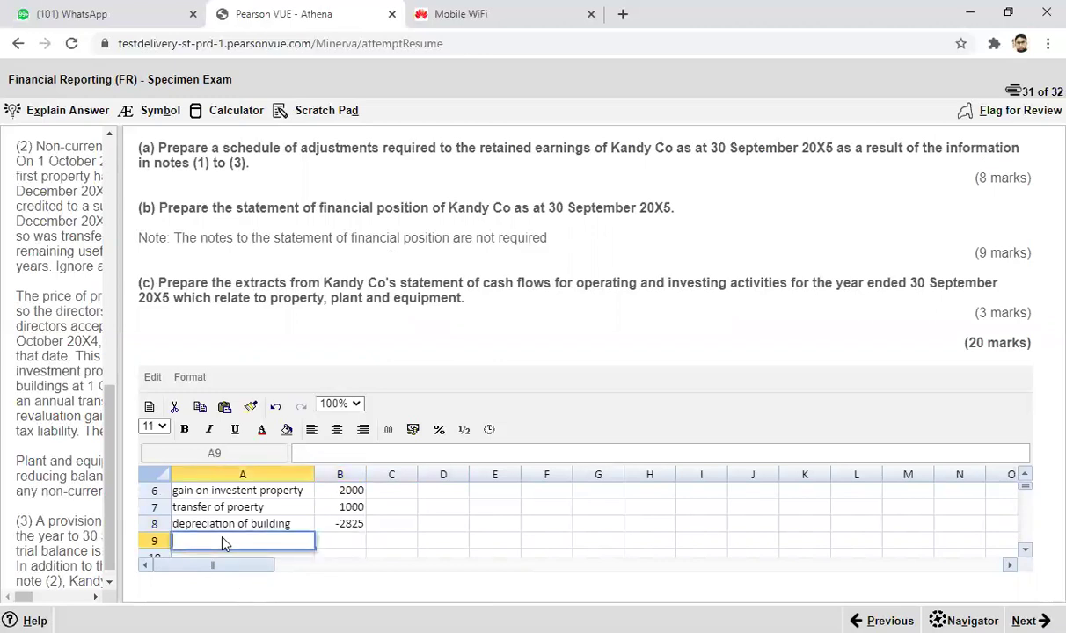
pyautogui.write('dep of plant v')
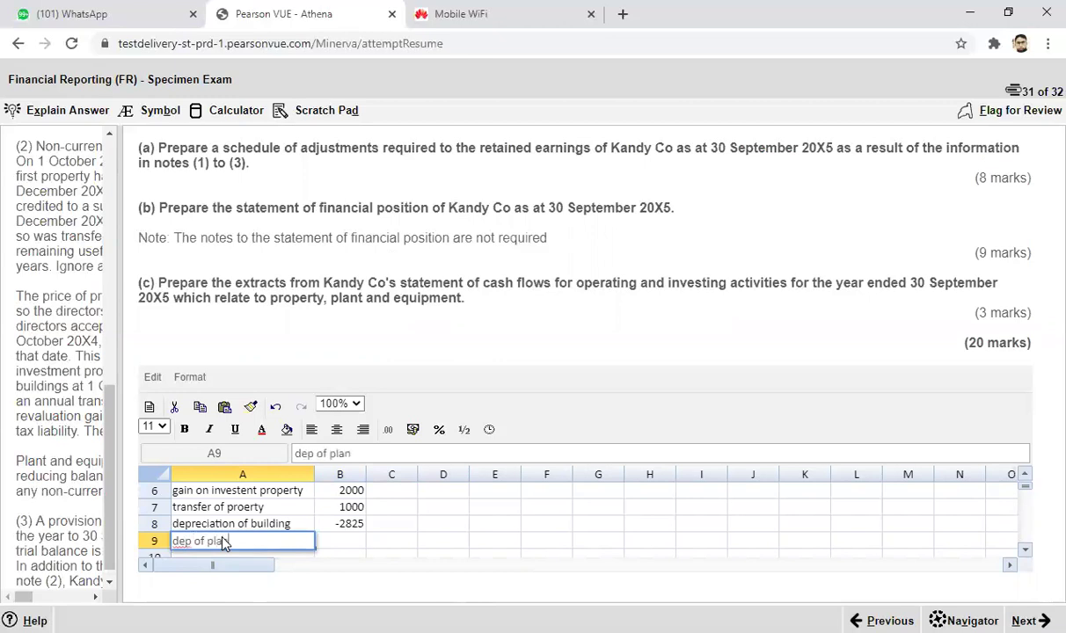
pyautogui.press('BackSpace')
pyautogui.scroll(-5, 1025, 552)
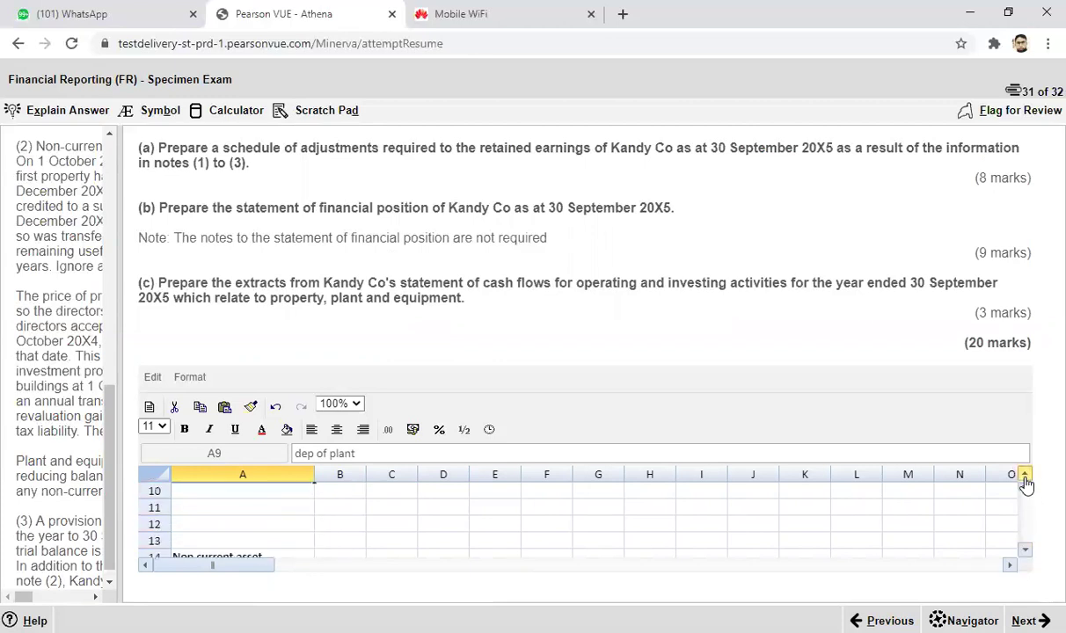
pyautogui.scroll(1, 1021, 479)
# Enter =-B26 in B9 to deduct the 3000 plant depreciation.
pyautogui.click(336, 509)
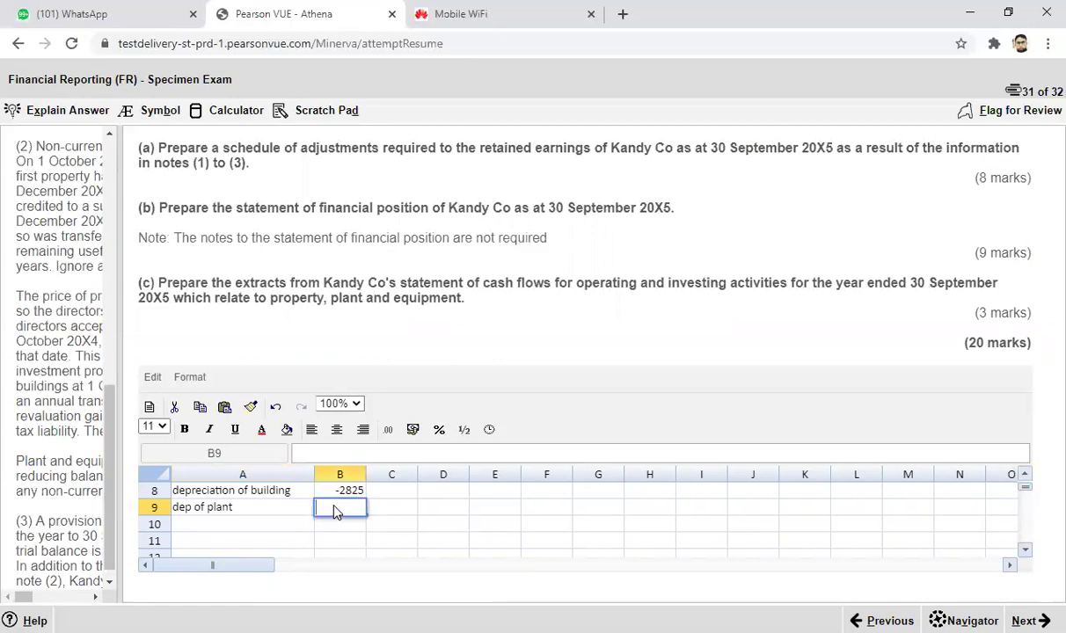
pyautogui.write('=-')
pyautogui.scroll(-1, 1028, 552)
pyautogui.scroll(-3, 1027, 552)
pyautogui.scroll(-1, 1027, 553)
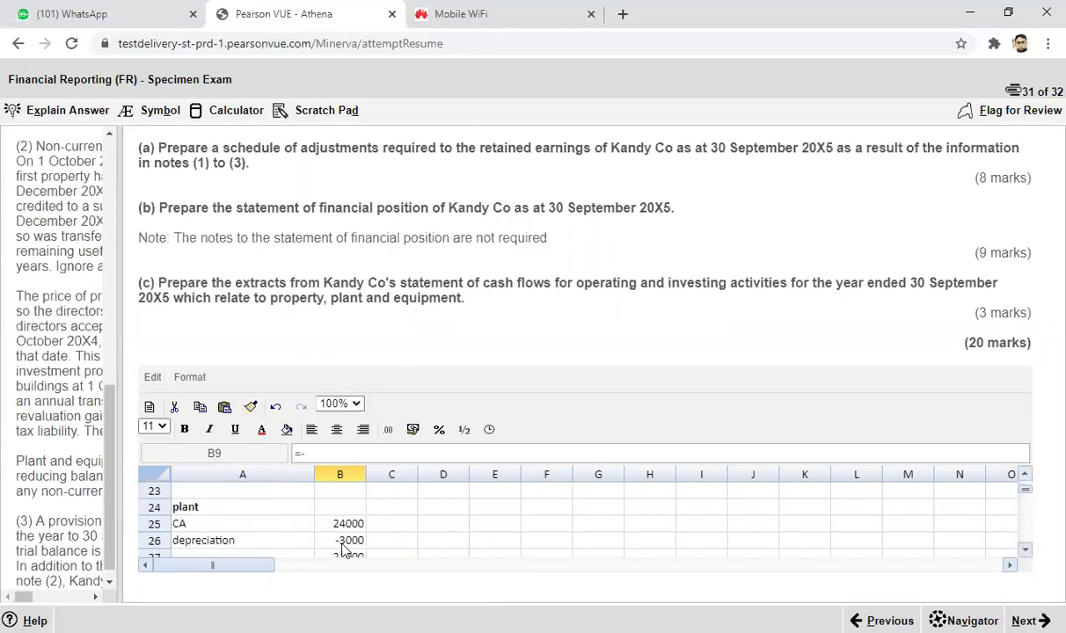
pyautogui.click(318, 454)
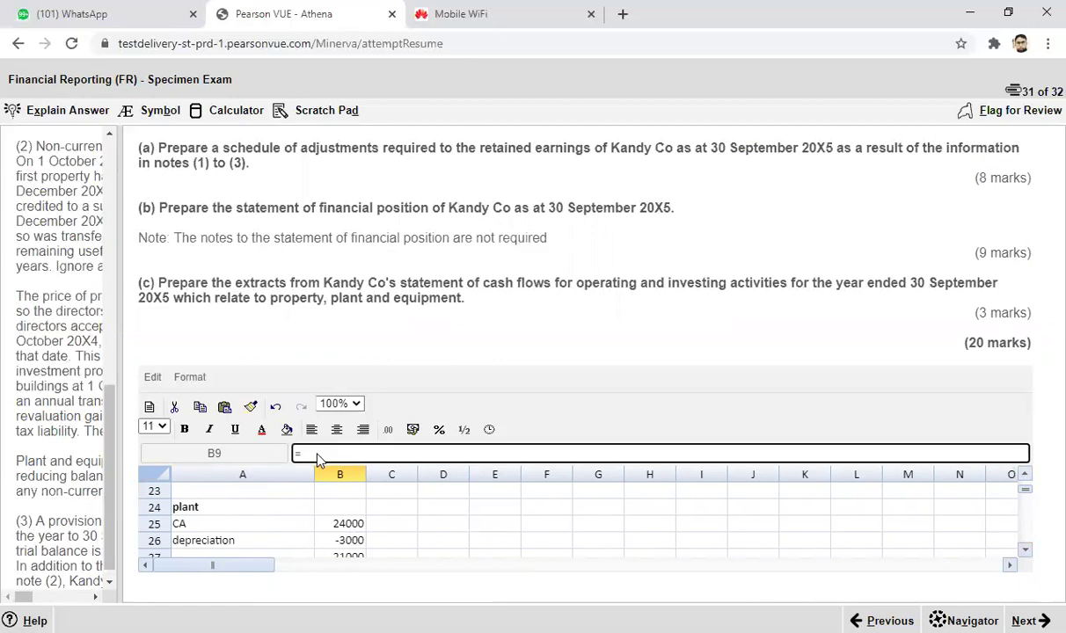
pyautogui.click(343, 543)
pyautogui.press('Return')
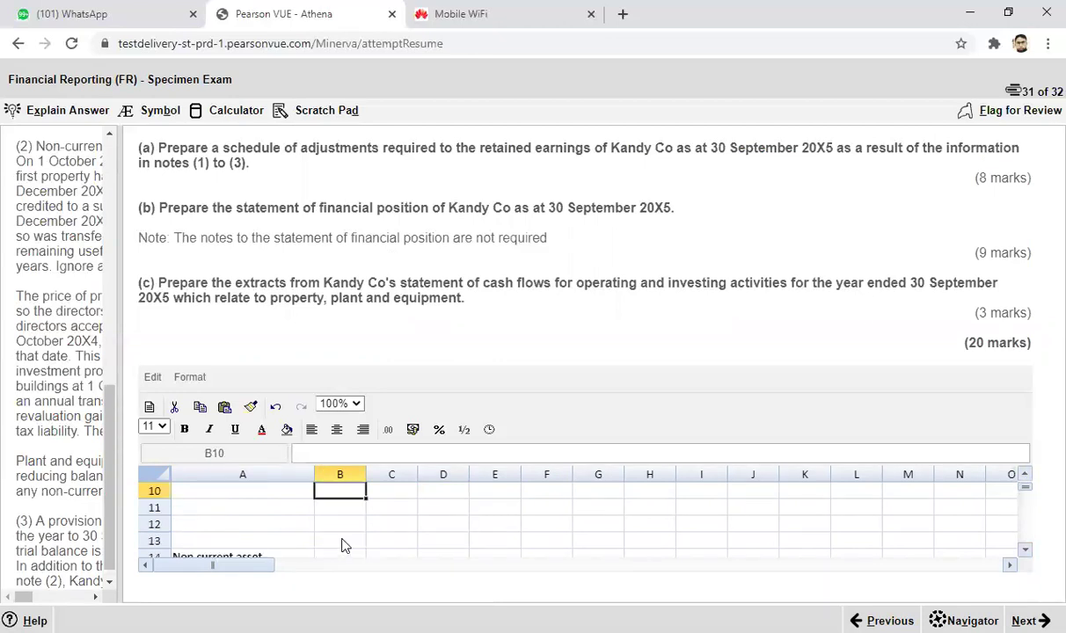
pyautogui.click(1025, 476)
pyautogui.click(1025, 476)
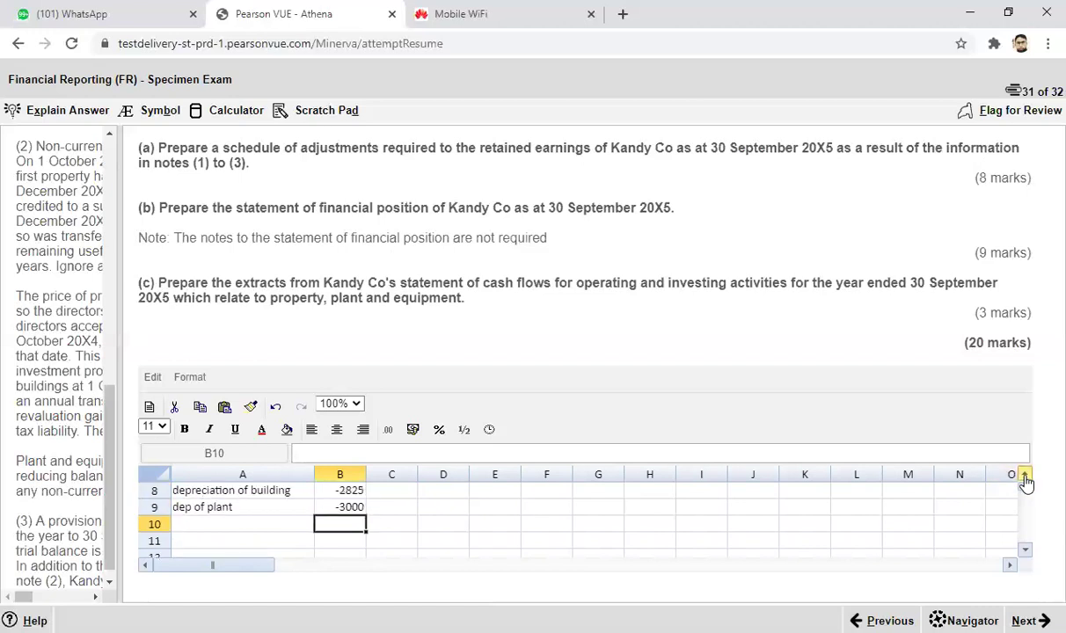
pyautogui.click(1025, 476)
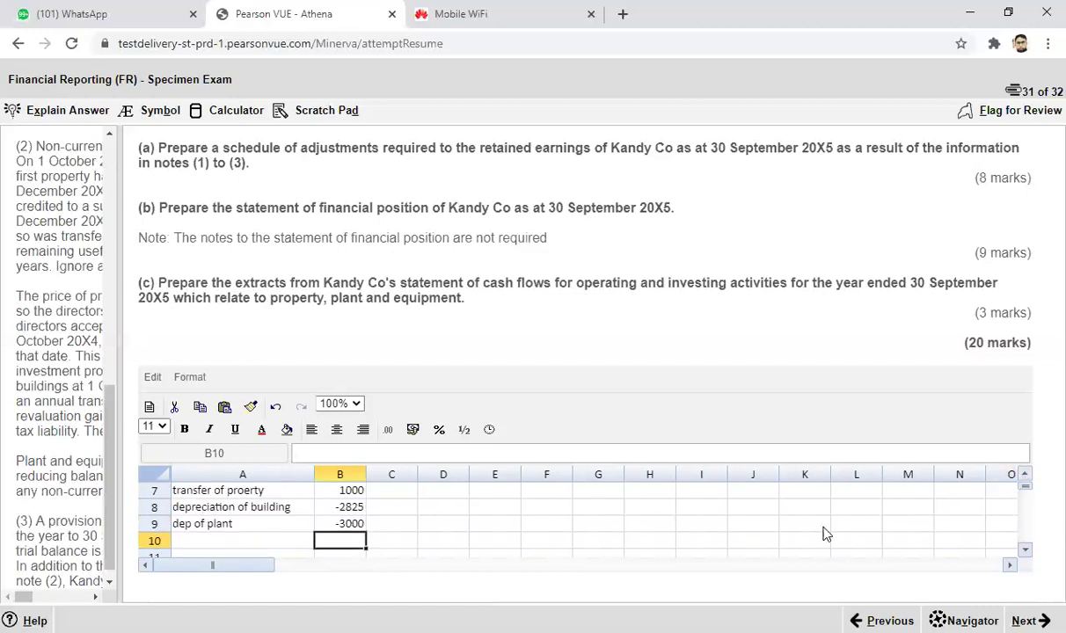
# Add a 'tax charge' row whose amount references the tax figure in B34 (-800).
pyautogui.doubleClick(205, 542)
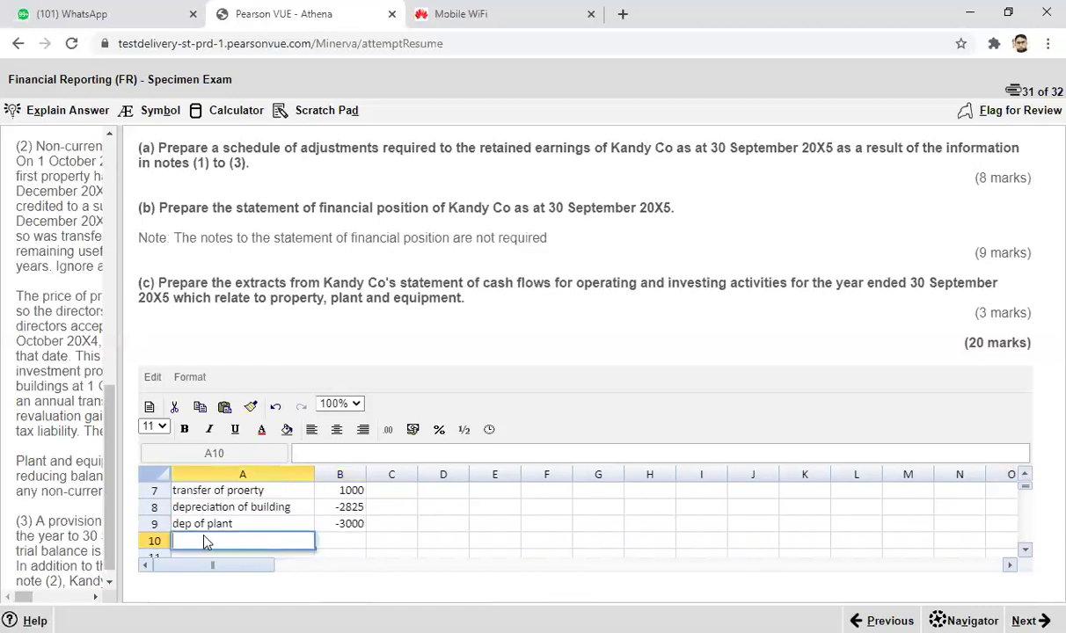
pyautogui.write('inco')
pyautogui.press('BackSpace')
pyautogui.press('BackSpace')
pyautogui.press('BackSpace')
pyautogui.press('BackSpace')
pyautogui.write('tax charge')
pyautogui.click(355, 546)
pyautogui.write('=-')
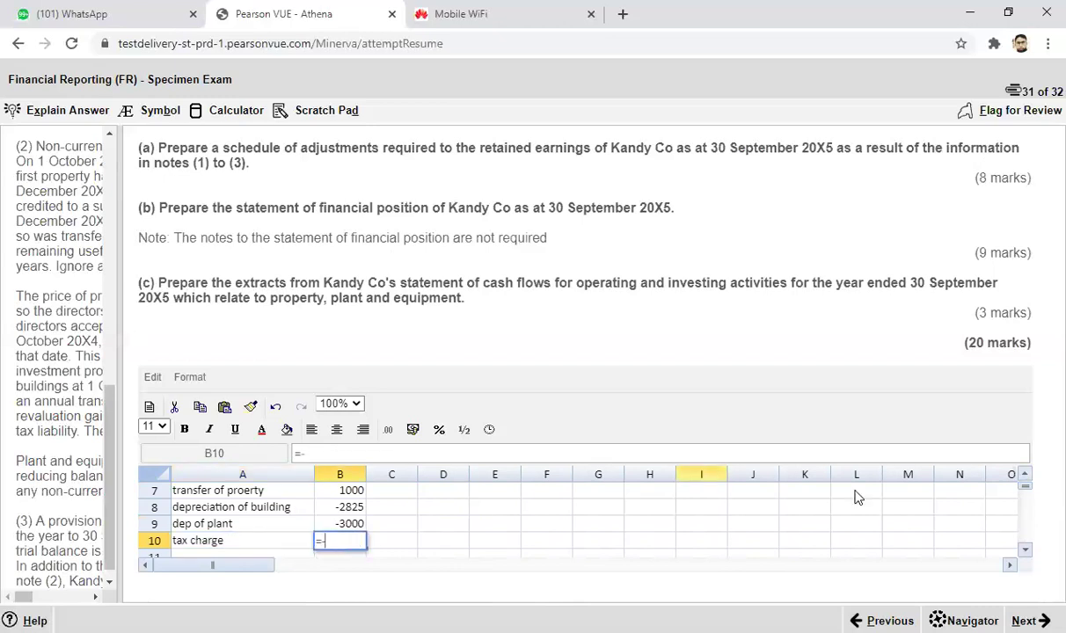
pyautogui.click(1025, 551)
pyautogui.moveTo(1025, 553); pyautogui.dragTo(1025, 553)
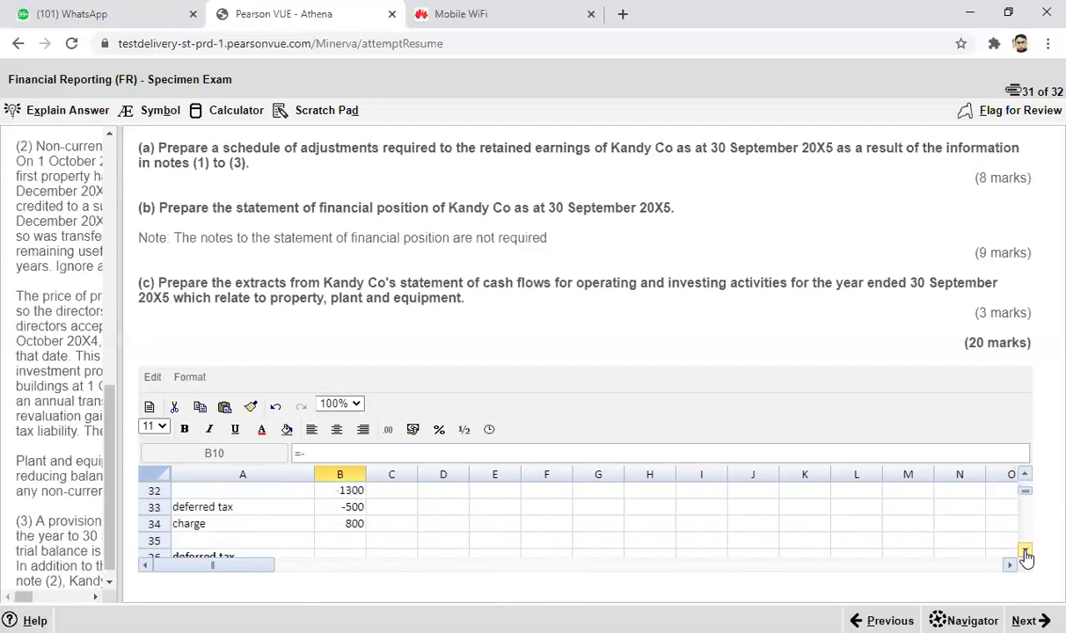
pyautogui.click(335, 526)
pyautogui.press('Return')
# Type the label 'Adjusted r.e' in the cell below the tax charge row.
pyautogui.moveTo(1026, 475); pyautogui.dragTo(1026, 475)
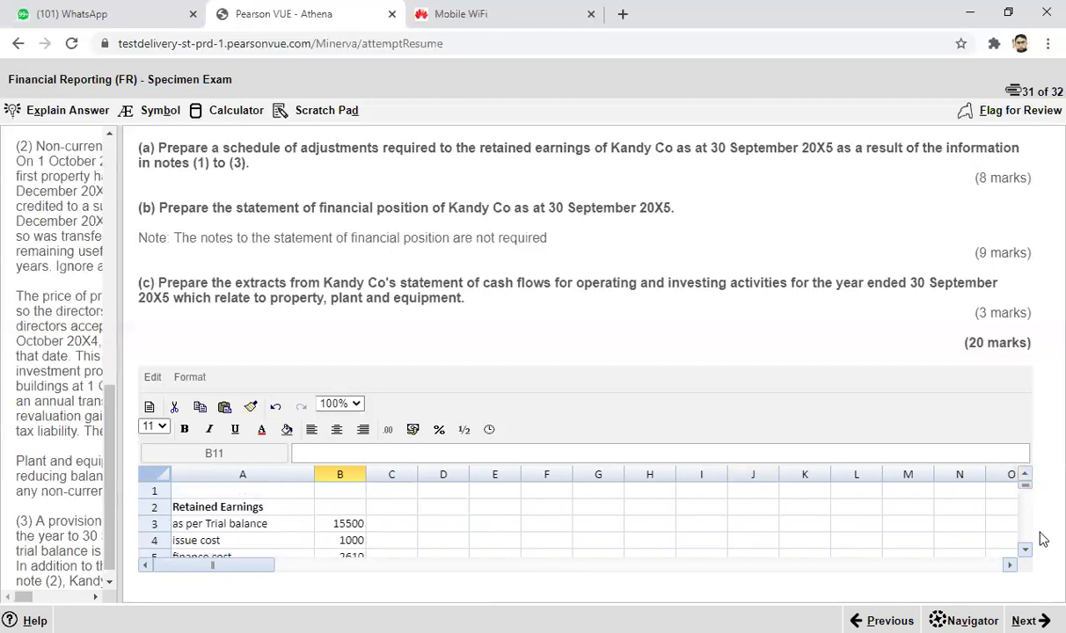
pyautogui.click(1025, 552)
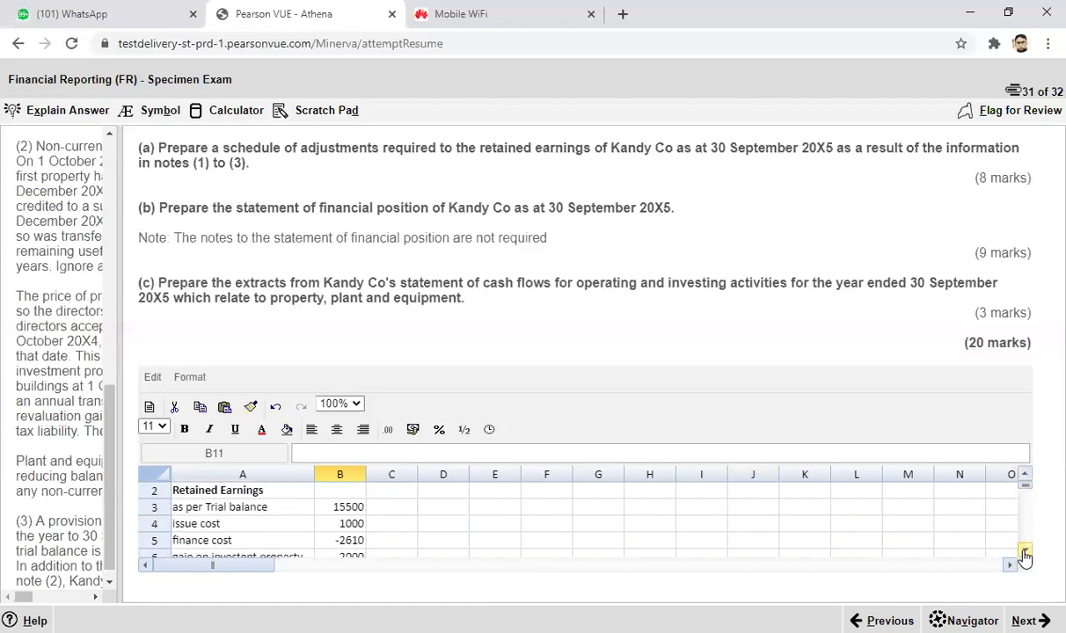
pyautogui.click(1025, 551)
pyautogui.click(1025, 551)
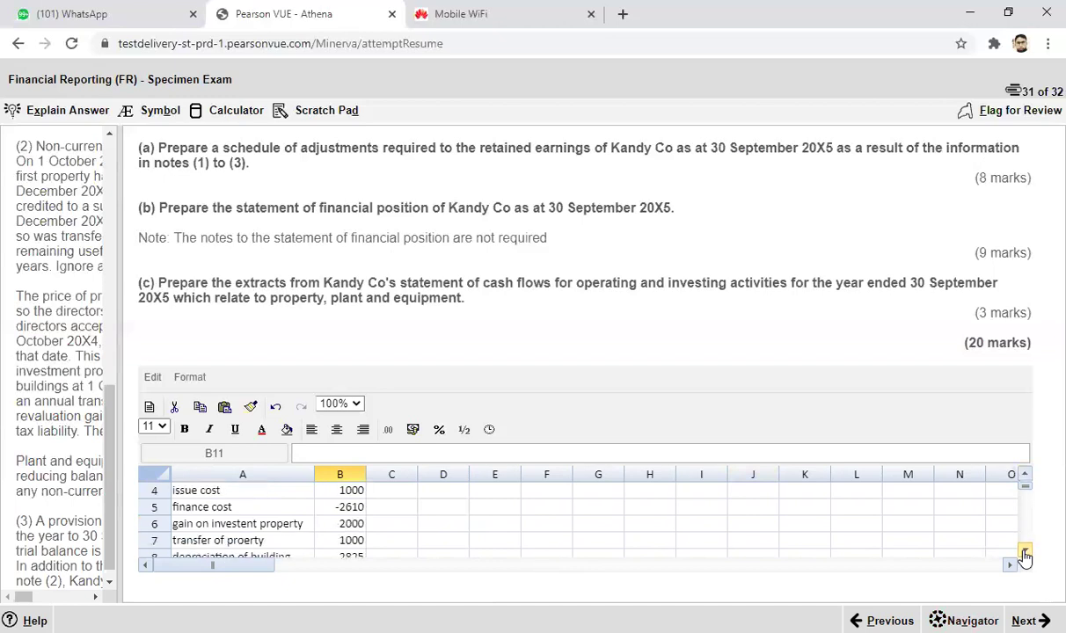
pyautogui.click(1025, 551)
pyautogui.click(1025, 552)
pyautogui.click(1025, 552)
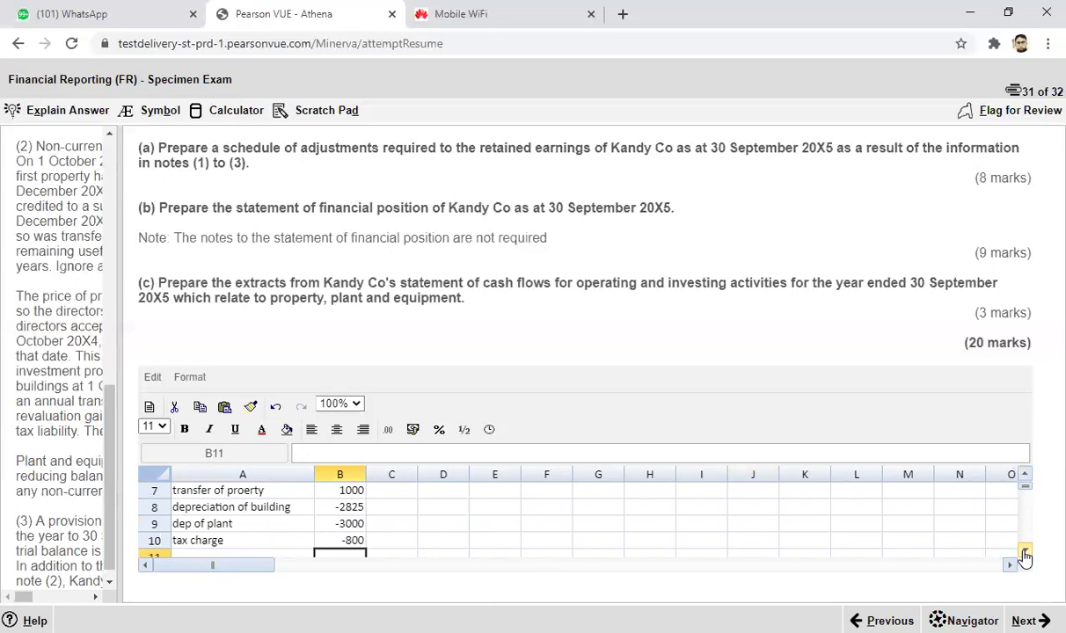
pyautogui.click(1025, 552)
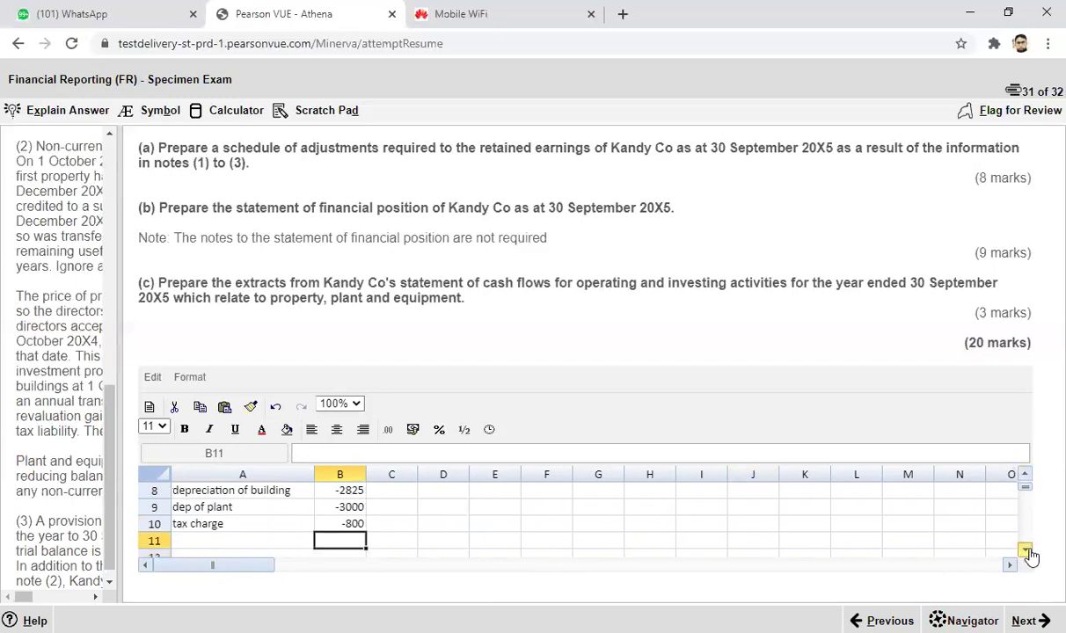
pyautogui.click(211, 545)
pyautogui.write('Adjusted r.e')
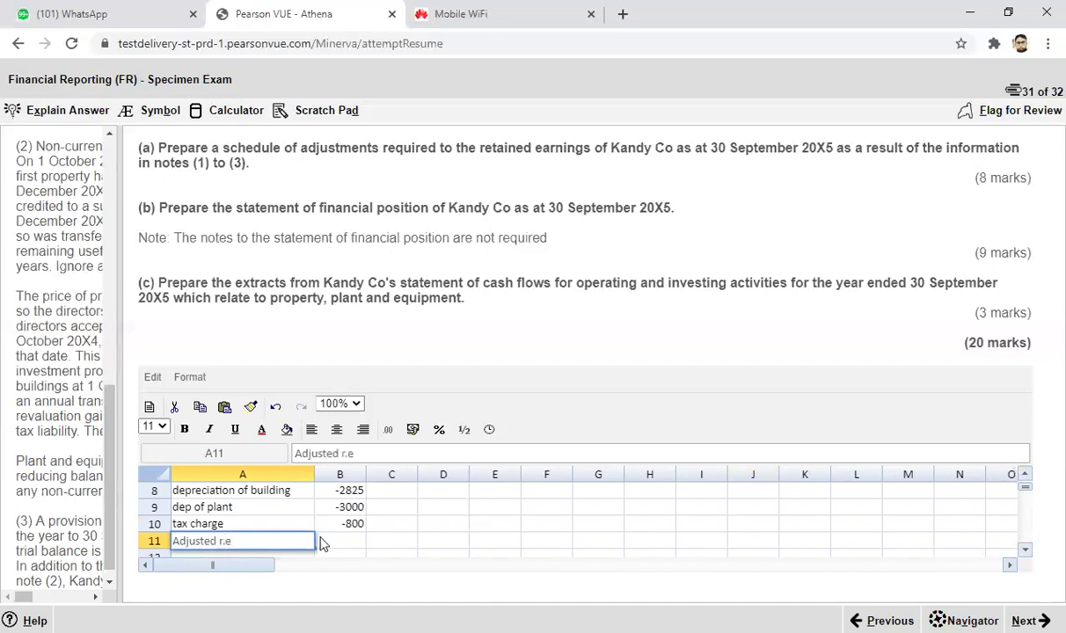
# Total the adjustments beside Adjusted r.e with =SUM(B3:B10), giving 10265.
pyautogui.click(350, 543)
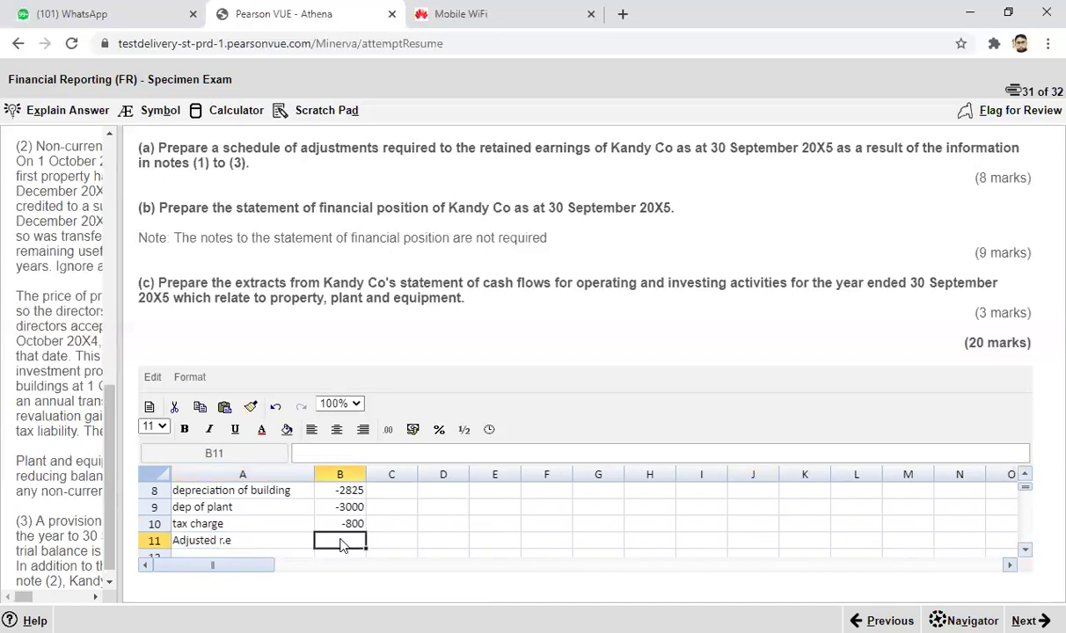
pyautogui.doubleClick(343, 545)
pyautogui.write('=SUM(')
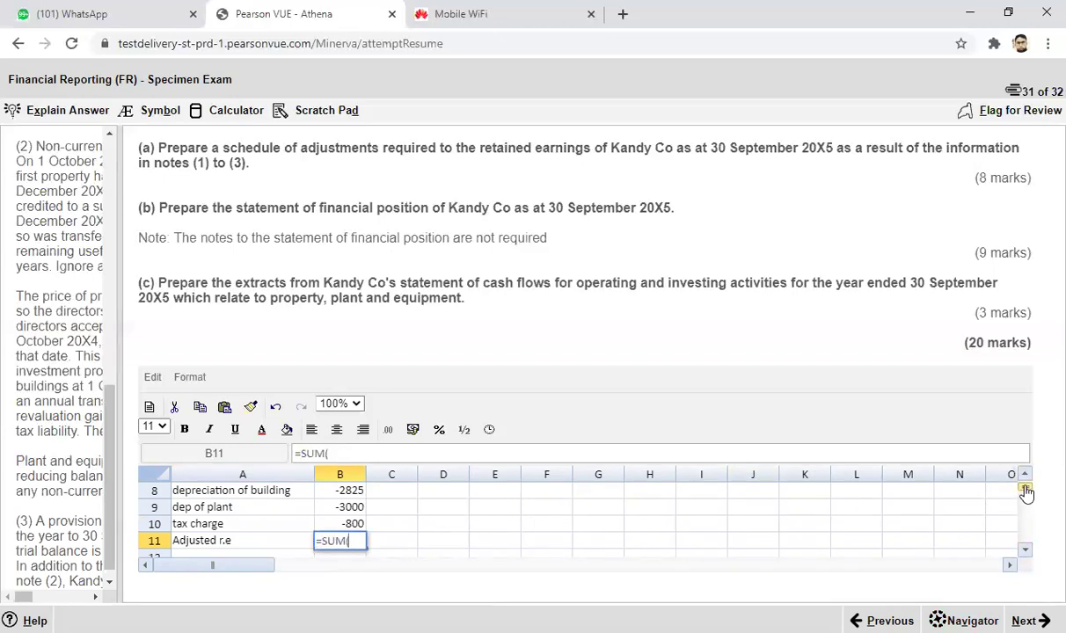
pyautogui.scroll(1, 1025, 479)
pyautogui.scroll(2, 1026, 480)
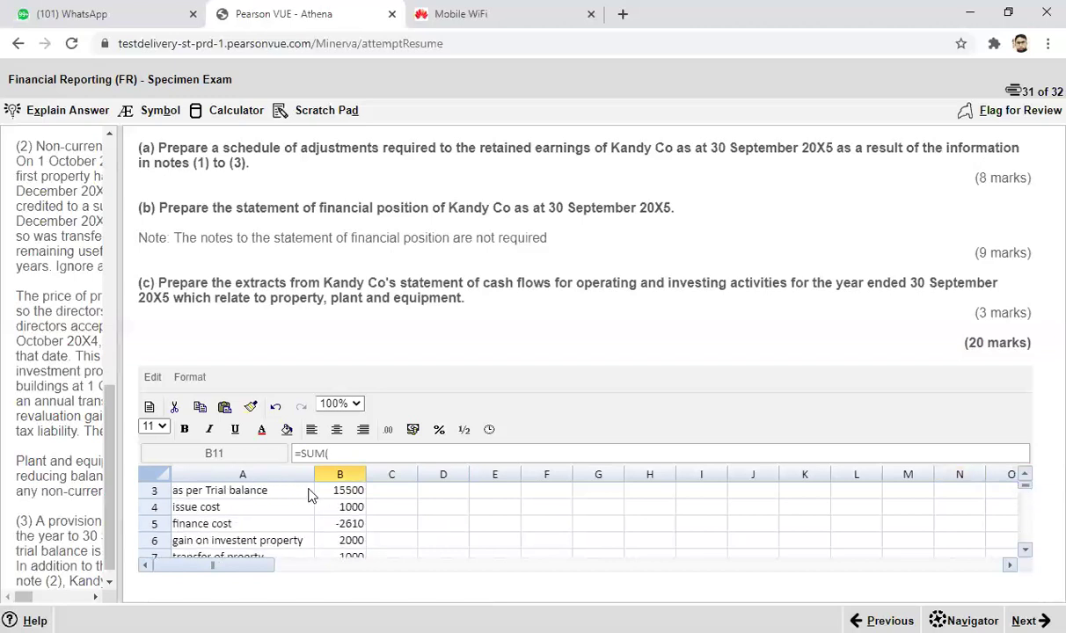
pyautogui.click(334, 493)
pyautogui.moveTo(361, 495)
pyautogui.mouseDown()
pyautogui.moveTo(365, 568)
pyautogui.moveTo(362, 510)
pyautogui.mouseUp()
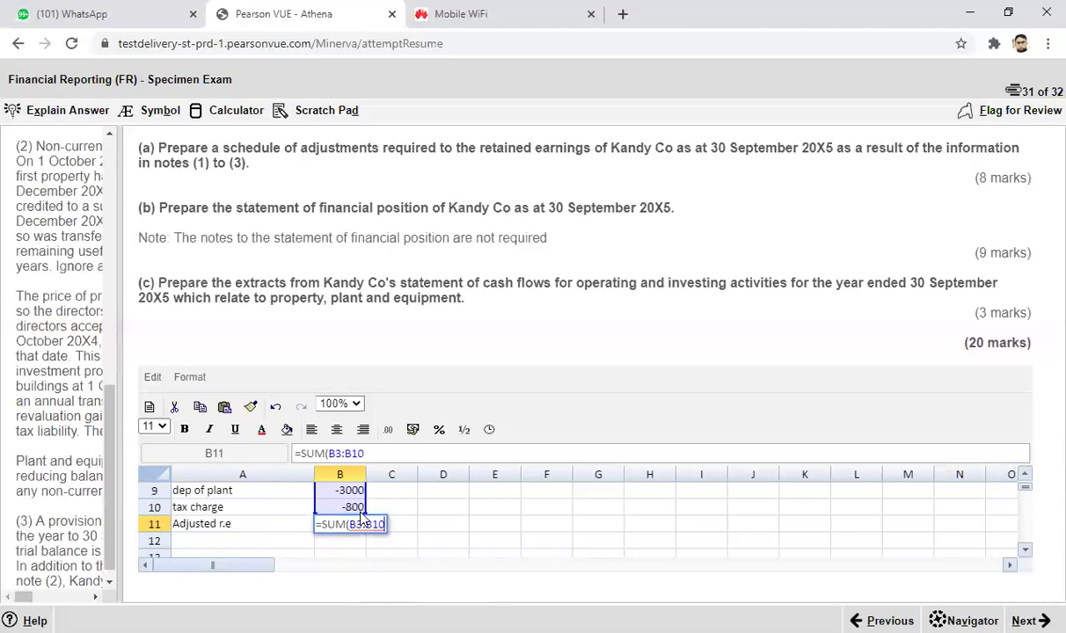
pyautogui.write(')')
pyautogui.press('Return')
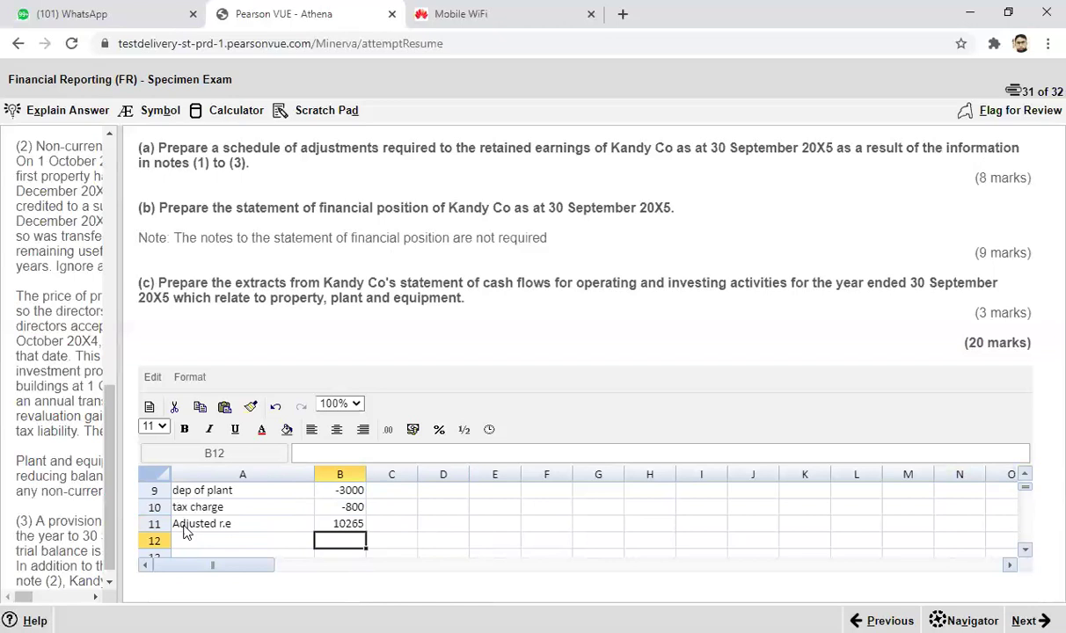
# Make the Adjusted r.e label and its total bold.
pyautogui.click(247, 525)
pyautogui.moveTo(248, 525); pyautogui.dragTo(348, 526)
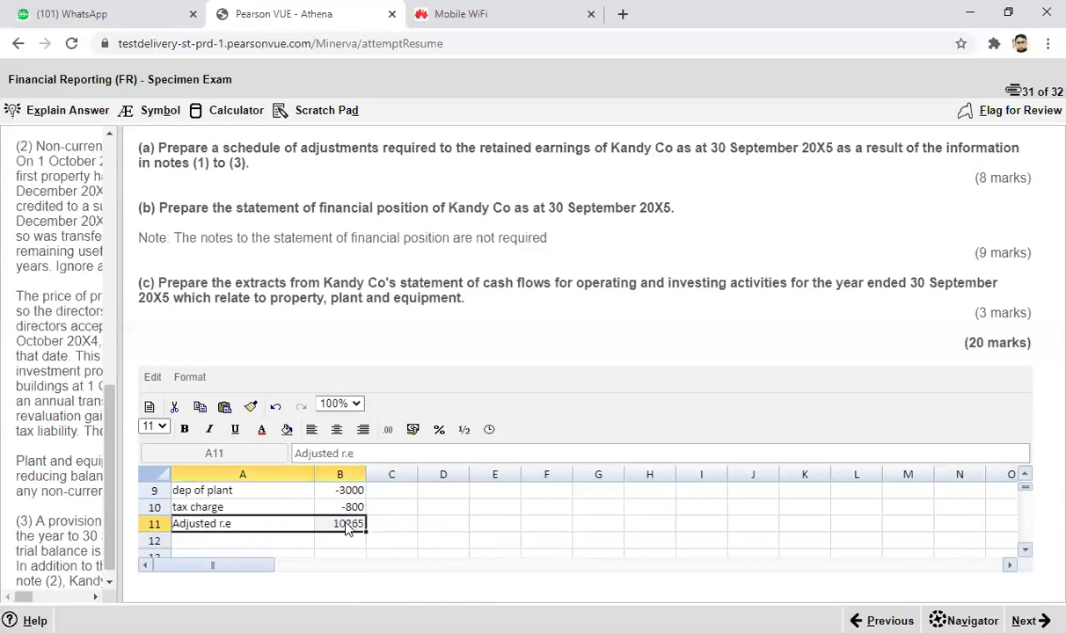
pyautogui.hotkey('ctrl', 'b')
pyautogui.click(440, 543)
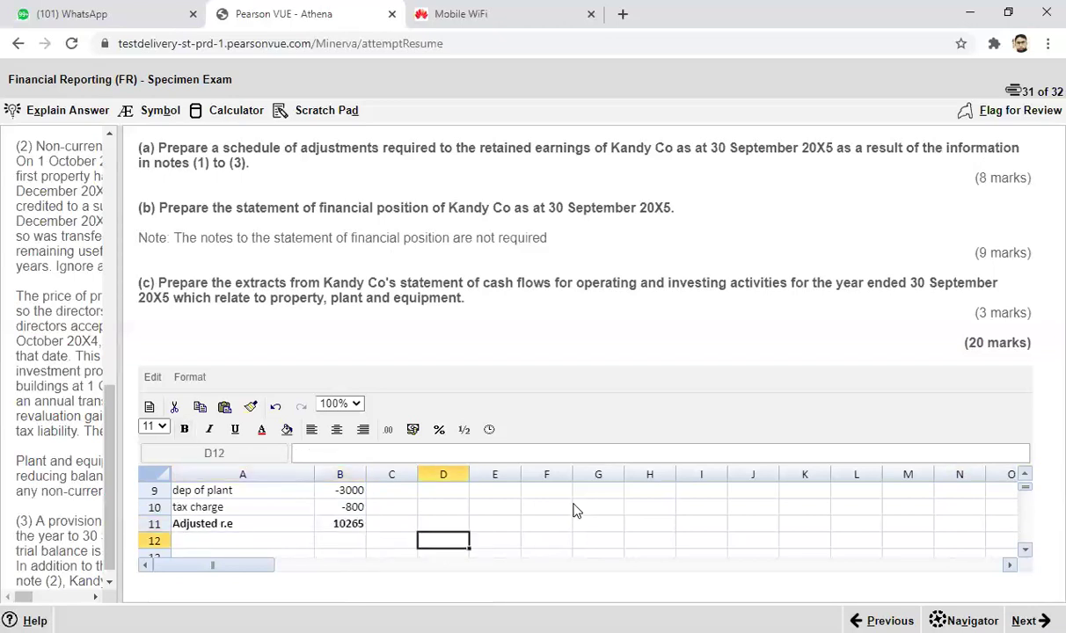
# Enter a bold 'consolidated SFP 30 Sep' heading in A54.
pyautogui.click(1025, 475)
pyautogui.click(1025, 474)
pyautogui.click(1025, 475)
pyautogui.click(1025, 474)
pyautogui.click(1025, 474)
pyautogui.click(1025, 475)
pyautogui.click(1025, 474)
pyautogui.click(1025, 474)
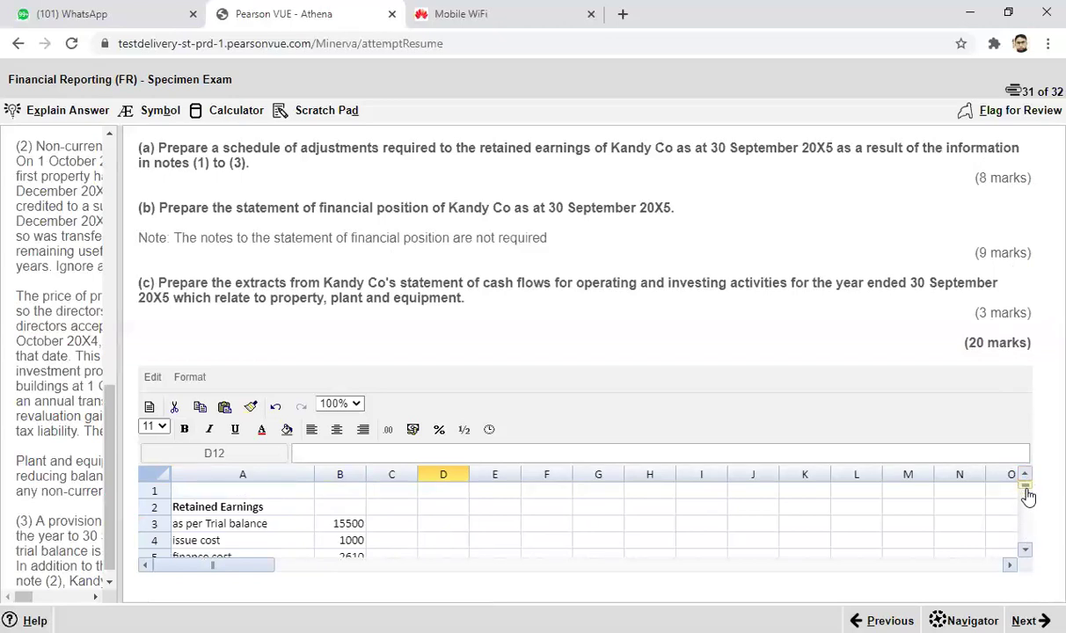
pyautogui.click(1025, 550)
pyautogui.click(1025, 550)
pyautogui.click(1025, 550)
pyautogui.click(1025, 550)
pyautogui.click(1025, 550)
pyautogui.scroll(-9, 1025, 552)
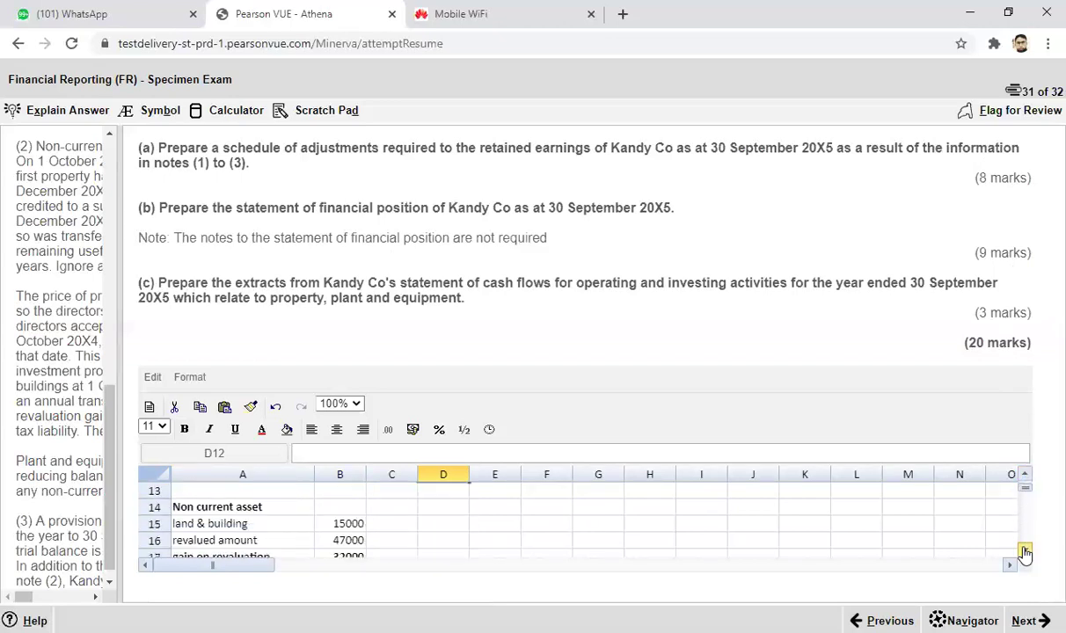
pyautogui.scroll(-6, 1025, 552)
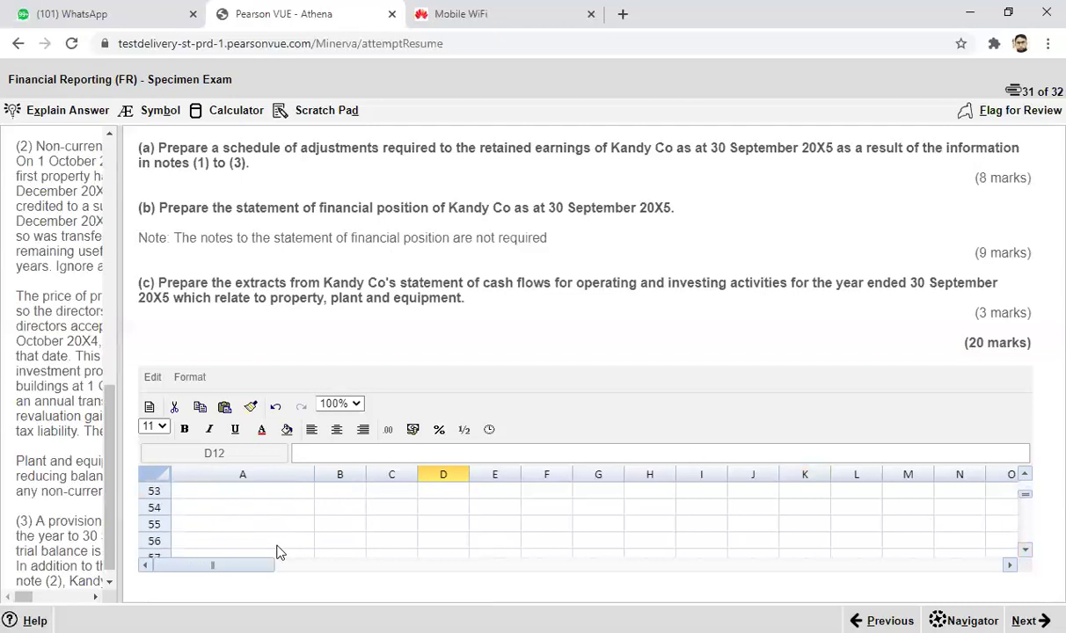
pyautogui.click(226, 509)
pyautogui.write('co')
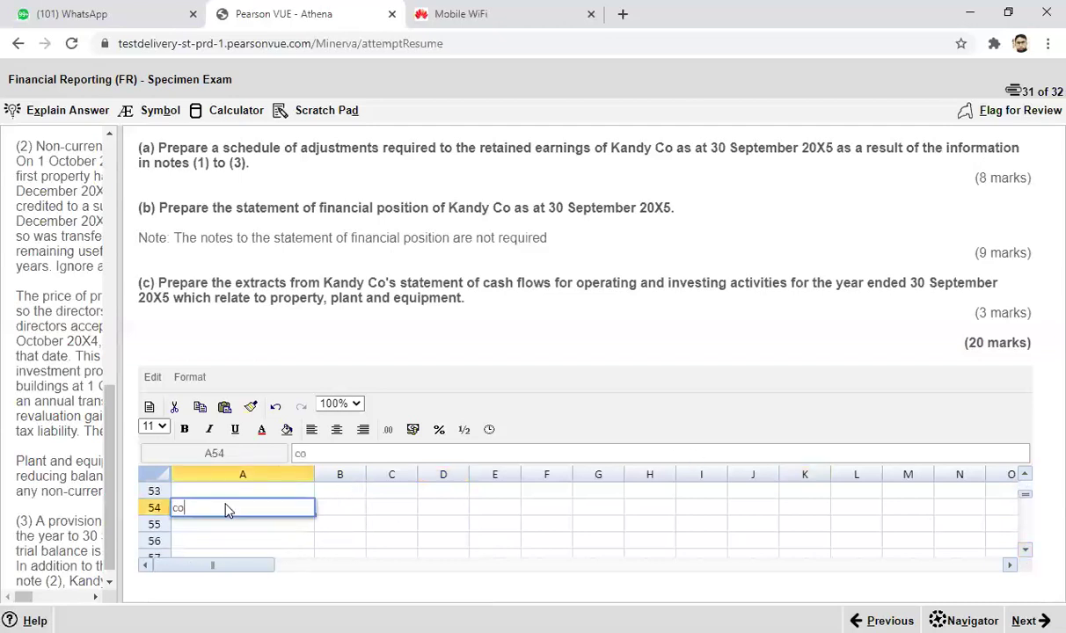
pyautogui.write('nsolidated SFP')
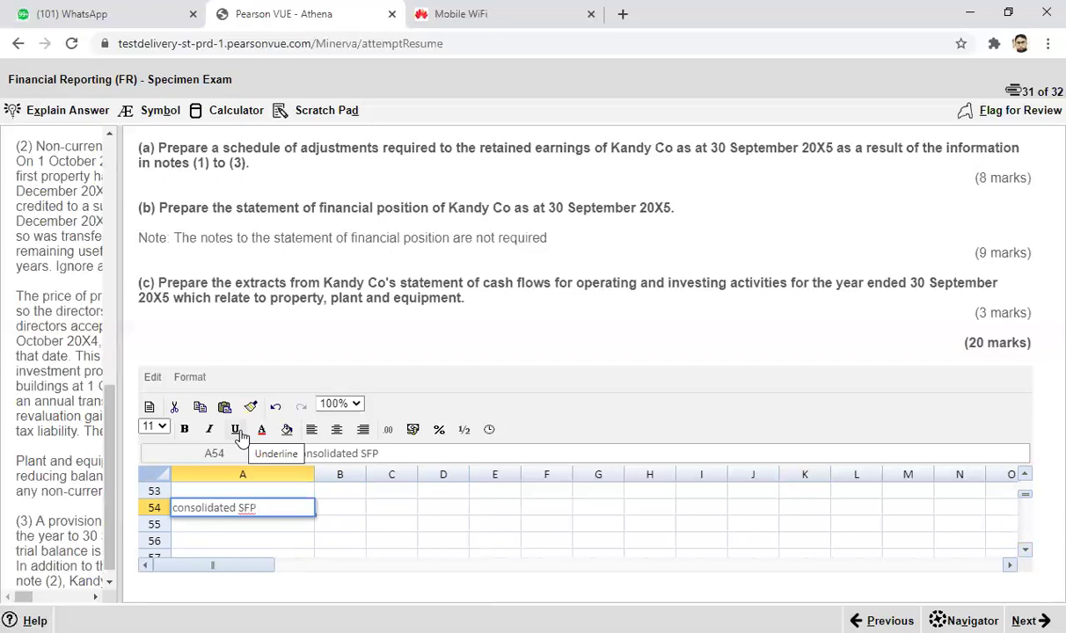
pyautogui.write(' 30 Sep')
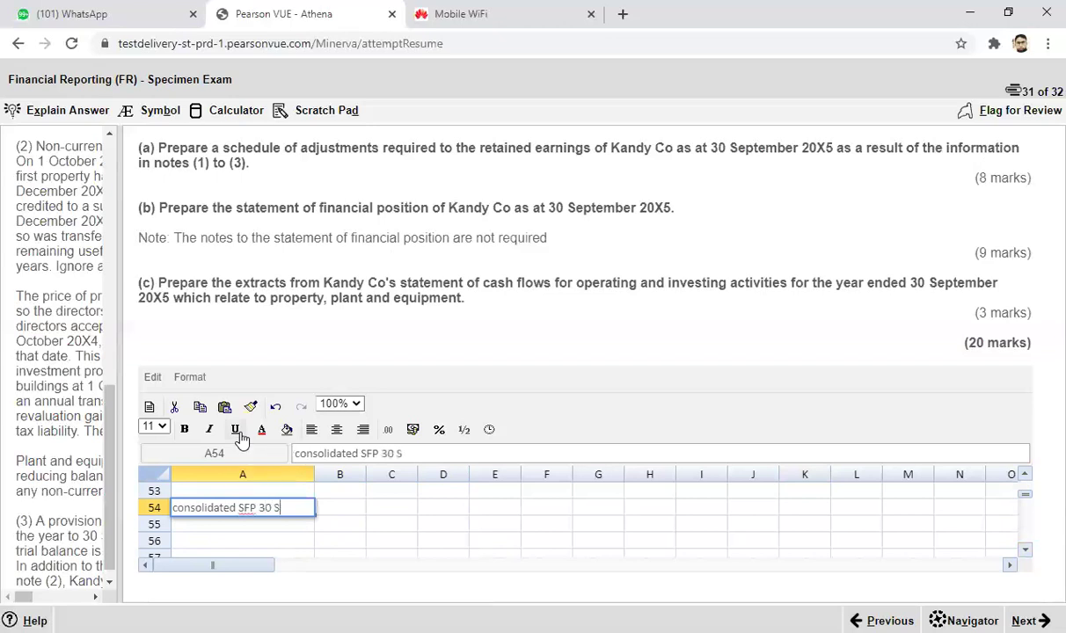
pyautogui.click(255, 525)
pyautogui.click(237, 509)
pyautogui.hotkey('ctrl', 'b')
# Add 'Property, plant & equipment' and 'land & building' lines, widening column A to fit.
pyautogui.click(238, 539)
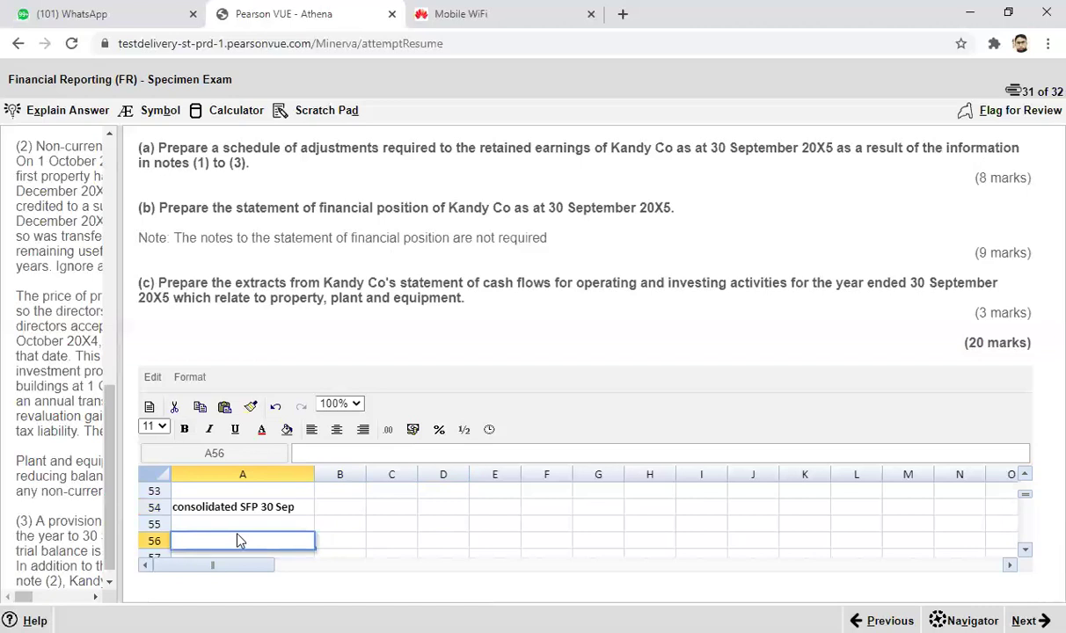
pyautogui.write('Property , p')
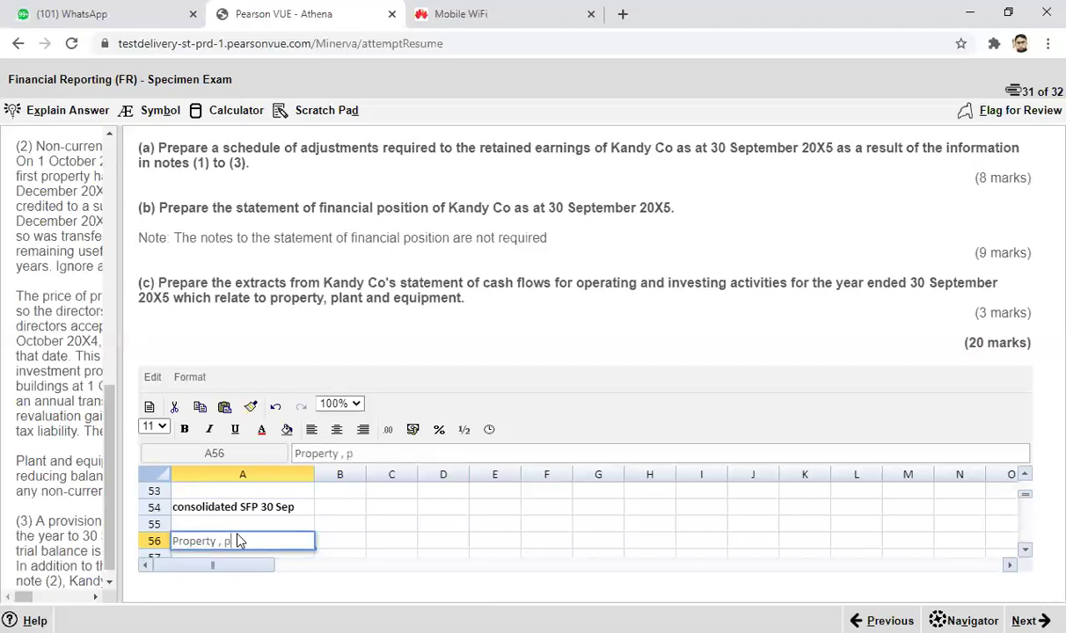
pyautogui.write('lant & equipment')
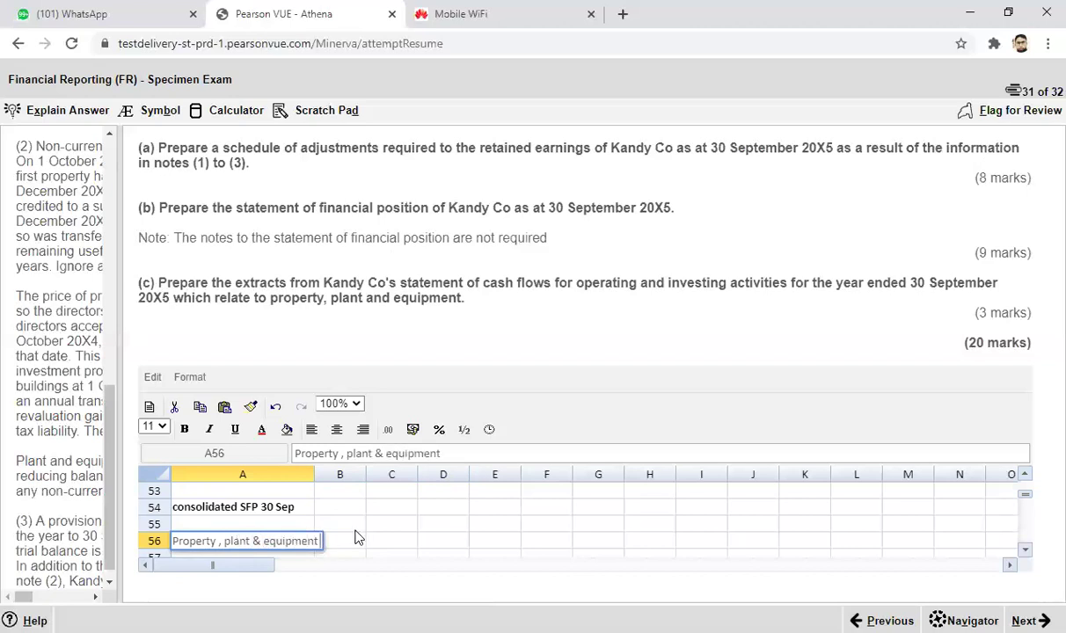
pyautogui.click(352, 523)
pyautogui.moveTo(314, 475); pyautogui.dragTo(324, 476)
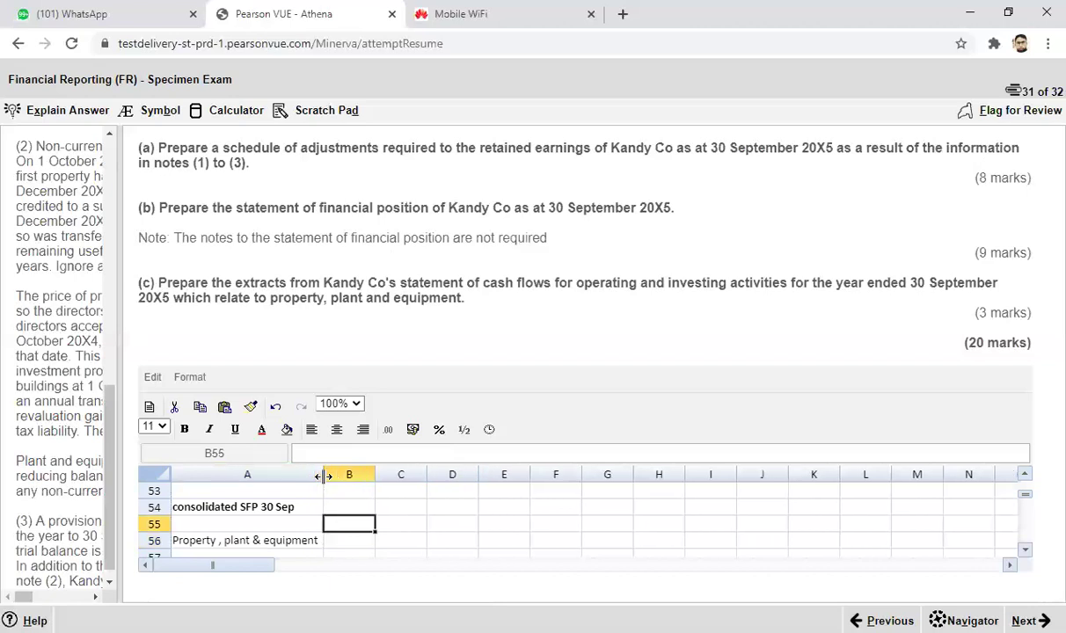
pyautogui.click(1024, 550)
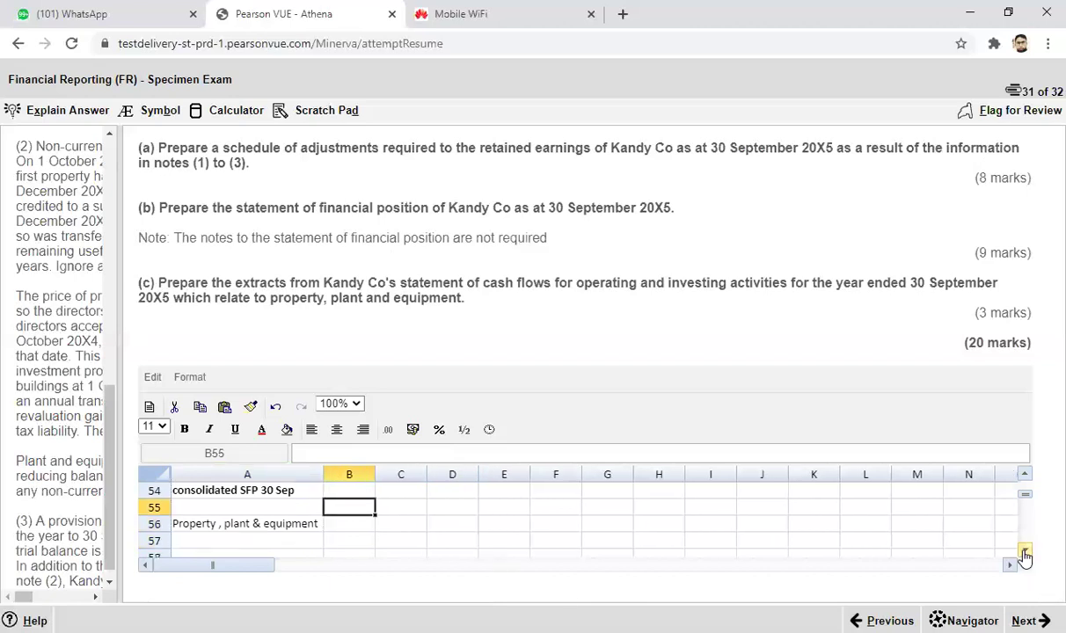
pyautogui.click(272, 541)
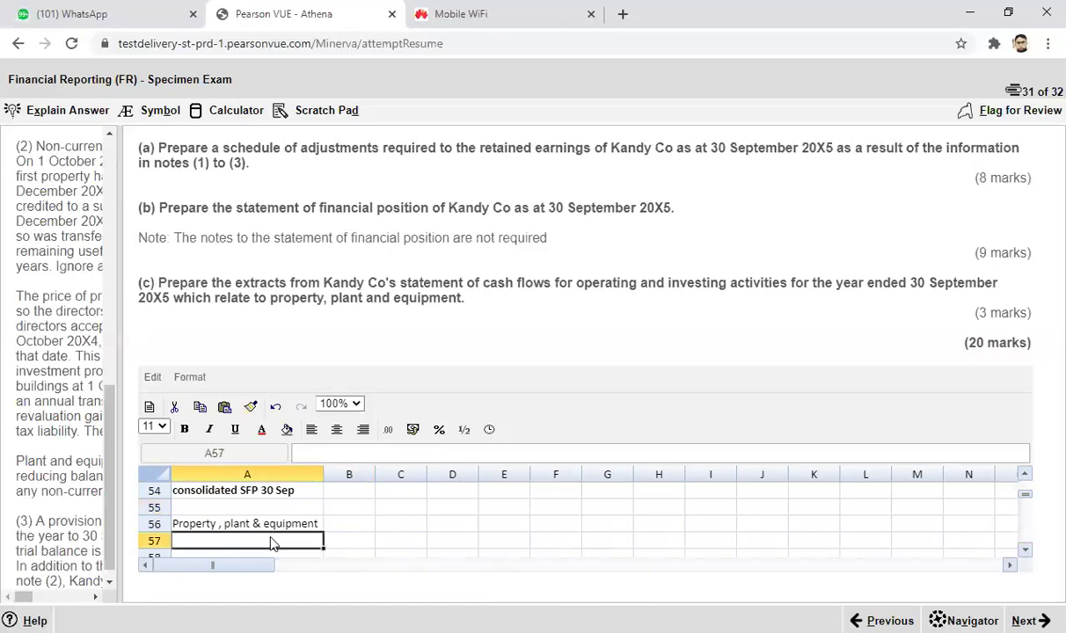
pyautogui.write('land')
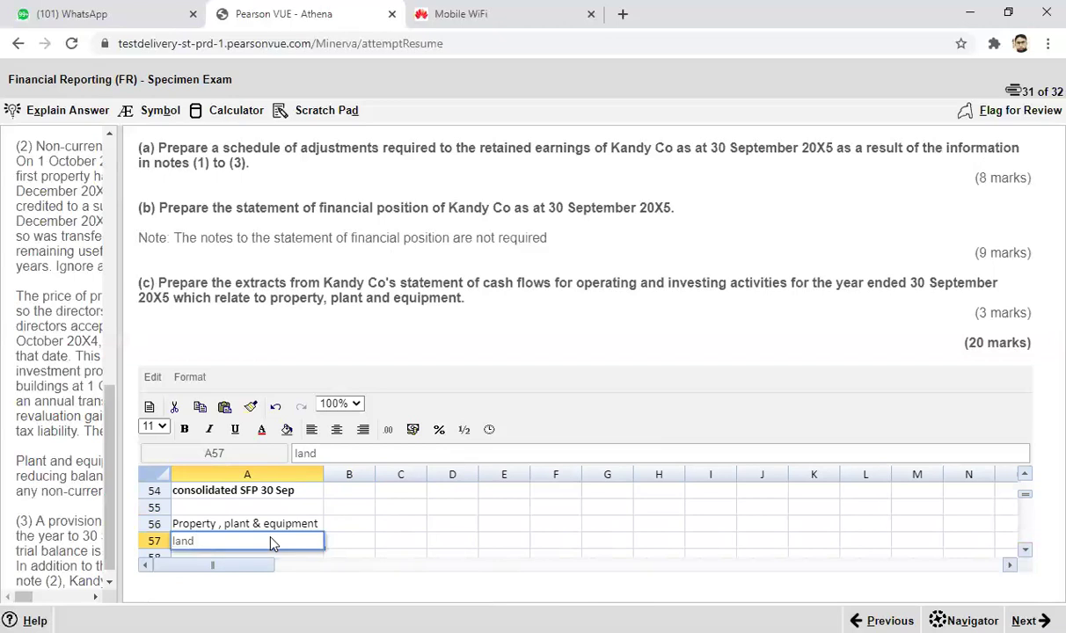
pyautogui.write(' & building')
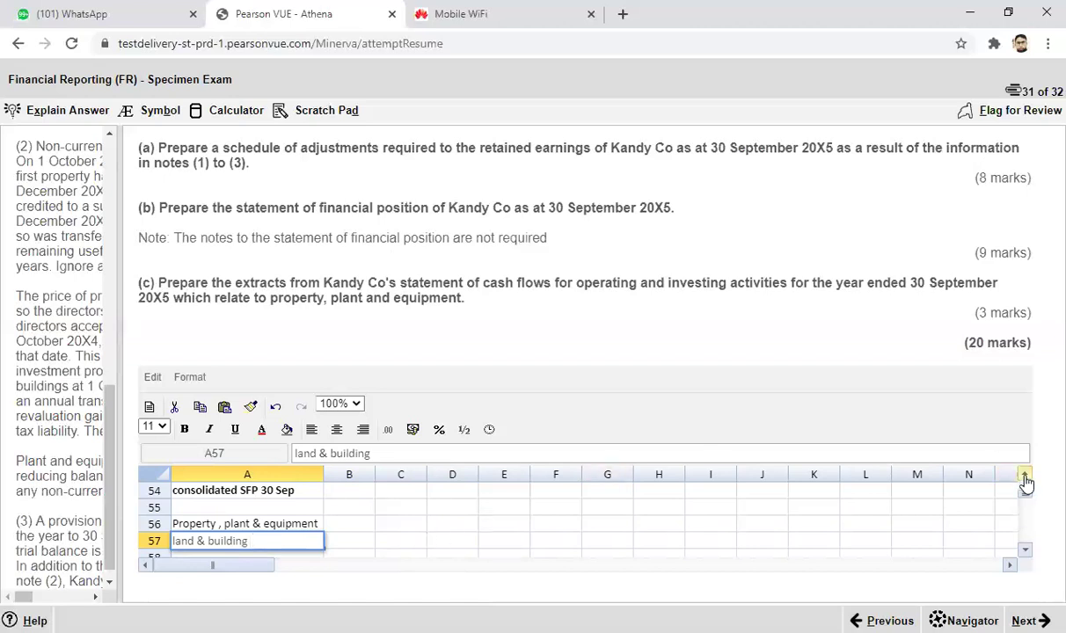
# Review the depreciation and plant workings to find the total depreciation of 2825.
pyautogui.scroll(15, 1026, 493)
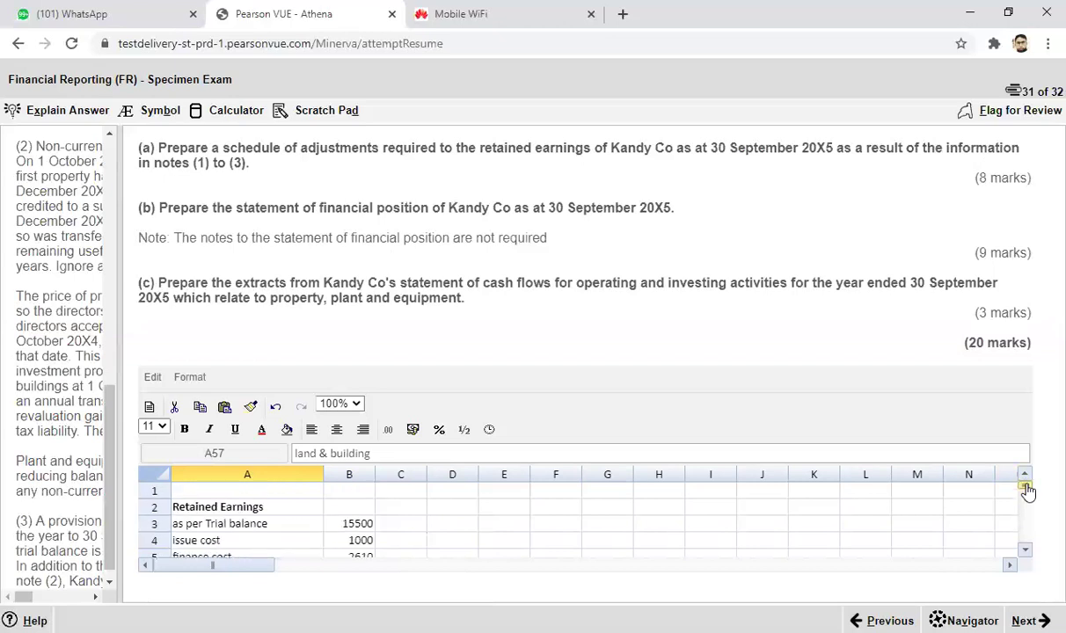
pyautogui.scroll(-3, 1025, 546)
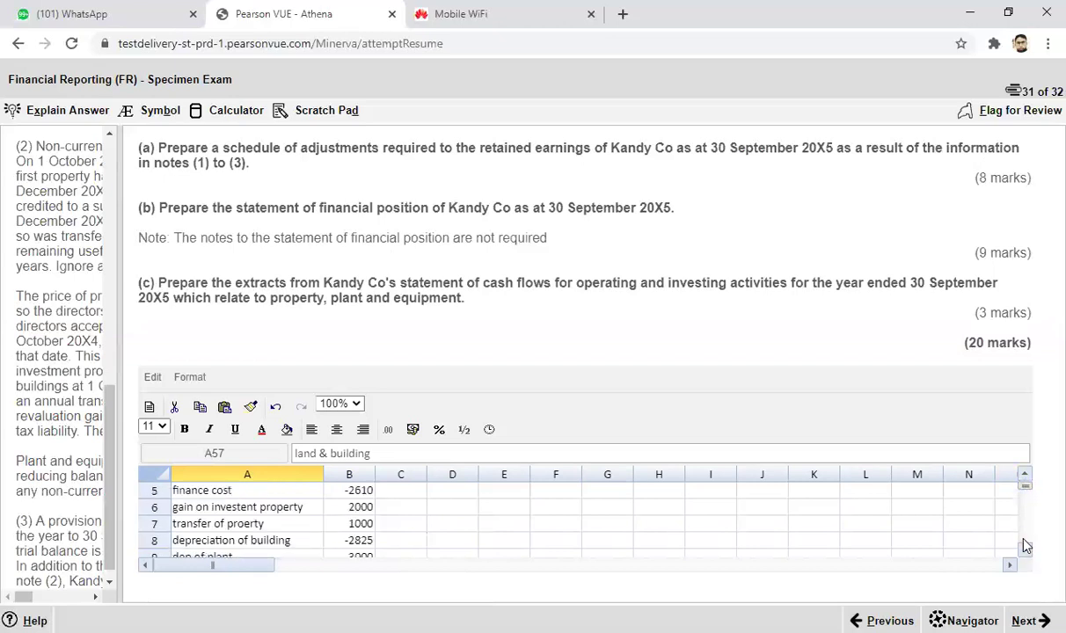
pyautogui.scroll(-2, 1025, 547)
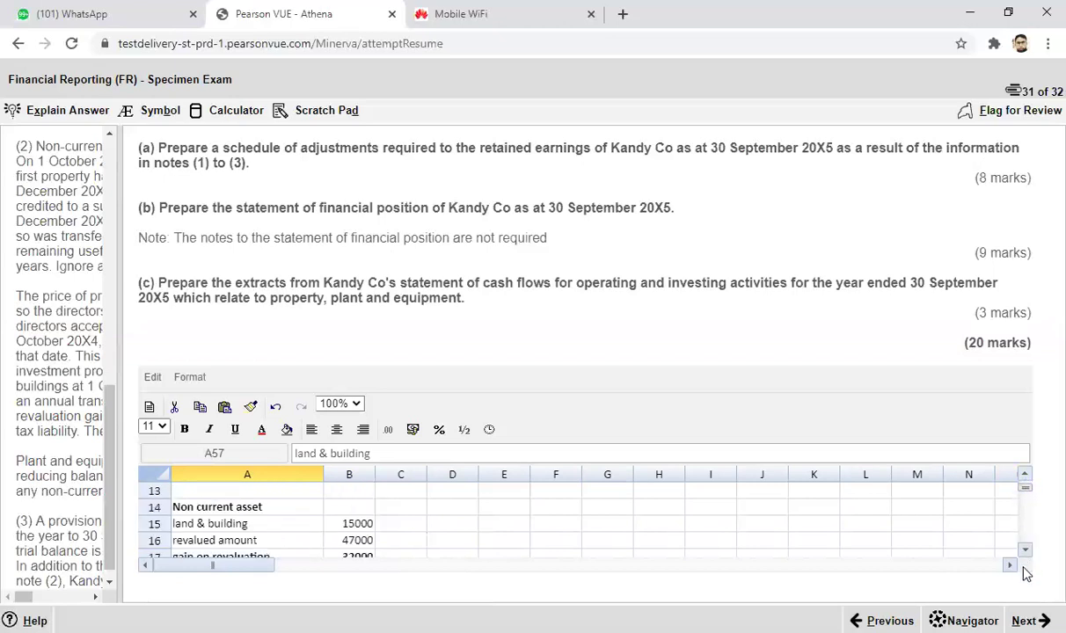
pyautogui.click(1025, 551)
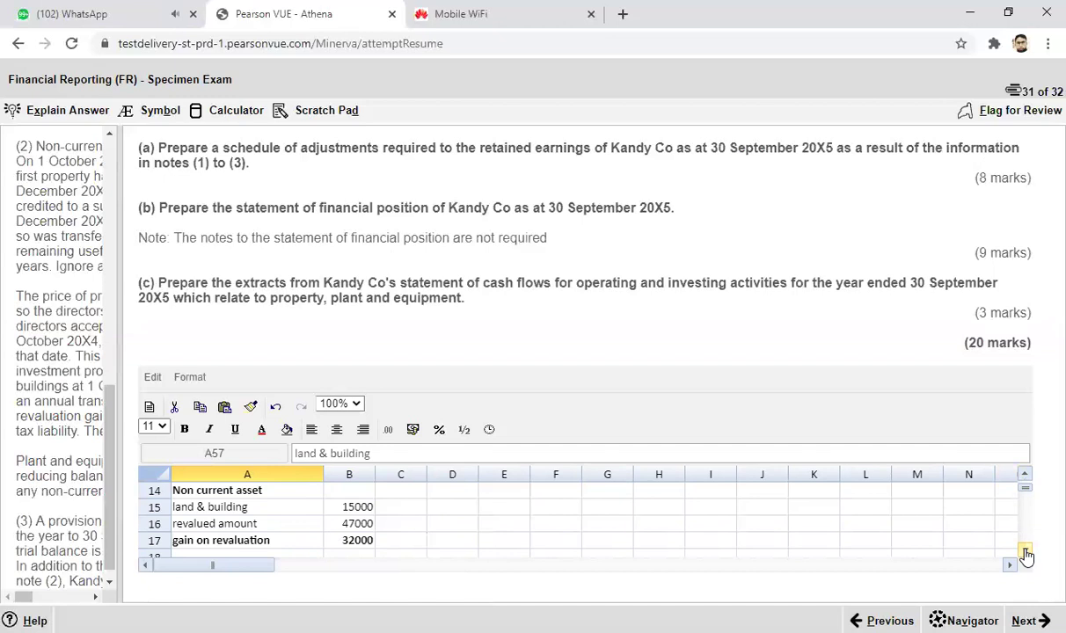
pyautogui.click(1025, 552)
pyautogui.click(1025, 552)
pyautogui.click(1025, 552)
pyautogui.click(1025, 552)
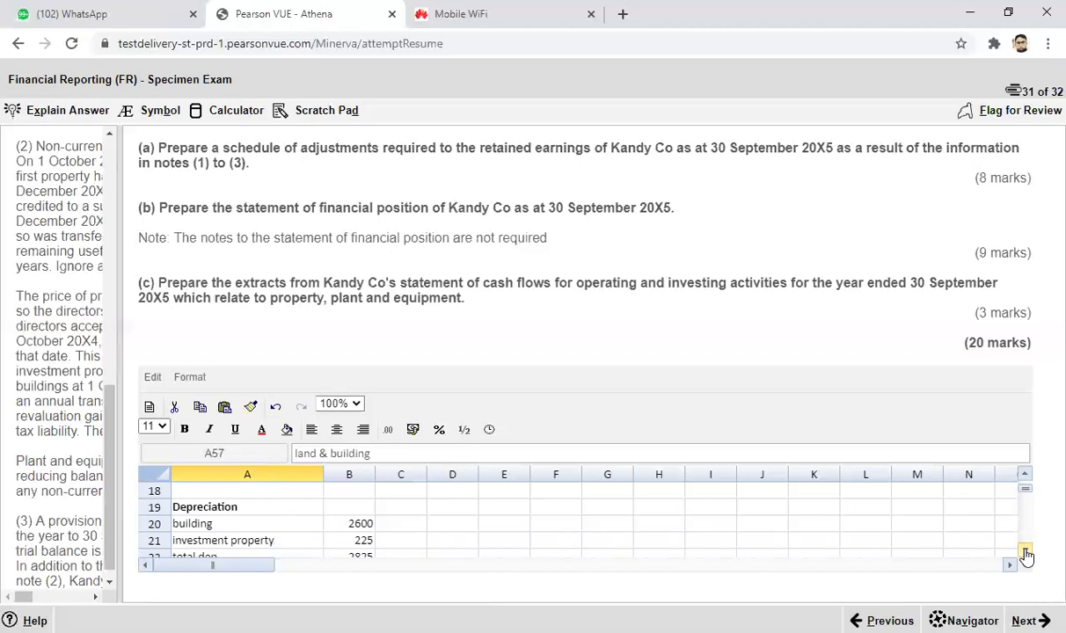
pyautogui.click(1025, 551)
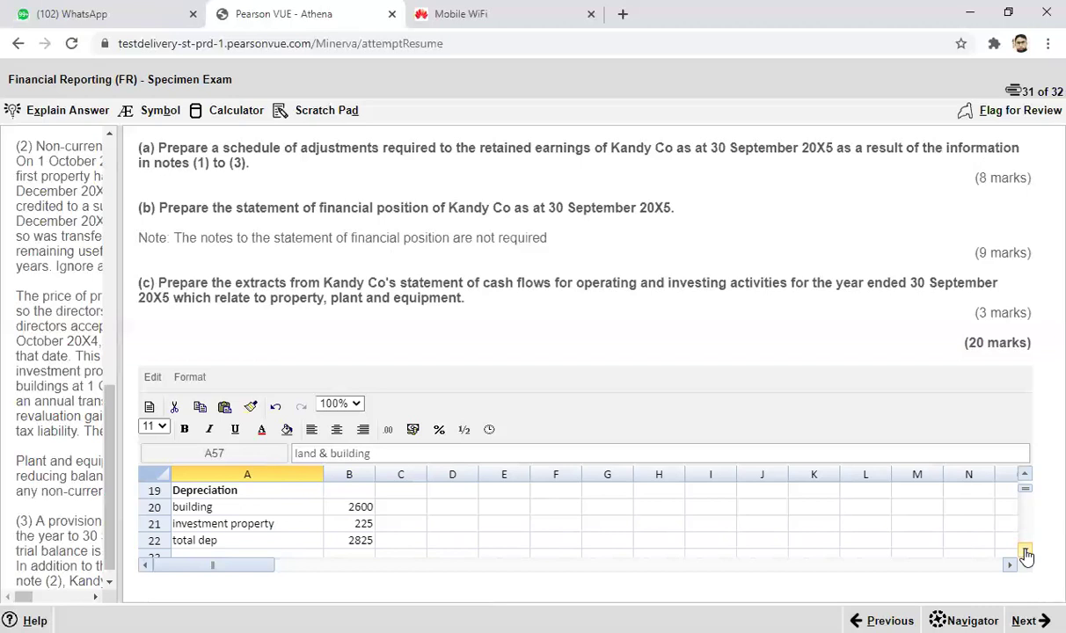
pyautogui.click(1025, 552)
pyautogui.click(1025, 552)
pyautogui.click(1025, 551)
pyautogui.click(1025, 552)
pyautogui.click(1025, 551)
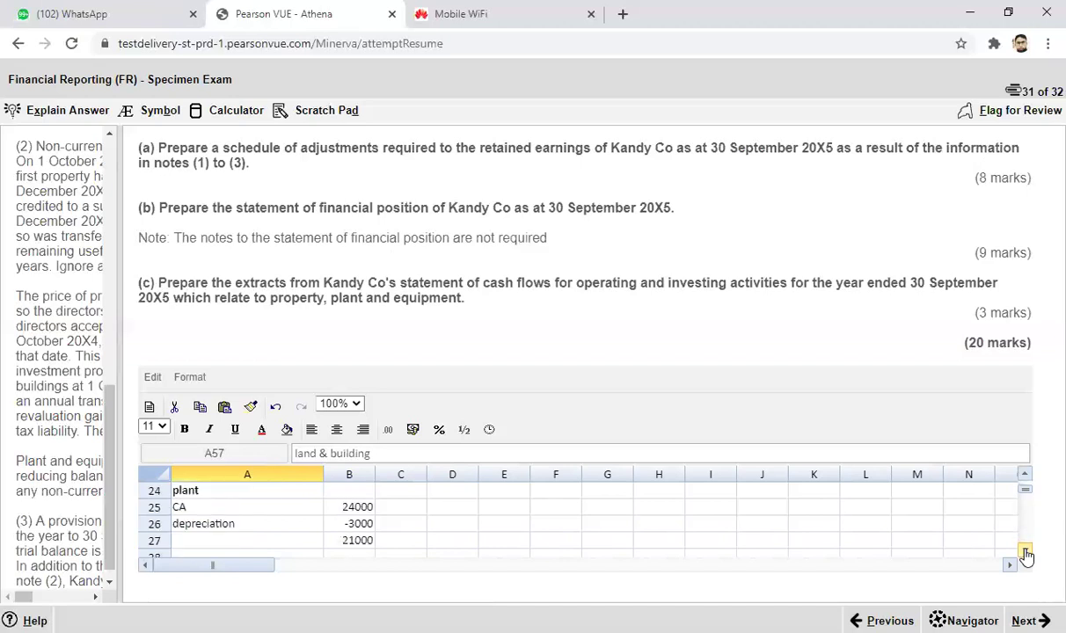
pyautogui.click(1025, 476)
pyautogui.click(1025, 476)
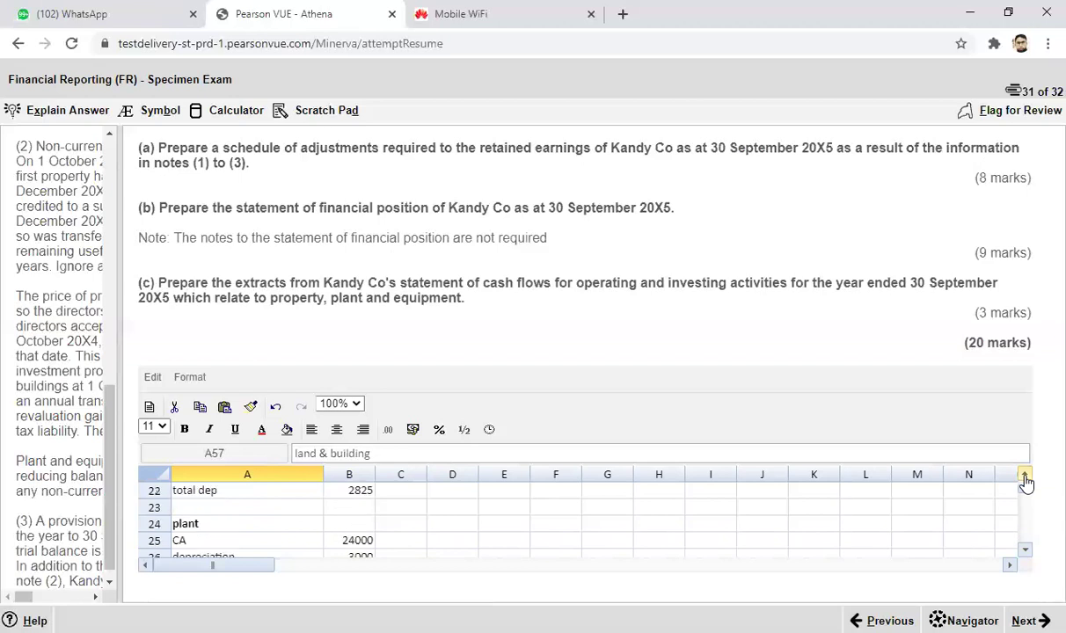
pyautogui.scroll(-7, 1029, 538)
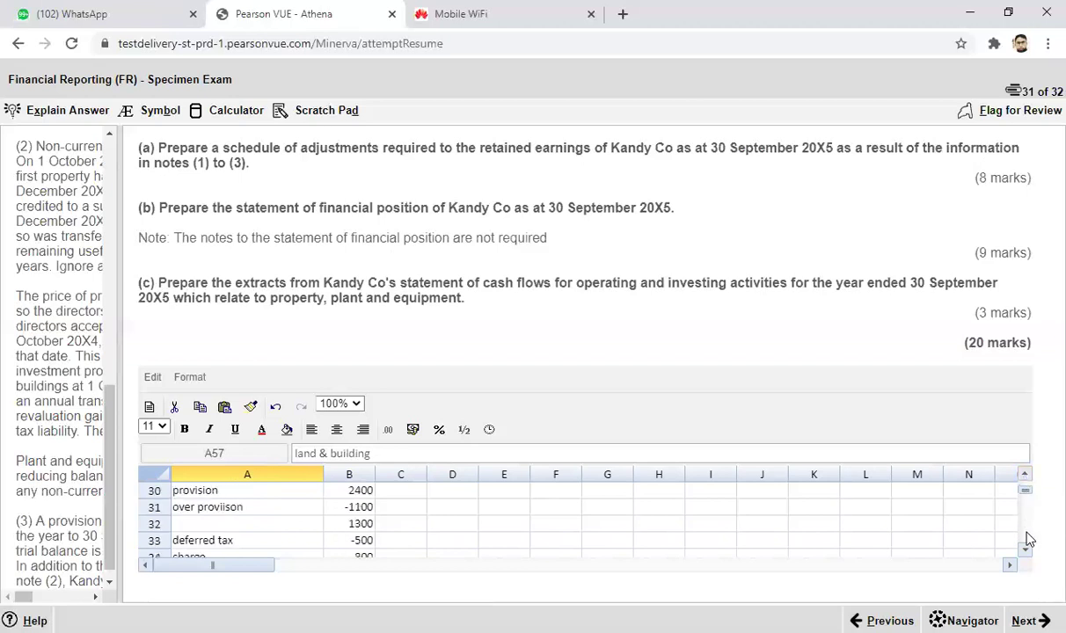
pyautogui.scroll(-8, 1029, 537)
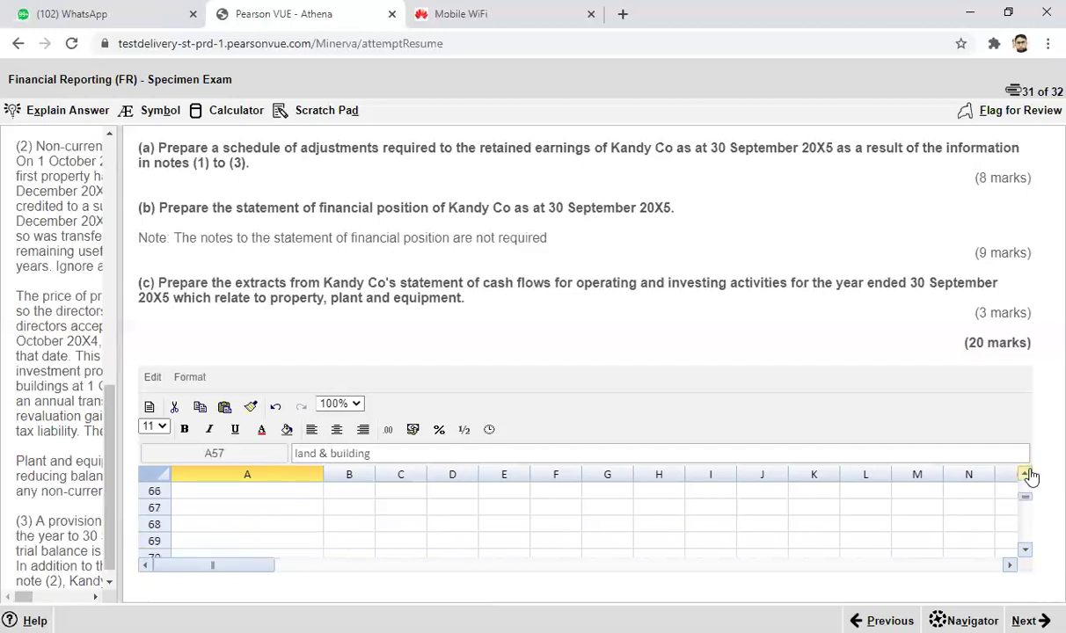
pyautogui.scroll(4, 1029, 476)
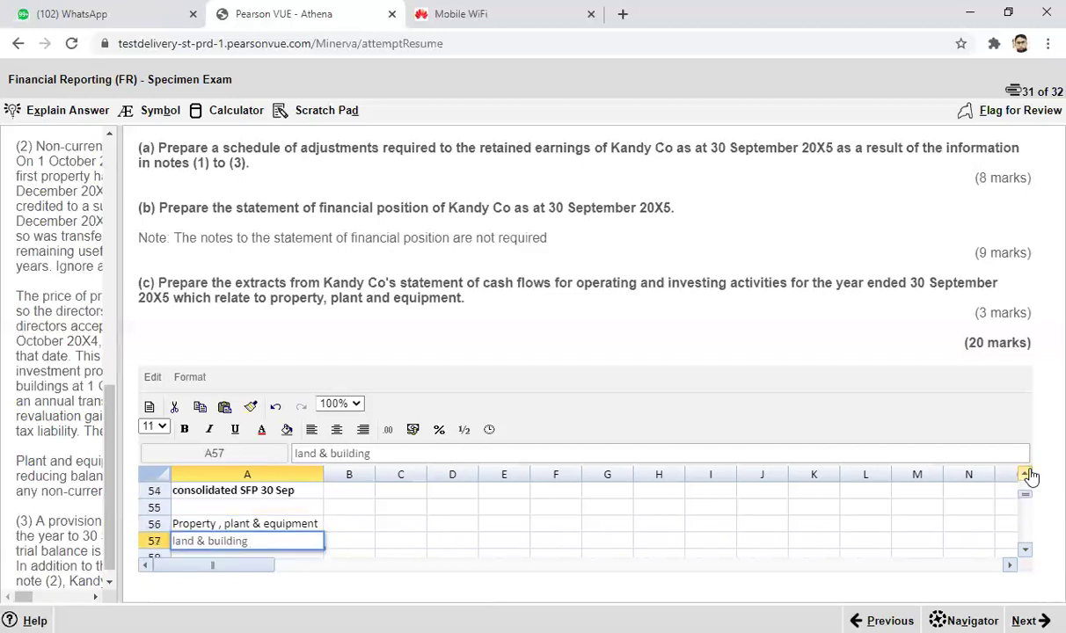
# Widen the question notes and begin the B57 land & building formula with =47000 + 6000.
pyautogui.click(335, 540)
pyautogui.write('=')
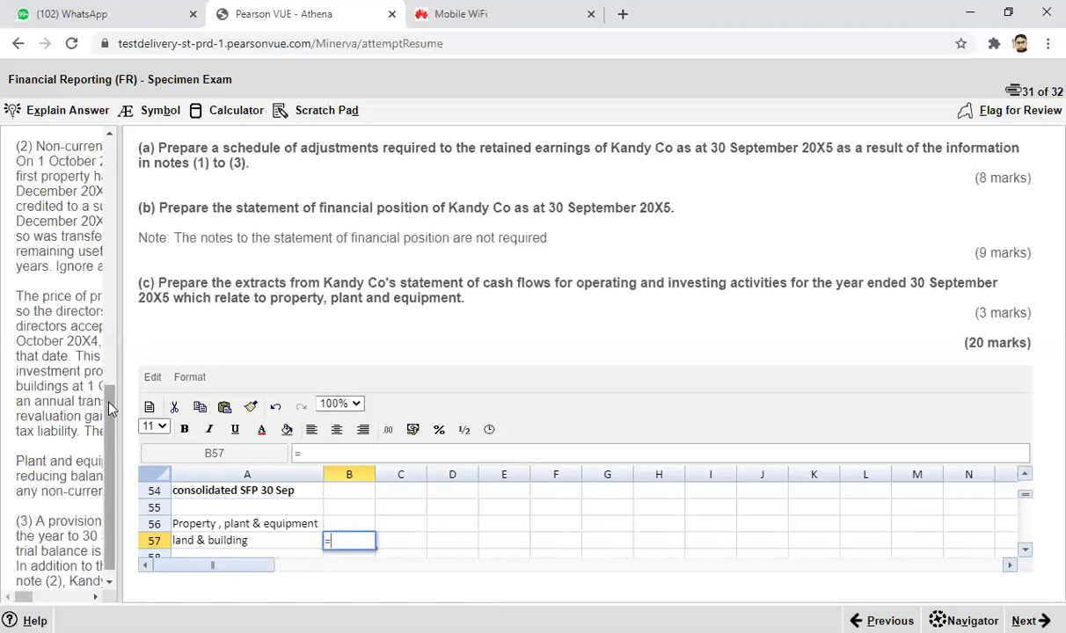
pyautogui.moveTo(119, 348); pyautogui.dragTo(482, 314)
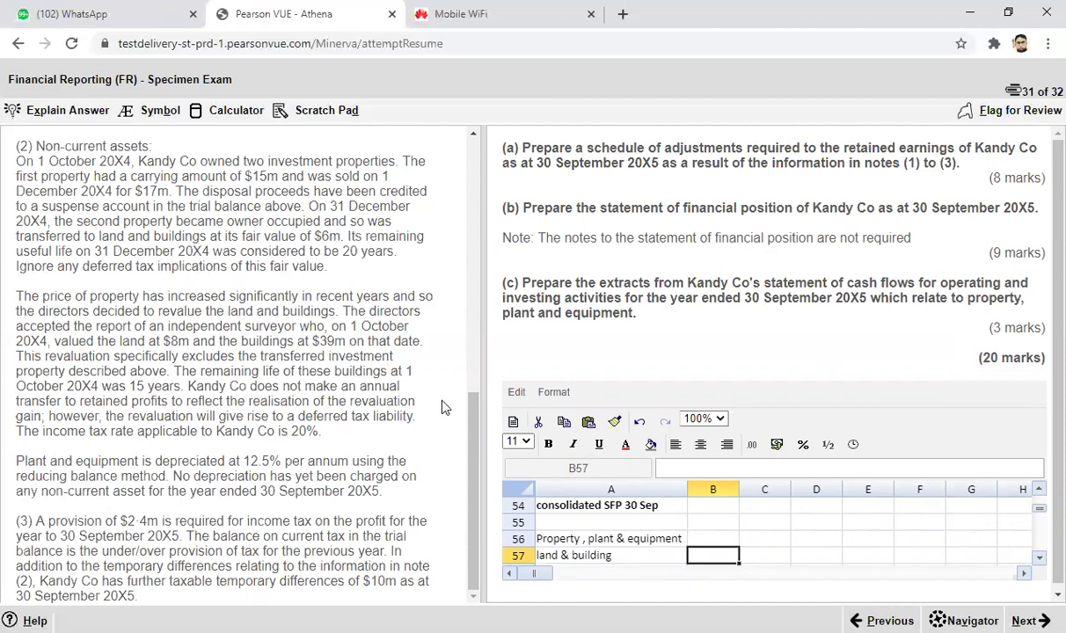
pyautogui.doubleClick(698, 561)
pyautogui.write('=47000 +')
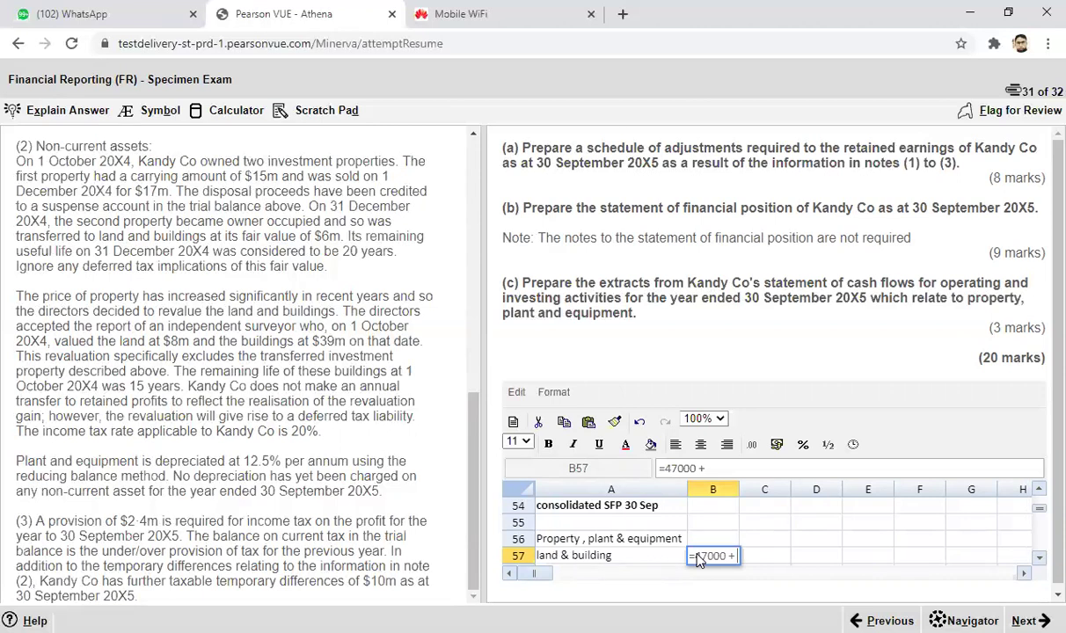
pyautogui.write('6000')
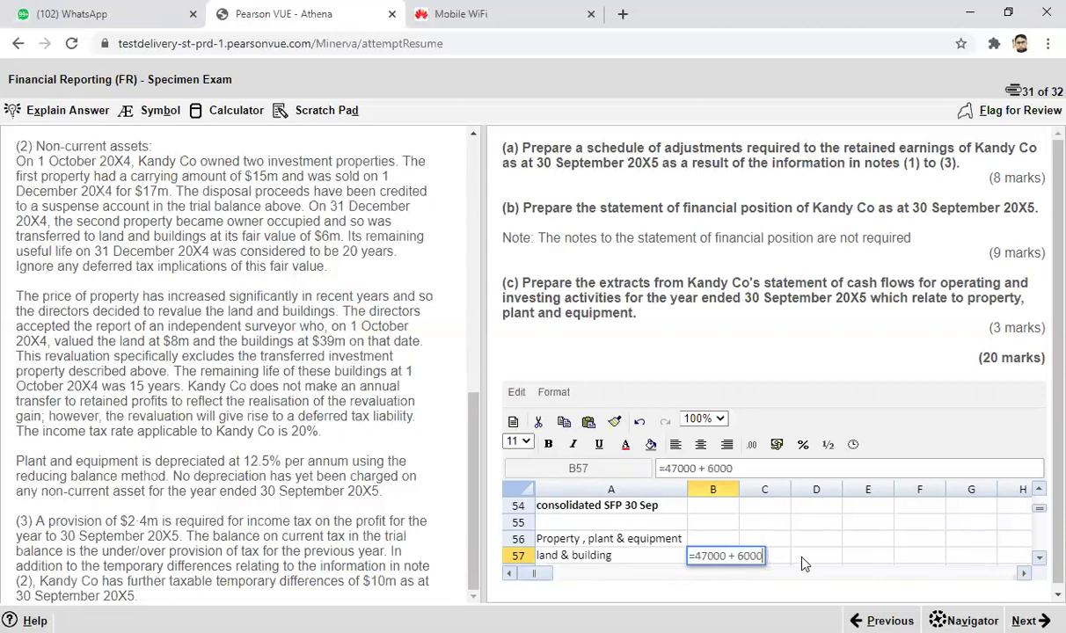
pyautogui.write(' -')
# Recheck the depreciation workings, then subtract 2825 to finish B57 at 50175.
pyautogui.scroll(-12, 1039, 517)
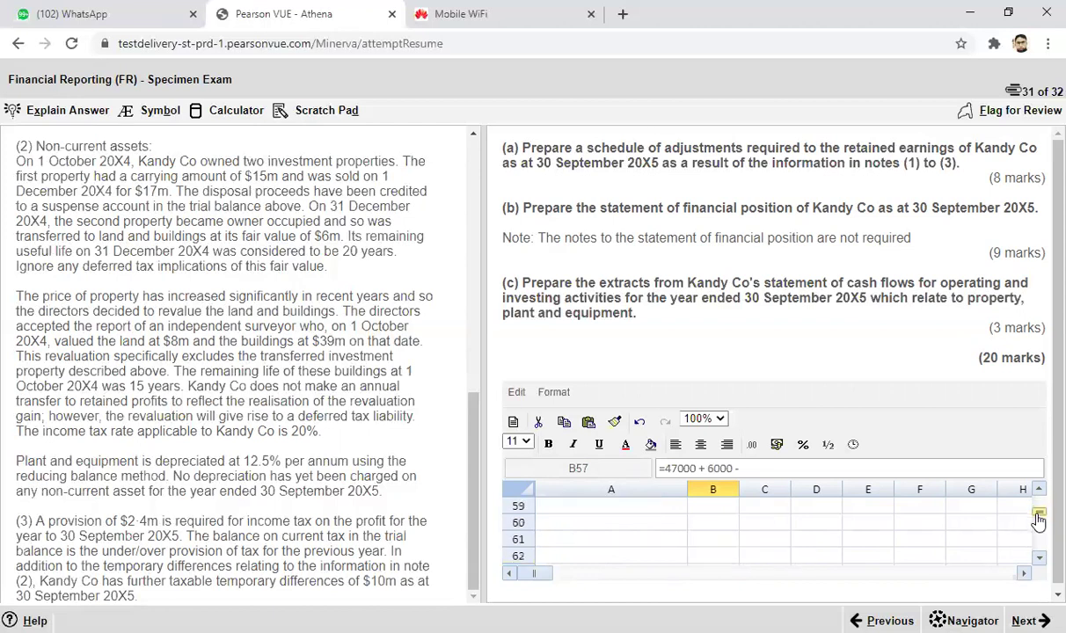
pyautogui.scroll(12, 1039, 517)
pyautogui.scroll(5, 1039, 517)
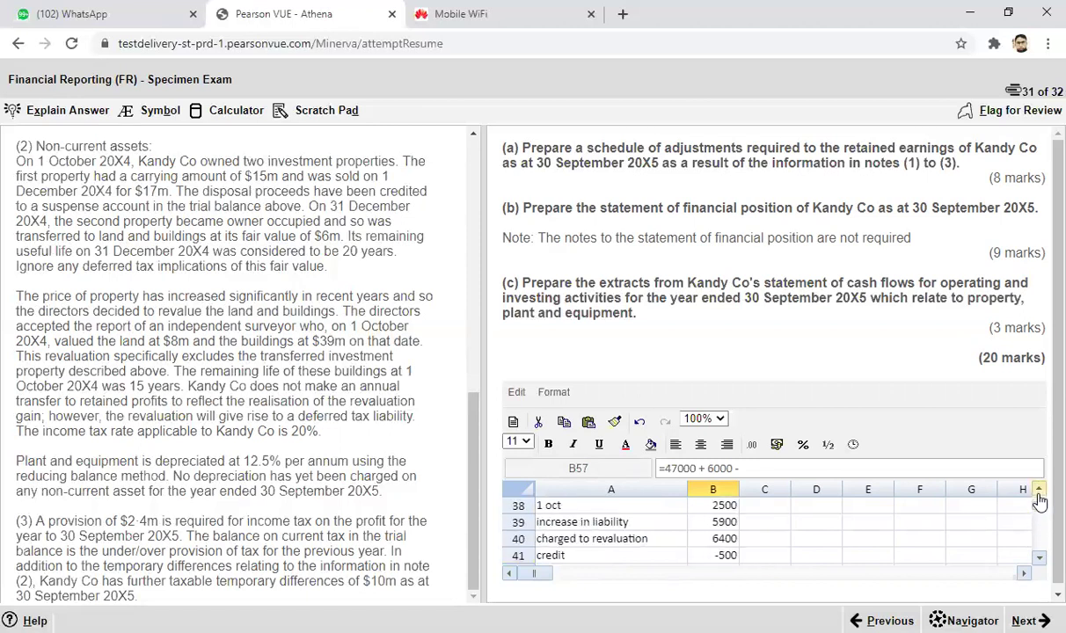
pyautogui.click(1039, 493)
pyautogui.click(1039, 493)
pyautogui.click(1039, 493)
pyautogui.click(1039, 492)
pyautogui.click(1039, 493)
pyautogui.click(1039, 492)
pyautogui.click(1039, 493)
pyautogui.click(1039, 492)
pyautogui.click(1039, 492)
pyautogui.click(1039, 492)
pyautogui.click(1039, 493)
pyautogui.click(1039, 493)
pyautogui.click(1039, 493)
pyautogui.click(1039, 493)
pyautogui.click(1039, 493)
pyautogui.click(1039, 493)
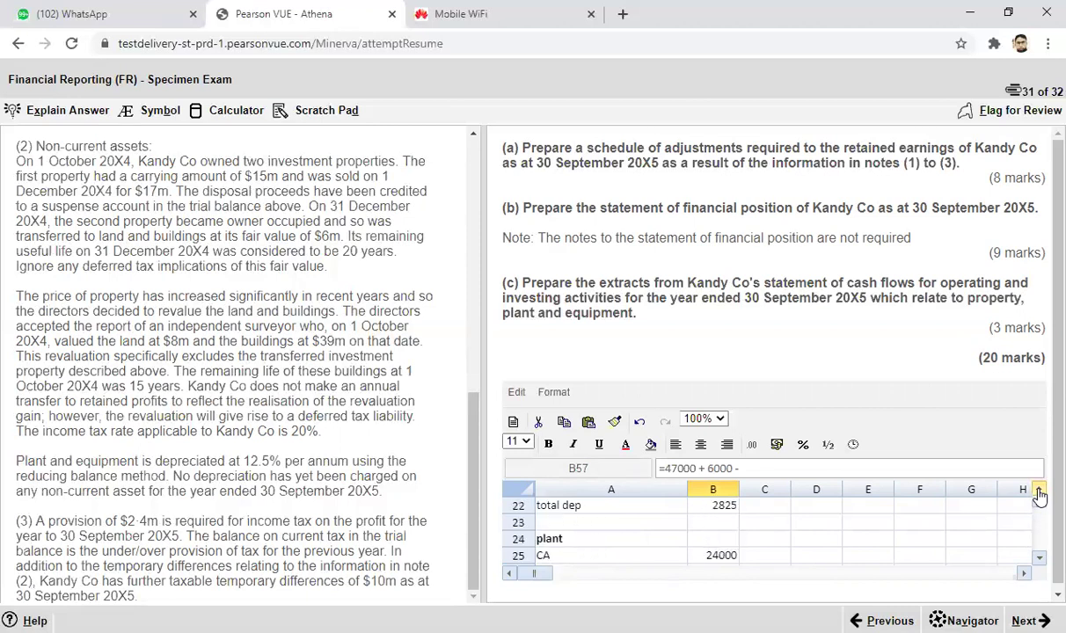
pyautogui.click(1039, 492)
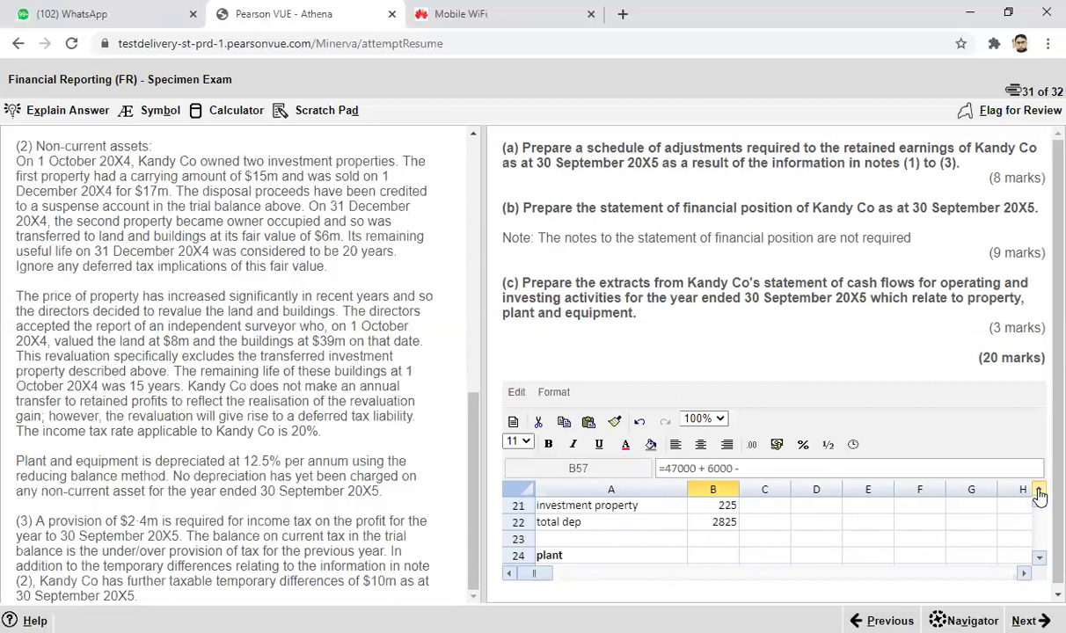
pyautogui.scroll(-4, 1040, 550)
pyautogui.scroll(-4, 1041, 550)
pyautogui.click(1040, 557)
pyautogui.click(1040, 557)
pyautogui.scroll(-3, 1040, 560)
pyautogui.click(1040, 560)
pyautogui.click(1040, 561)
pyautogui.write('2825')
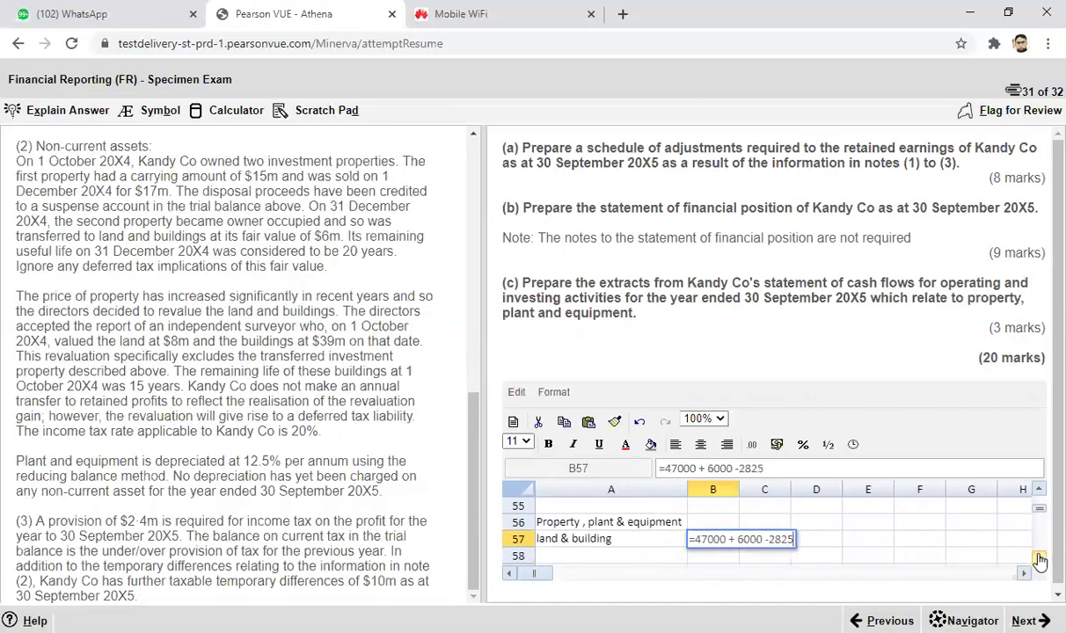
pyautogui.press('Return')
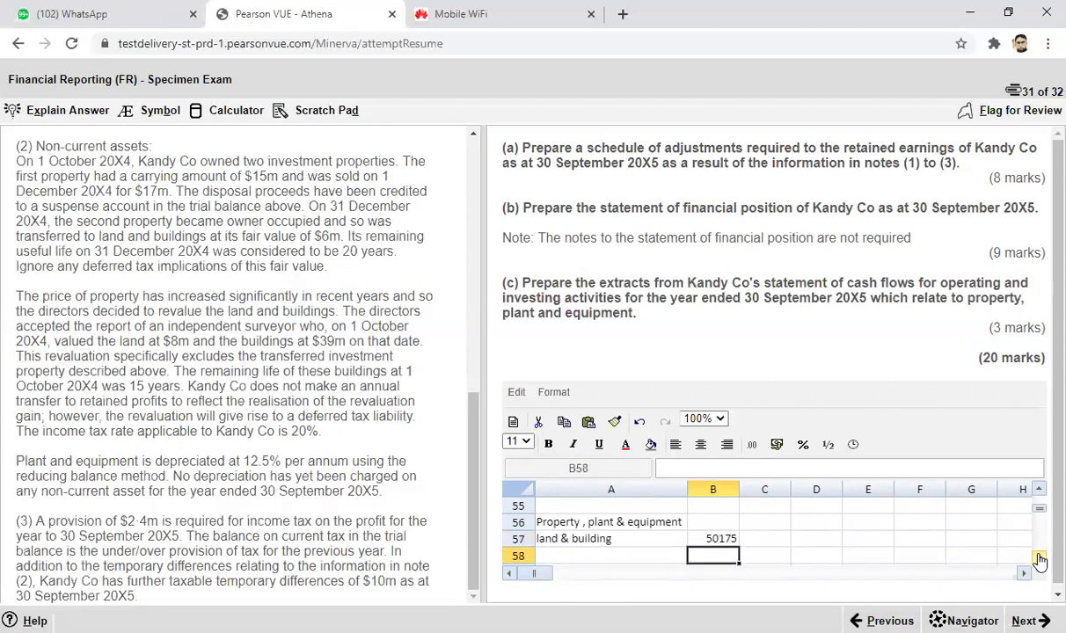
# Add a 'plant' line in row 58 linked to the plant net amount of 21000 in B27.
pyautogui.doubleClick(575, 558)
pyautogui.write('plant')
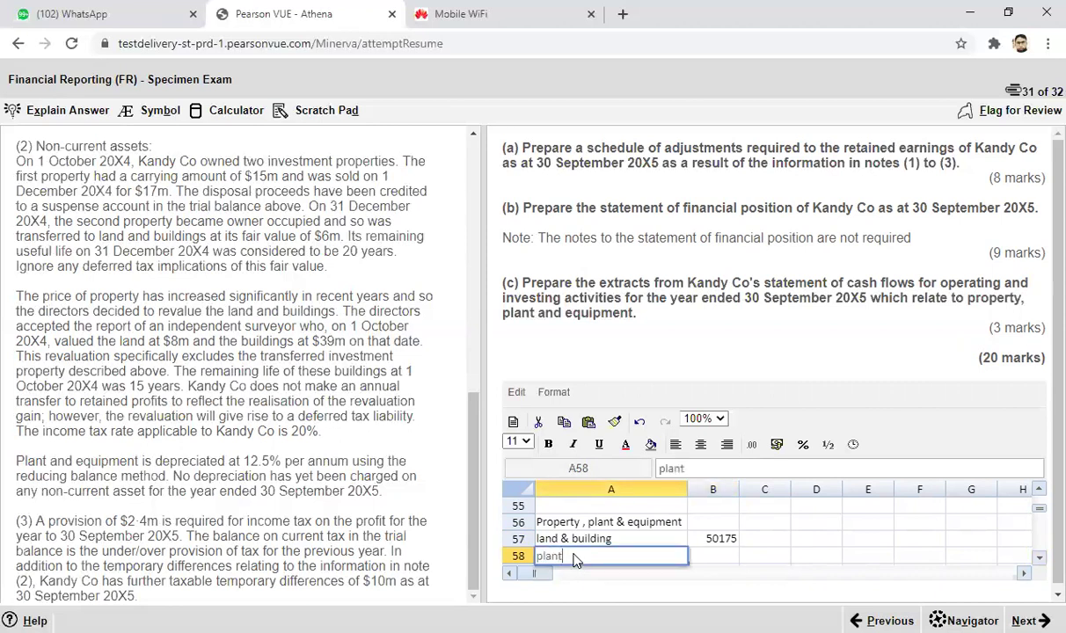
pyautogui.click(719, 556)
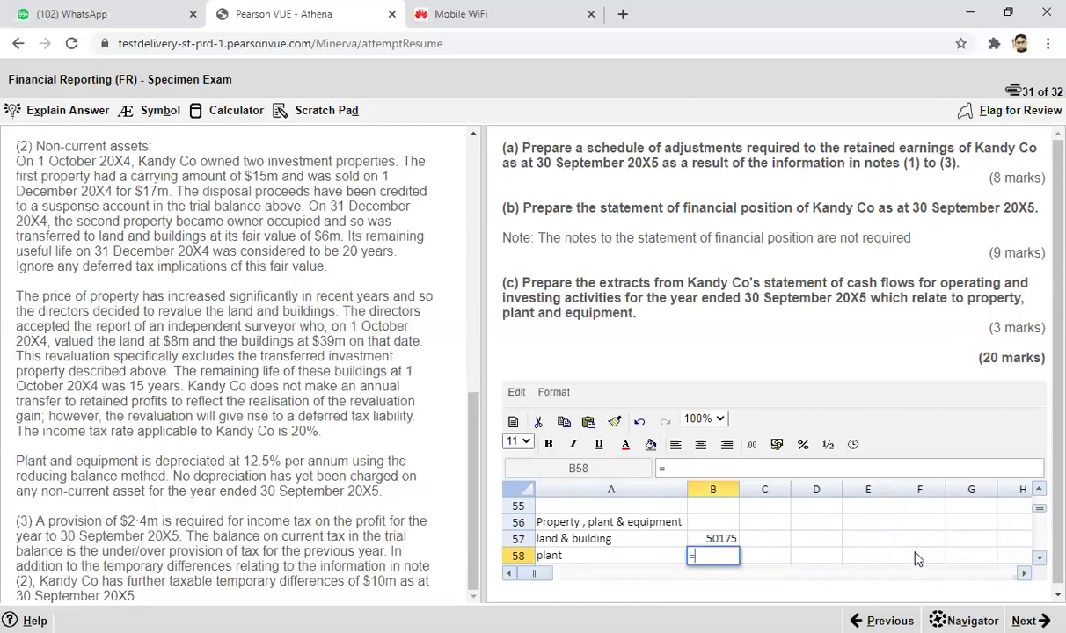
pyautogui.click(1039, 563)
pyautogui.click(1039, 562)
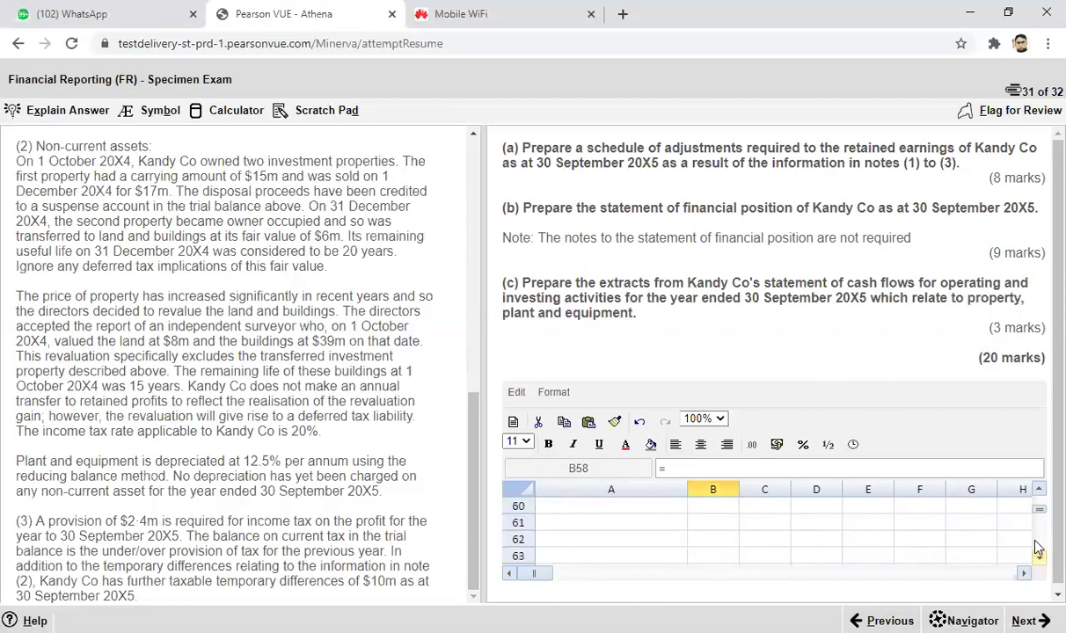
pyautogui.click(1041, 490)
pyautogui.scroll(4, 1040, 490)
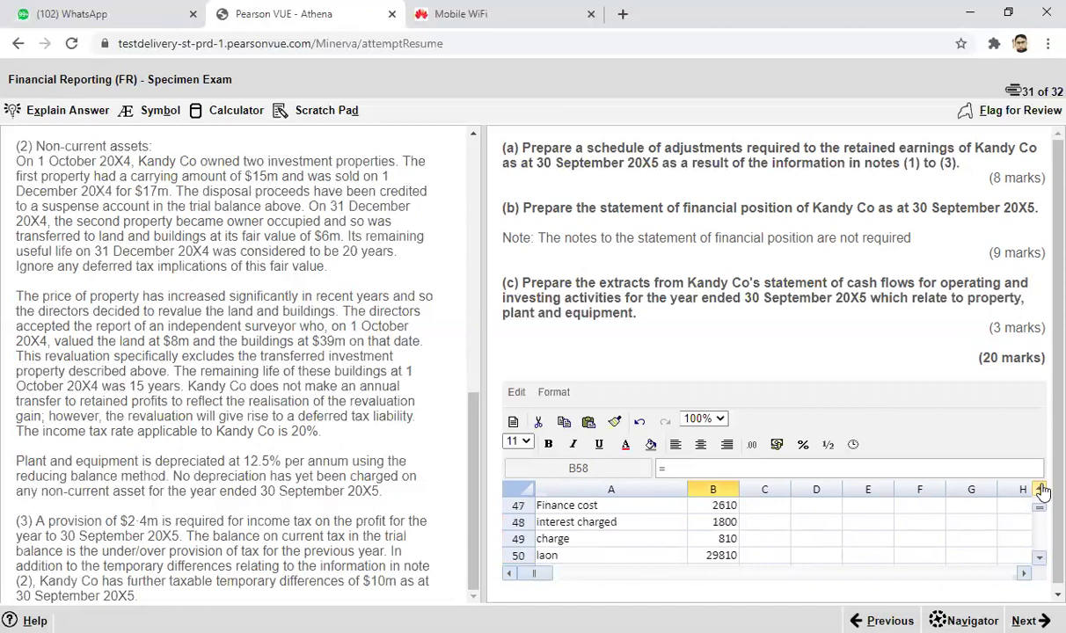
pyautogui.scroll(10, 1041, 490)
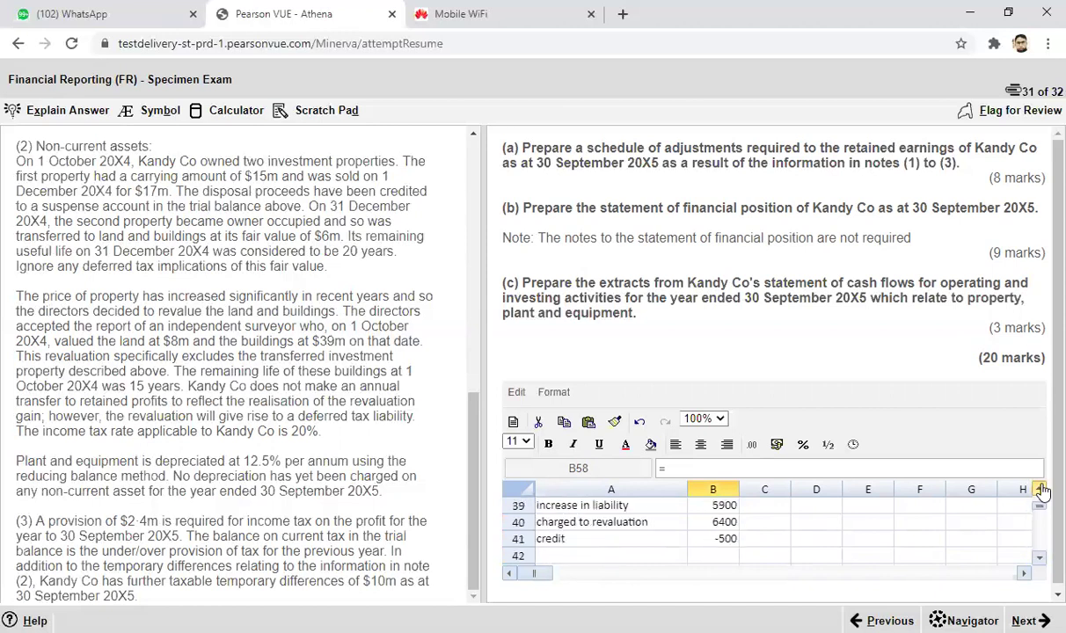
pyautogui.scroll(9, 1041, 490)
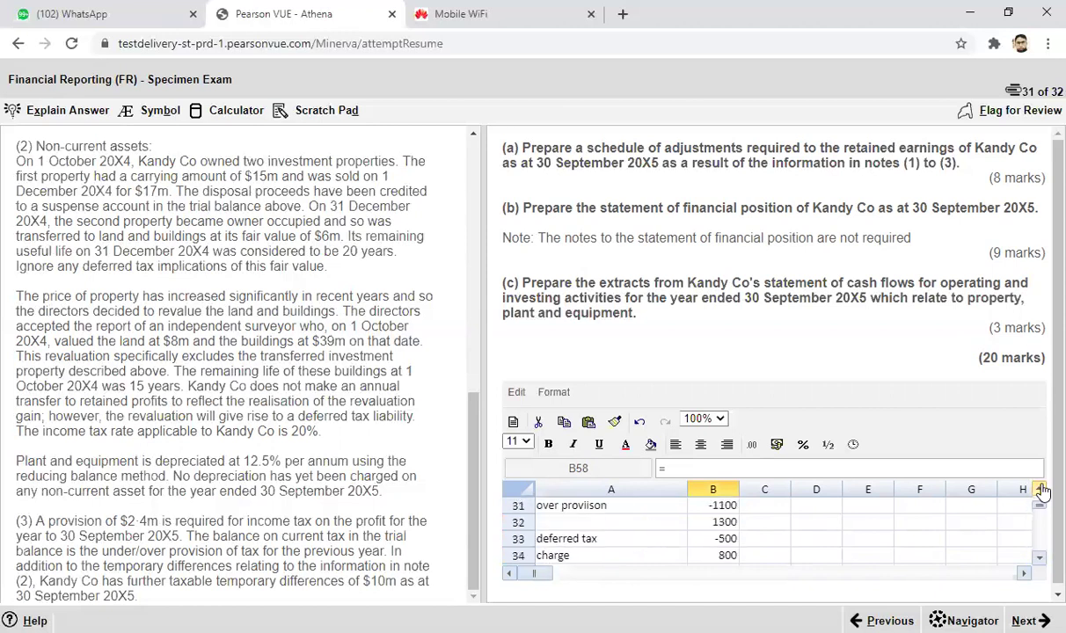
pyautogui.scroll(4, 1041, 490)
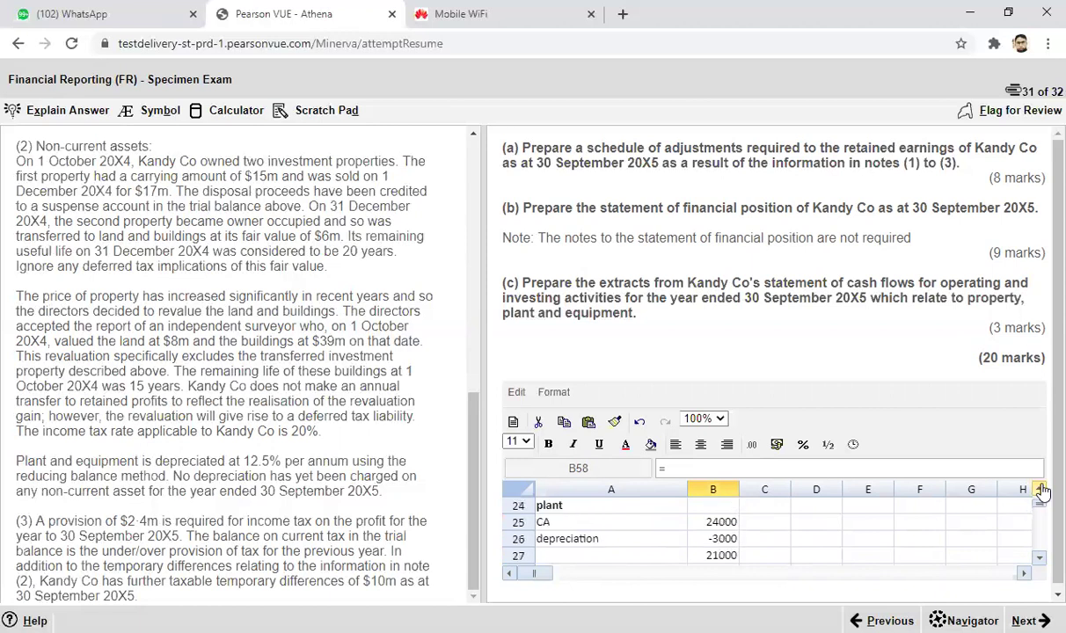
pyautogui.click(704, 556)
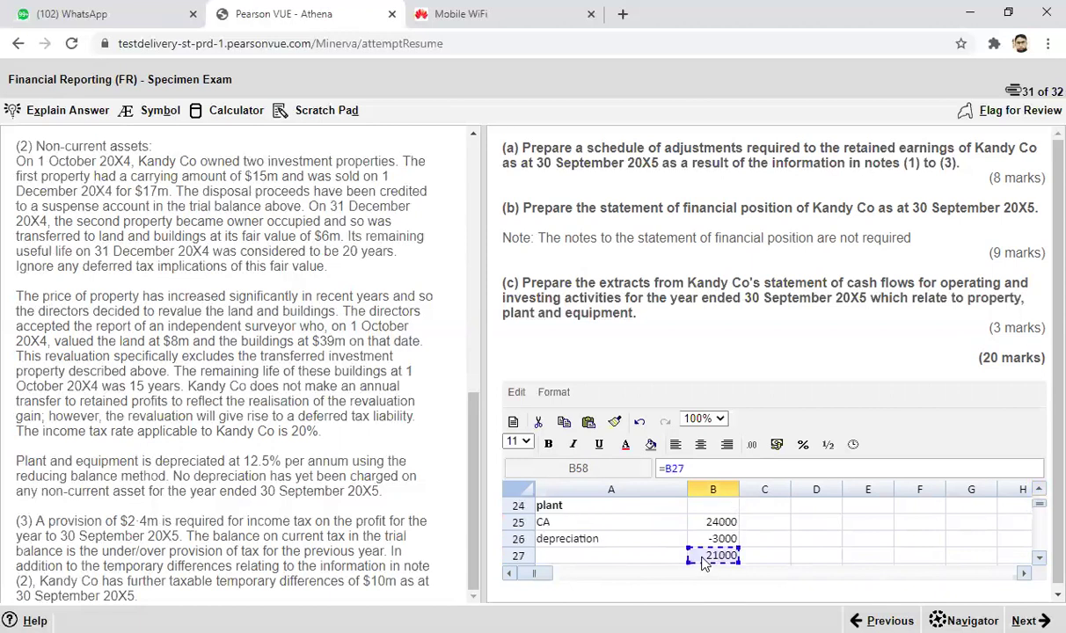
pyautogui.press('Return')
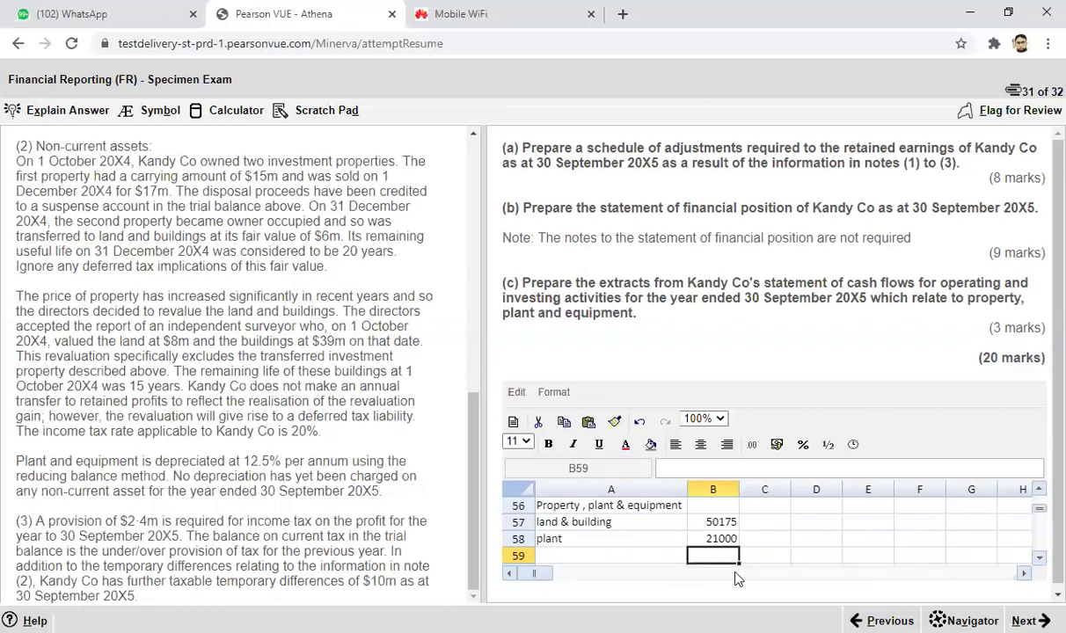
# Add a 'Total Non current asset' row with =B57+B58, giving 71175.
pyautogui.click(613, 560)
pyautogui.click(613, 561)
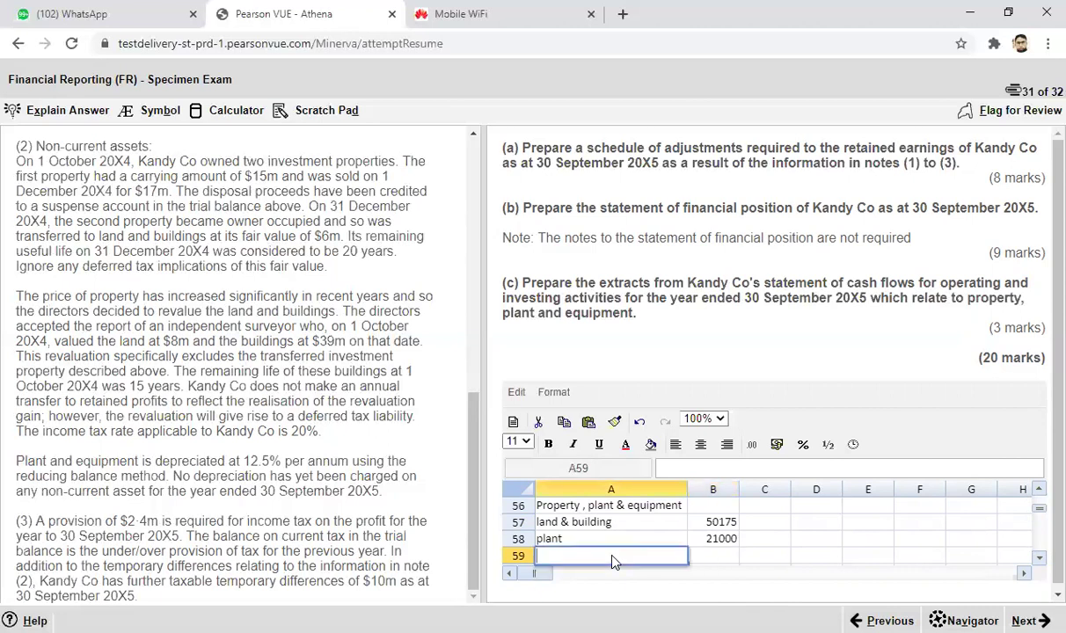
pyautogui.write('Total Non')
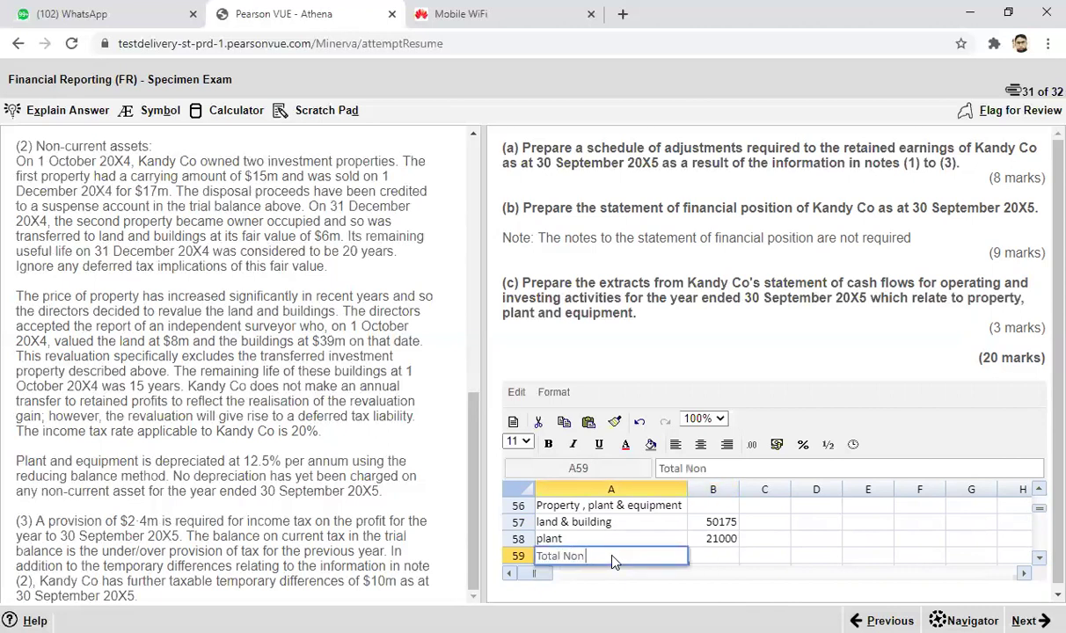
pyautogui.write(' current asset')
pyautogui.click(718, 557)
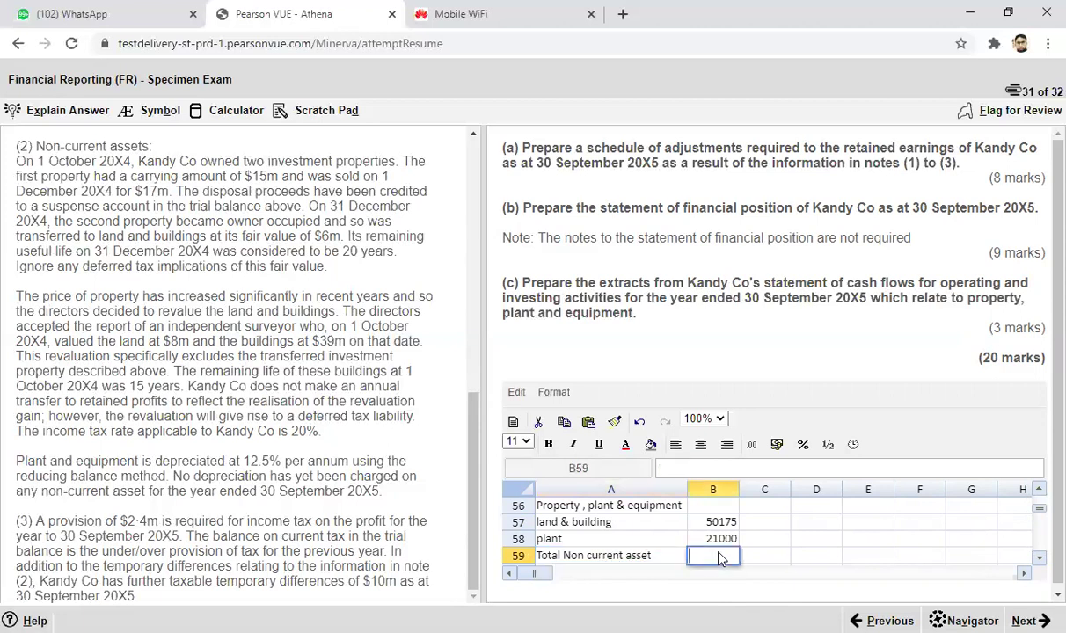
pyautogui.write('=')
pyautogui.click(711, 525)
pyautogui.write('+')
pyautogui.click(733, 540)
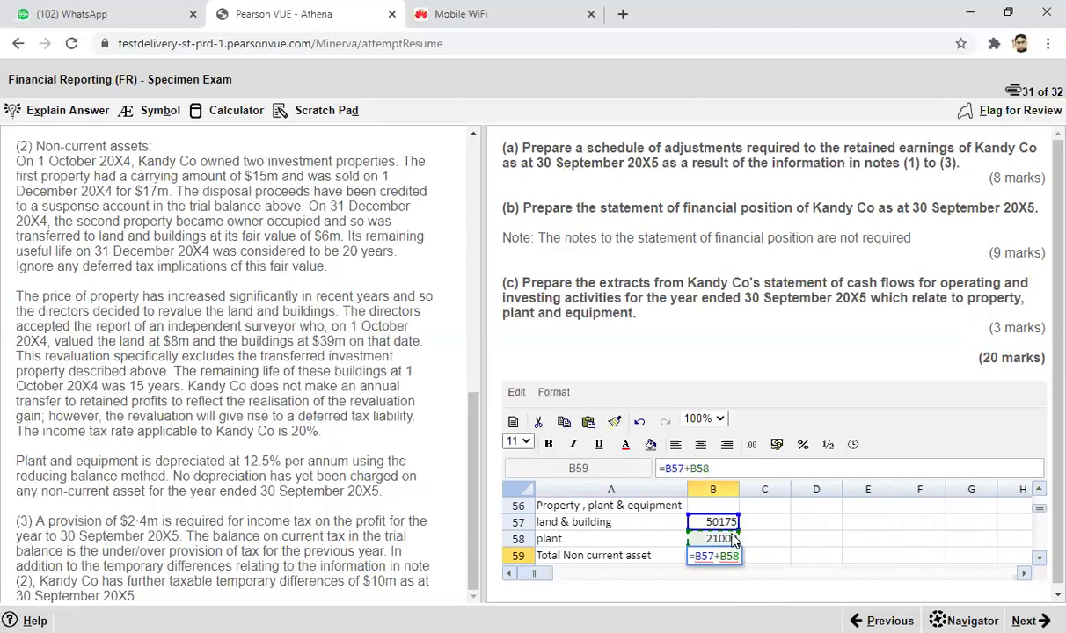
pyautogui.press('Return')
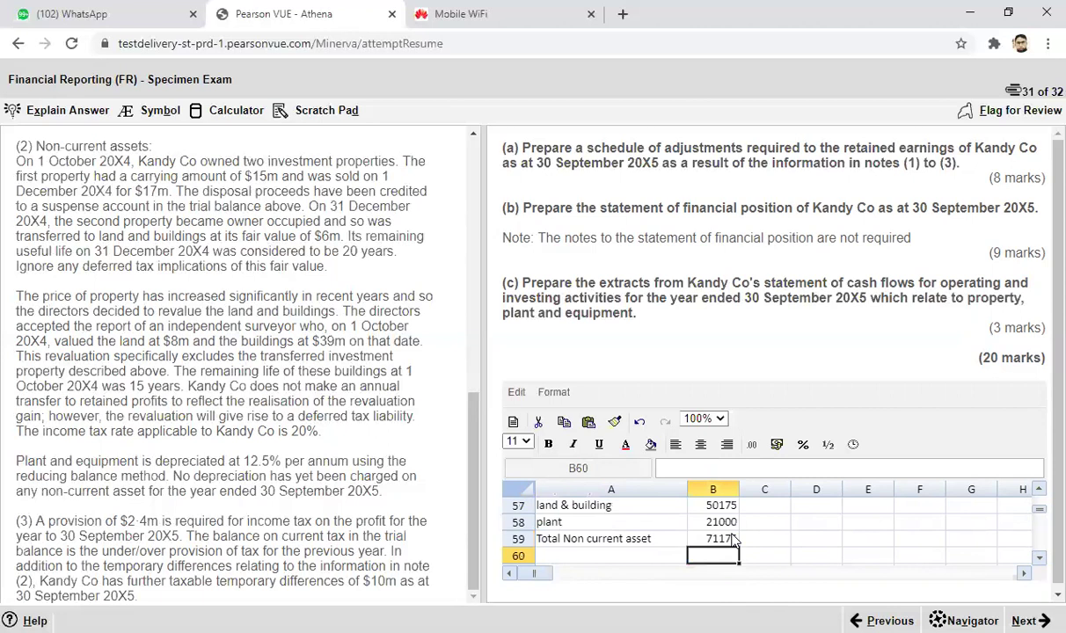
# Label row 60 'current asset'.
pyautogui.click(601, 557)
pyautogui.write('cur')
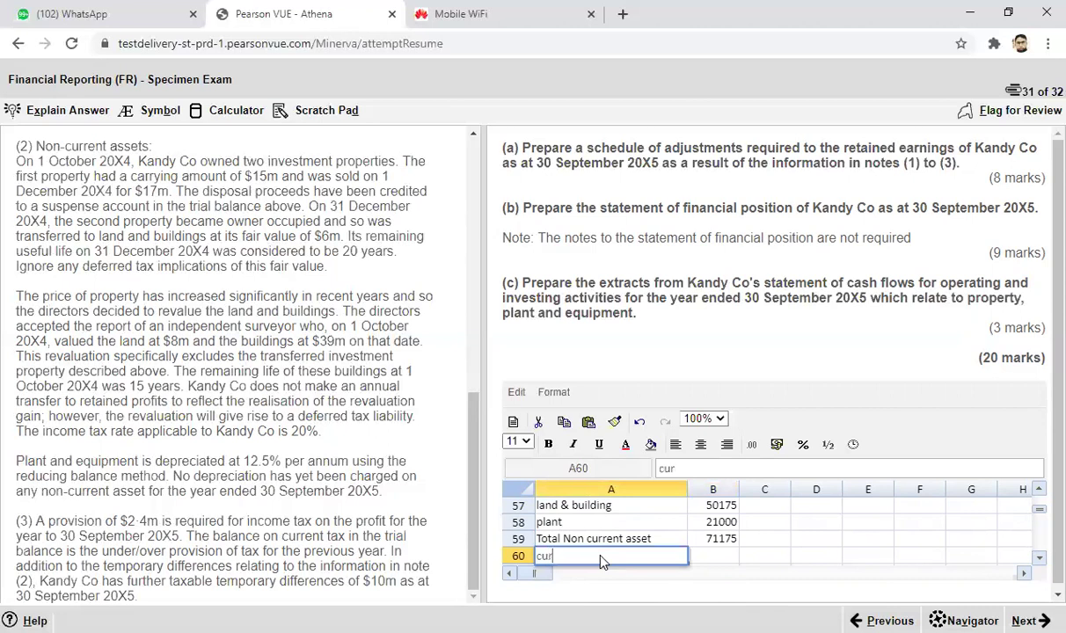
pyautogui.write('rent asset')
pyautogui.press('Tab')
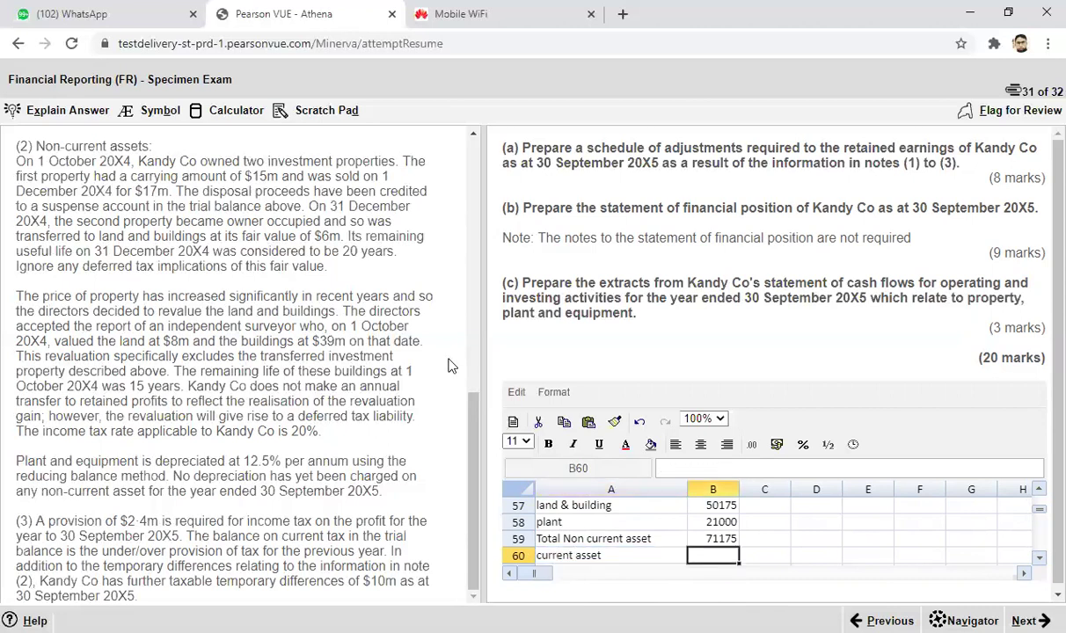
# Enter current assets of 68700 in B60, using the trial balance in the question.
pyautogui.moveTo(474, 433); pyautogui.dragTo(479, 196)
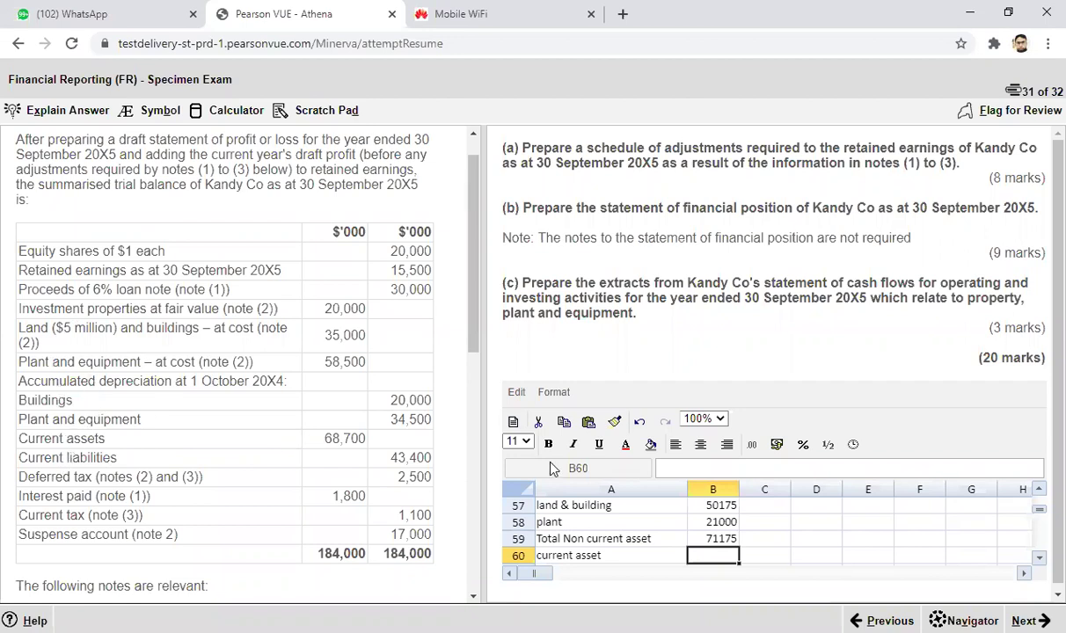
pyautogui.doubleClick(711, 556)
pyautogui.write('68700')
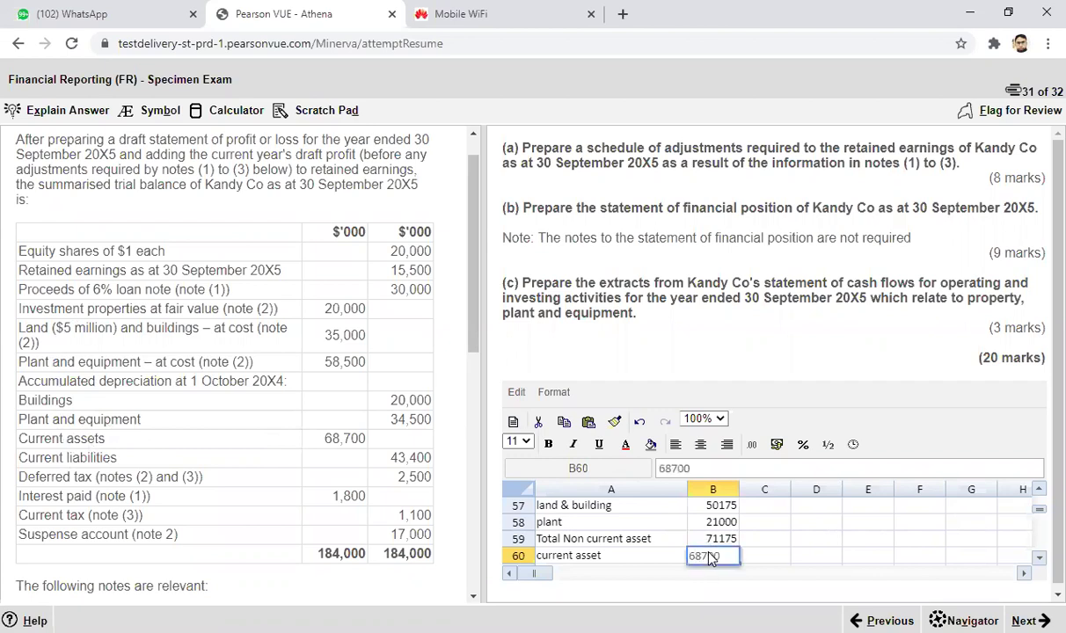
pyautogui.click(1041, 563)
# Add a bold 'total assets' row with =B59+B60, giving 139875.
pyautogui.doubleClick(572, 557)
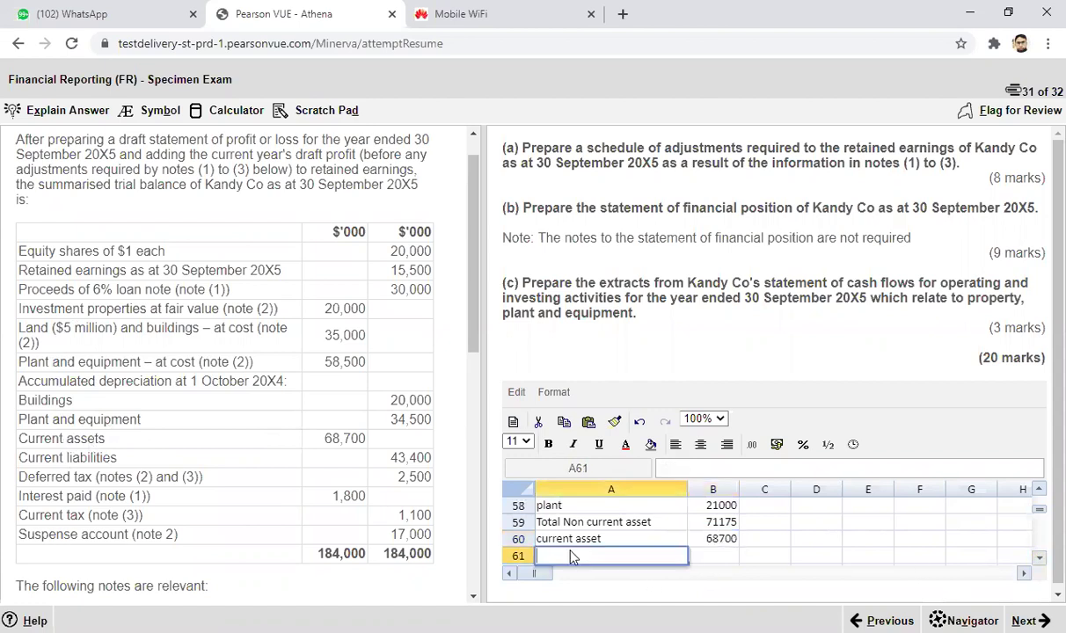
pyautogui.write('total assets')
pyautogui.click(713, 557)
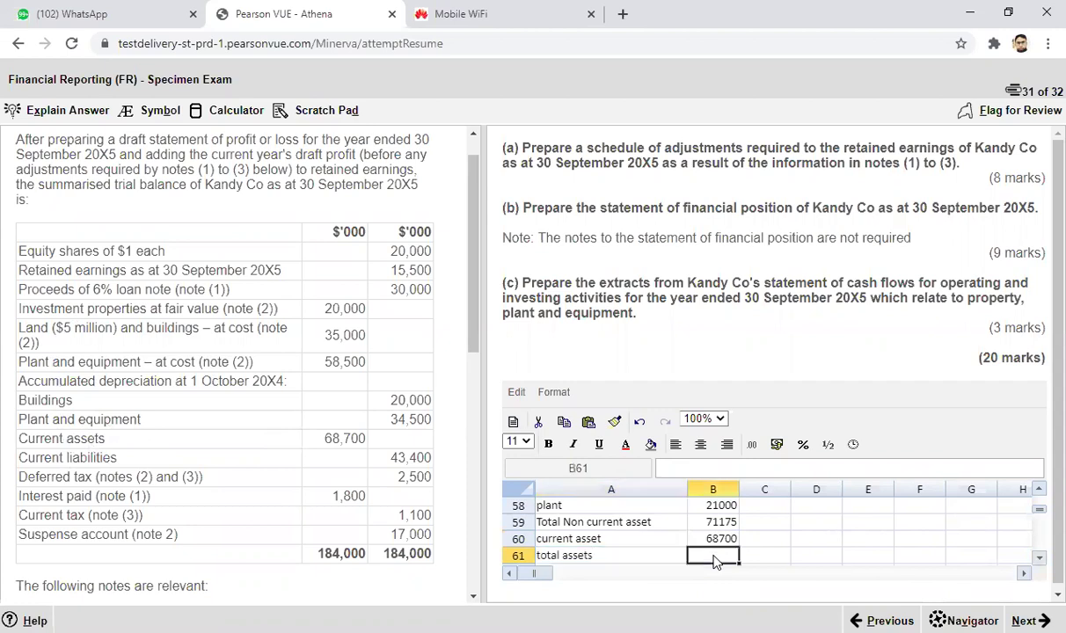
pyautogui.write('=')
pyautogui.click(705, 526)
pyautogui.write('+')
pyautogui.click(707, 539)
pyautogui.press('Return')
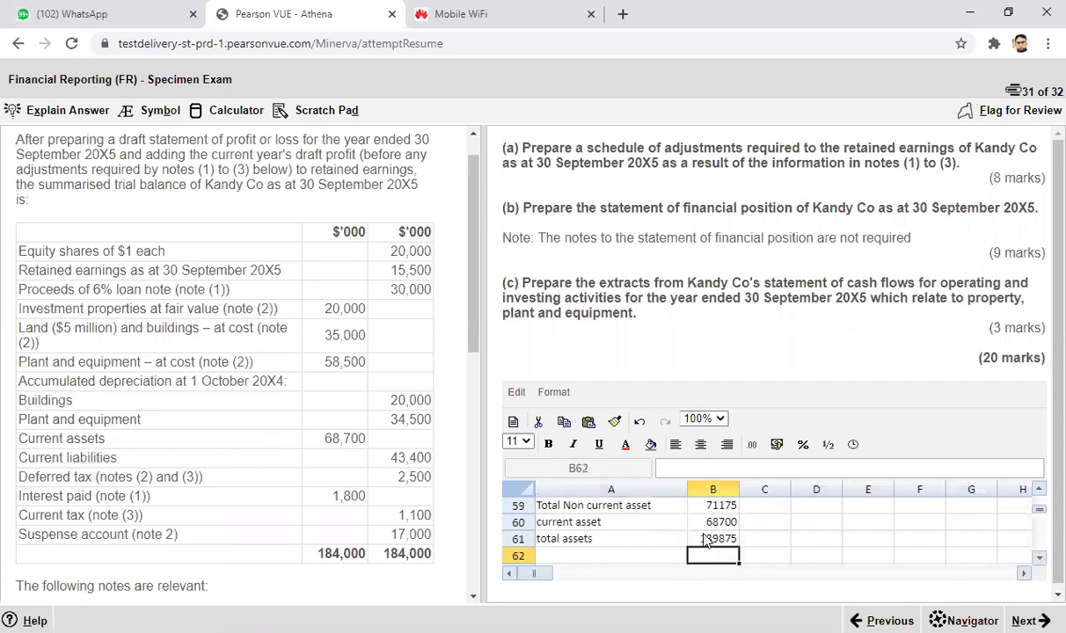
pyautogui.moveTo(546, 540); pyautogui.dragTo(722, 542)
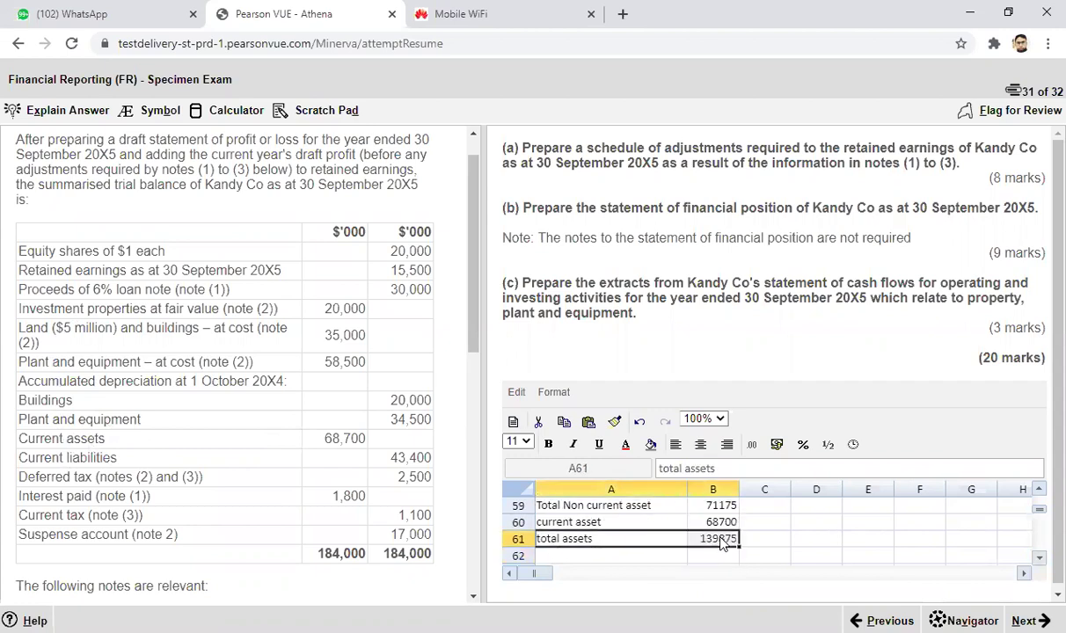
pyautogui.hotkey('ctrl', 'b')
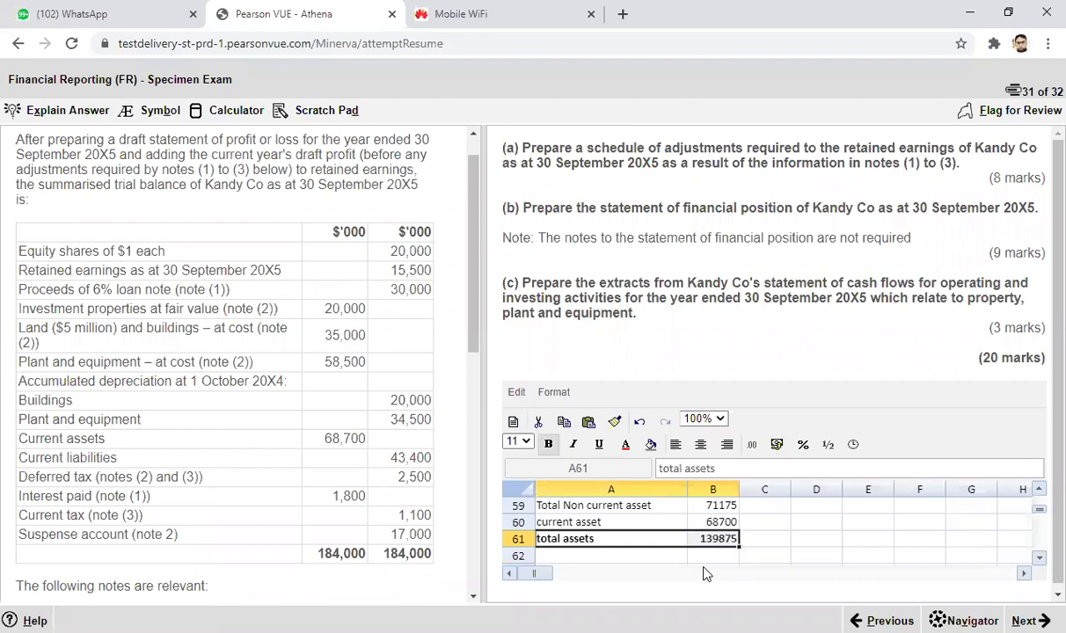
# Add an 'equity' line of 20000 in row 63.
pyautogui.click(1039, 558)
pyautogui.click(1040, 558)
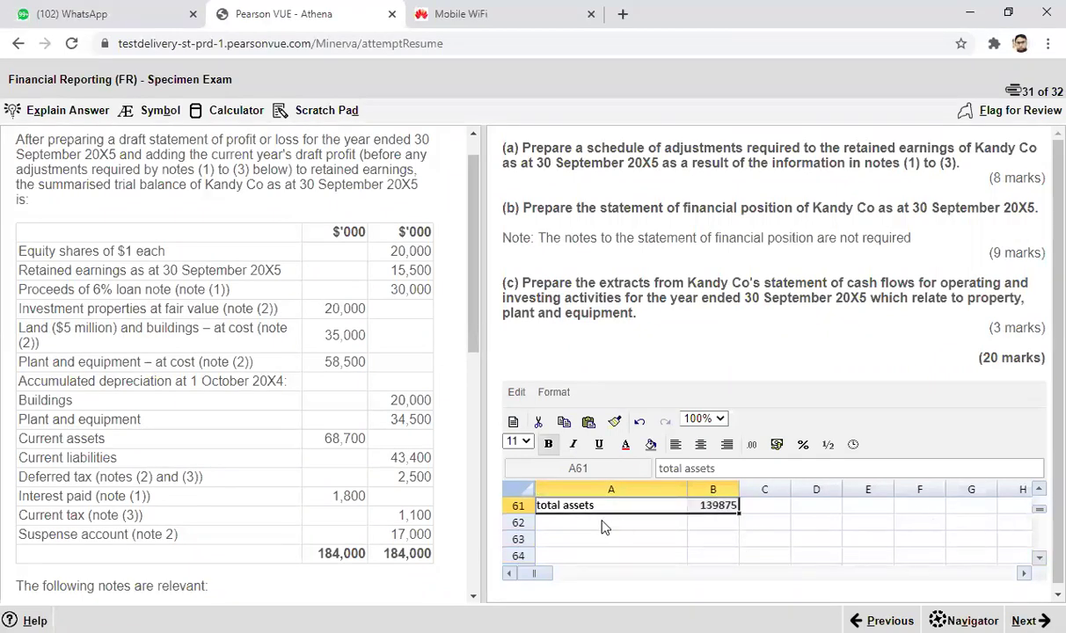
pyautogui.click(585, 540)
pyautogui.write('equity')
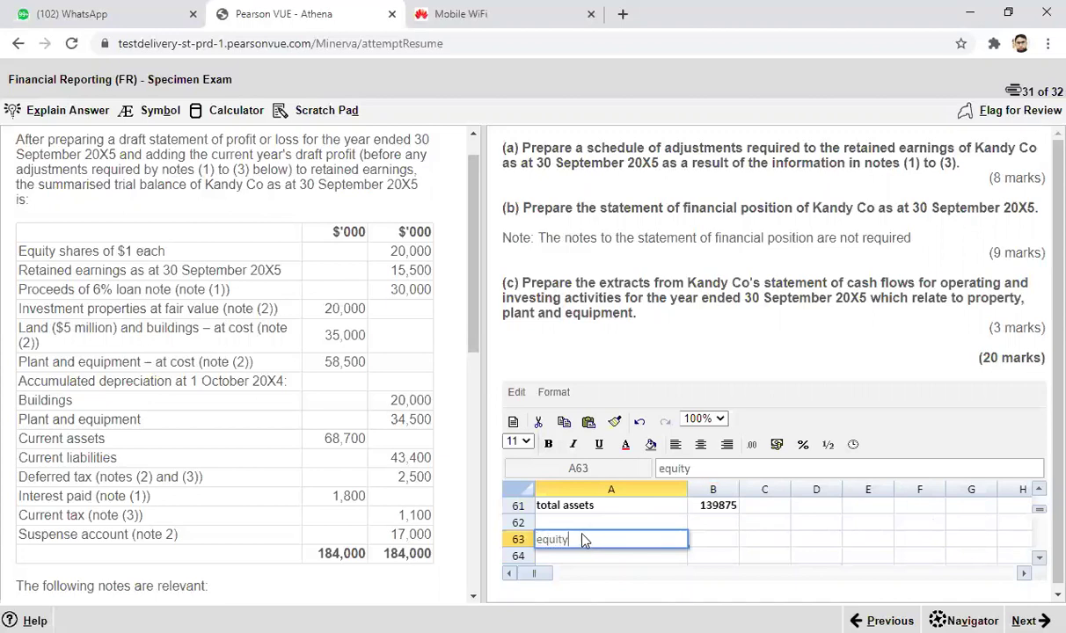
pyautogui.click(719, 547)
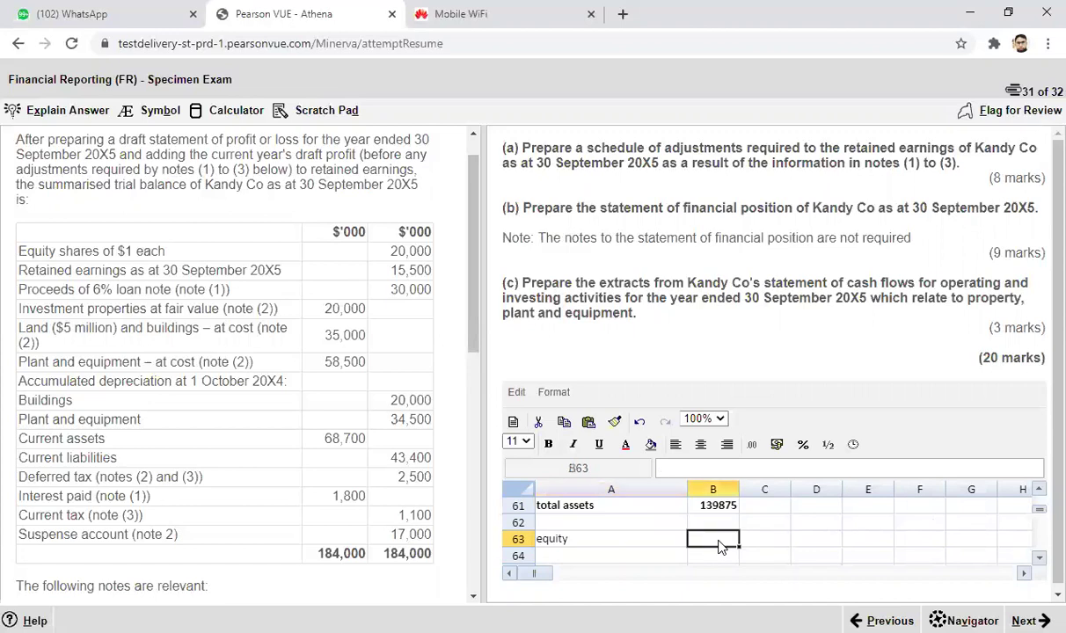
pyautogui.write('20000')
# Add a 'revaluation surplus' line calculated as =32000-6400.
pyautogui.click(588, 559)
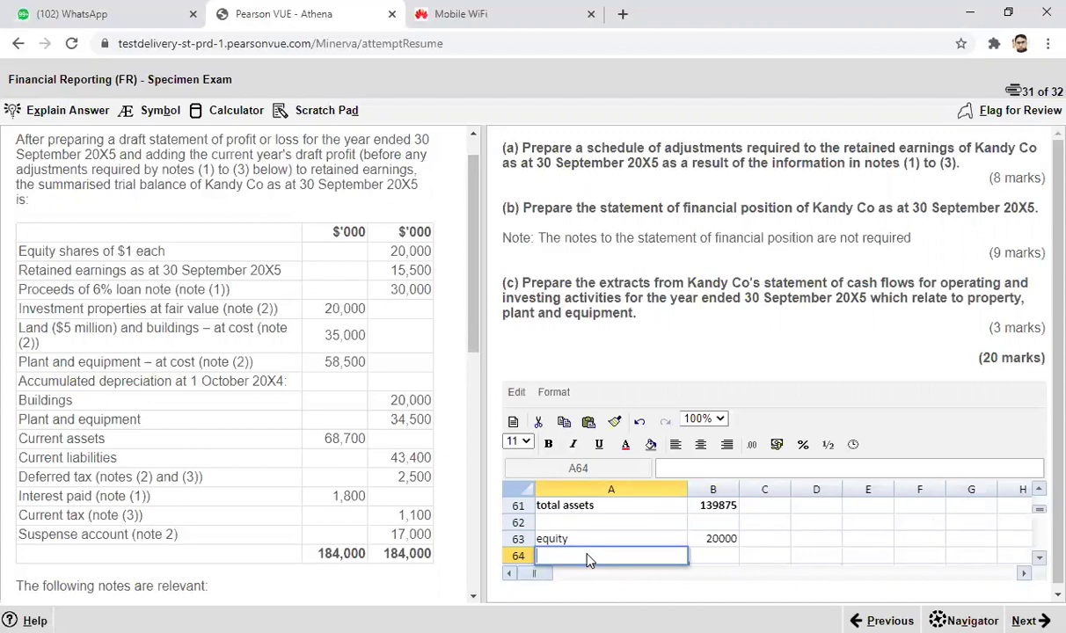
pyautogui.write('revaluation surplus')
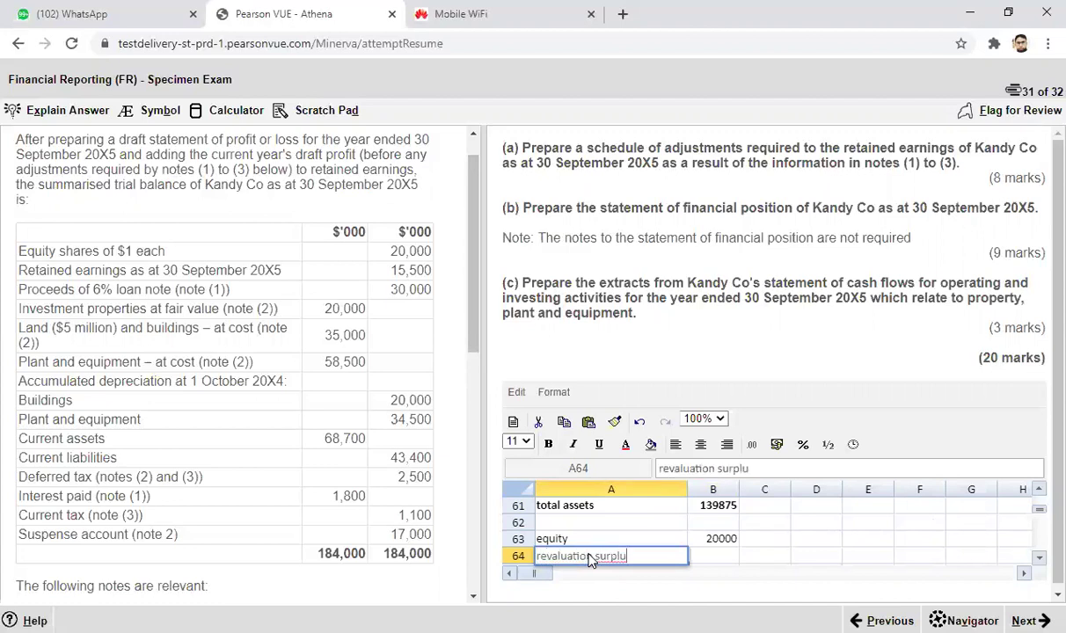
pyautogui.click(696, 561)
pyautogui.write('=32000')
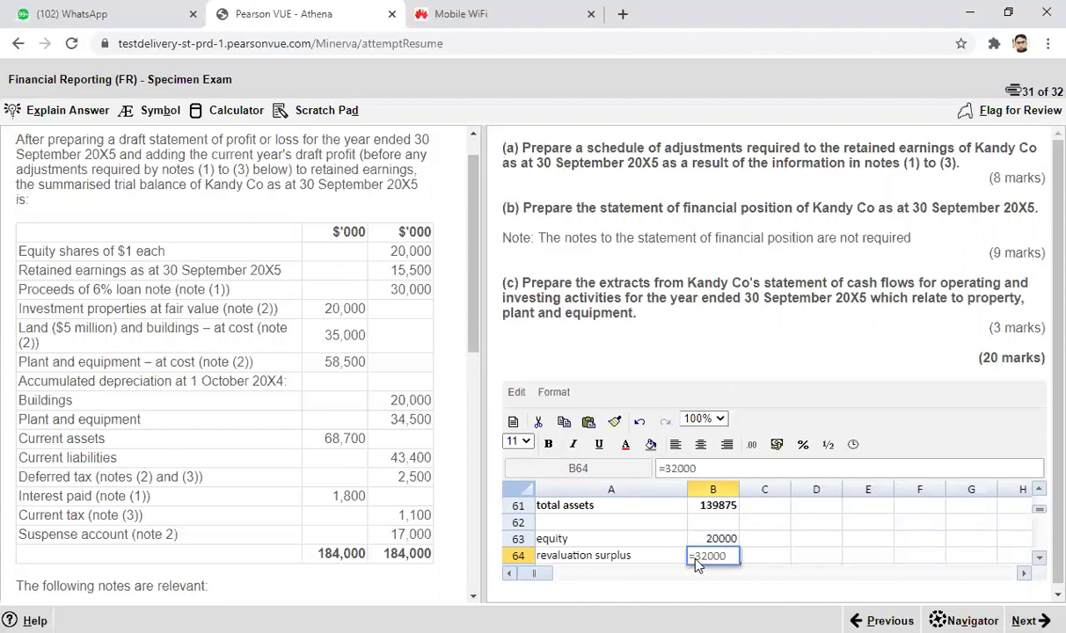
pyautogui.write('-6400')
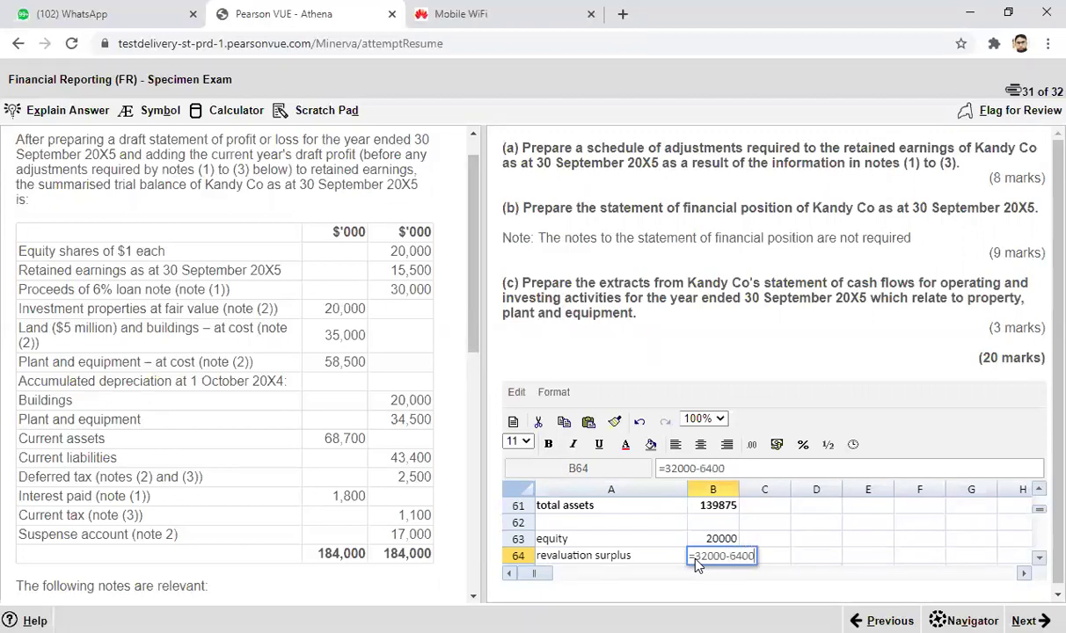
pyautogui.press('Return')
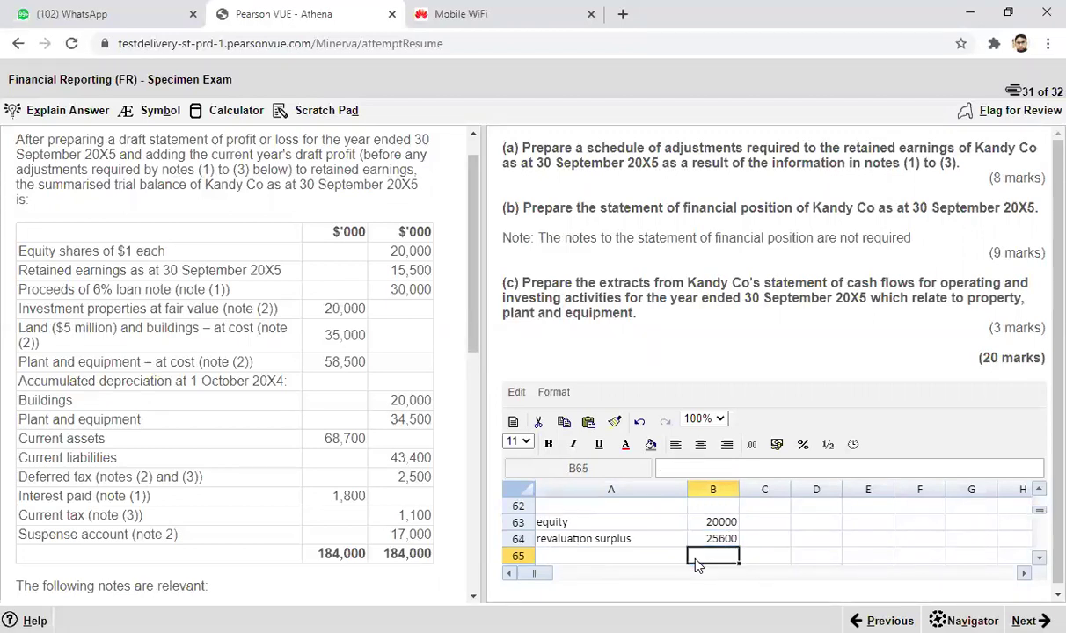
# Add a 'retained earning' line in row 65 linked to the adjusted retained earnings total of 10265.
pyautogui.click(620, 557)
pyautogui.write('re')
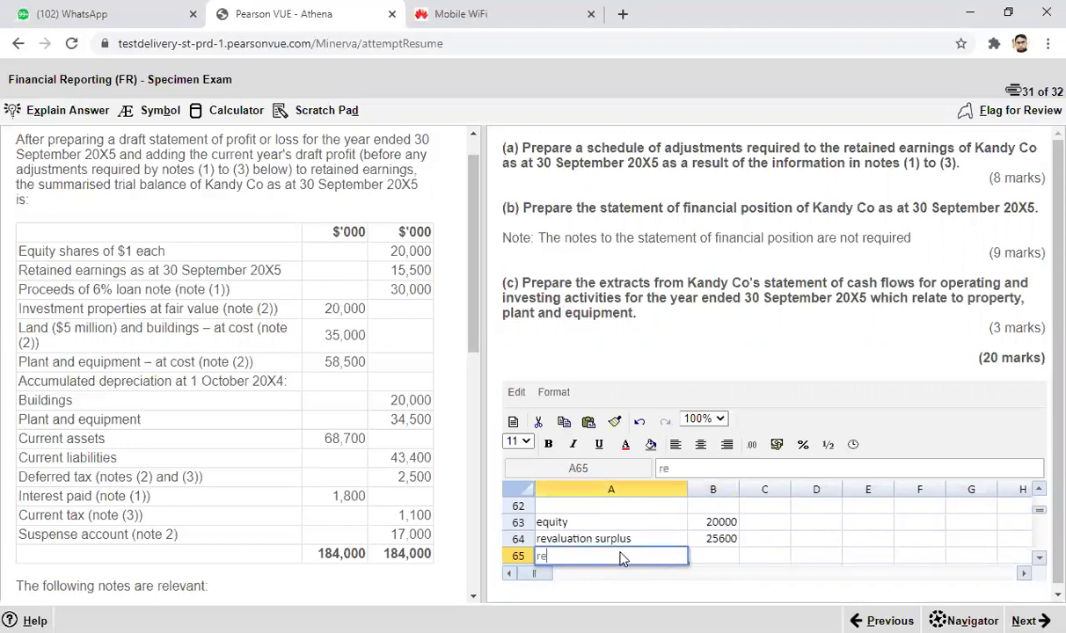
pyautogui.write('tained earning')
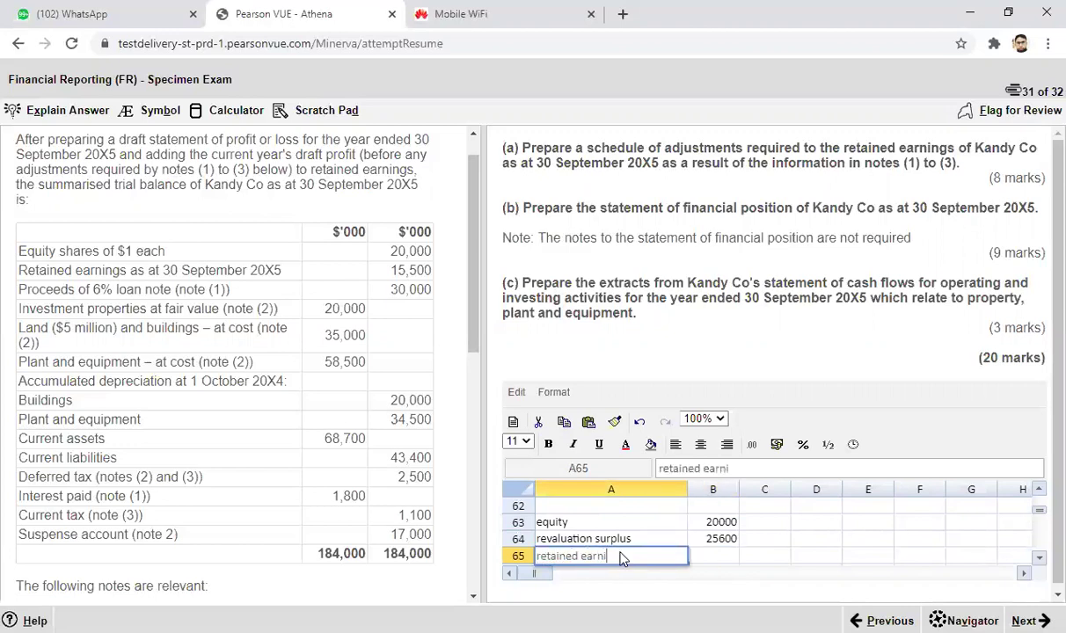
pyautogui.click(708, 558)
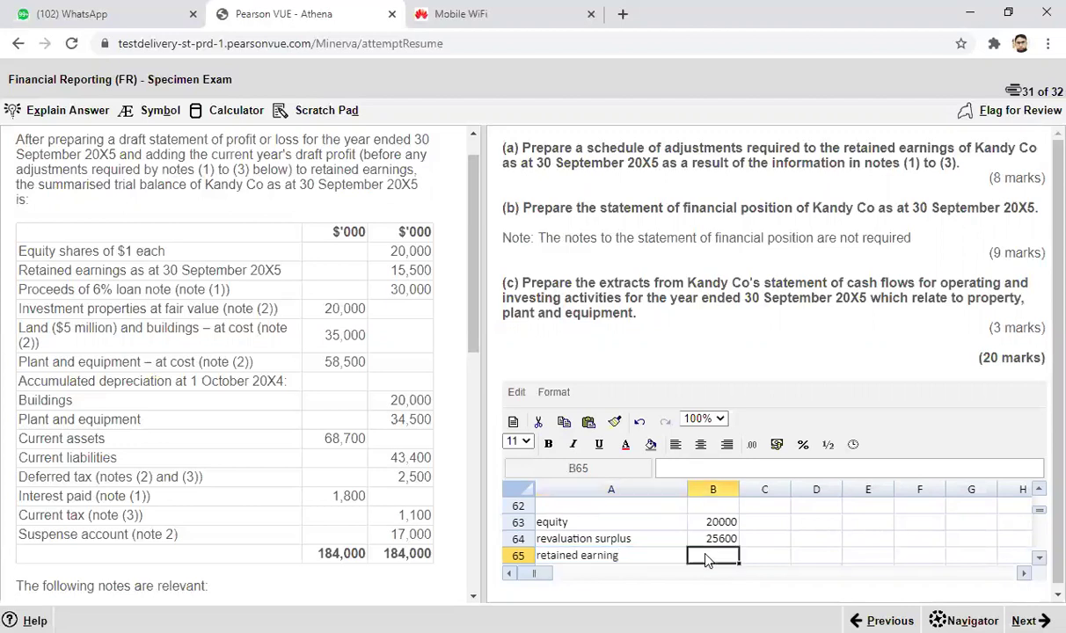
pyautogui.write('=')
pyautogui.scroll(8, 1043, 490)
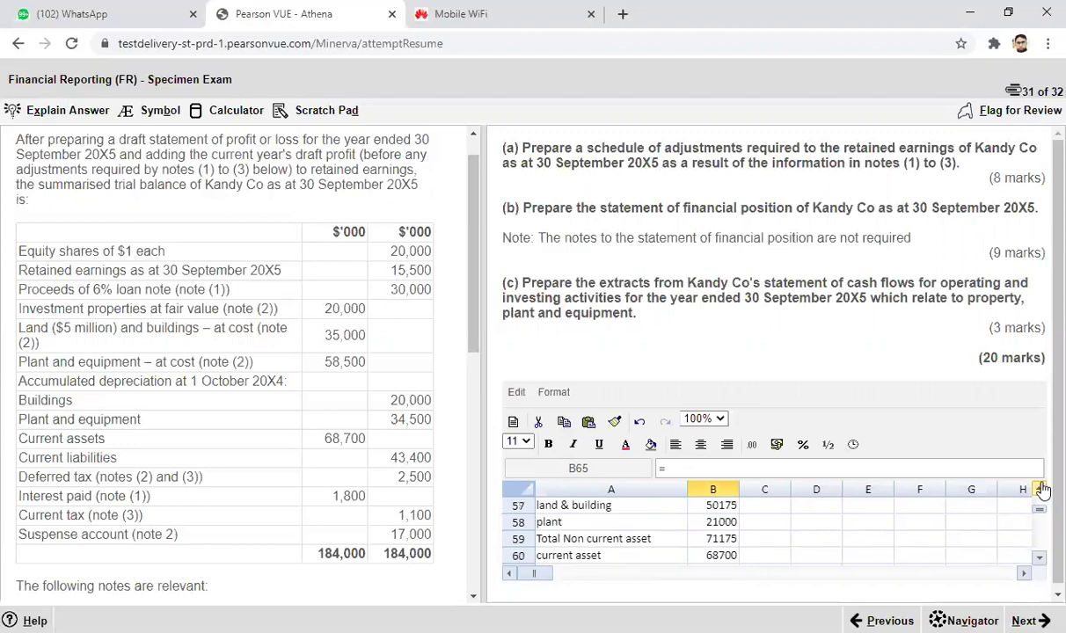
pyautogui.scroll(15, 1042, 490)
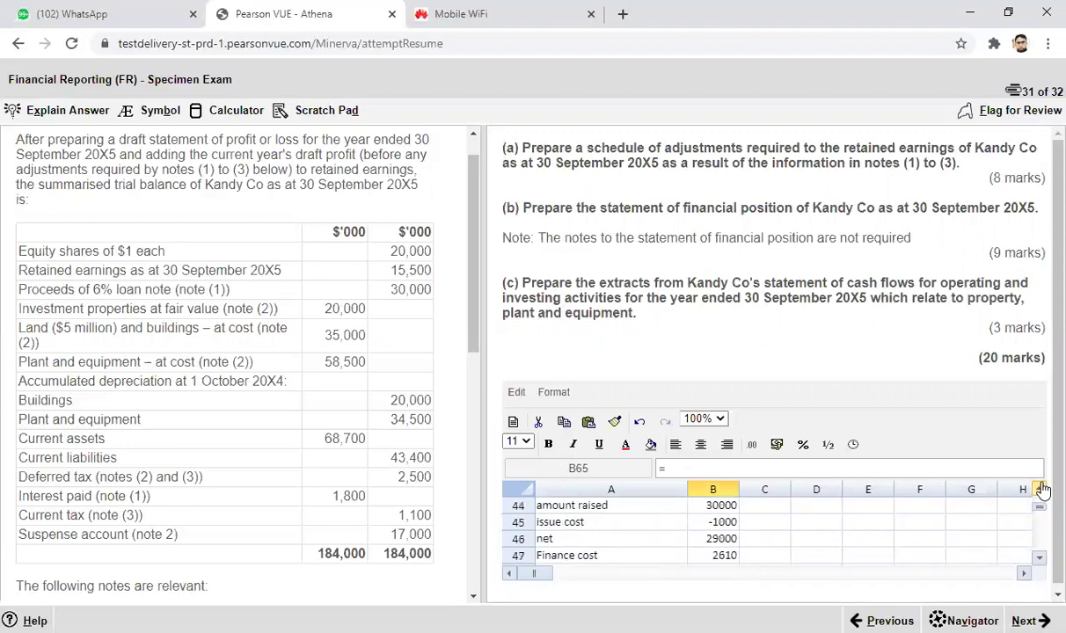
pyautogui.scroll(11, 1043, 490)
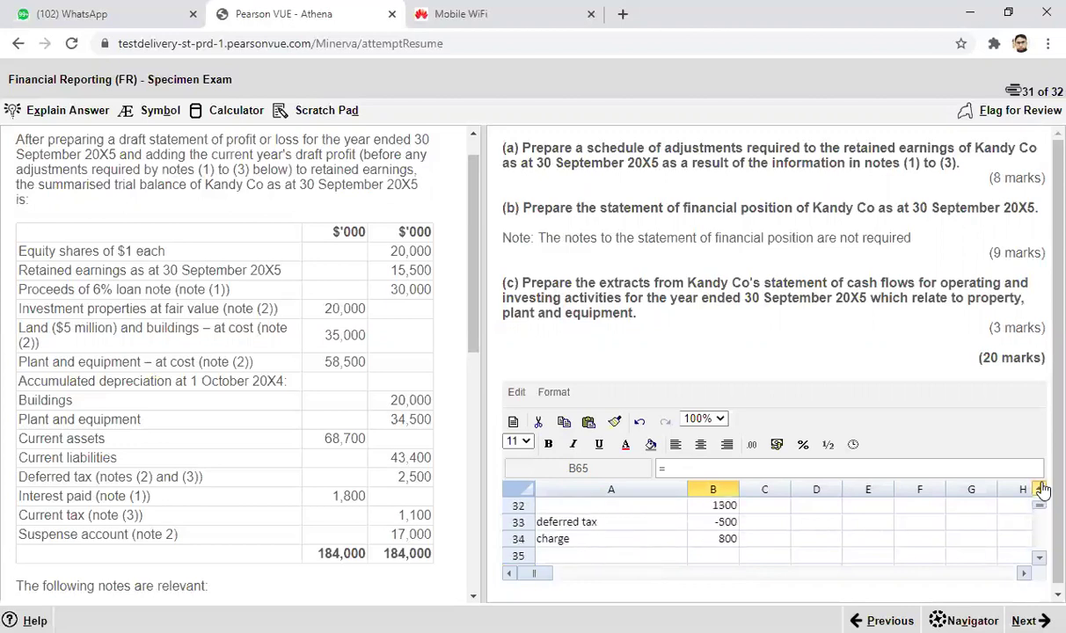
pyautogui.scroll(11, 1042, 490)
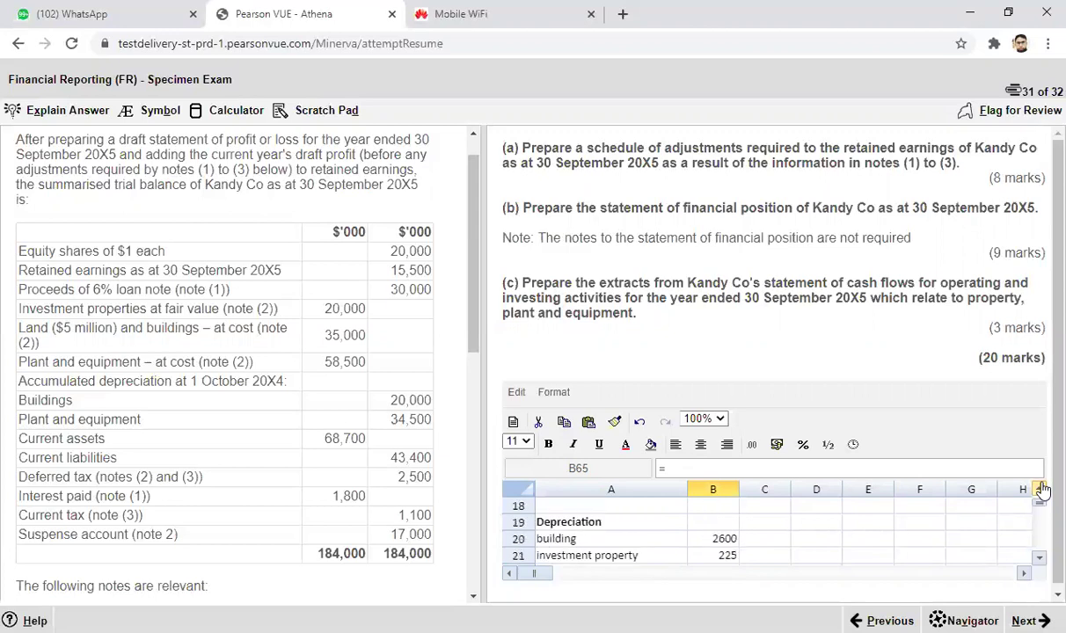
pyautogui.scroll(7, 1042, 490)
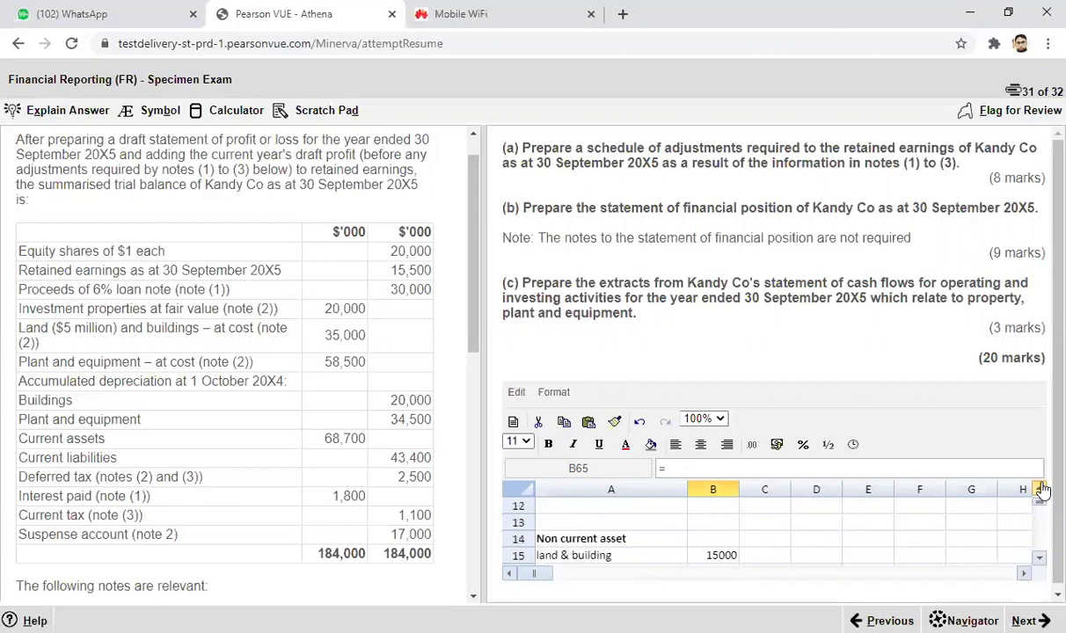
pyautogui.click(735, 526)
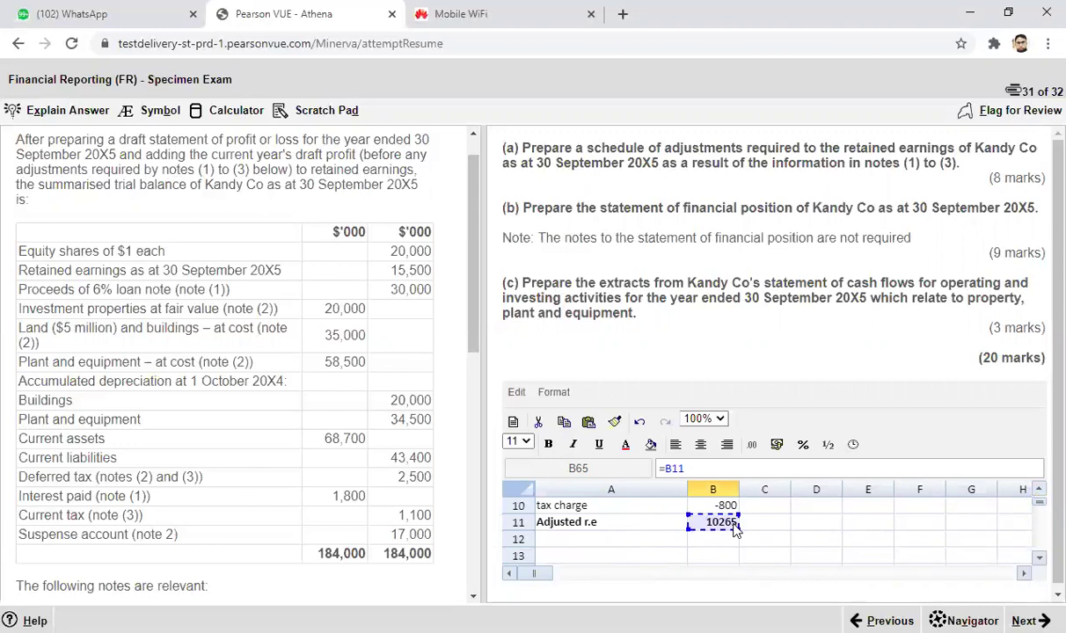
pyautogui.press('Return')
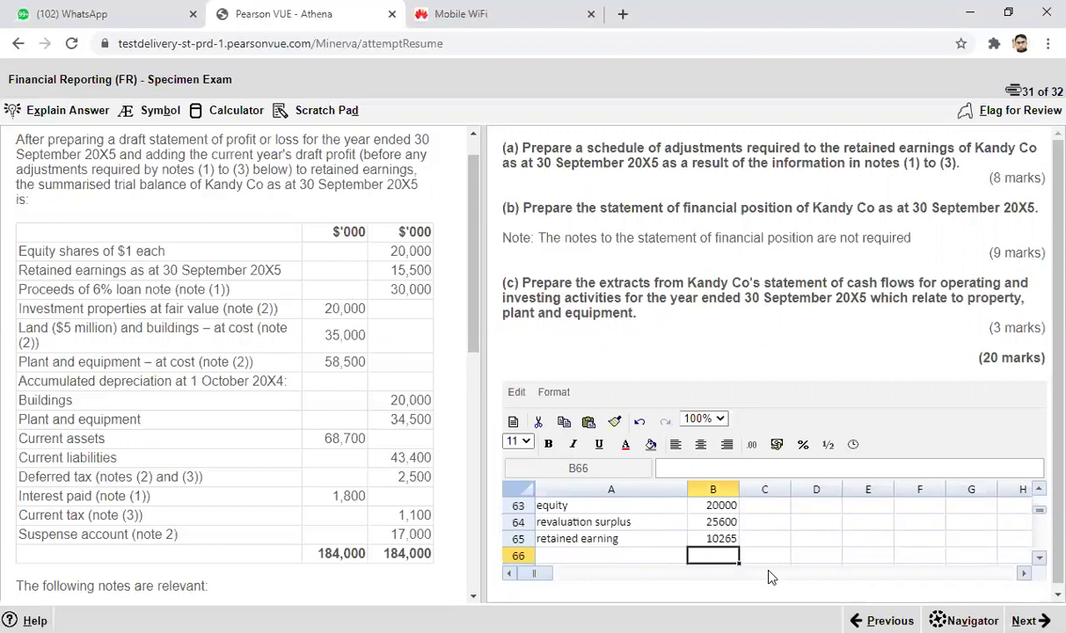
# Add a 'total equity' row with =SUM(B63:B65), totalling 55865.
pyautogui.click(609, 556)
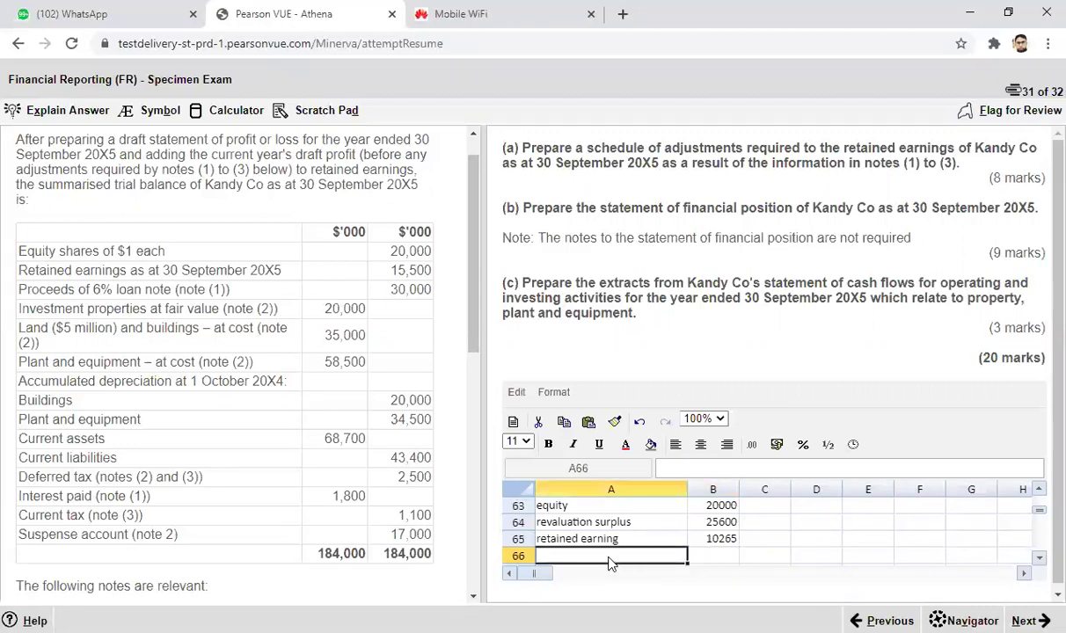
pyautogui.write('total')
pyautogui.write(' equi')
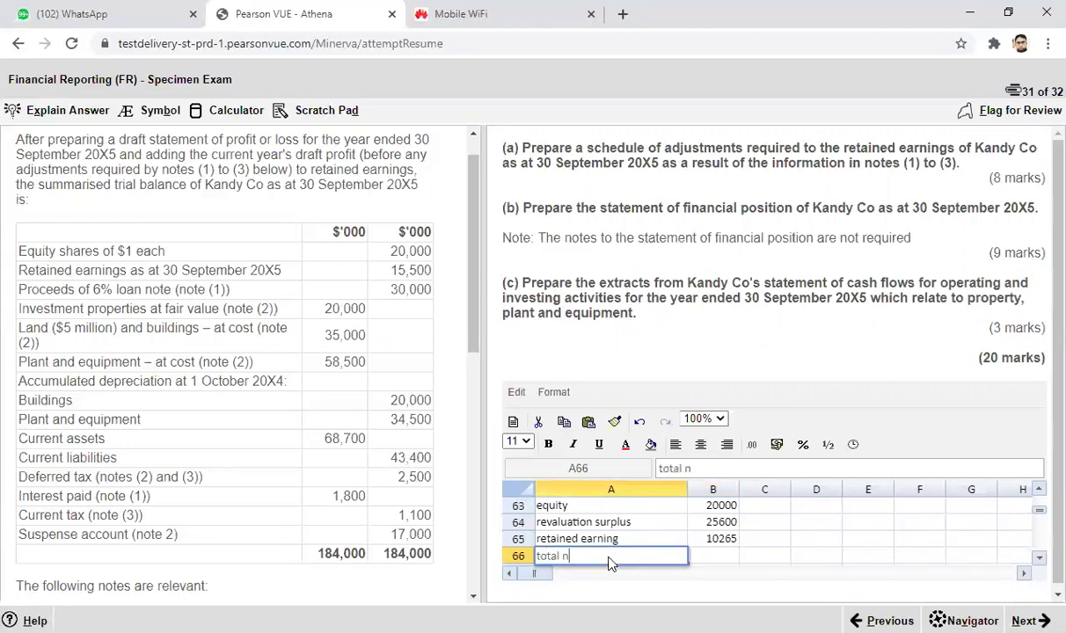
pyautogui.write('ty')
pyautogui.click(714, 563)
pyautogui.write('=sum(')
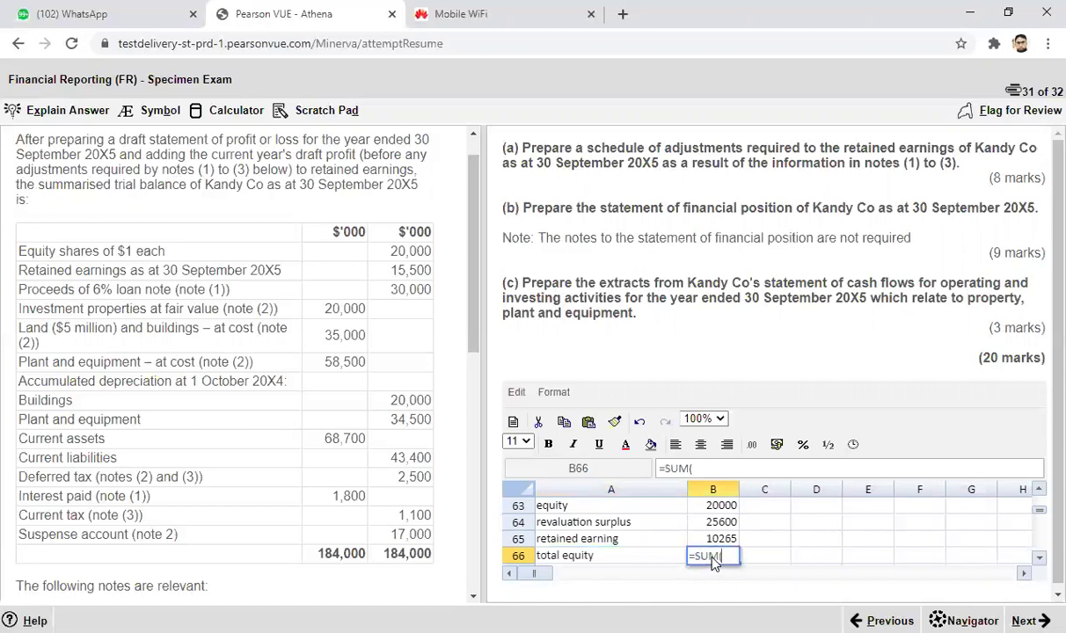
pyautogui.click(720, 506)
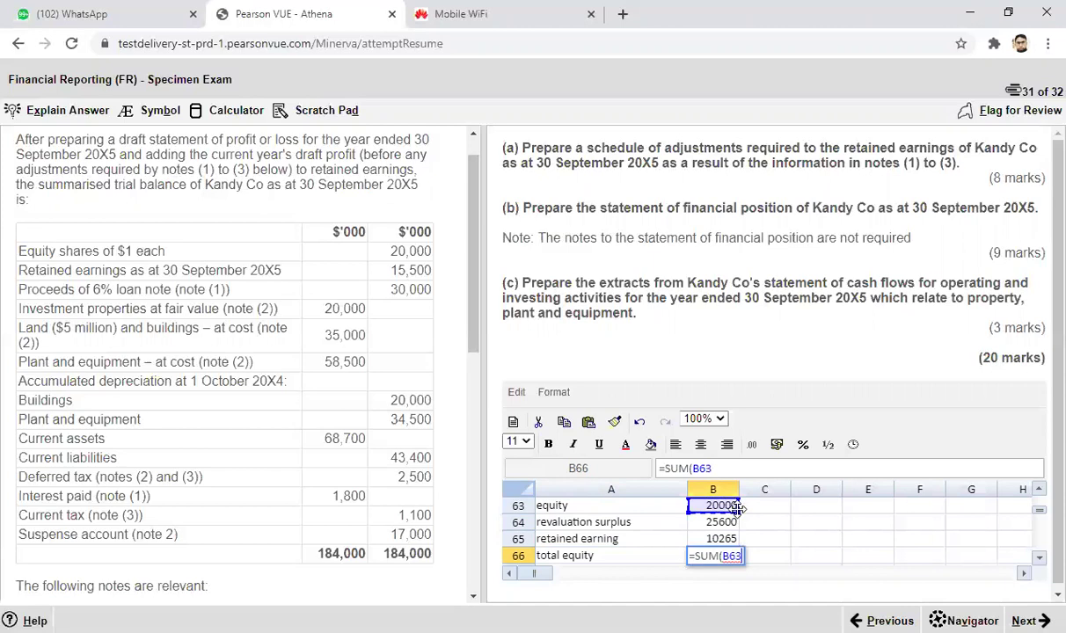
pyautogui.moveTo(738, 507); pyautogui.dragTo(733, 535)
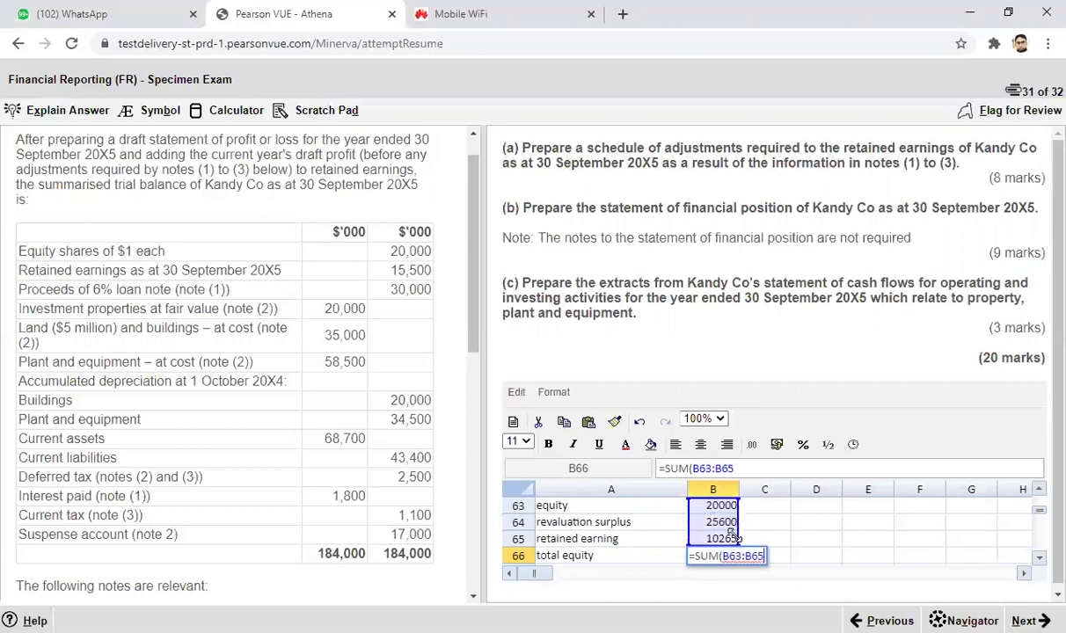
pyautogui.press('Return')
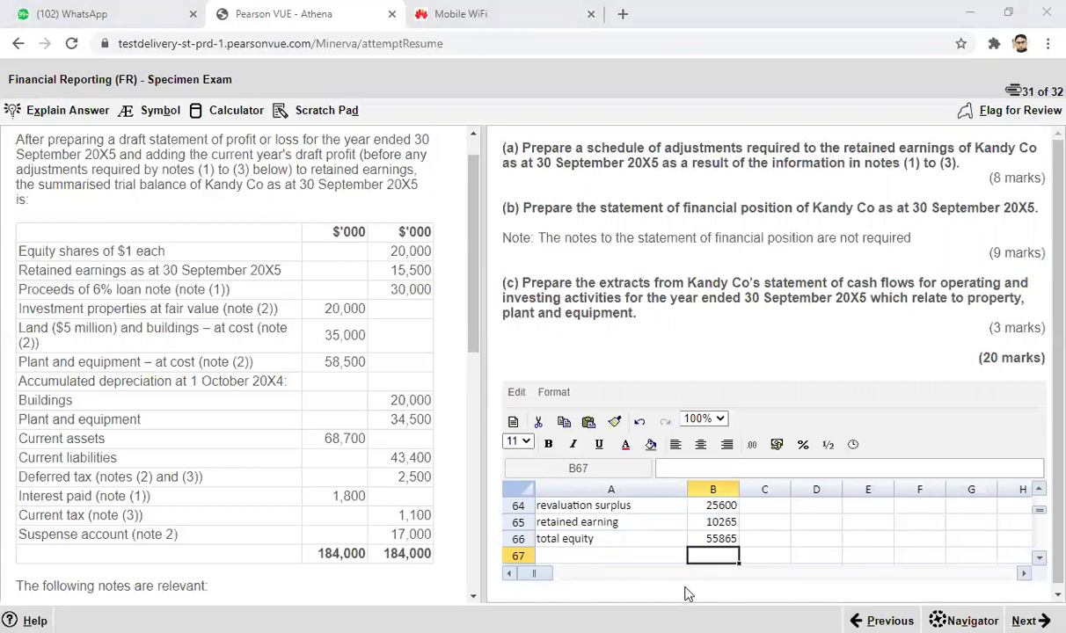
pyautogui.click(667, 584)
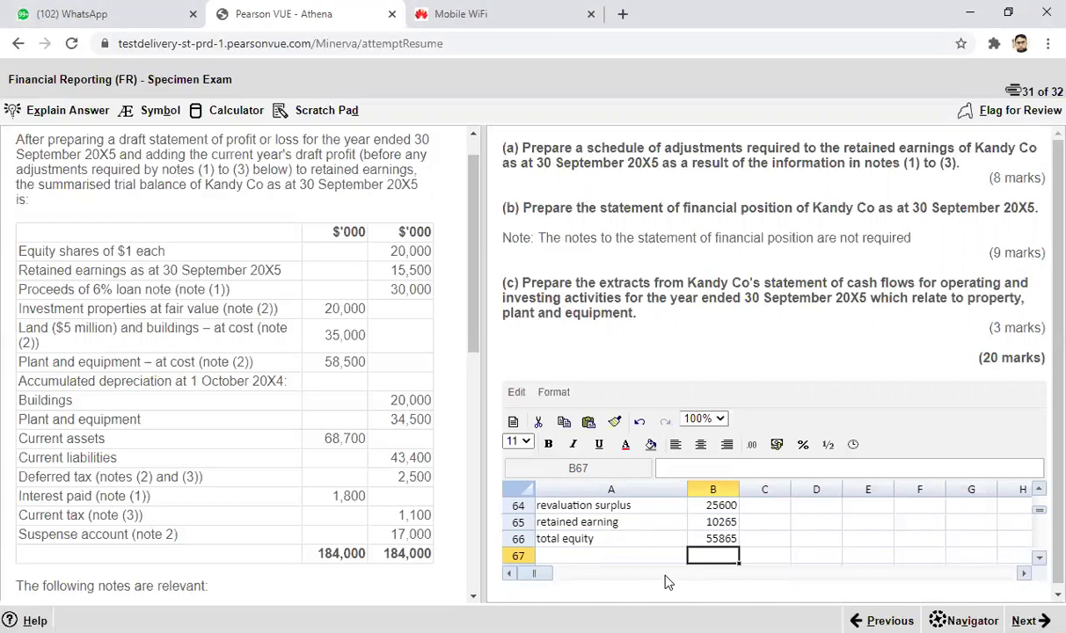
# Add a 'non current liability' heading below total equity.
pyautogui.click(628, 563)
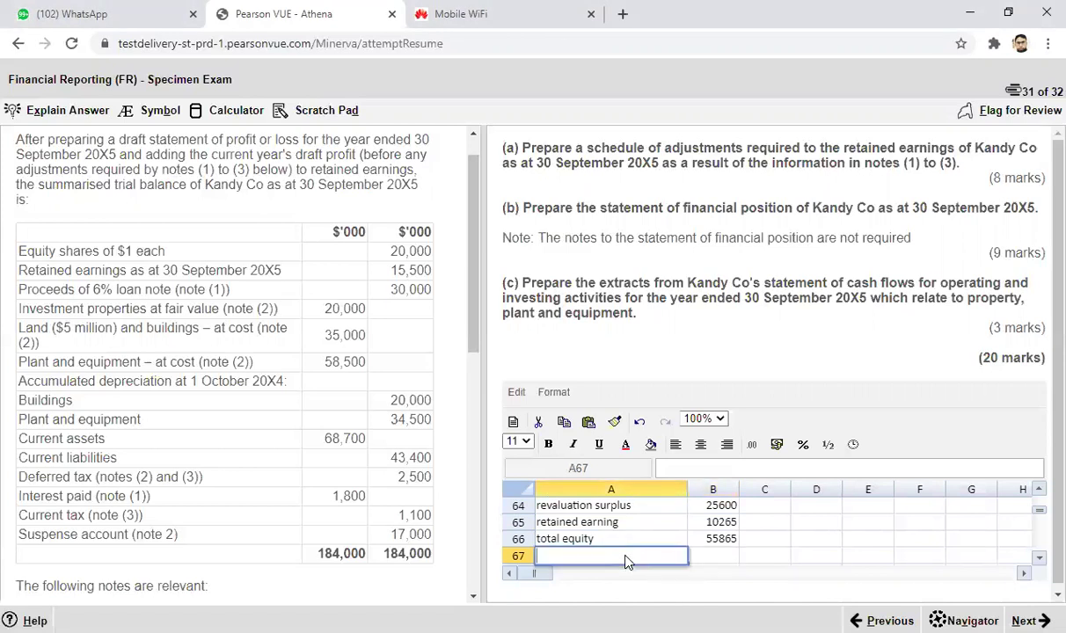
pyautogui.write('non curre')
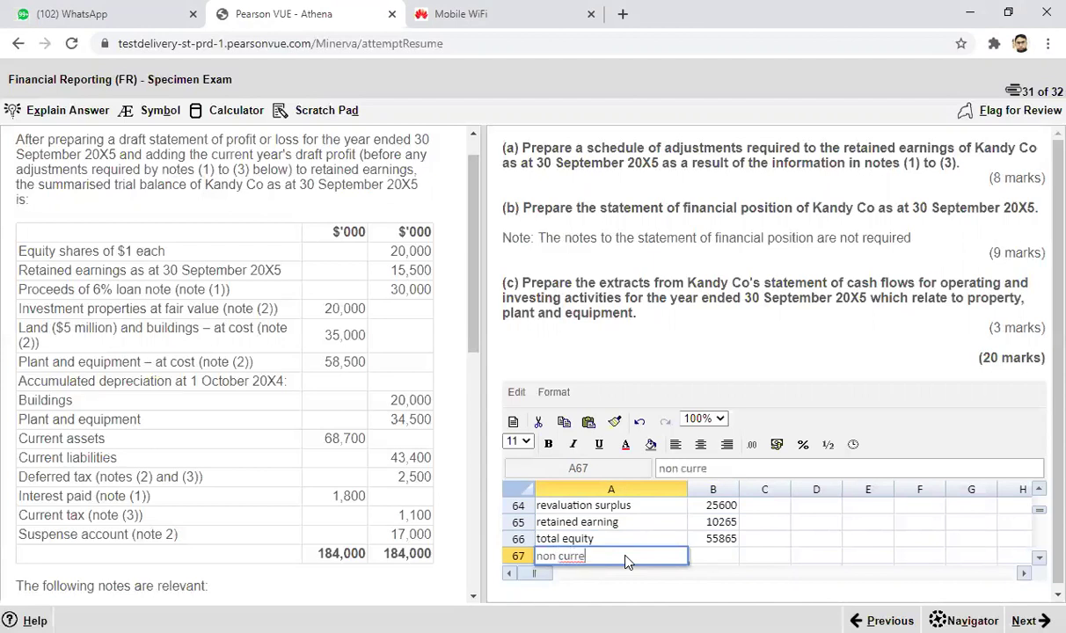
pyautogui.write('nt liability')
pyautogui.click(1040, 558)
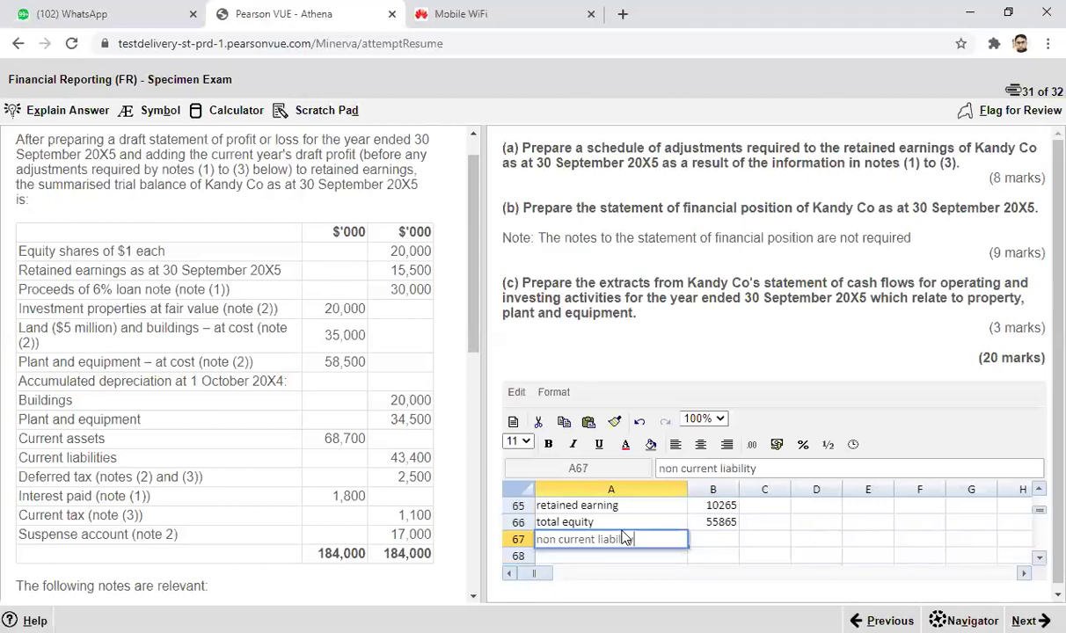
pyautogui.click(581, 557)
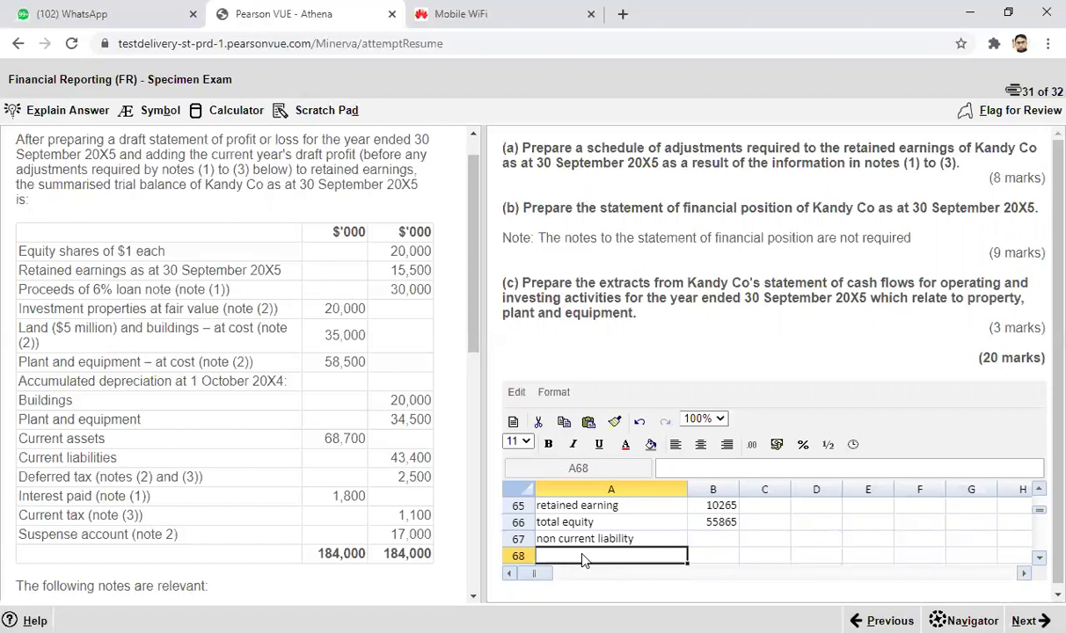
# Add a 'loan note' line linked to the 29810 loan working in B50.
pyautogui.write('loan note')
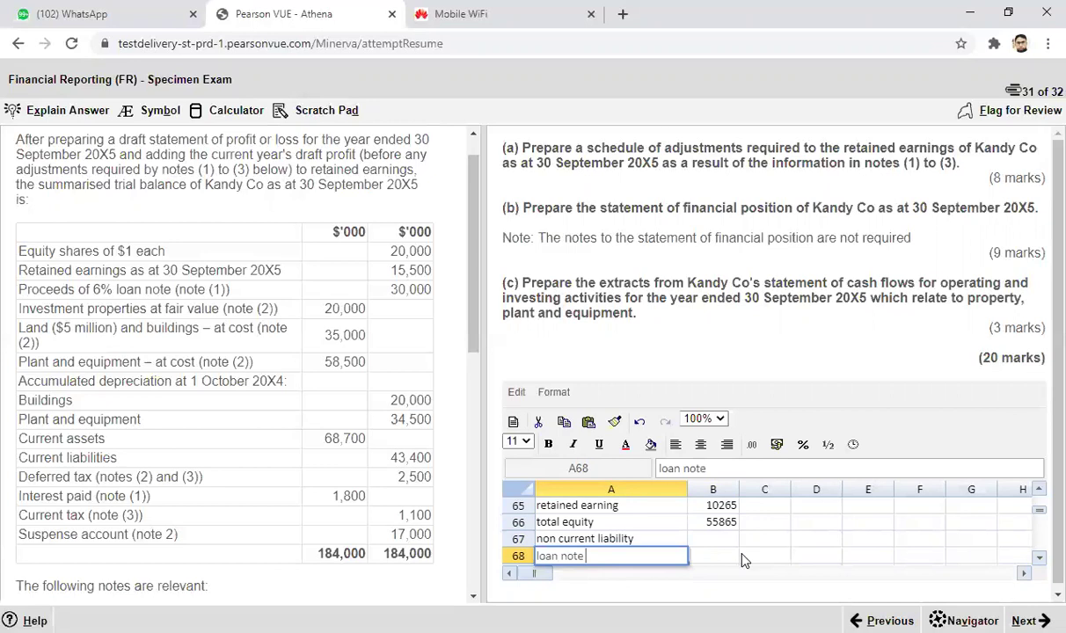
pyautogui.click(720, 559)
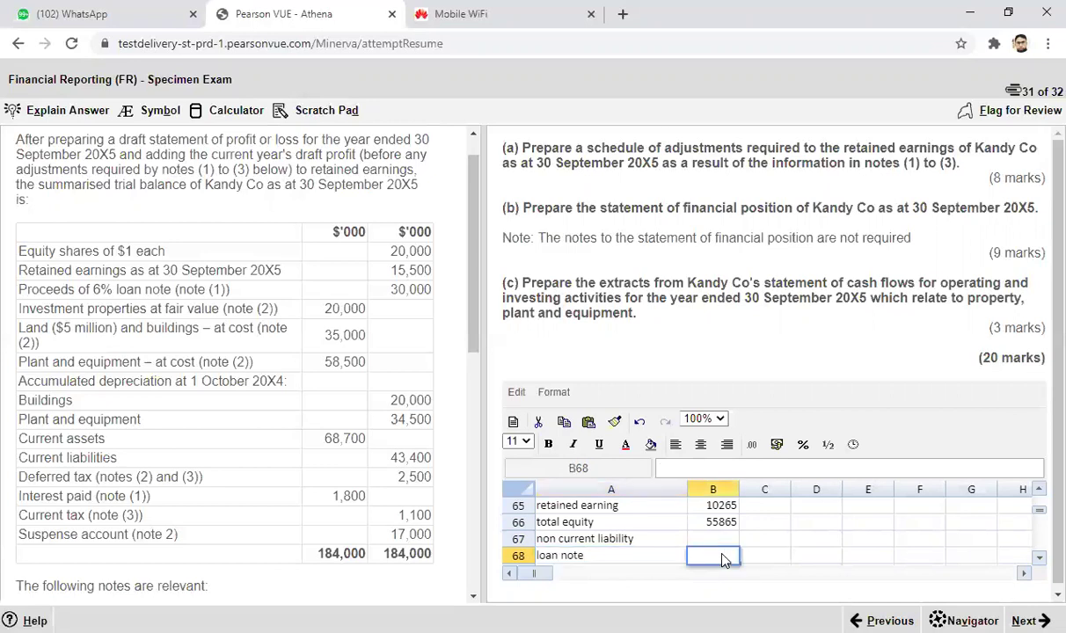
pyautogui.write('=')
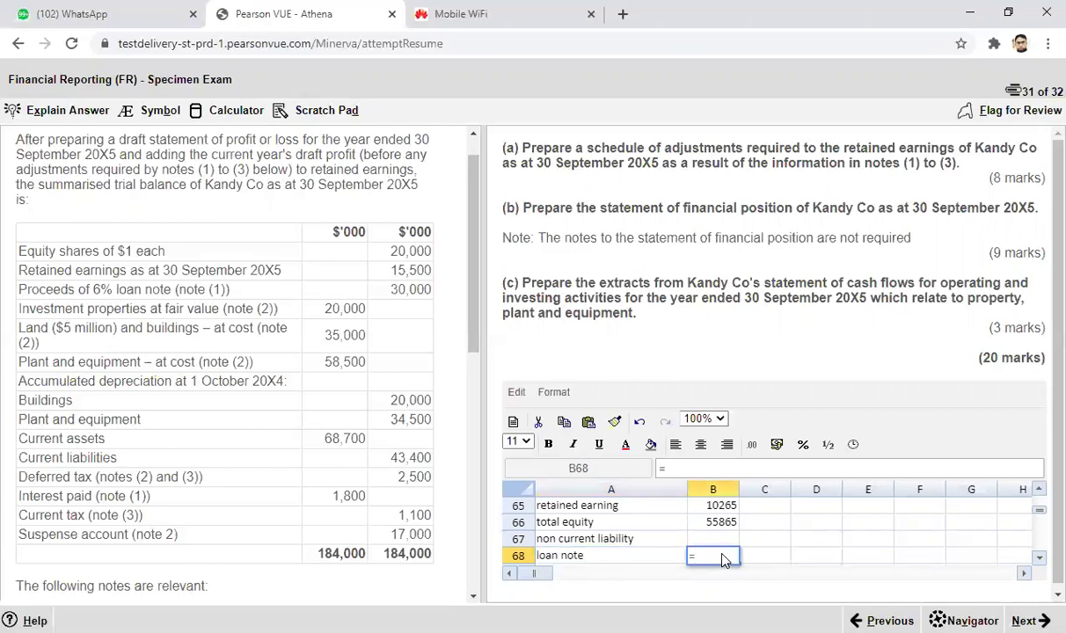
pyautogui.click(1040, 490)
pyautogui.click(1040, 490)
pyautogui.click(1040, 490)
pyautogui.click(1040, 491)
pyautogui.click(1040, 490)
pyautogui.click(1040, 490)
pyautogui.click(1040, 490)
pyautogui.click(1040, 490)
pyautogui.click(1040, 491)
pyautogui.click(1040, 491)
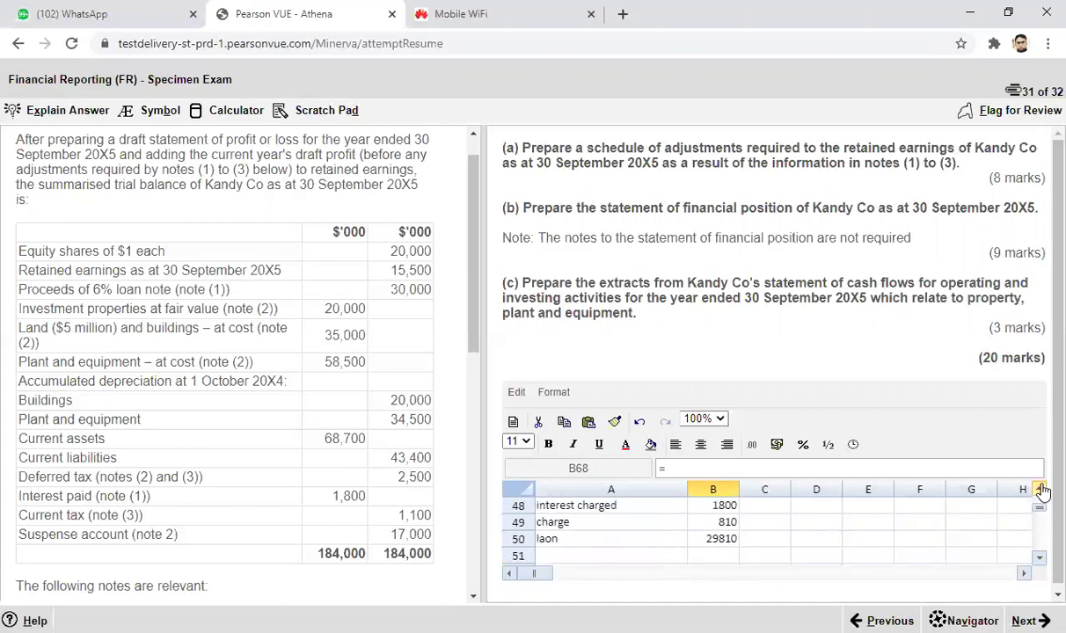
pyautogui.click(719, 539)
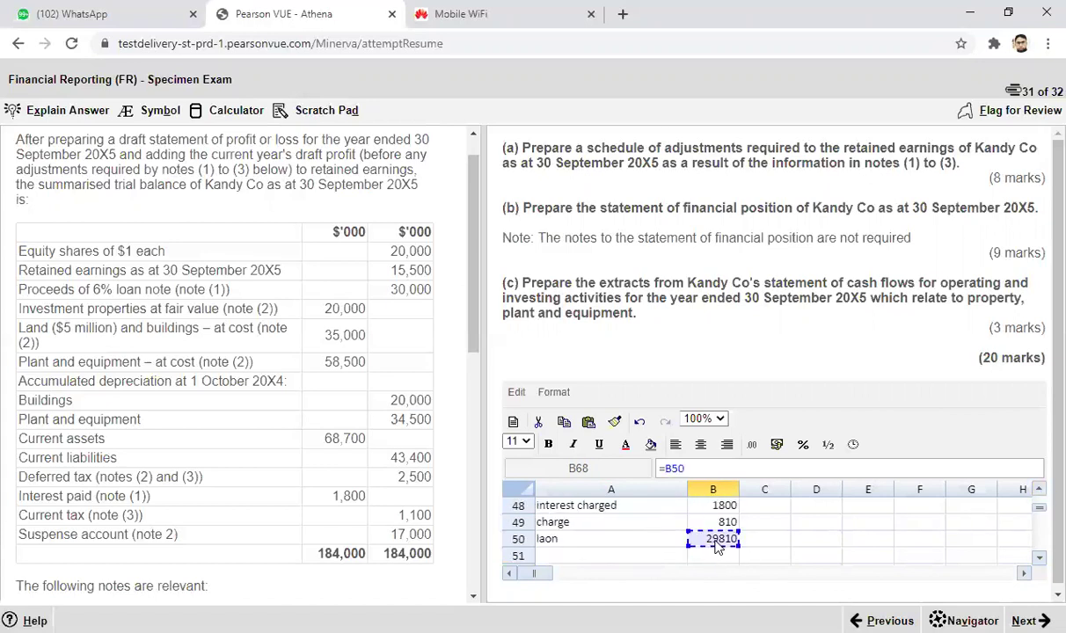
pyautogui.press('Return')
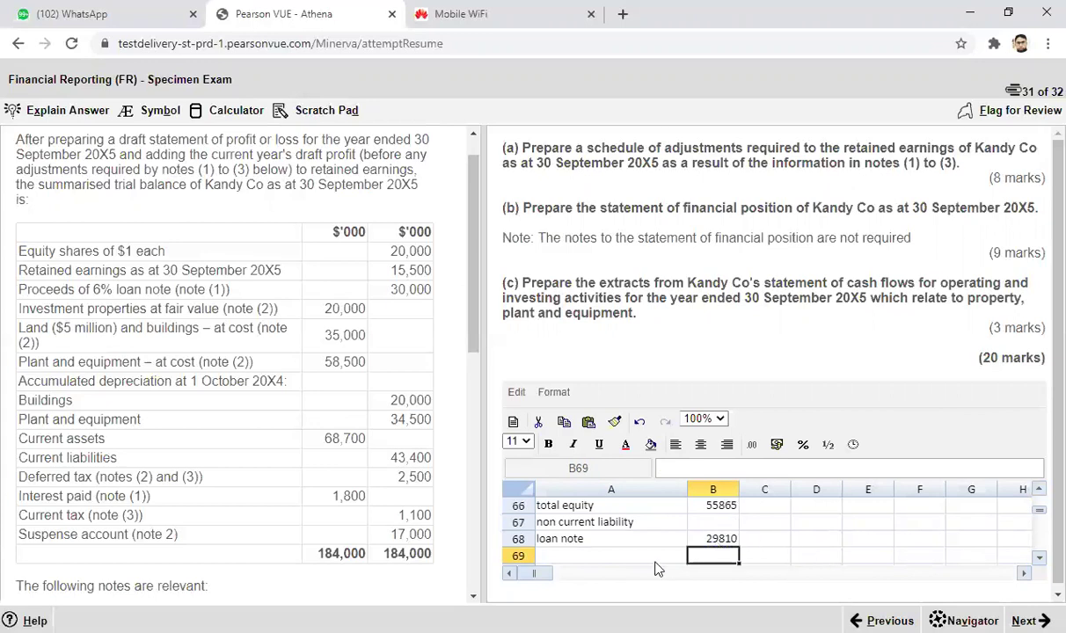
# Add a 'deferred tax' line in row 69 whose amount links to the 8400 balance in B37.
pyautogui.click(580, 560)
pyautogui.write('def')
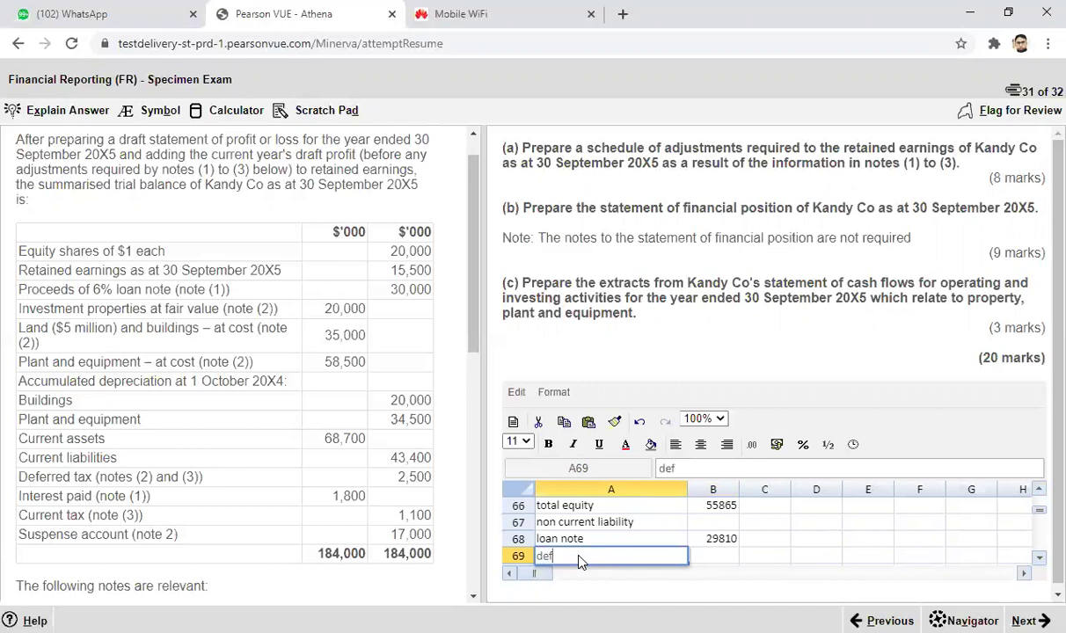
pyautogui.write('erred tax')
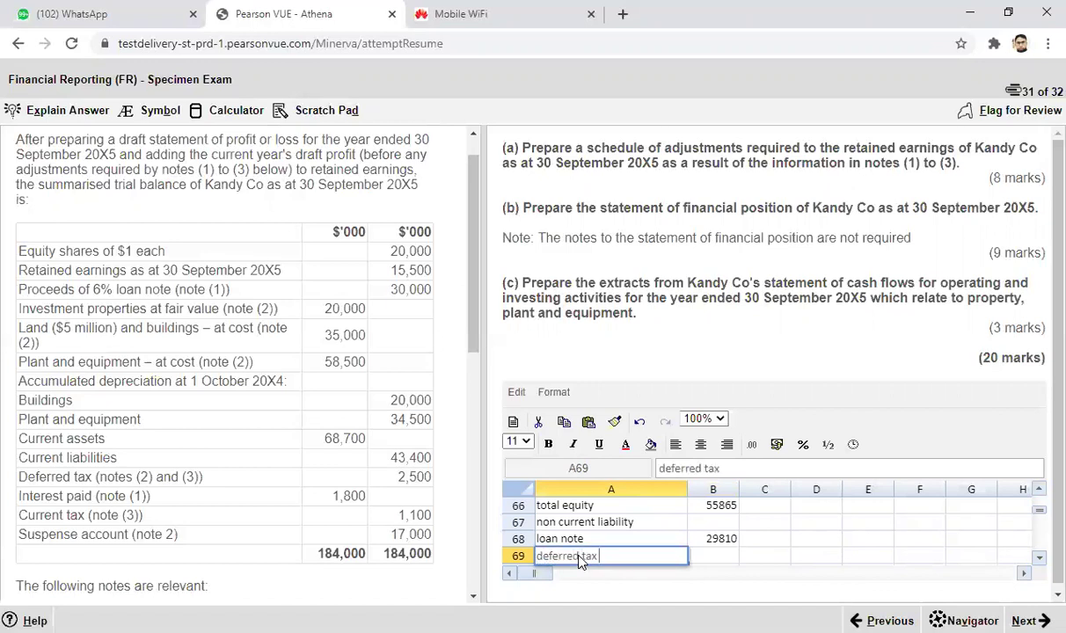
pyautogui.click(713, 556)
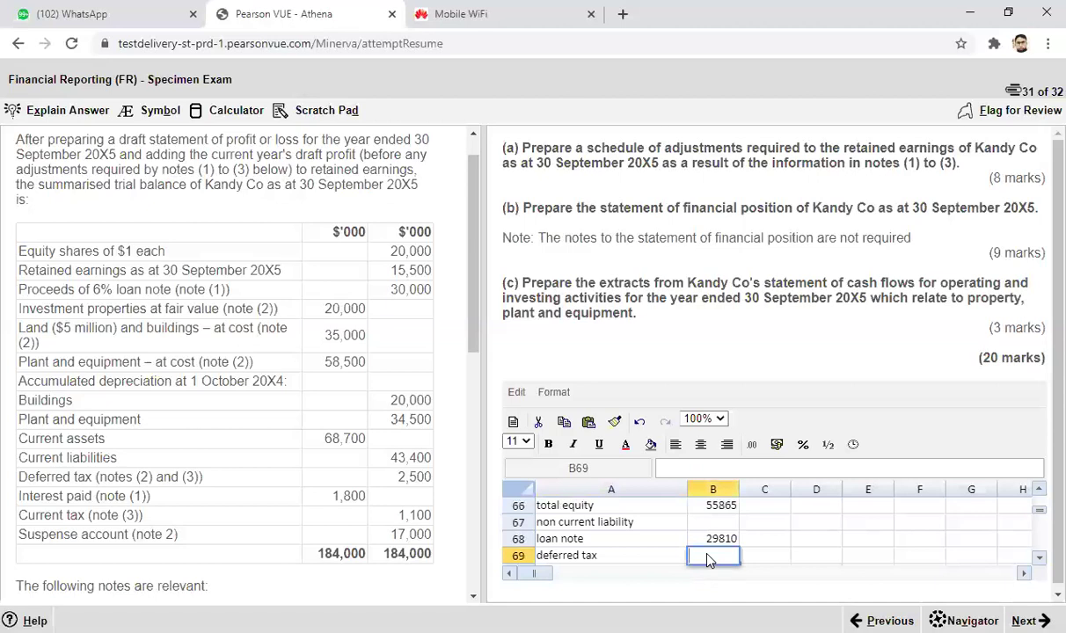
pyautogui.write('=')
pyautogui.scroll(10, 1041, 491)
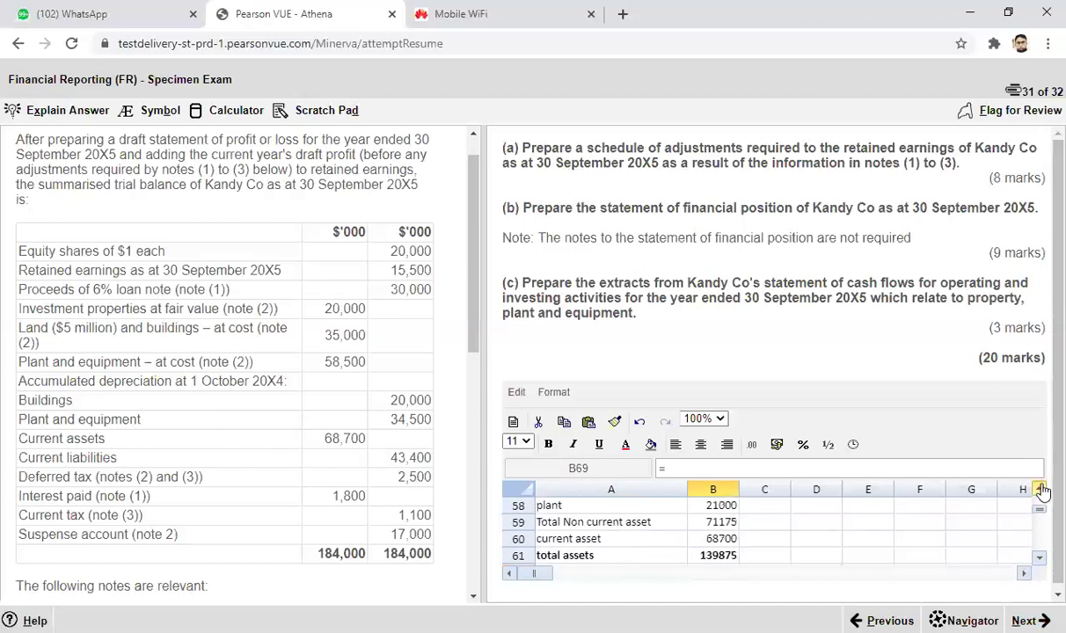
pyautogui.scroll(12, 1042, 491)
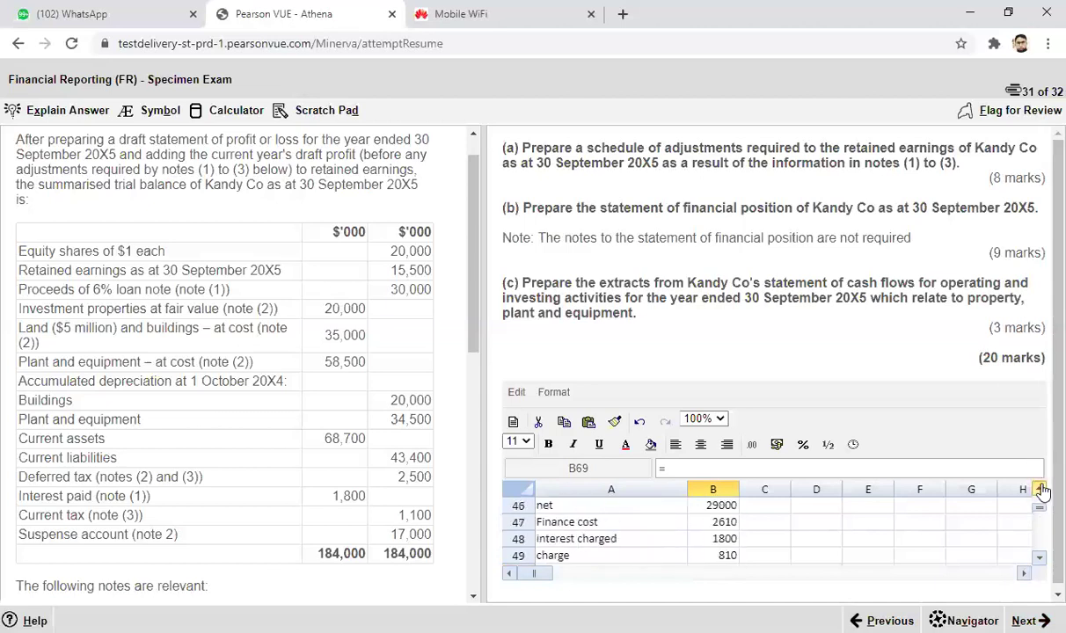
pyautogui.scroll(6, 1042, 491)
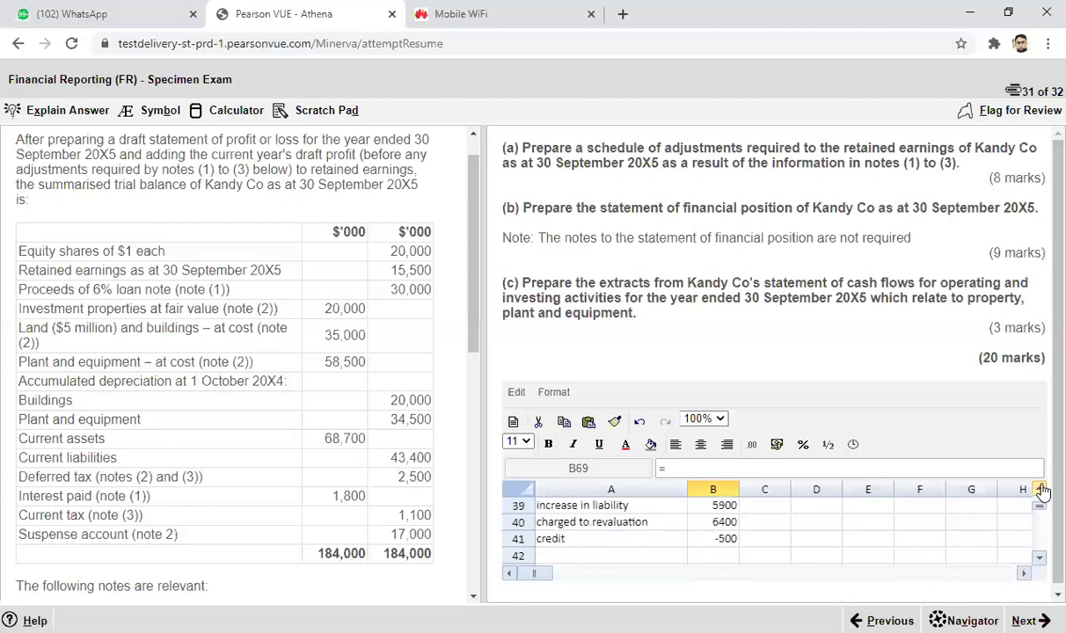
pyautogui.scroll(3, 1042, 491)
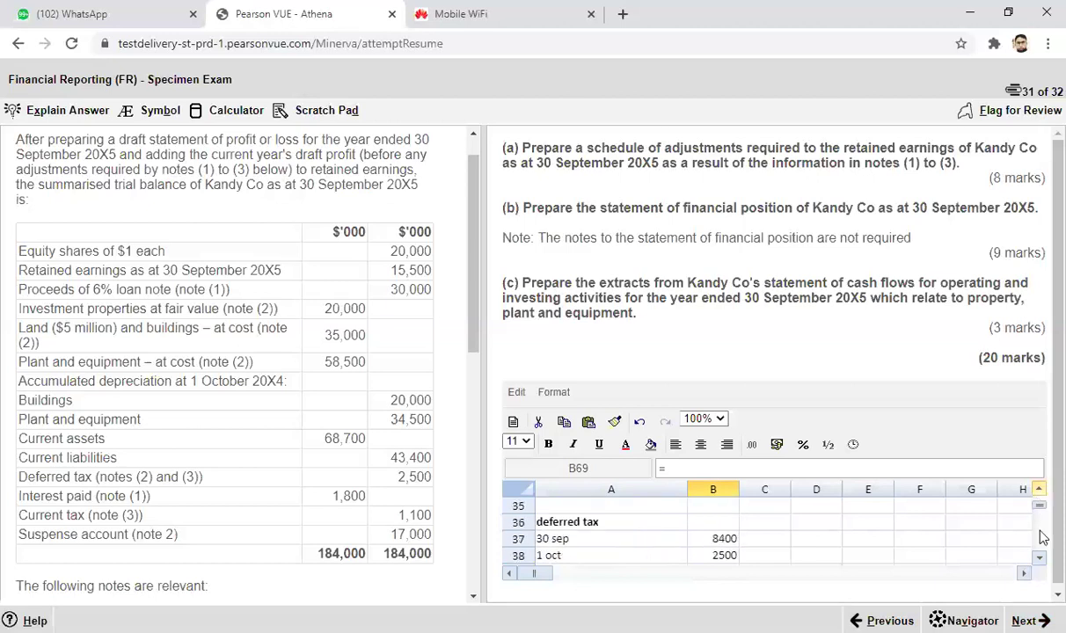
pyautogui.click(722, 539)
pyautogui.press('Return')
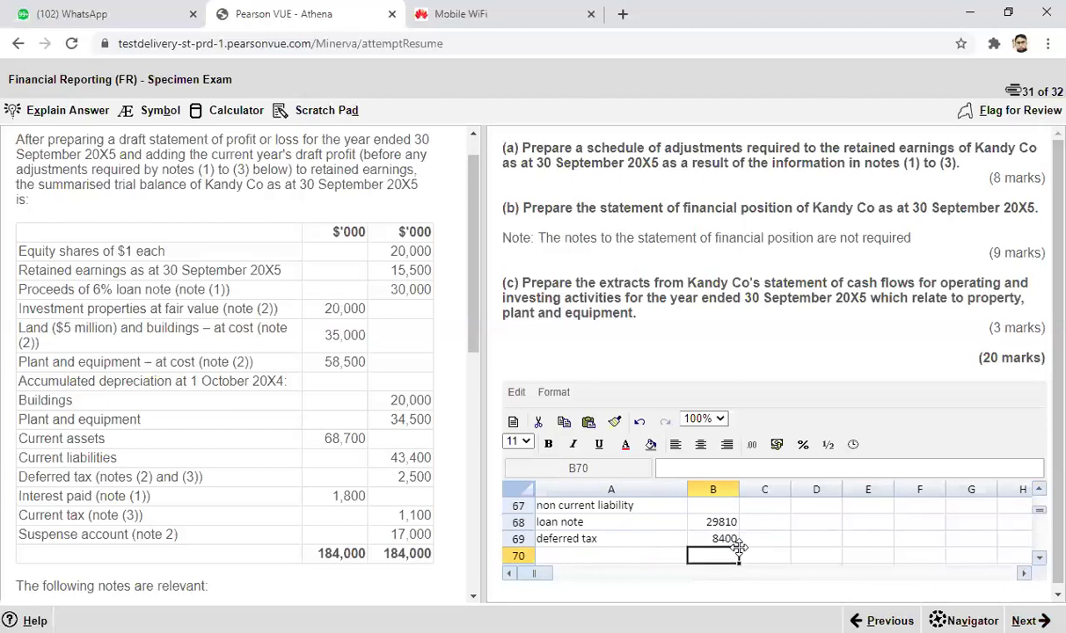
# Add a 'current liability' heading in A70 below the deferred tax line.
pyautogui.doubleClick(573, 560)
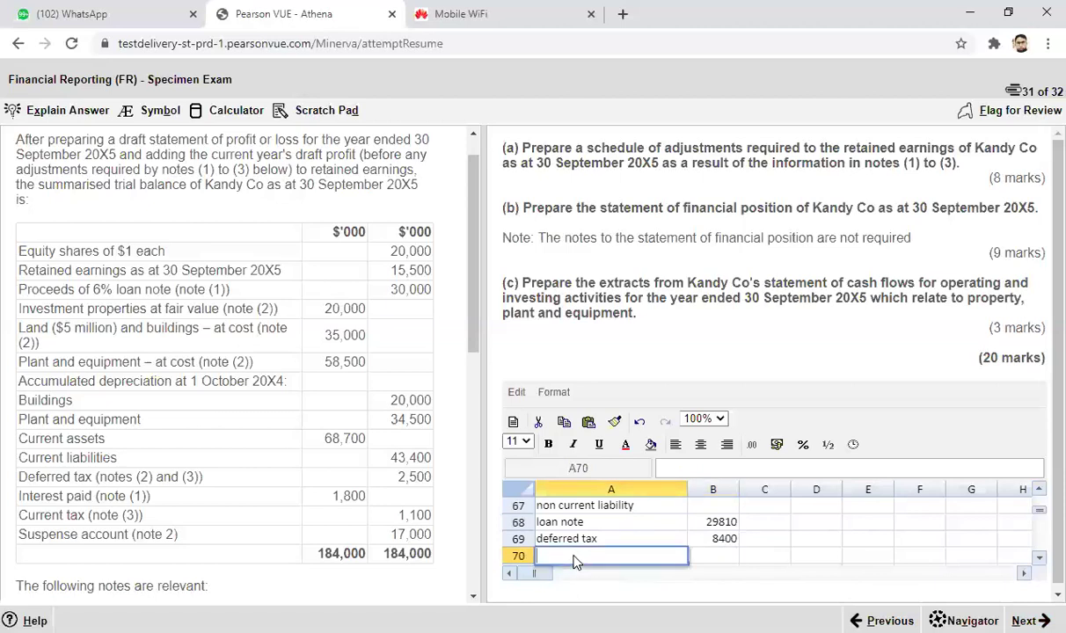
pyautogui.write('current liability')
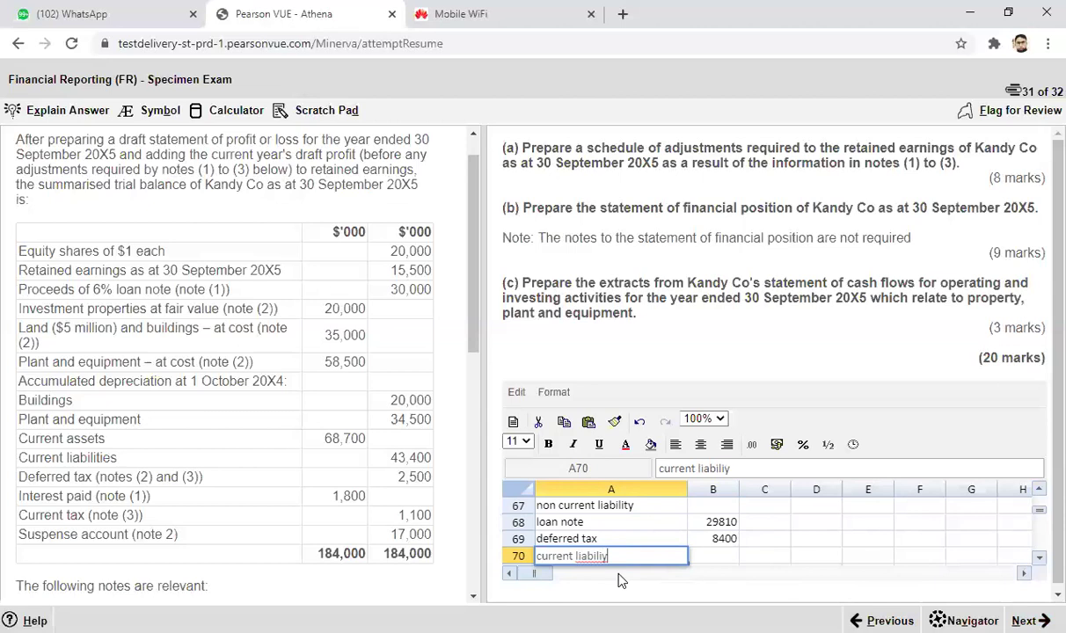
pyautogui.press('BackSpace')
pyautogui.write('y')
pyautogui.click(697, 573)
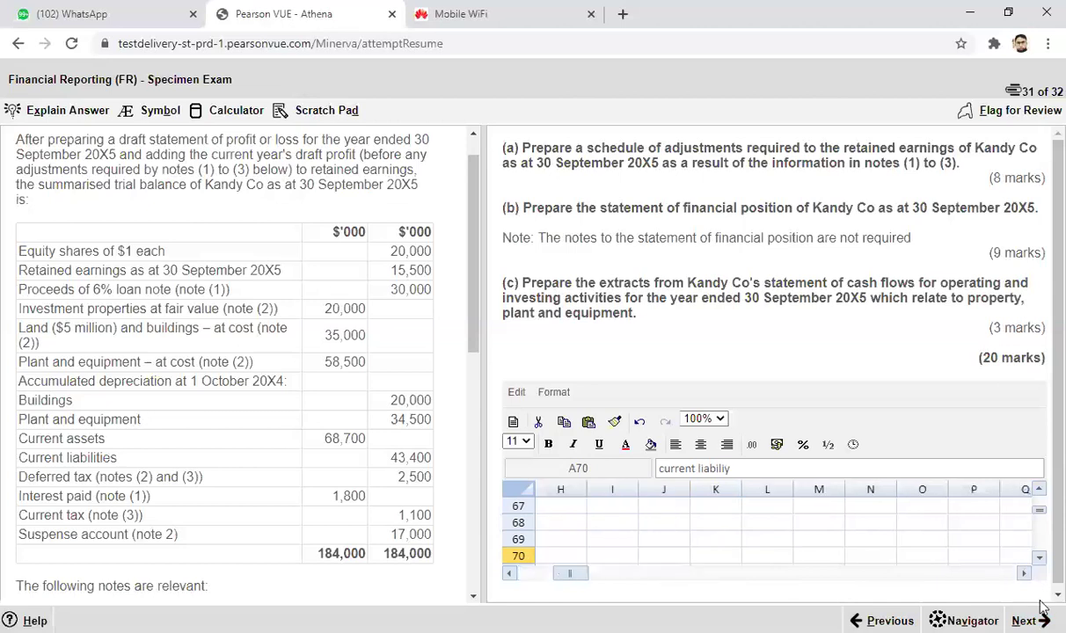
pyautogui.click(1039, 490)
pyautogui.click(1039, 490)
pyautogui.click(1039, 490)
pyautogui.moveTo(569, 576); pyautogui.dragTo(534, 576)
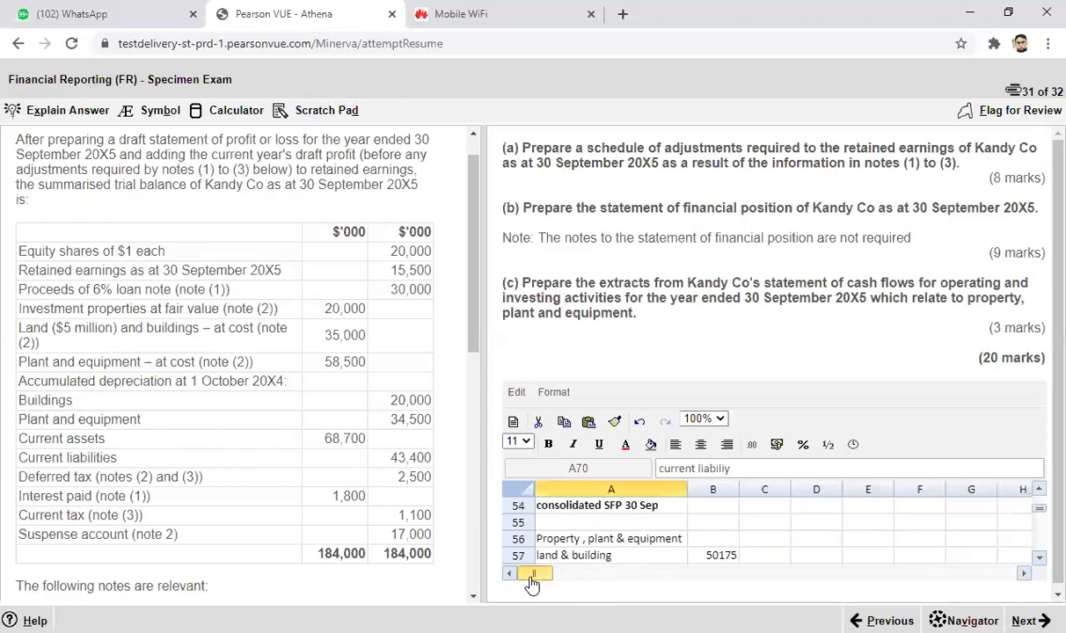
pyautogui.click(1039, 561)
pyautogui.click(1040, 560)
pyautogui.click(1040, 560)
pyautogui.click(1040, 560)
pyautogui.click(1040, 560)
pyautogui.click(1040, 561)
pyautogui.click(1040, 560)
pyautogui.click(1040, 560)
pyautogui.click(1039, 560)
pyautogui.click(1040, 560)
pyautogui.click(1040, 561)
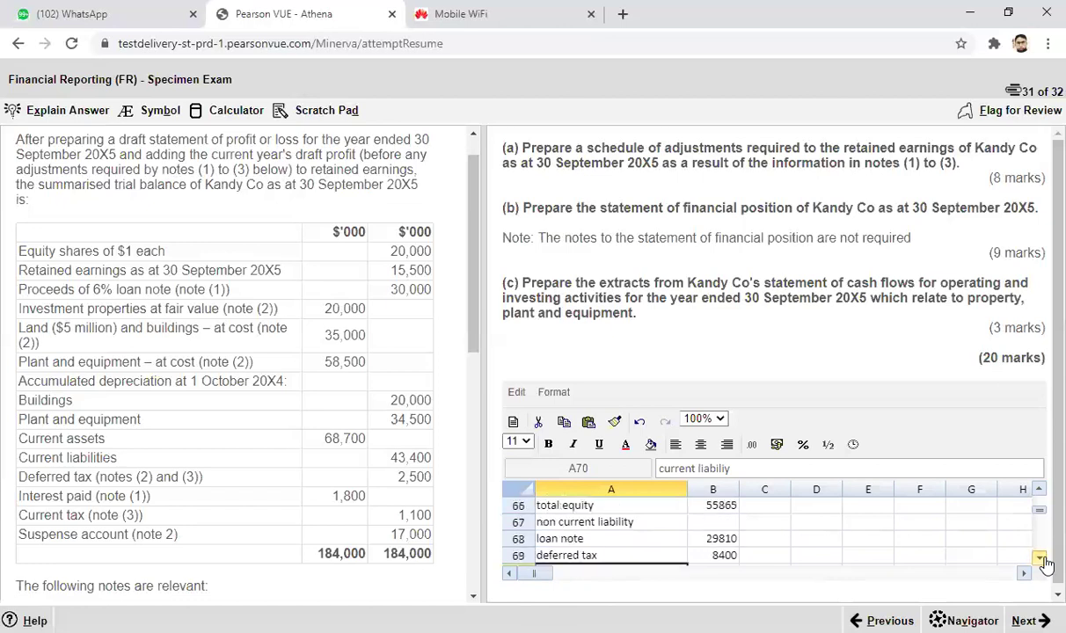
pyautogui.click(1040, 560)
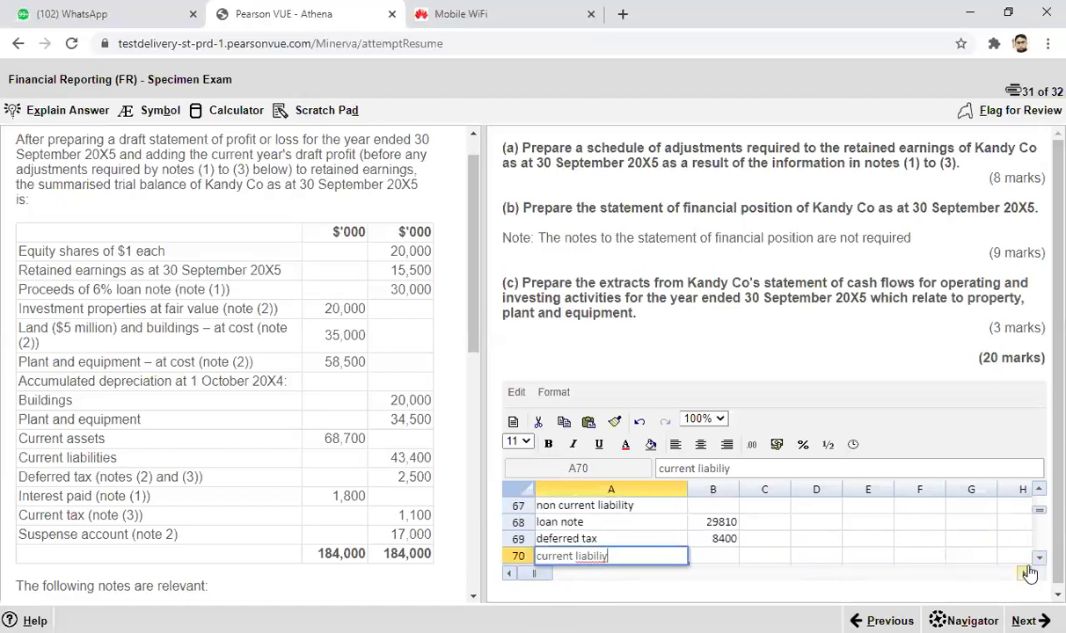
pyautogui.click(1038, 560)
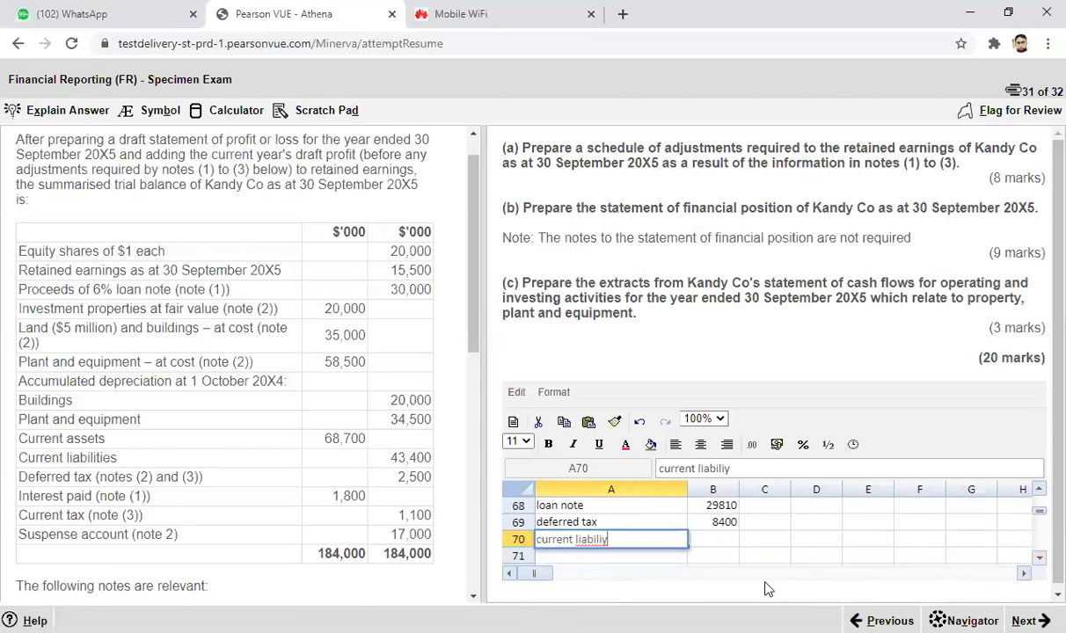
# Enter a 'trial balance' line in A71 with 43400 in B71.
pyautogui.click(605, 556)
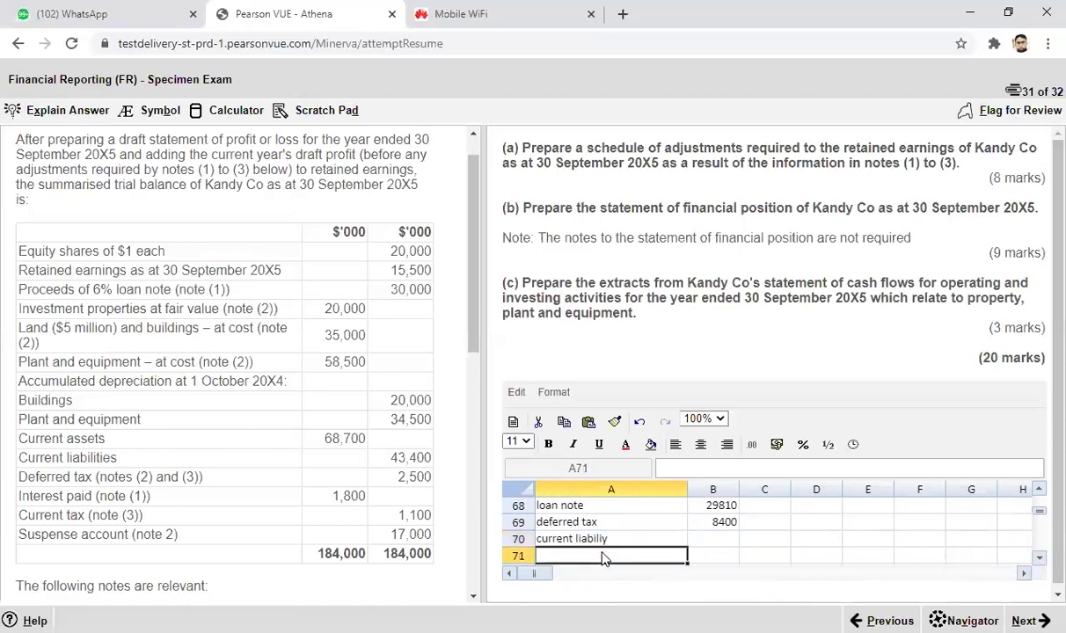
pyautogui.write('trial balance')
pyautogui.click(720, 557)
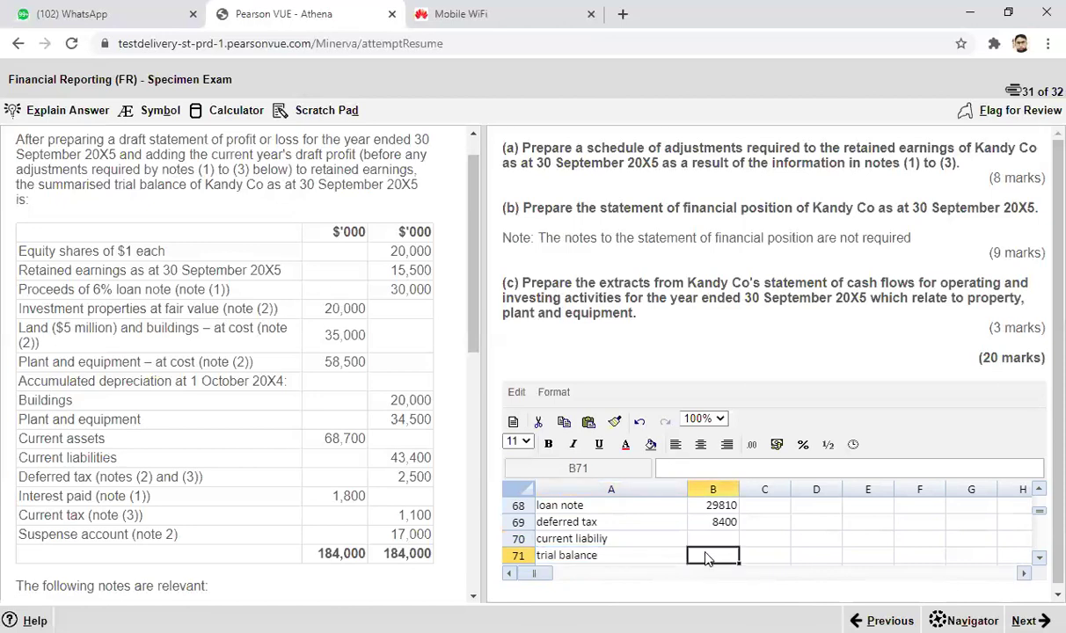
pyautogui.write('43400')
pyautogui.click(1040, 558)
# Enter an 'income tax' line in A72 with 2400 in B72.
pyautogui.click(563, 558)
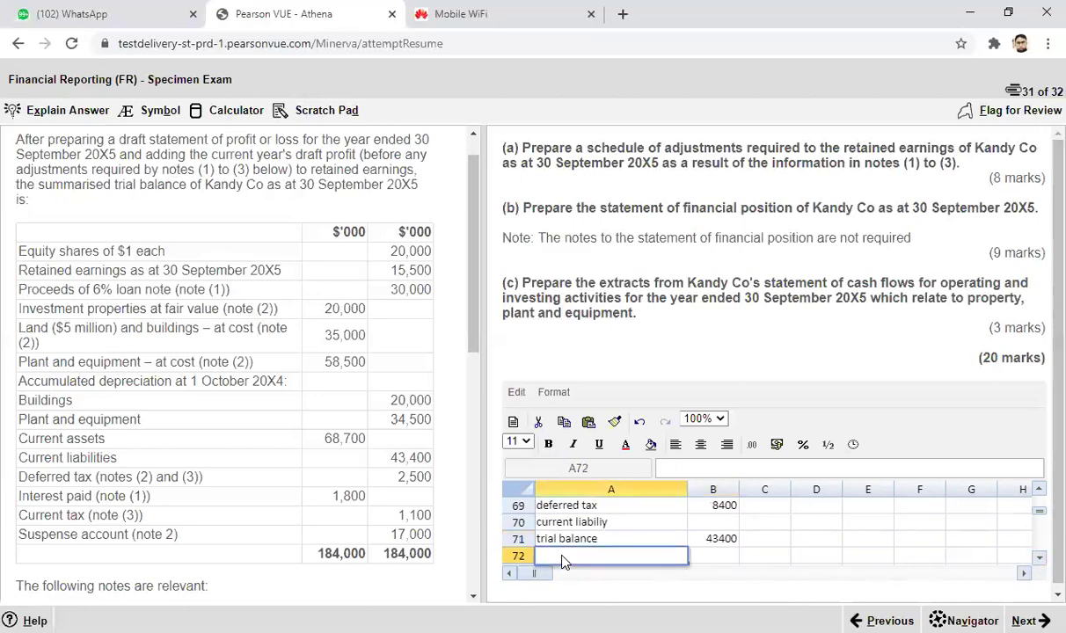
pyautogui.write('income tax 2400')
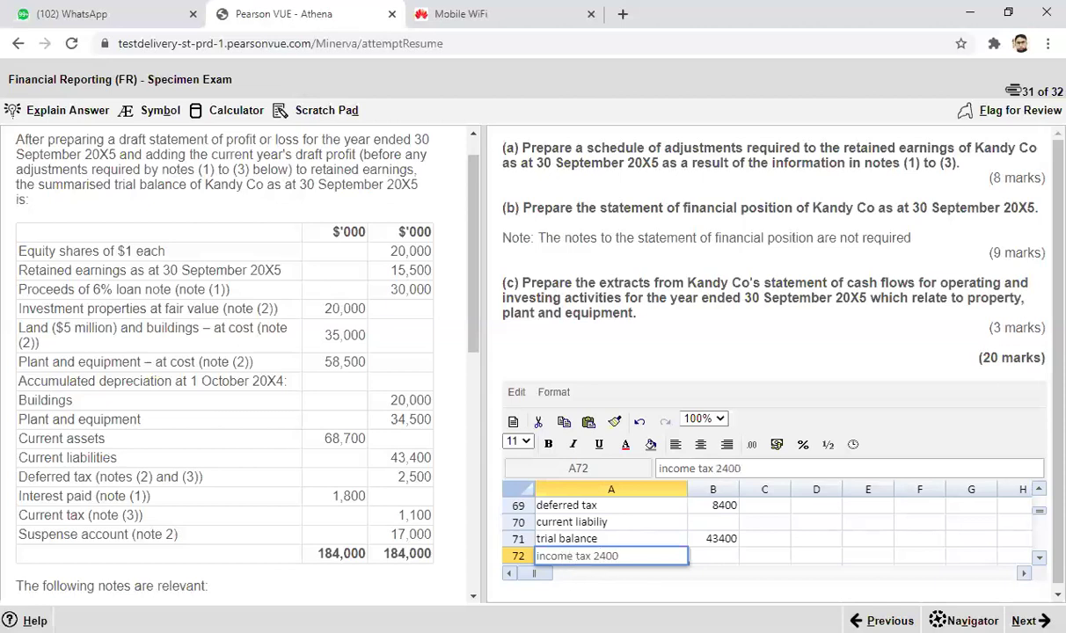
pyautogui.press('BackSpace')
pyautogui.press('BackSpace')
pyautogui.press('BackSpace')
pyautogui.press('BackSpace')
pyautogui.click(722, 557)
pyautogui.write('2400')
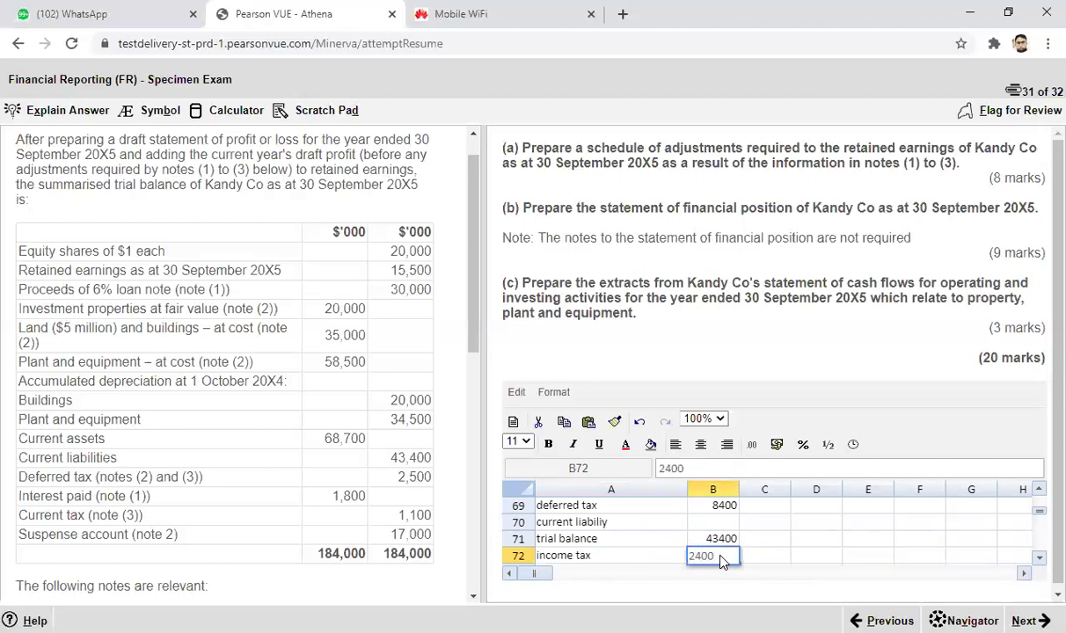
pyautogui.click(1038, 490)
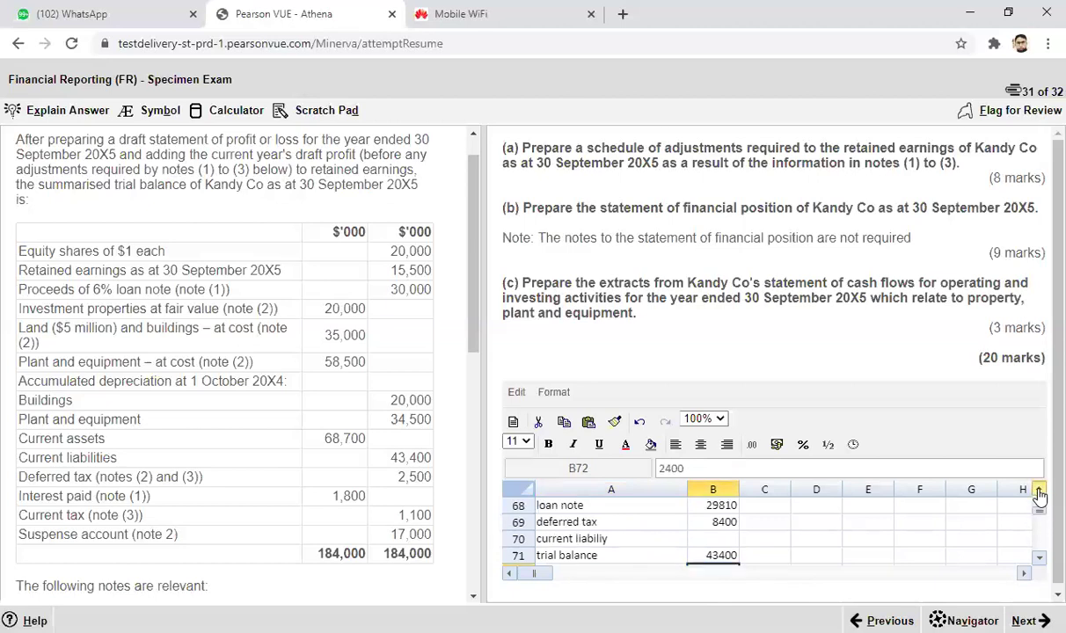
pyautogui.click(1038, 490)
pyautogui.click(1039, 490)
pyautogui.click(1038, 490)
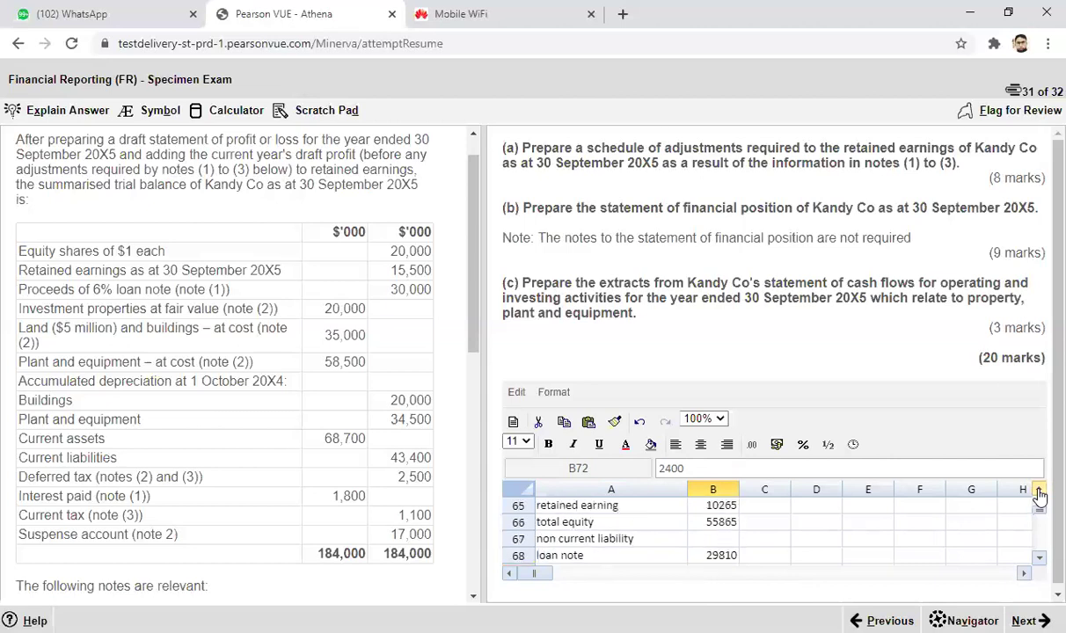
pyautogui.click(1039, 559)
pyautogui.click(1039, 559)
pyautogui.click(1039, 559)
pyautogui.click(1039, 559)
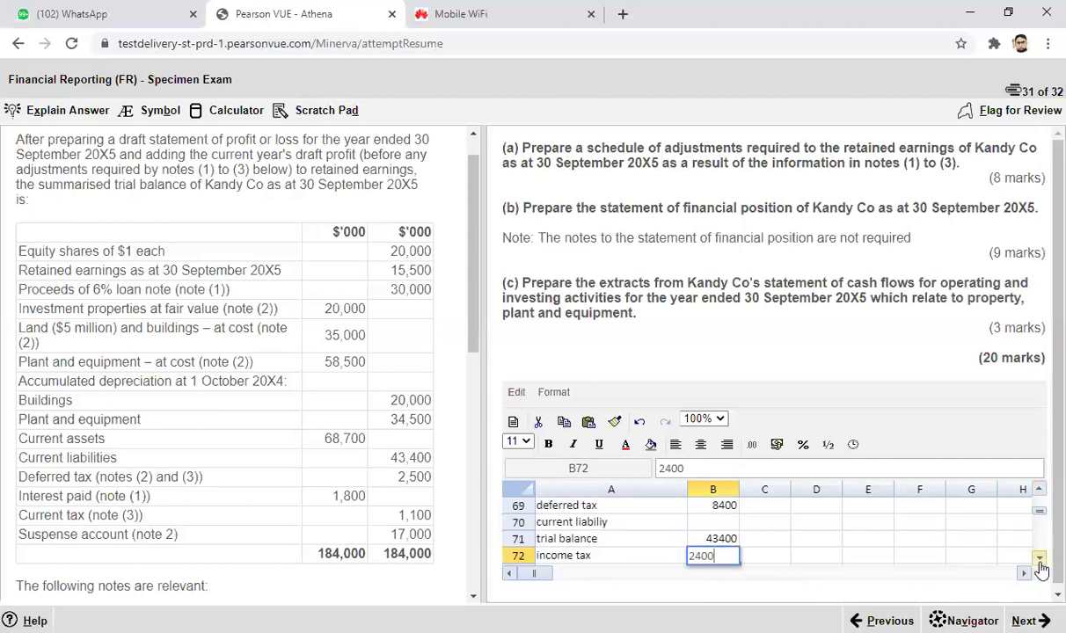
pyautogui.click(1039, 559)
pyautogui.click(724, 558)
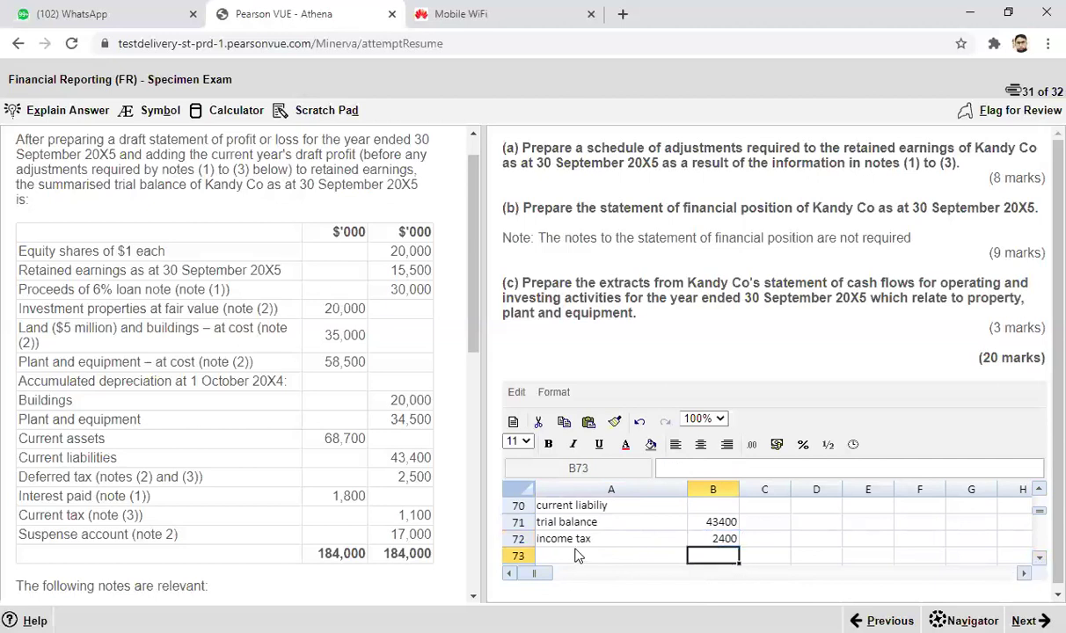
# Begin the B73 formula summing total equity, loan note, deferred tax and trial balance (B66+B68+B69+B71).
pyautogui.write('=')
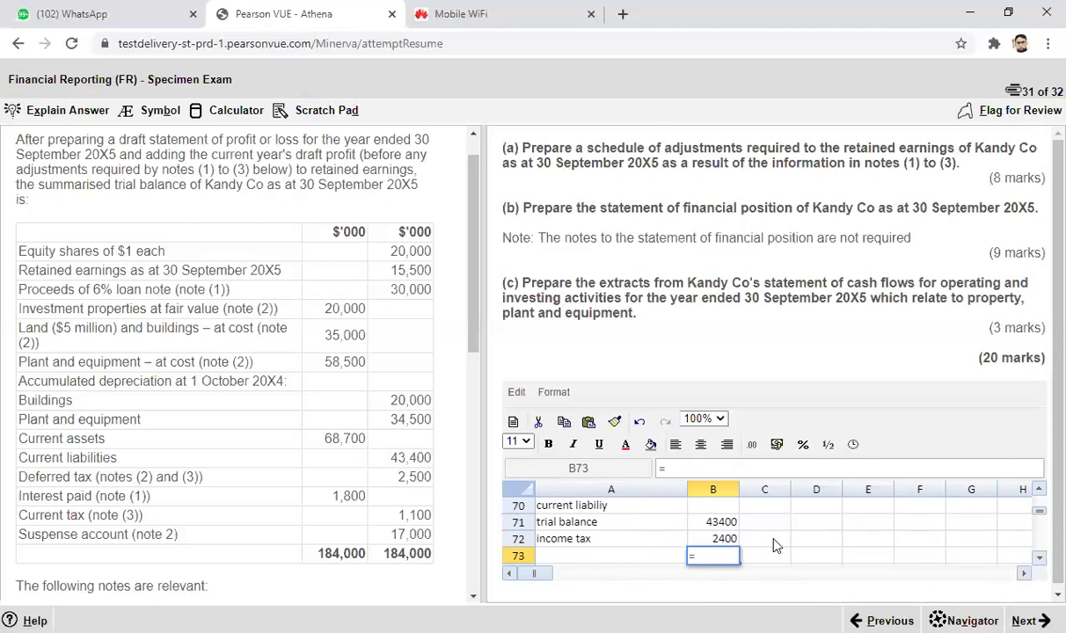
pyautogui.click(1039, 490)
pyautogui.click(1039, 490)
pyautogui.click(1040, 490)
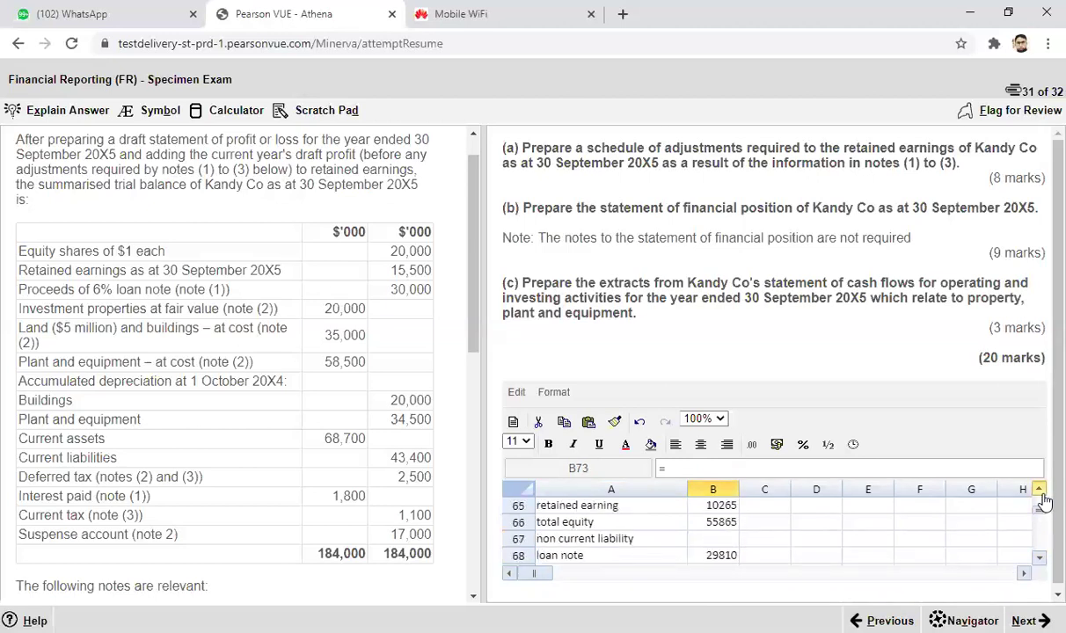
pyautogui.click(726, 526)
pyautogui.write('+')
pyautogui.click(722, 556)
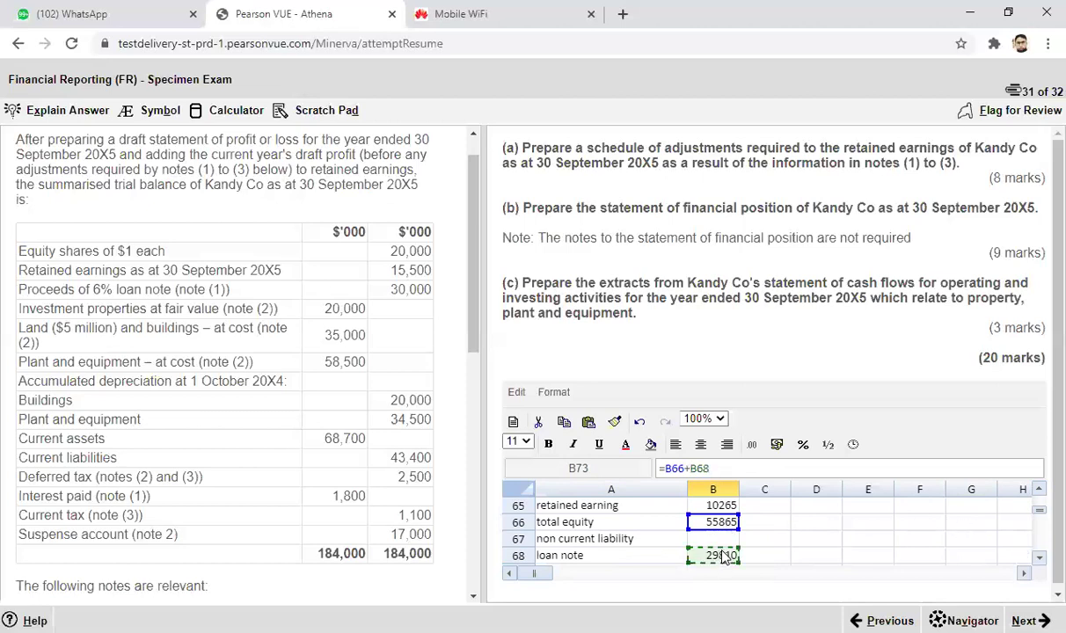
pyautogui.write('+')
pyautogui.click(1040, 560)
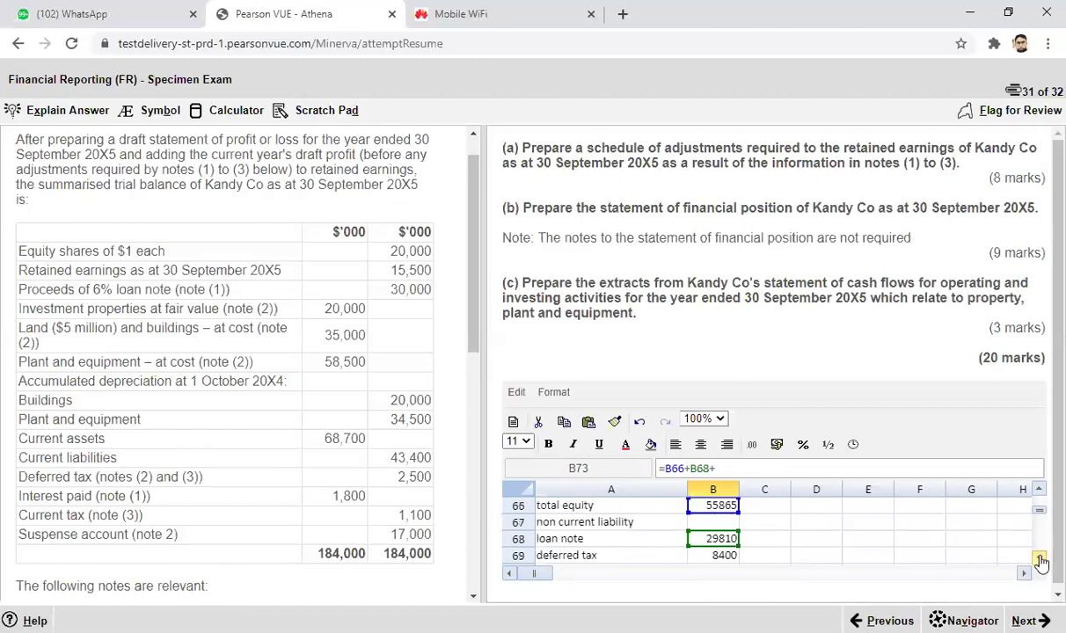
pyautogui.click(719, 558)
pyautogui.write('+')
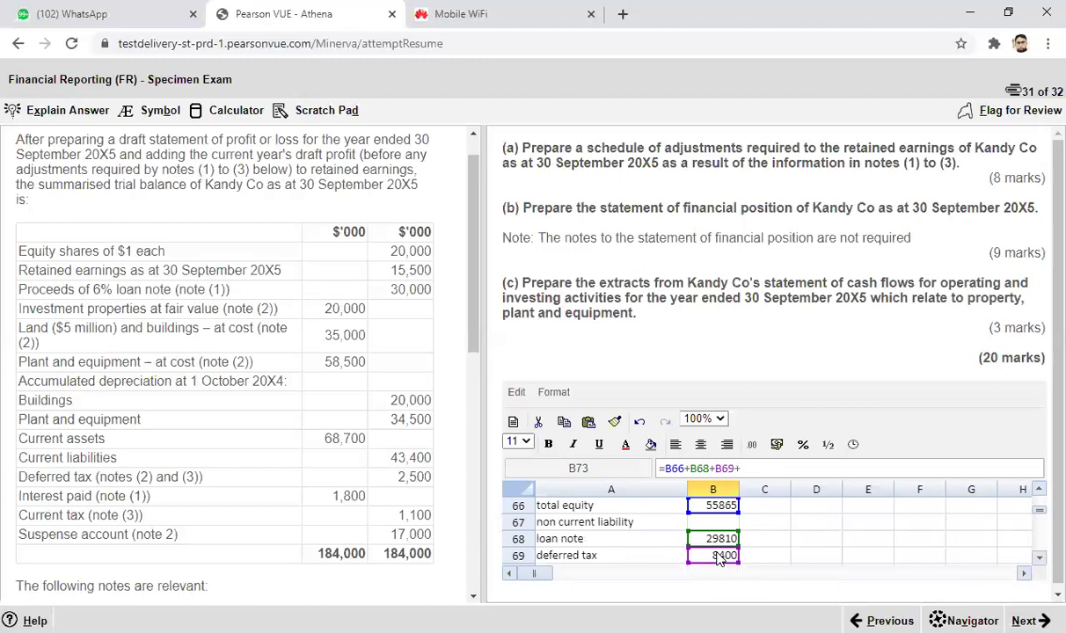
pyautogui.click(1040, 561)
pyautogui.click(1040, 561)
pyautogui.click(1040, 561)
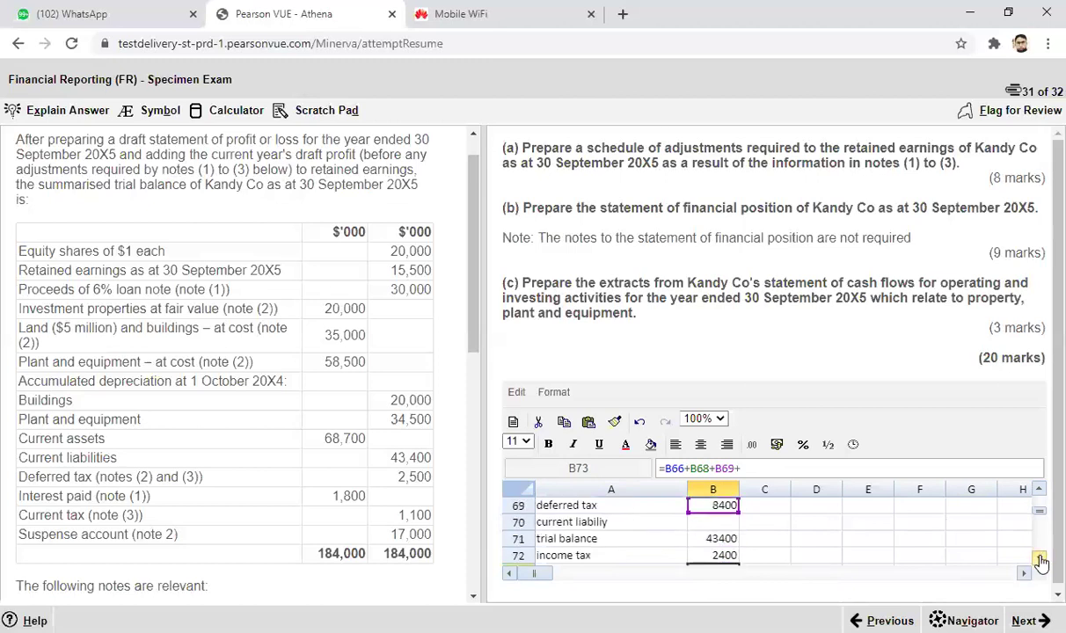
pyautogui.click(713, 539)
pyautogui.write('+')
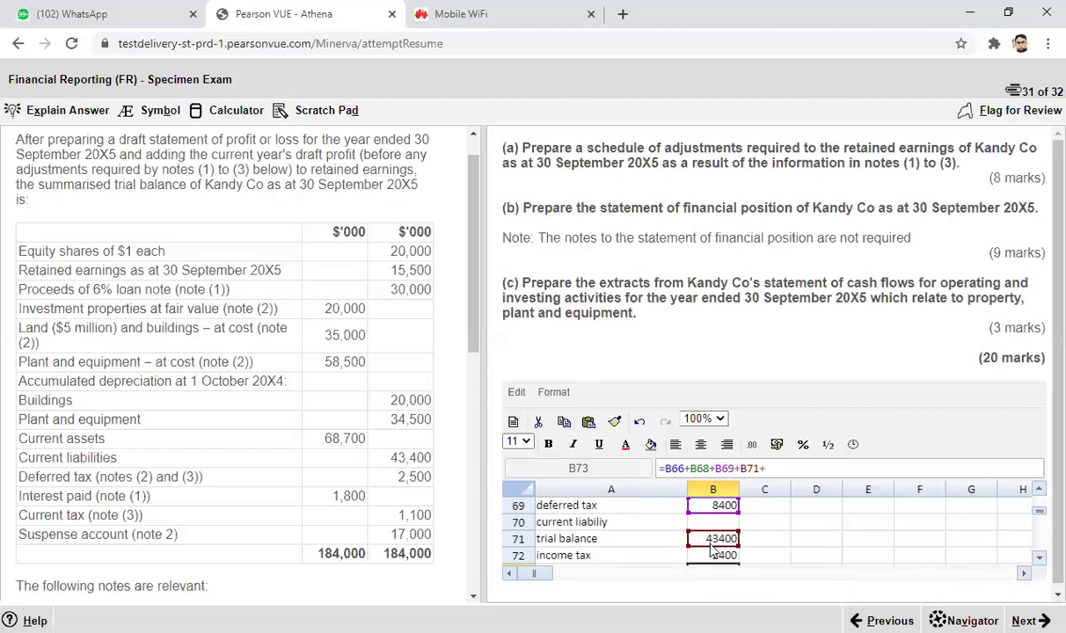
# Re-enter 2400 as the income tax amount in B72.
pyautogui.click(713, 556)
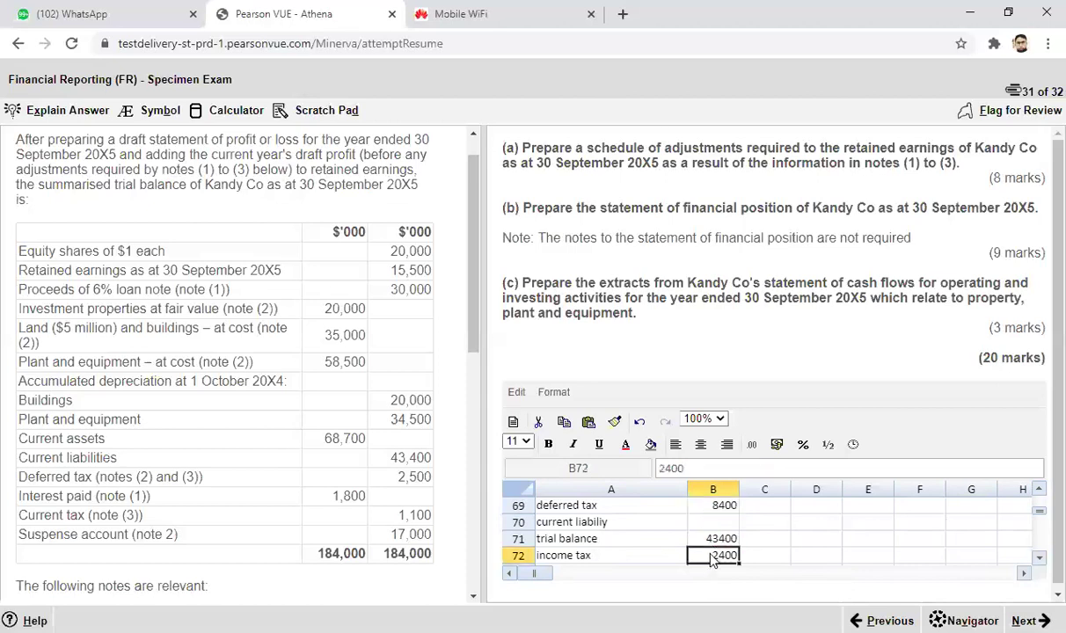
pyautogui.click(692, 471)
pyautogui.press('BackSpace')
pyautogui.press('BackSpace')
pyautogui.press('BackSpace')
pyautogui.press('BackSpace')
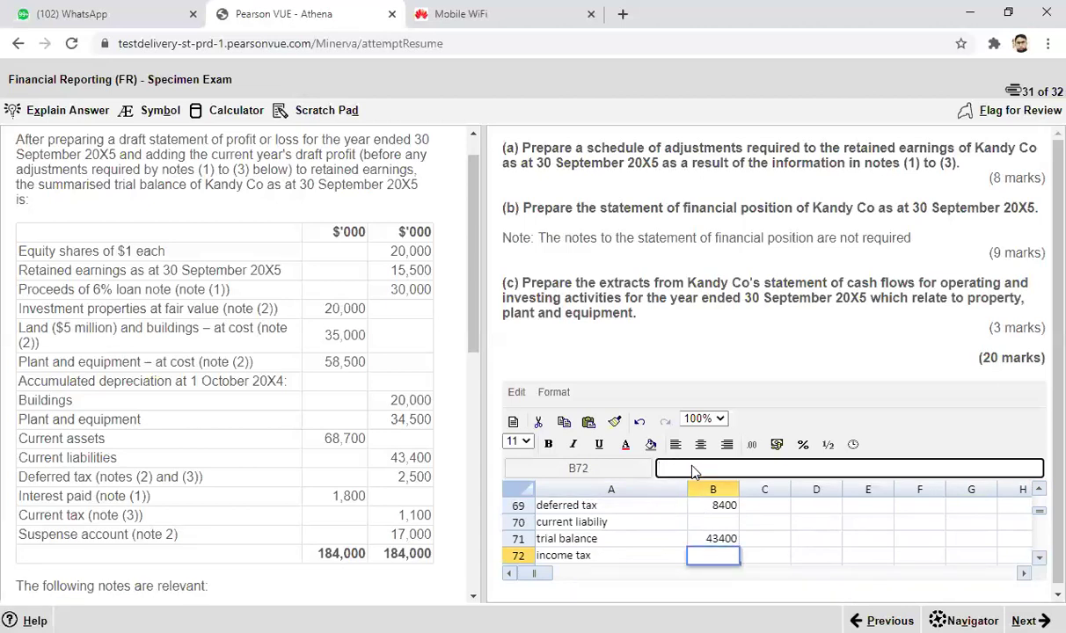
pyautogui.write('2400')
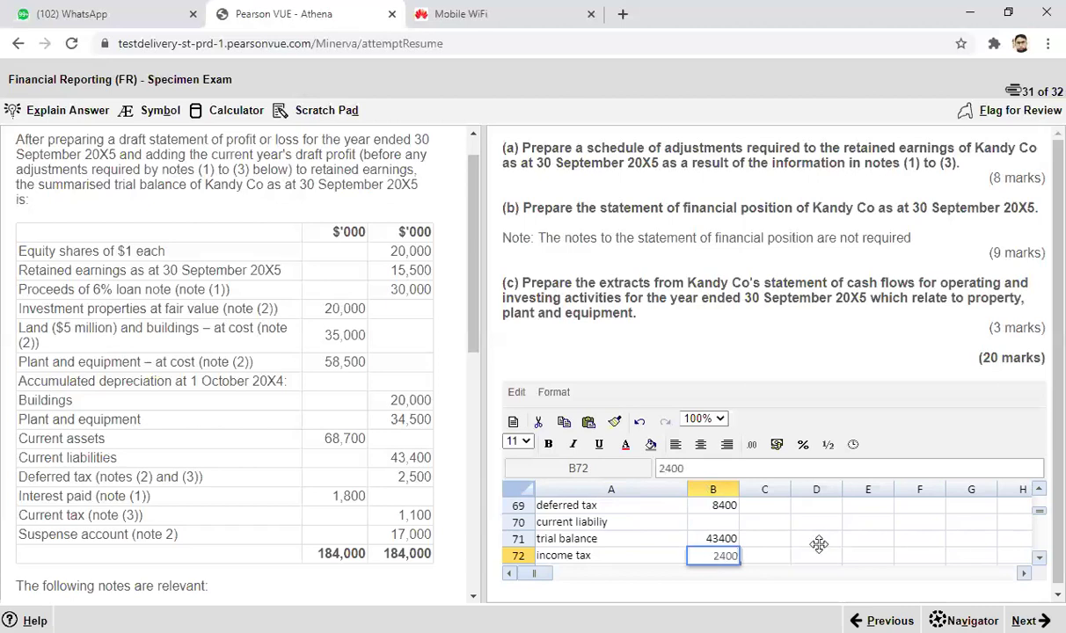
pyautogui.click(972, 556)
# Add B72 to the B73 formula, completing the 139875 grand total.
pyautogui.click(1040, 560)
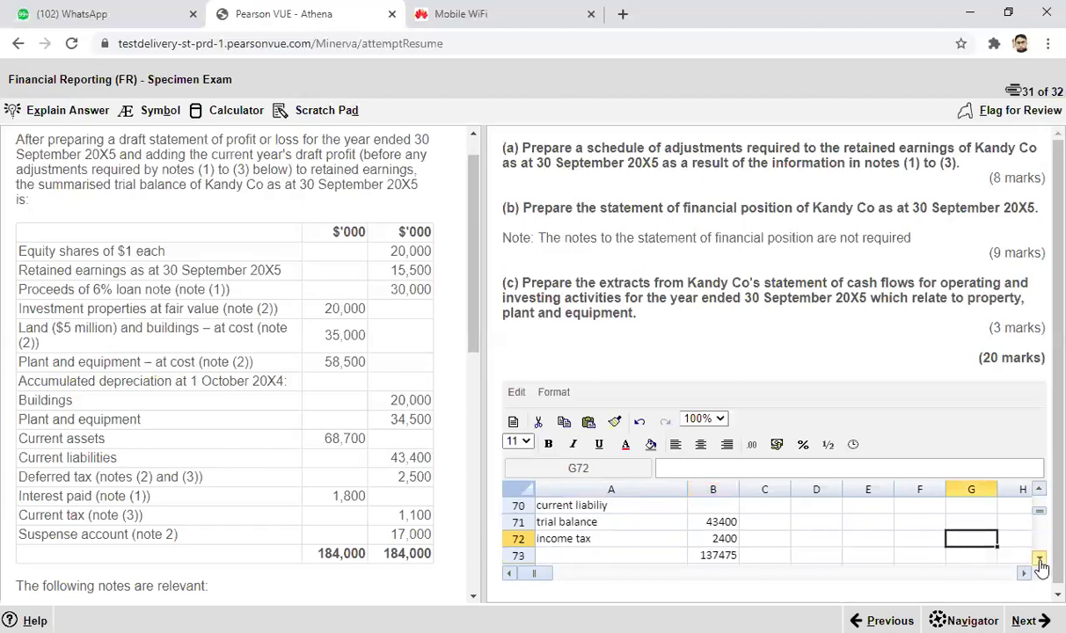
pyautogui.click(1040, 560)
pyautogui.click(730, 541)
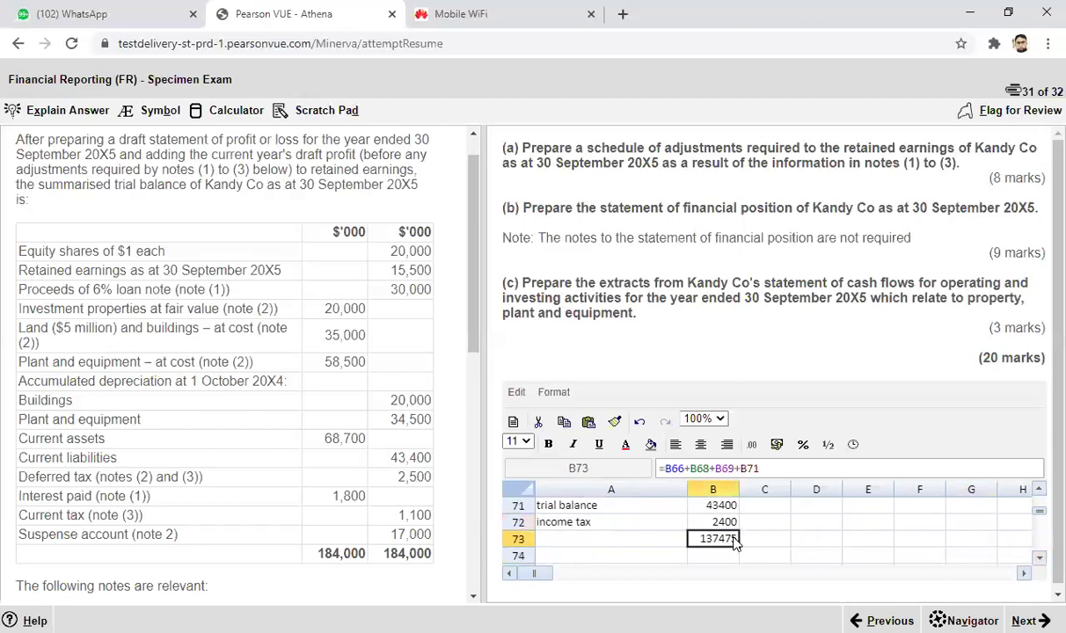
pyautogui.click(772, 472)
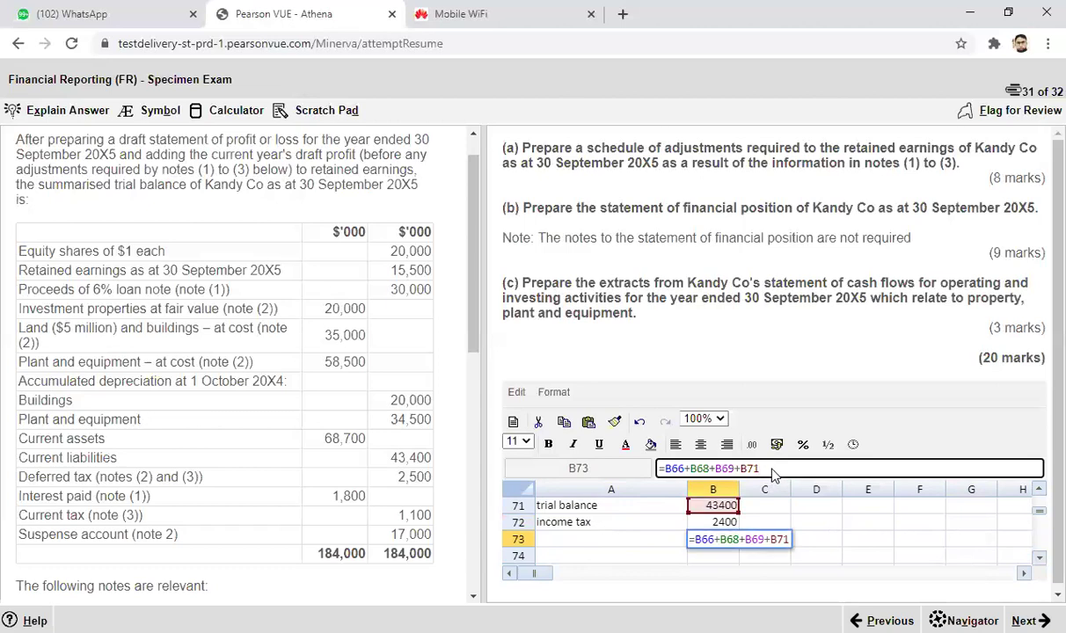
pyautogui.write('+')
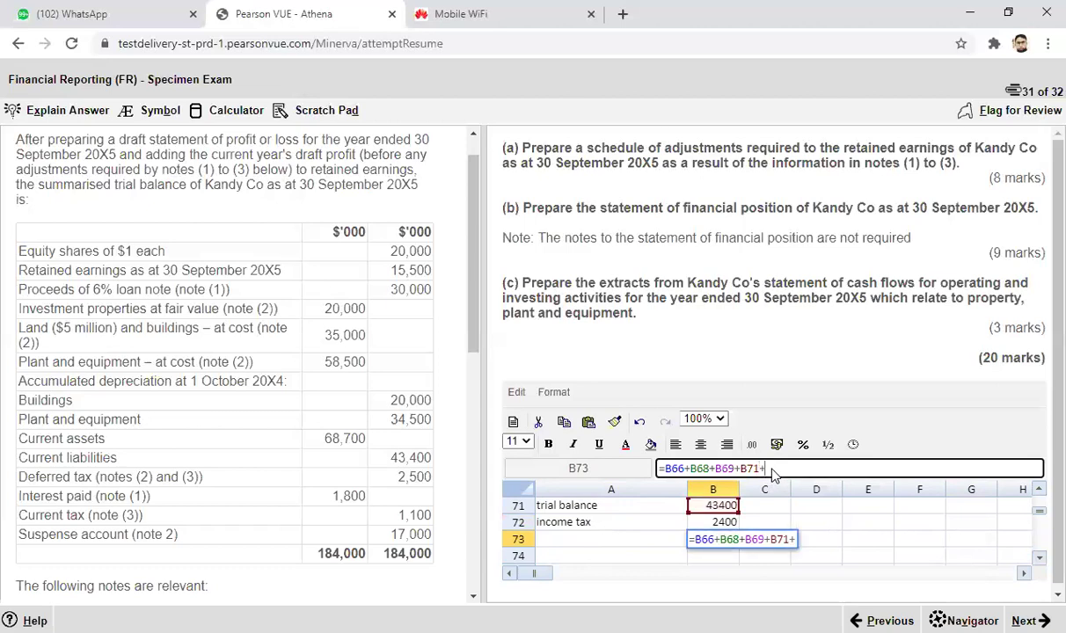
pyautogui.click(704, 524)
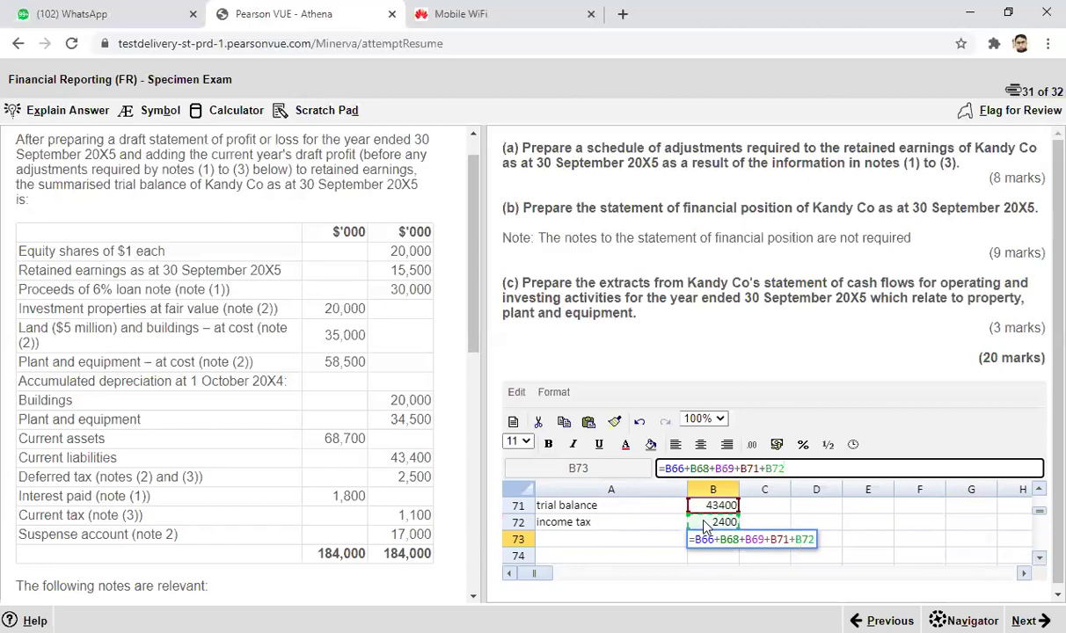
pyautogui.press('Return')
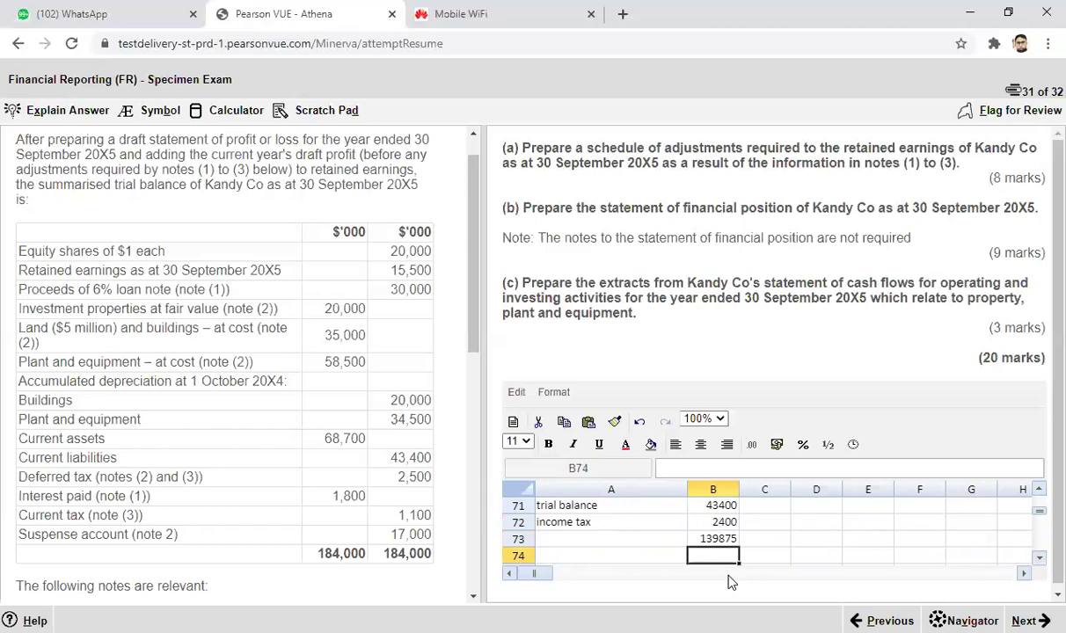
# Label A73 'Equity & liability' and make the A73:B73 total row bold.
pyautogui.click(621, 542)
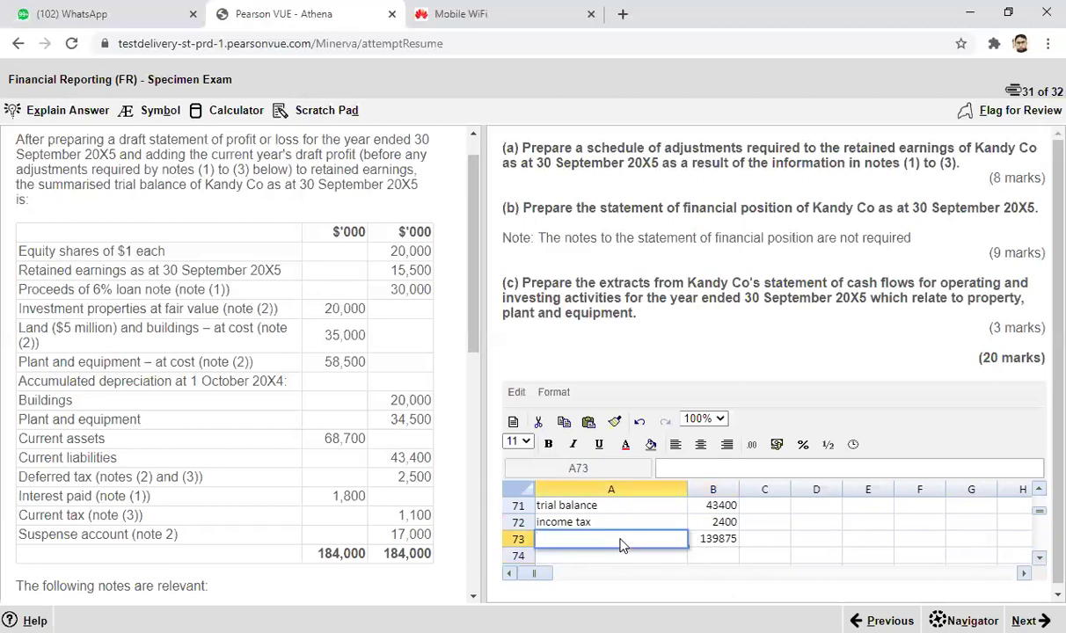
pyautogui.write('Equity & liability')
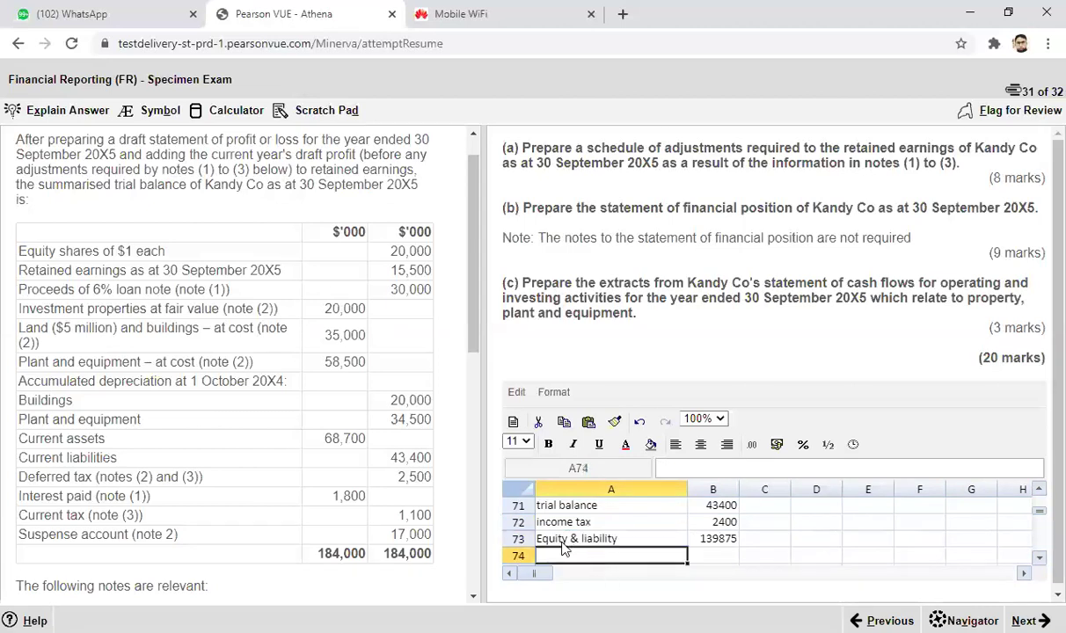
pyautogui.moveTo(607, 539); pyautogui.dragTo(736, 547)
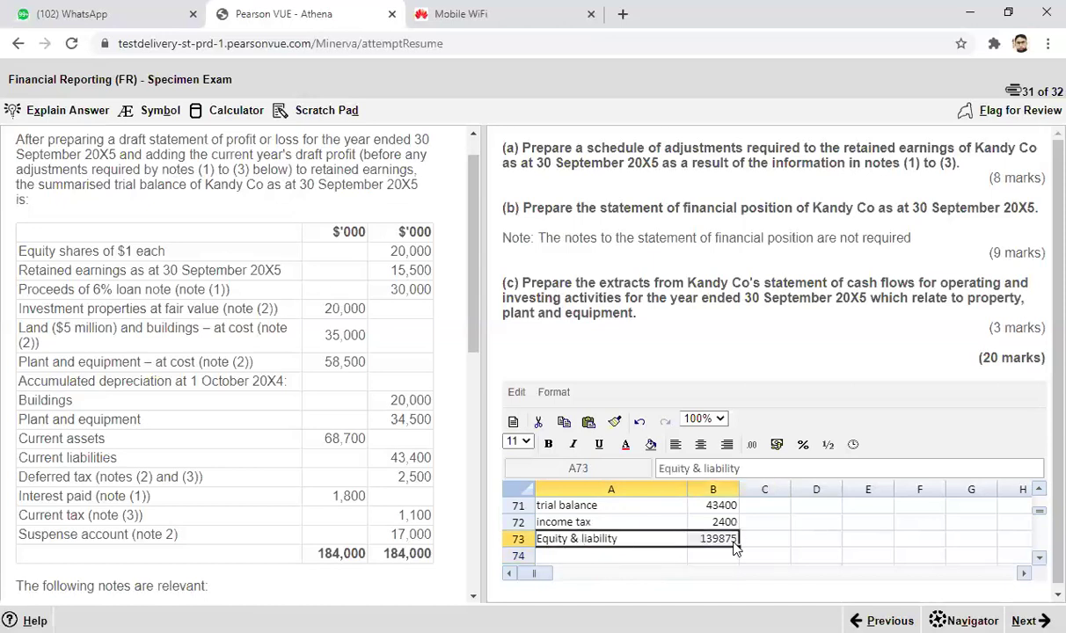
pyautogui.hotkey('ctrl', 'b')
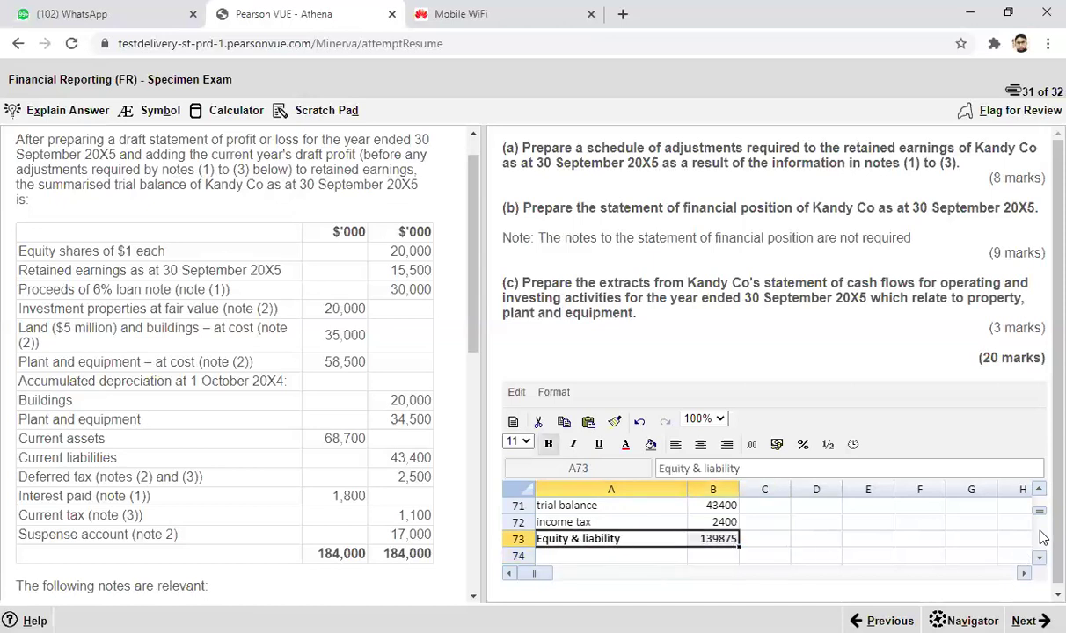
pyautogui.scroll(3, 1041, 491)
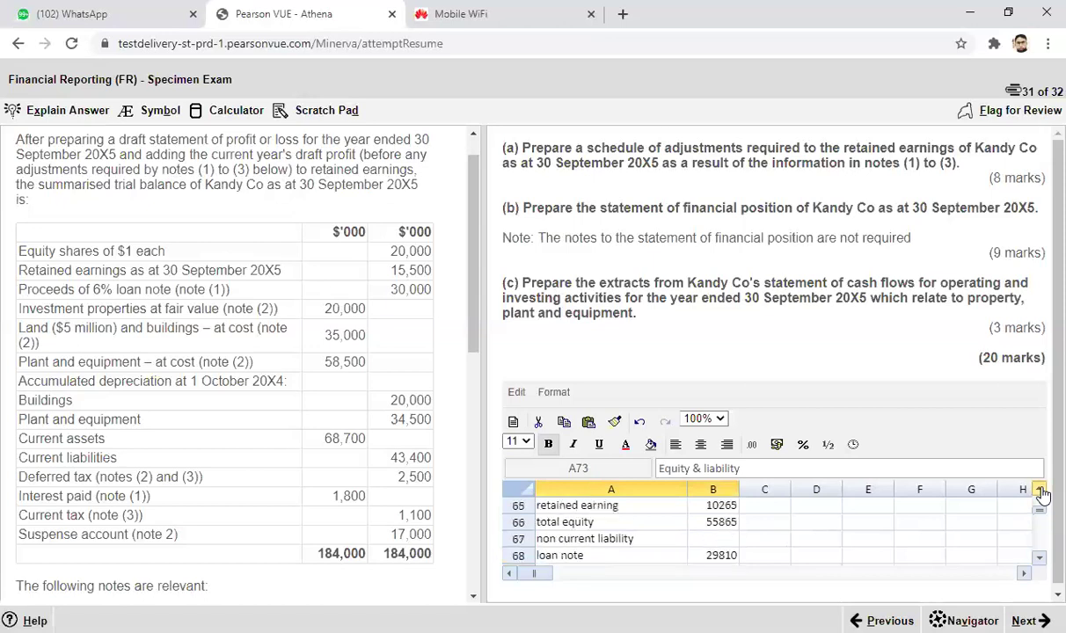
pyautogui.scroll(1, 1041, 494)
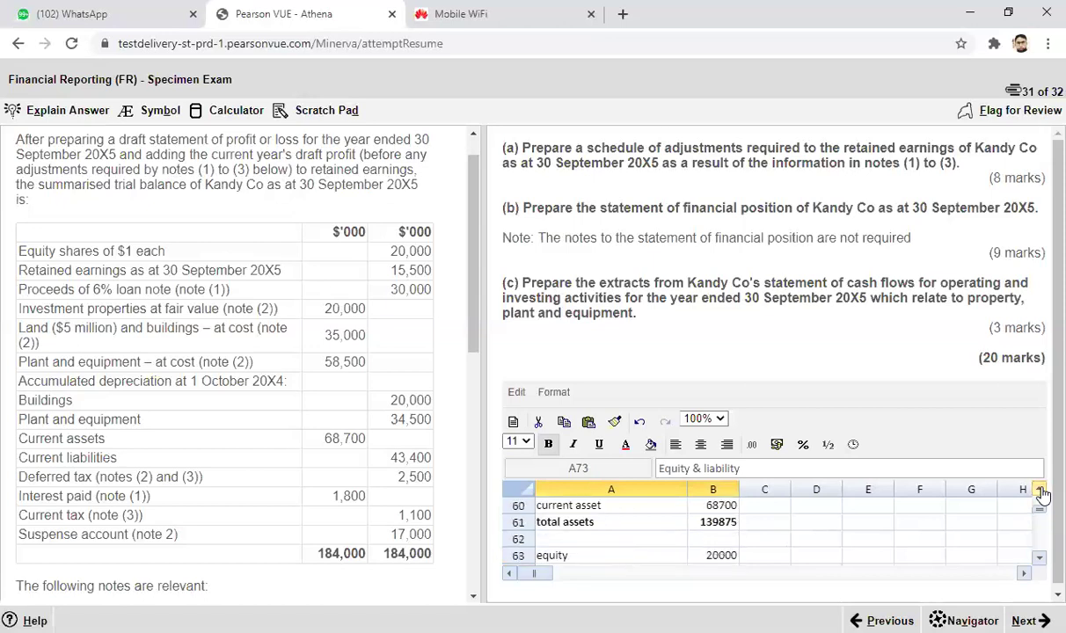
pyautogui.scroll(-3, 1040, 559)
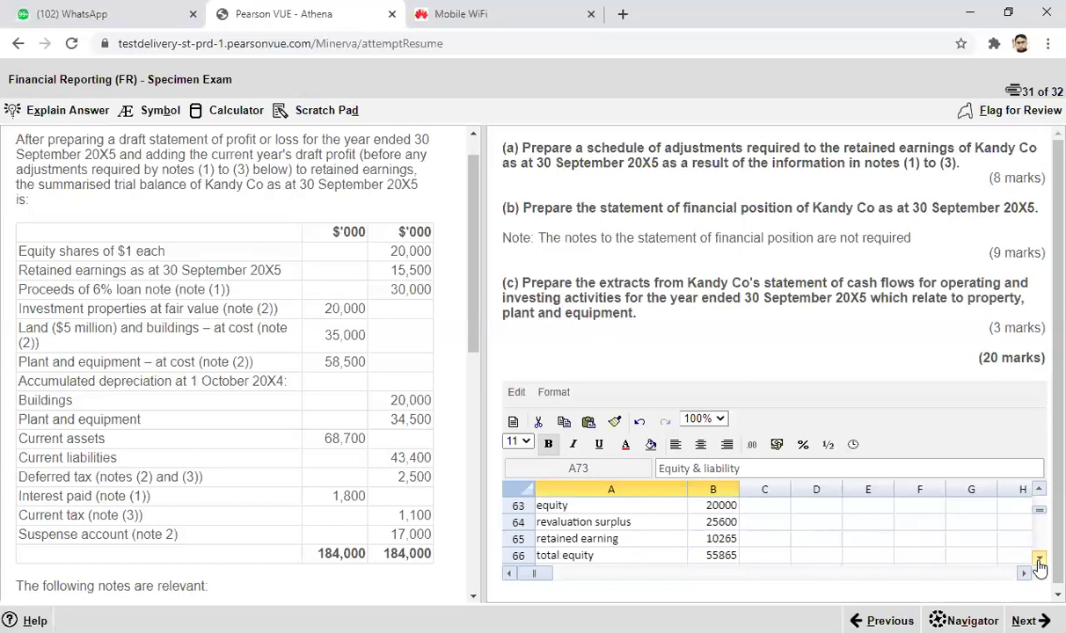
pyautogui.scroll(-3, 1040, 564)
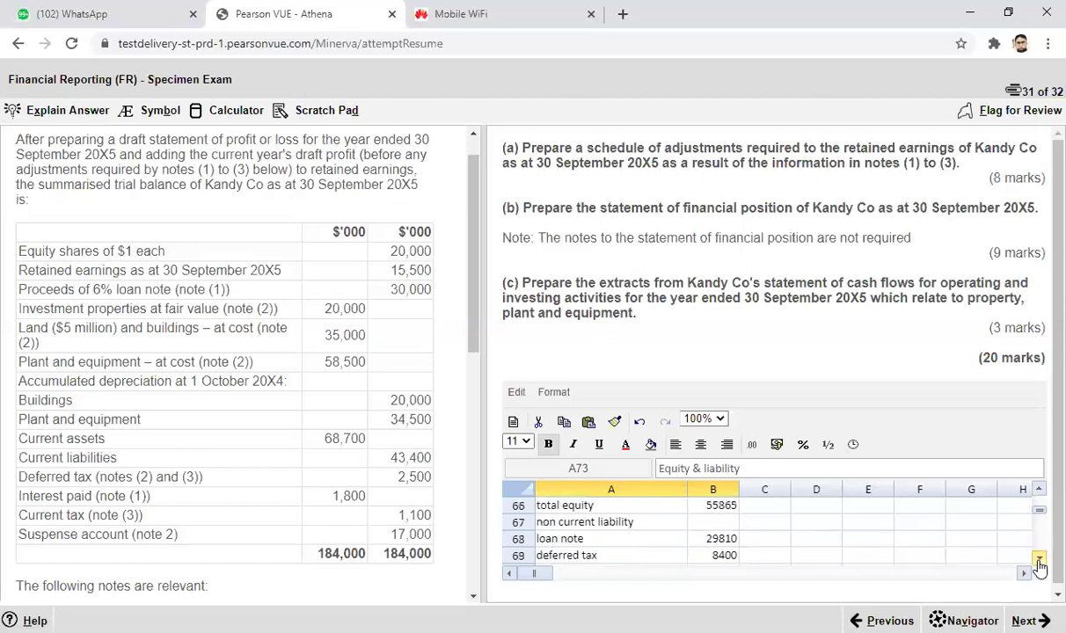
pyautogui.scroll(-2, 1040, 565)
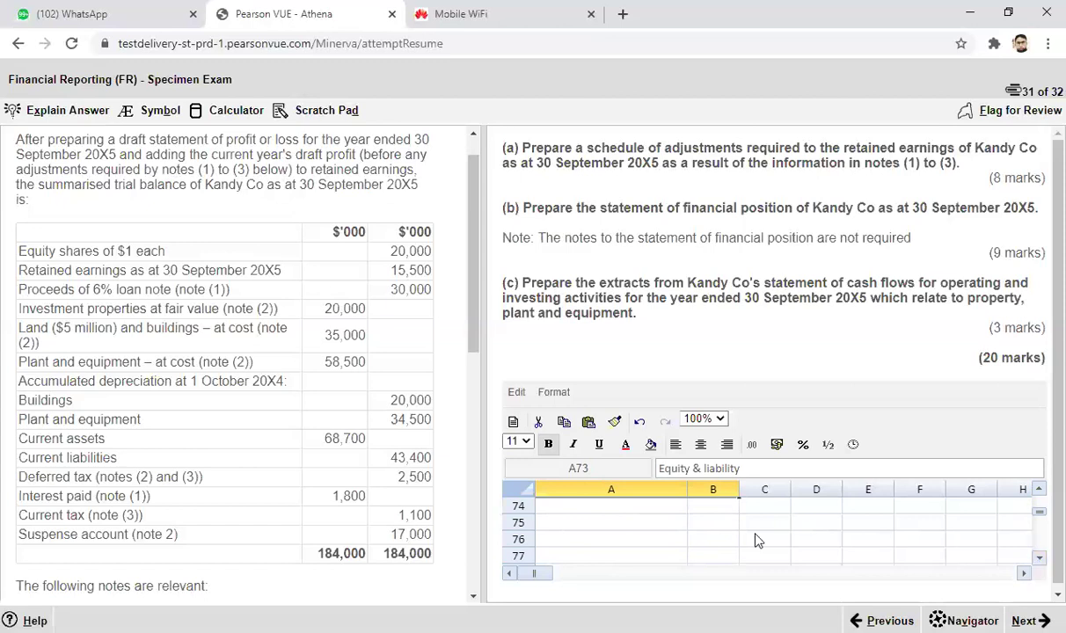
# Enter bold headings 'statement of cashflows' in A75 and 'operating activity' in A76.
pyautogui.click(620, 526)
pyautogui.write('state')
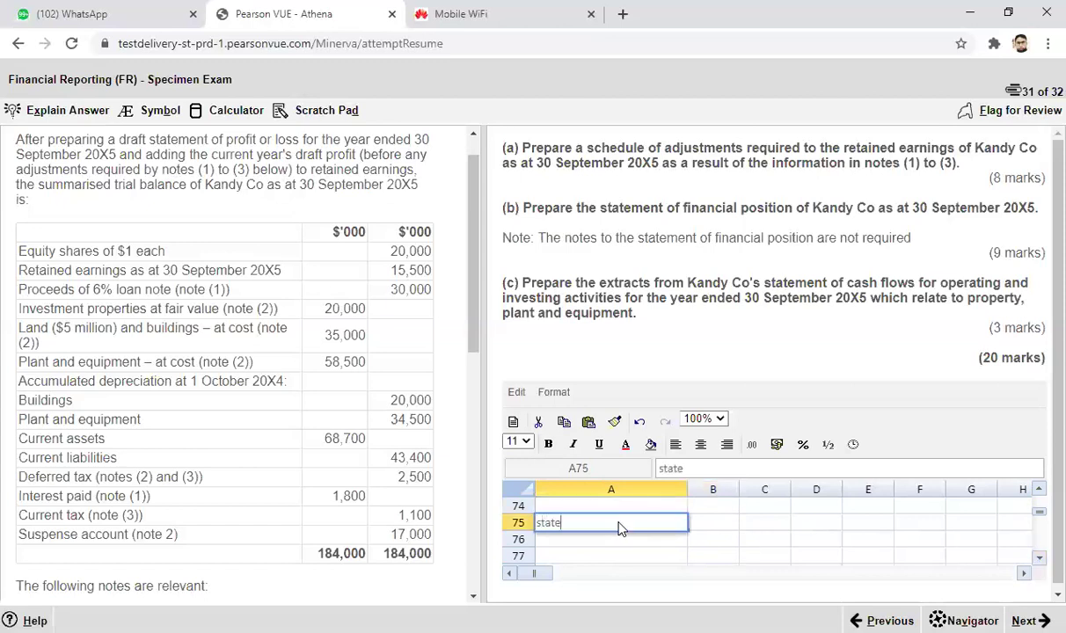
pyautogui.write('ment of cashflows')
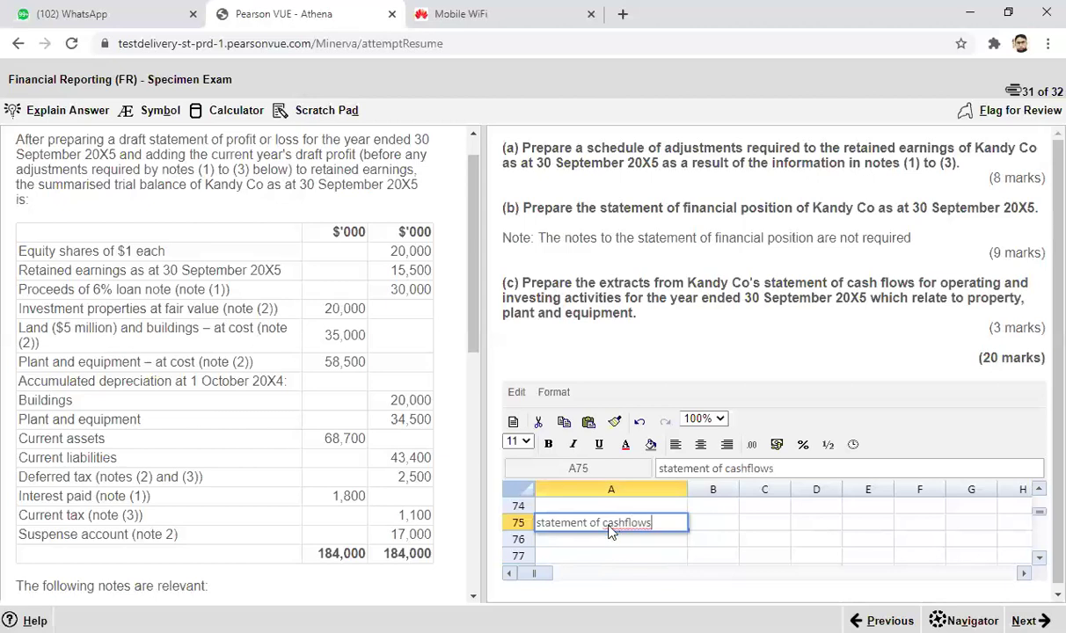
pyautogui.press('Return')
pyautogui.click(579, 526)
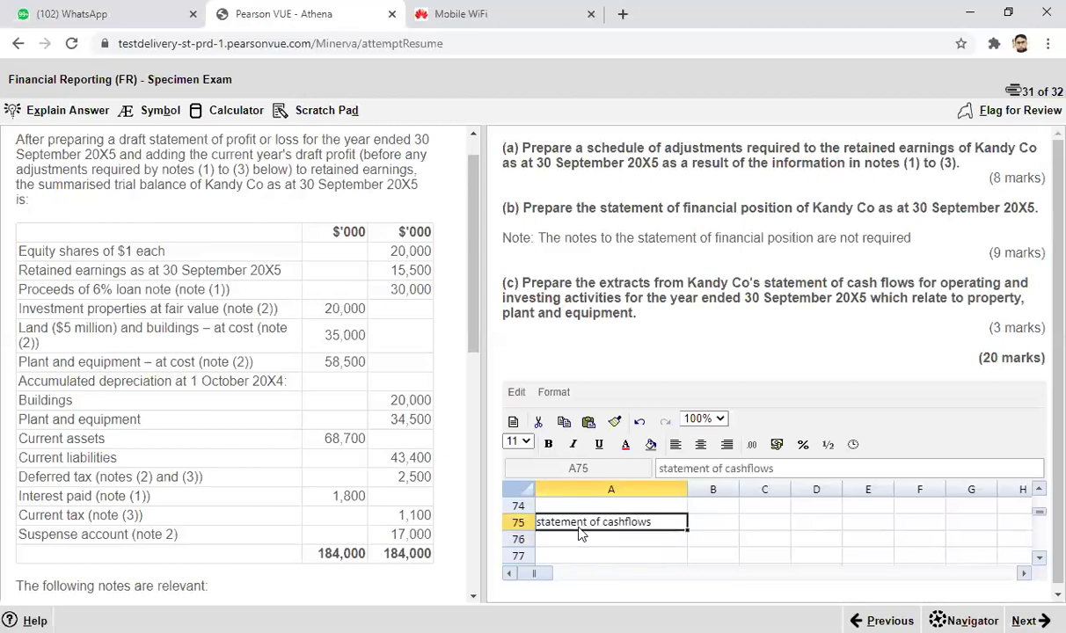
pyautogui.hotkey('ctrl', 'b')
pyautogui.click(569, 543)
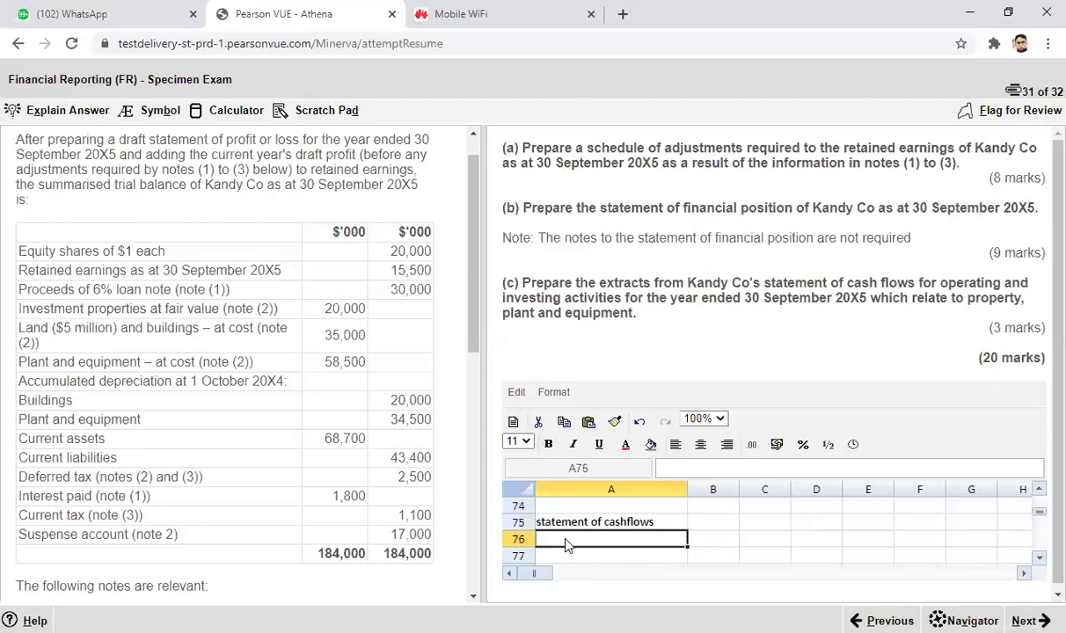
pyautogui.write('operati')
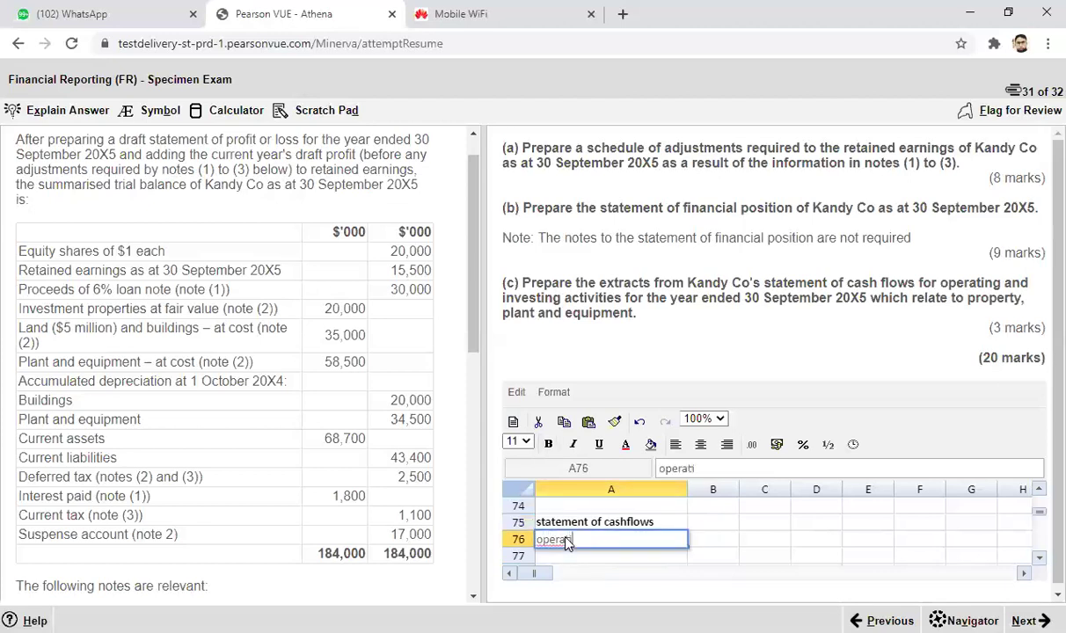
pyautogui.write('ng activity')
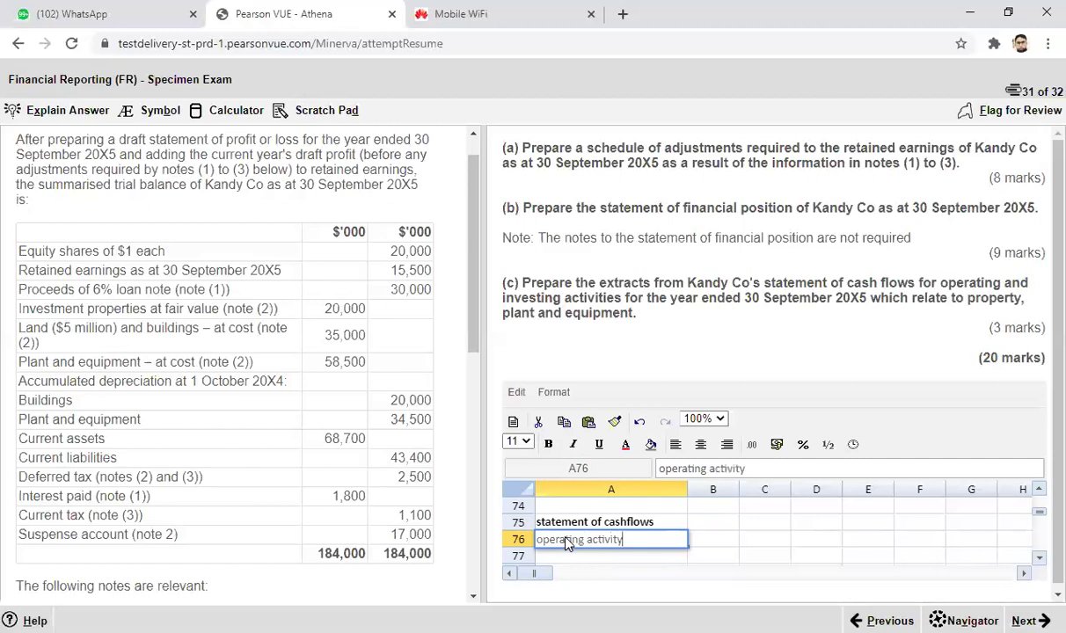
pyautogui.press('Return')
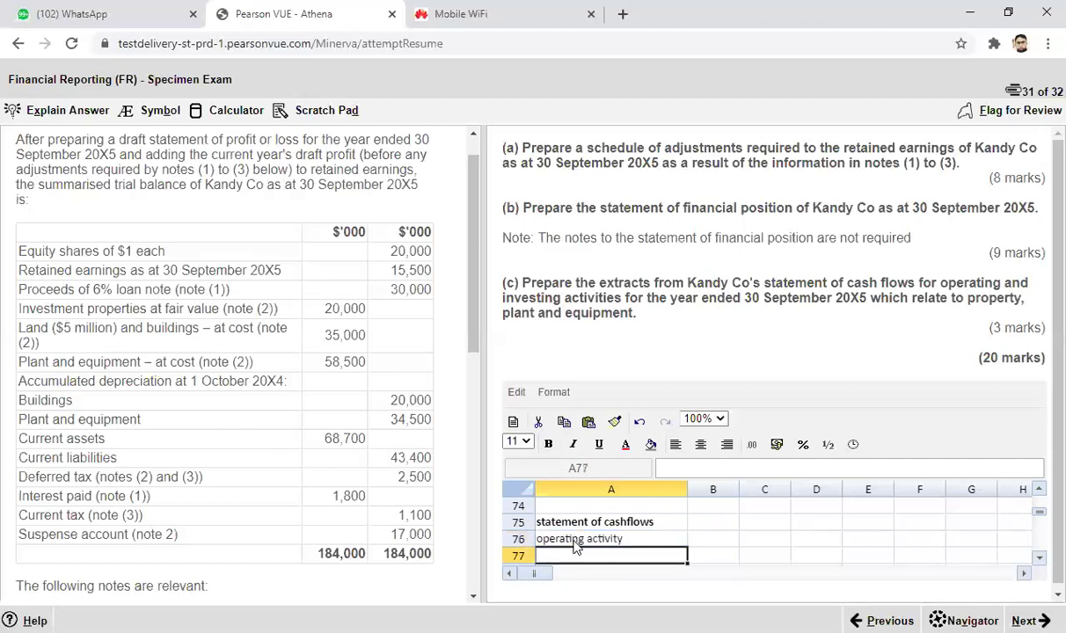
pyautogui.click(573, 541)
pyautogui.hotkey('ctrl', 'b')
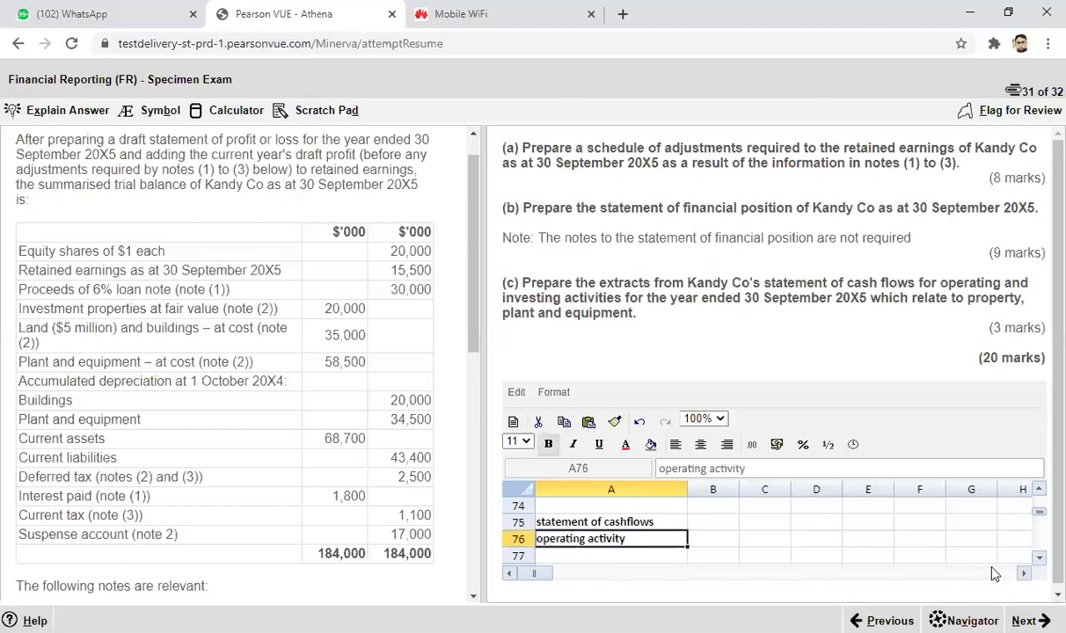
pyautogui.click(1041, 561)
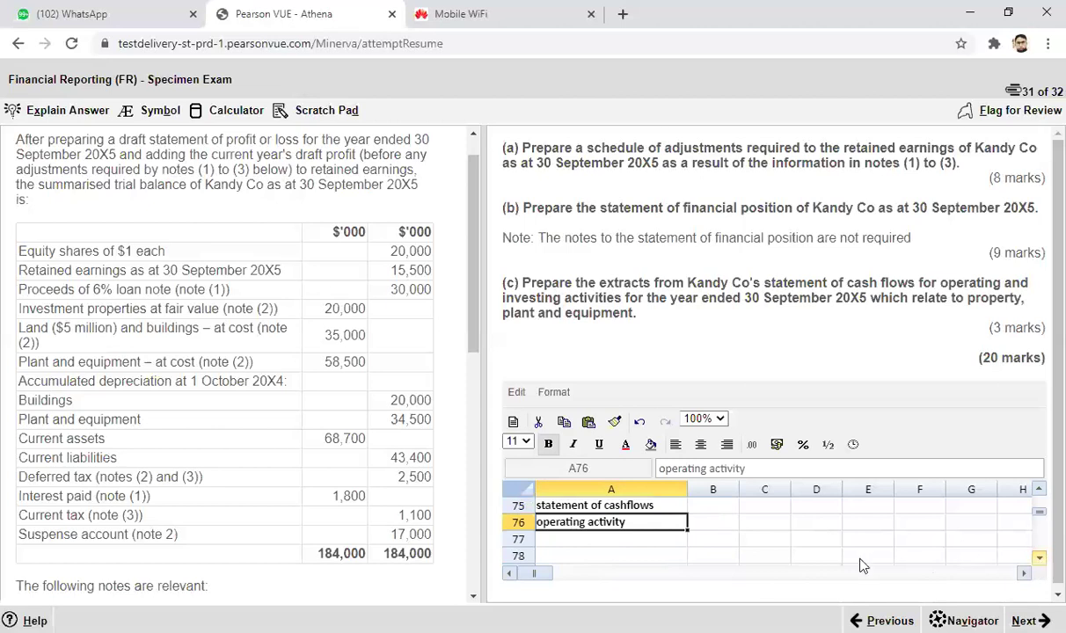
# List depreciation, gain on investment and gain on revaluation of investment property in A77–A79.
pyautogui.click(593, 545)
pyautogui.write('deprecia')
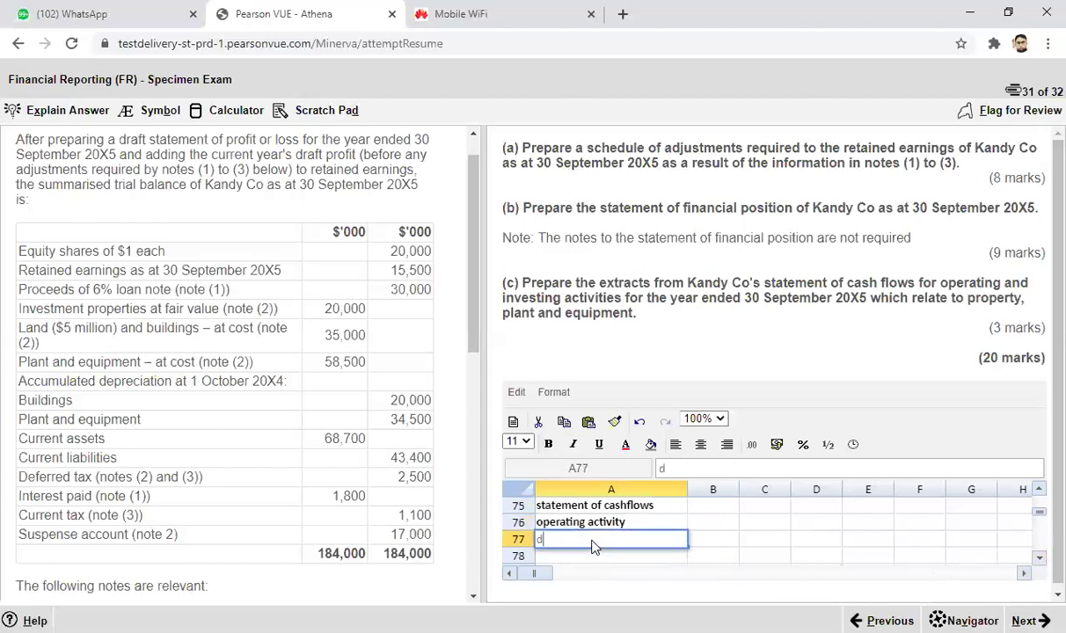
pyautogui.write('n')
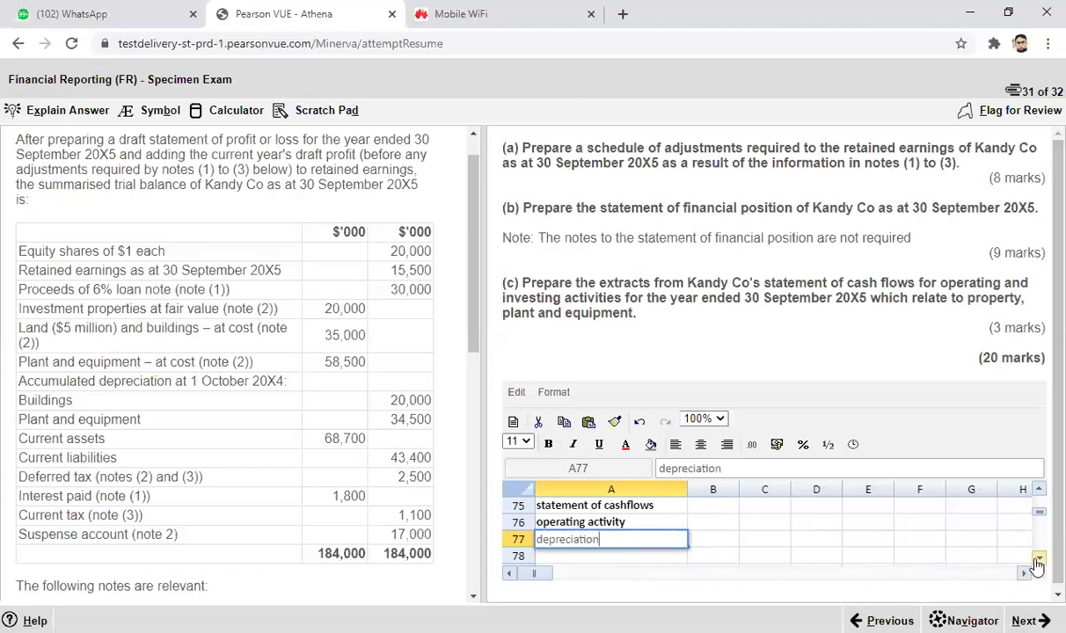
pyautogui.click(1038, 558)
pyautogui.click(575, 542)
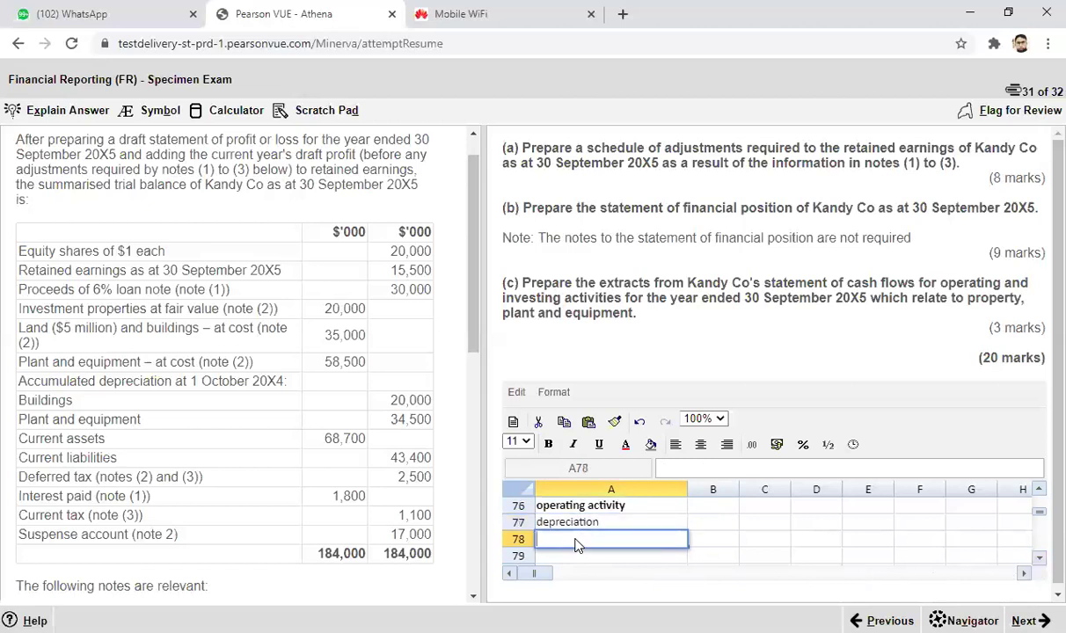
pyautogui.write('gain on investment')
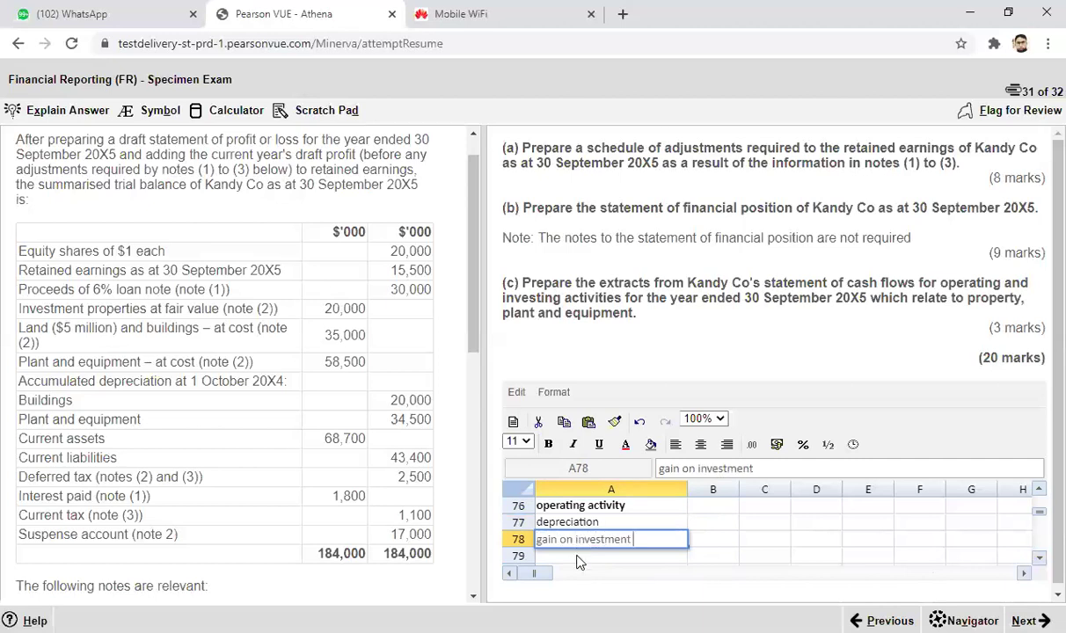
pyautogui.click(579, 560)
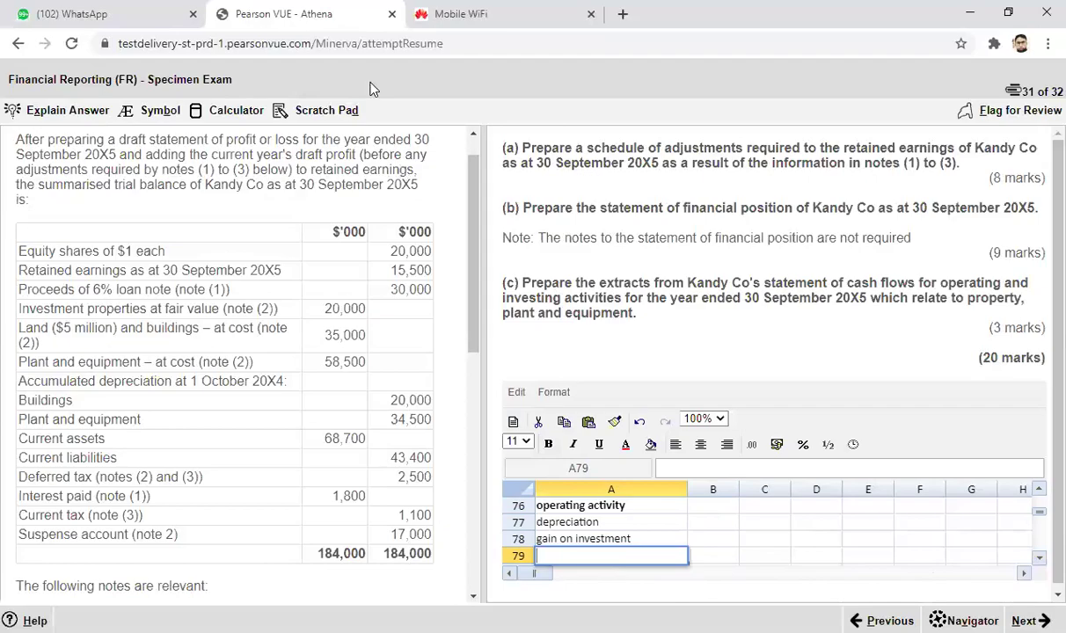
pyautogui.press('Tab')
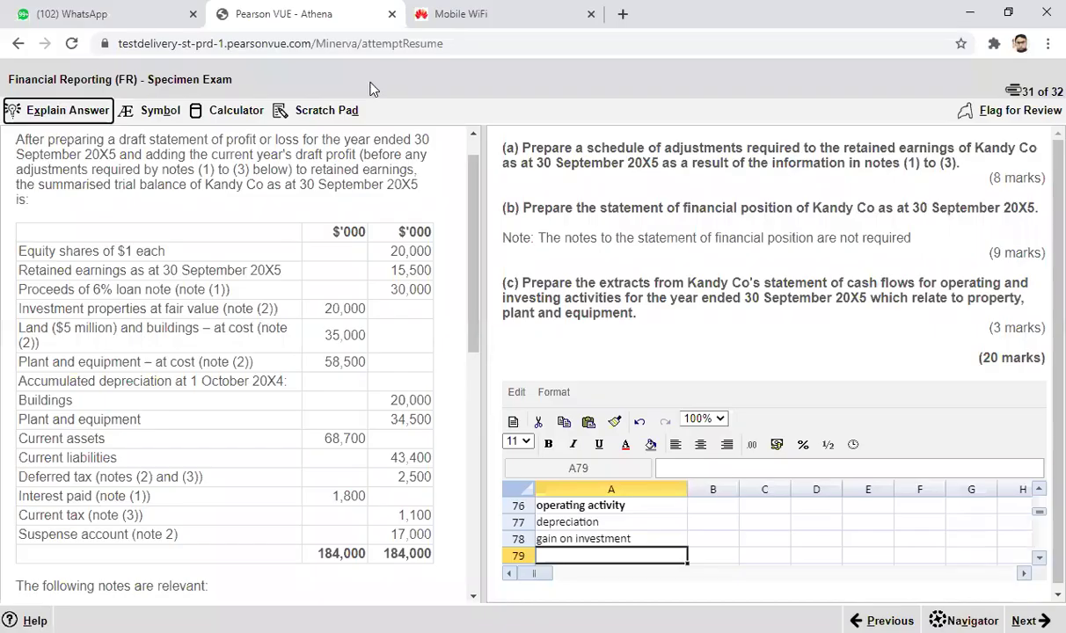
pyautogui.click(579, 560)
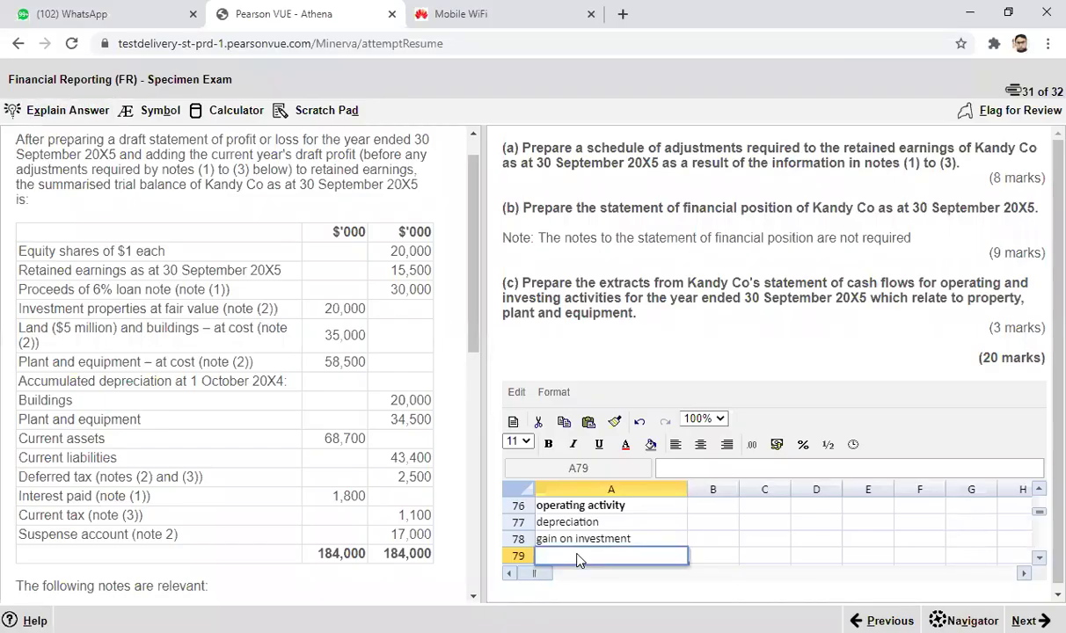
pyautogui.write('gain on revaluation of investment proeprty')
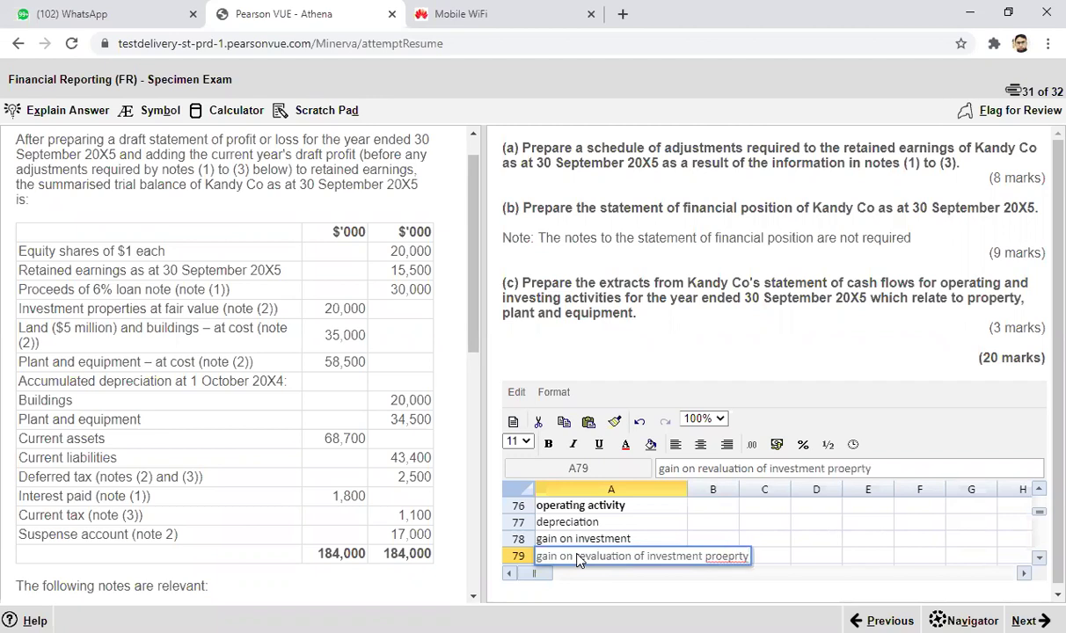
pyautogui.click(880, 556)
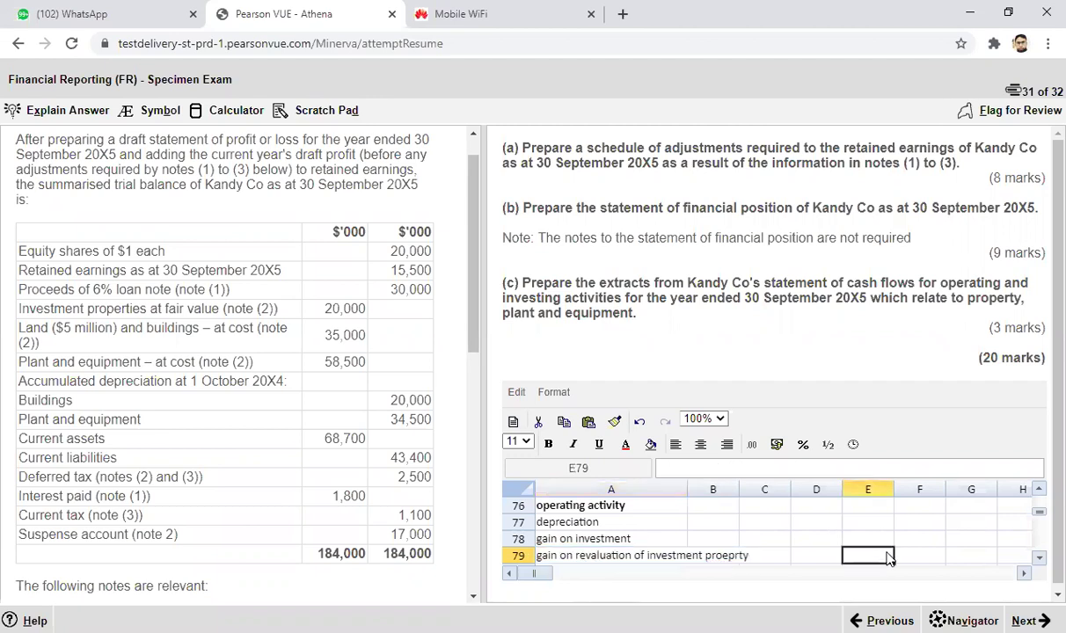
# Widen column A and start an = formula in B77 for the depreciation amount.
pyautogui.moveTo(693, 489); pyautogui.dragTo(762, 490)
pyautogui.click(777, 525)
pyautogui.doubleClick(777, 525)
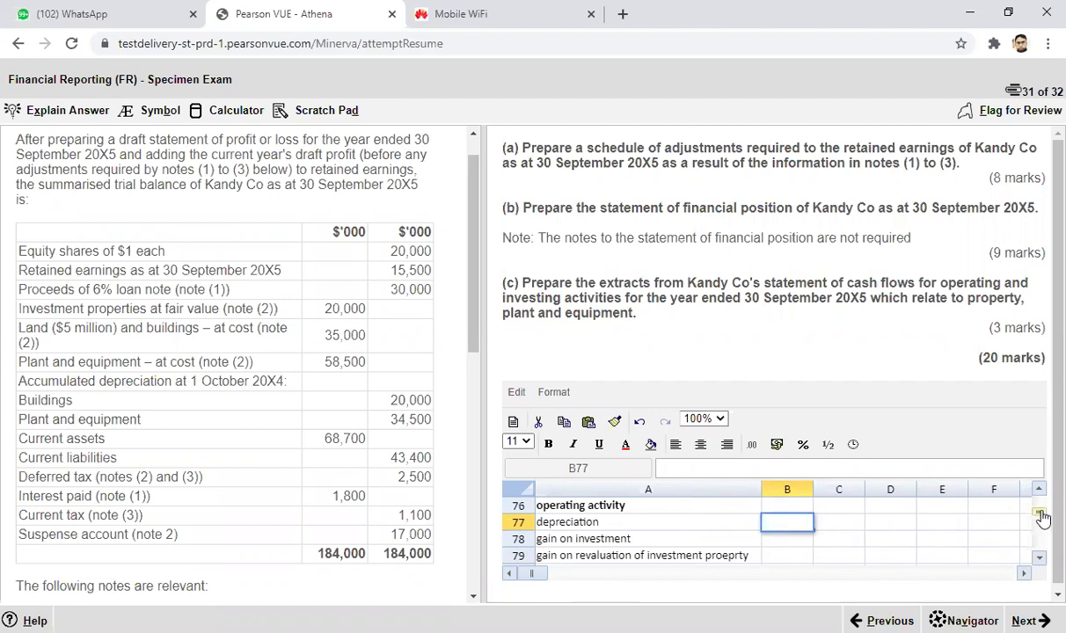
pyautogui.write('=')
pyautogui.moveTo(1041, 517); pyautogui.dragTo(1040, 499)
pyautogui.scroll(-4, 1042, 505)
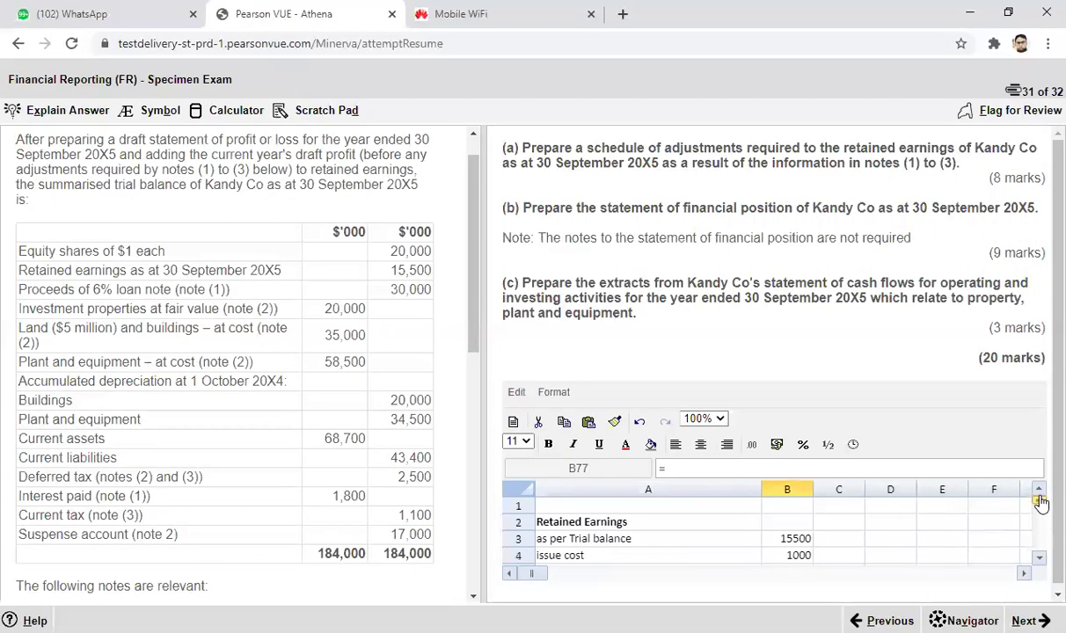
pyautogui.click(1039, 562)
pyautogui.click(1039, 561)
pyautogui.click(1039, 562)
pyautogui.click(1039, 561)
pyautogui.click(1039, 562)
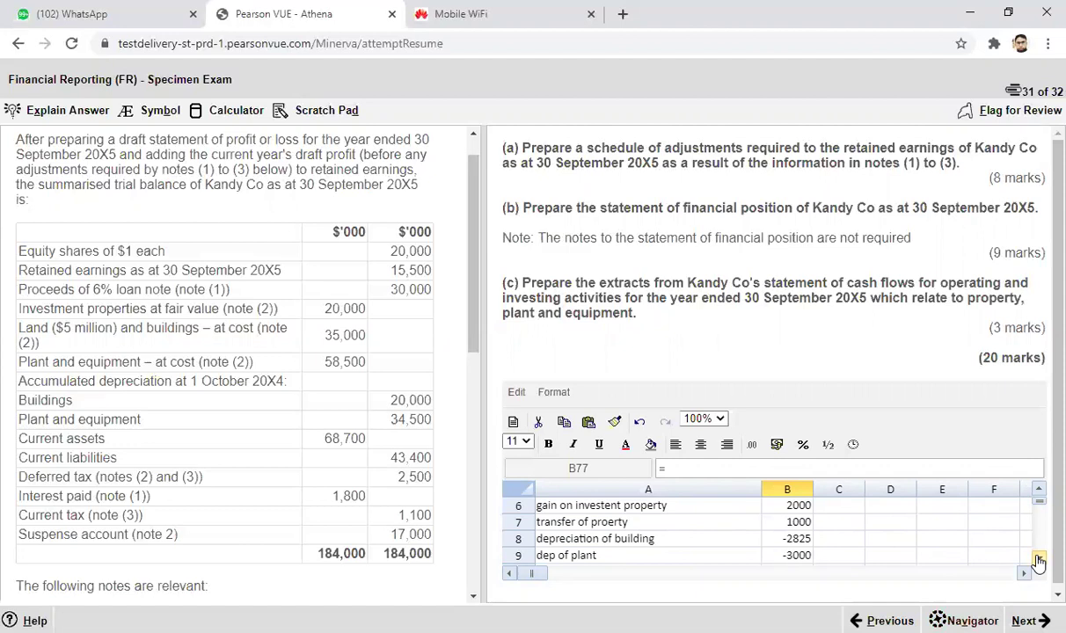
pyautogui.scroll(-8, 1039, 555)
pyautogui.scroll(-12, 1039, 546)
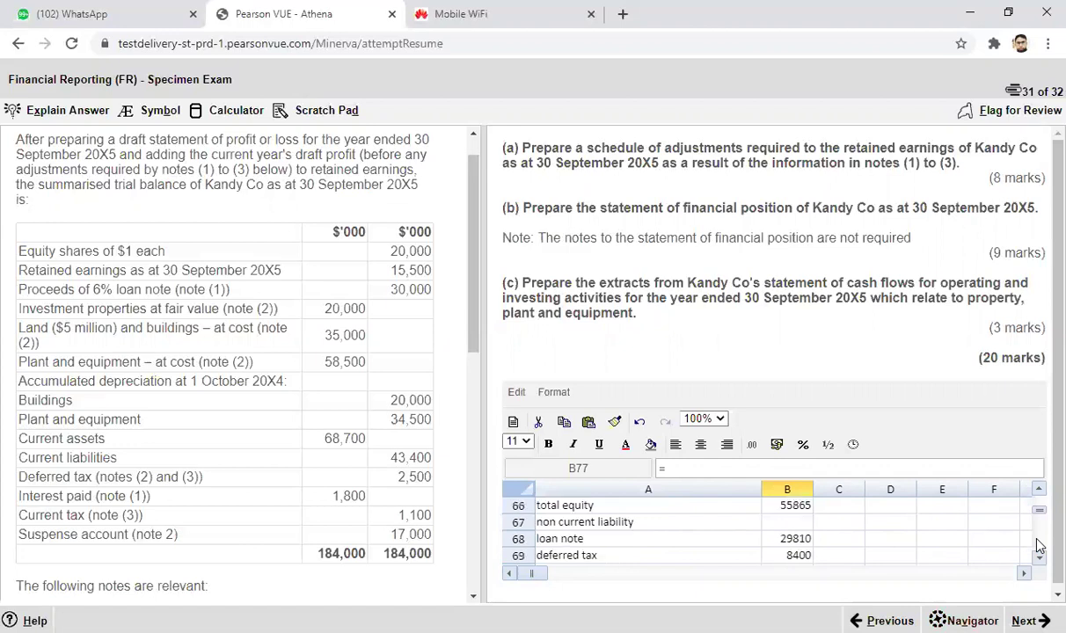
pyautogui.scroll(-3, 1039, 545)
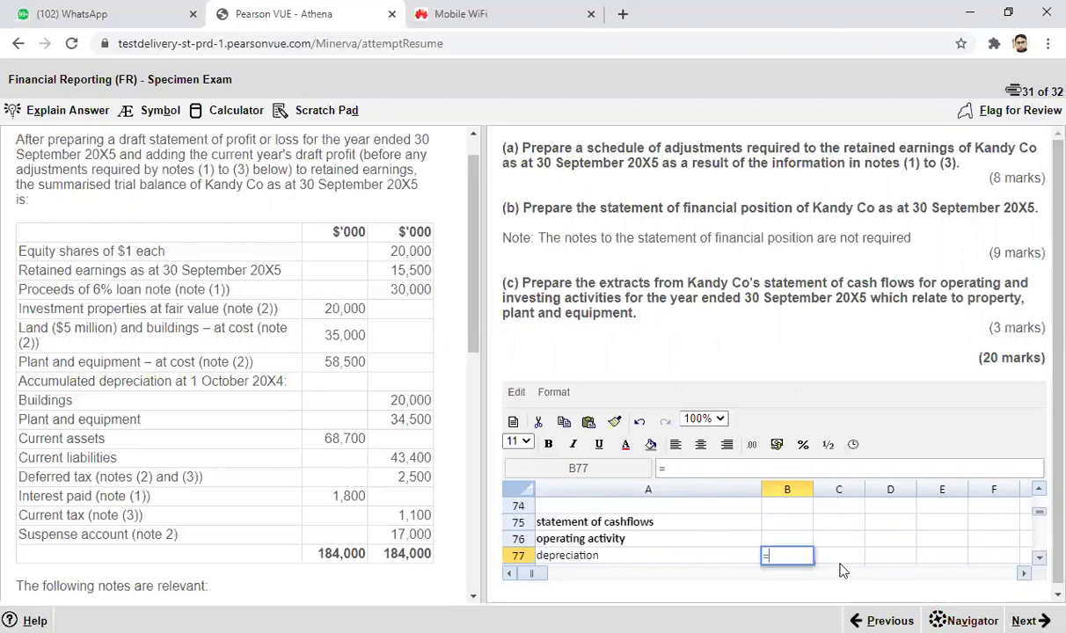
# Clean up the depreciation label and enter =2825+3000 (5825) as its amount in B77.
pyautogui.click(675, 558)
pyautogui.doubleClick(675, 558)
pyautogui.write('(2825 + 3000')
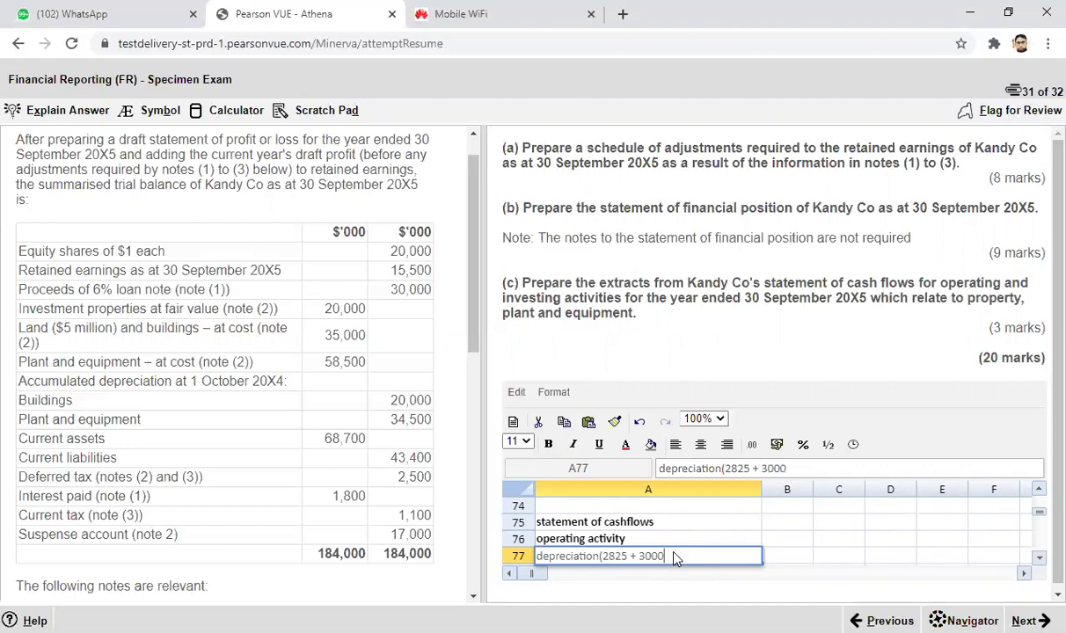
pyautogui.click(797, 560)
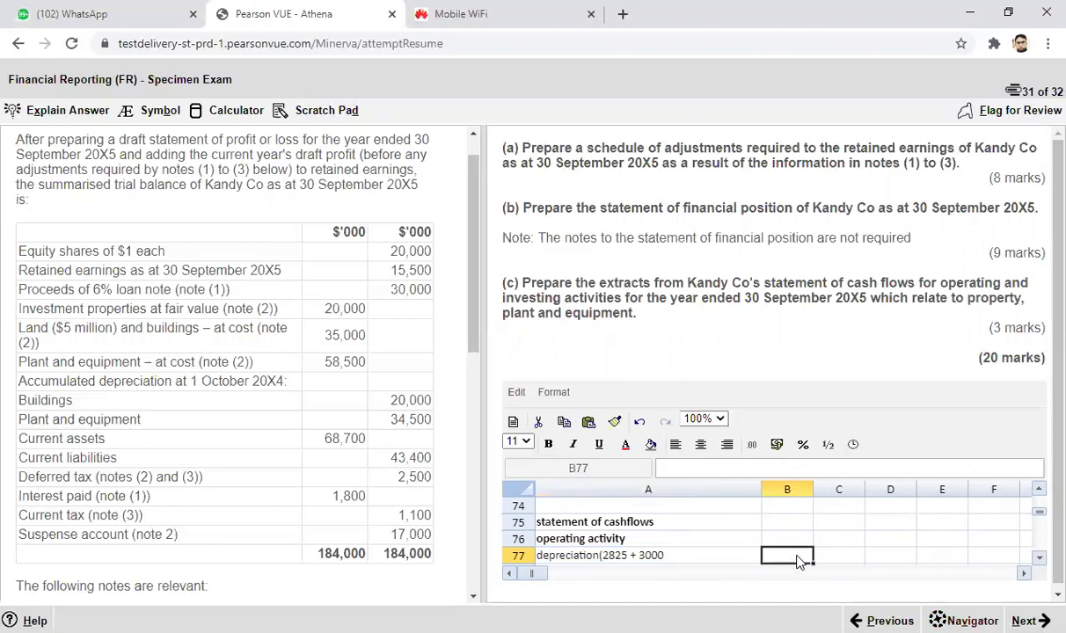
pyautogui.doubleClick(794, 558)
pyautogui.click(673, 560)
pyautogui.doubleClick(673, 560)
pyautogui.press('BackSpace')
pyautogui.press('BackSpace')
pyautogui.press('BackSpace')
pyautogui.press('BackSpace')
pyautogui.press('BackSpace')
pyautogui.press('BackSpace')
pyautogui.press('BackSpace')
pyautogui.press('BackSpace')
pyautogui.press('BackSpace')
pyautogui.press('BackSpace')
pyautogui.press('BackSpace')
pyautogui.press('BackSpace')
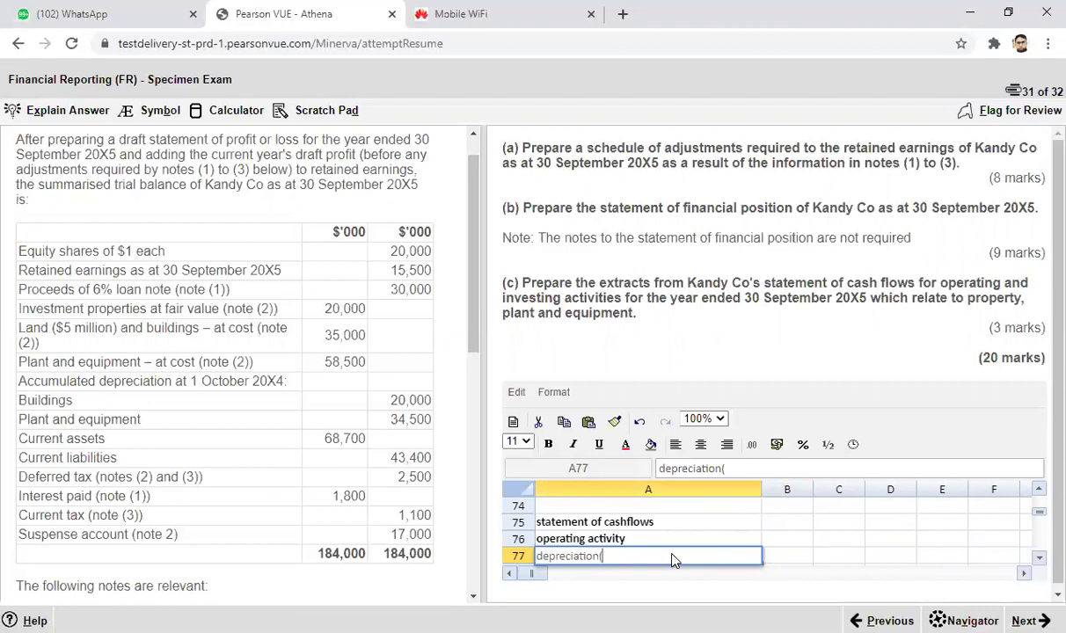
pyautogui.click(786, 557)
pyautogui.write('=2825+3000')
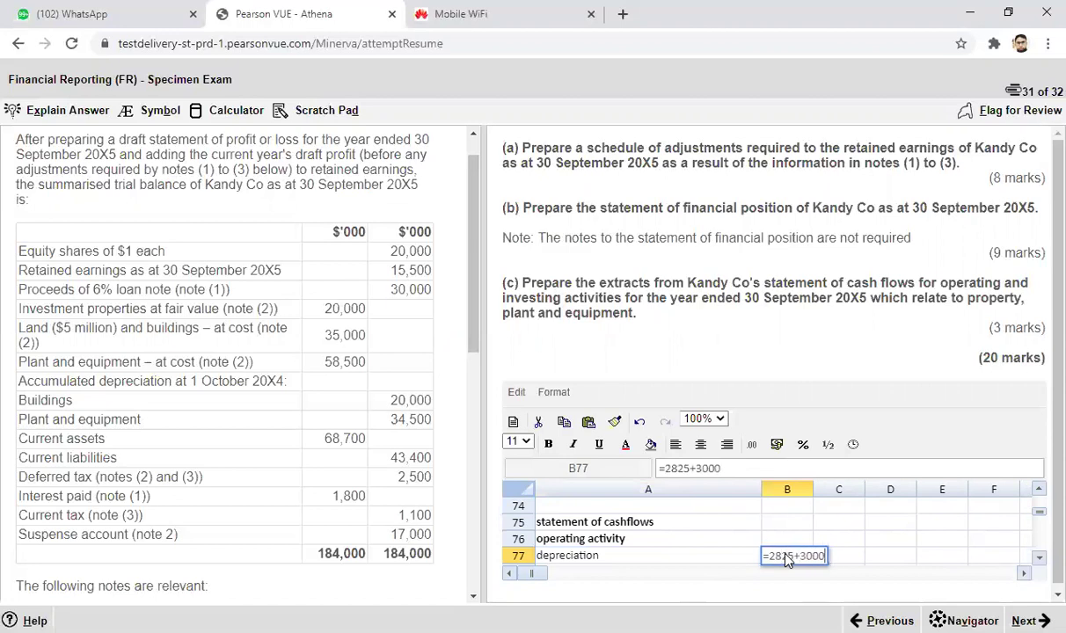
pyautogui.press('Return')
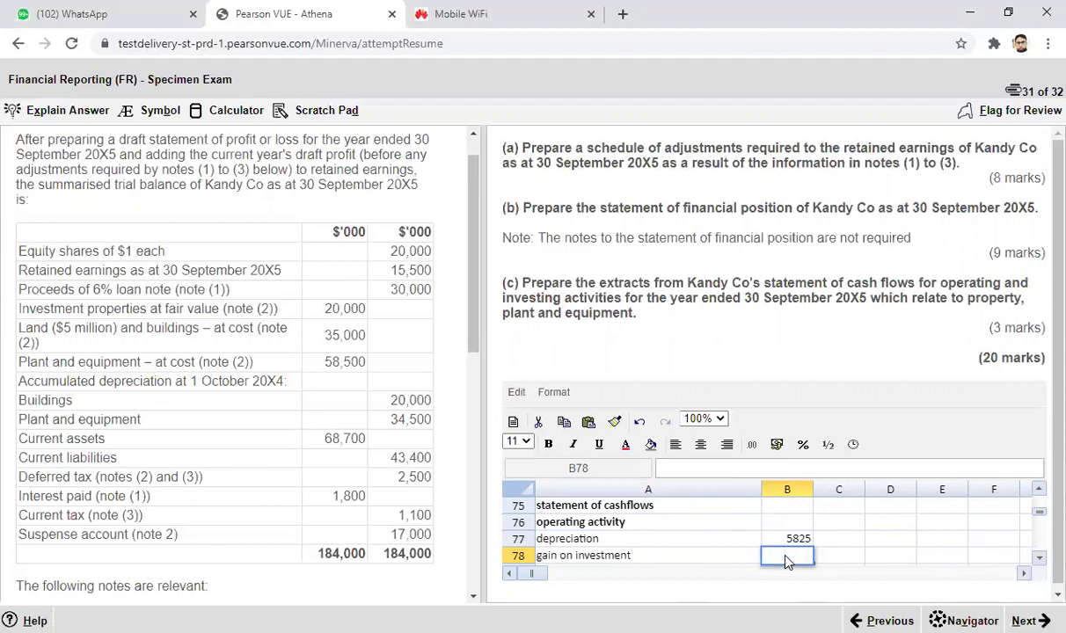
# Rename A78 to 'gain on disposal' with -2000, and enter -1000 revaluation gain in B79.
pyautogui.doubleClick(655, 557)
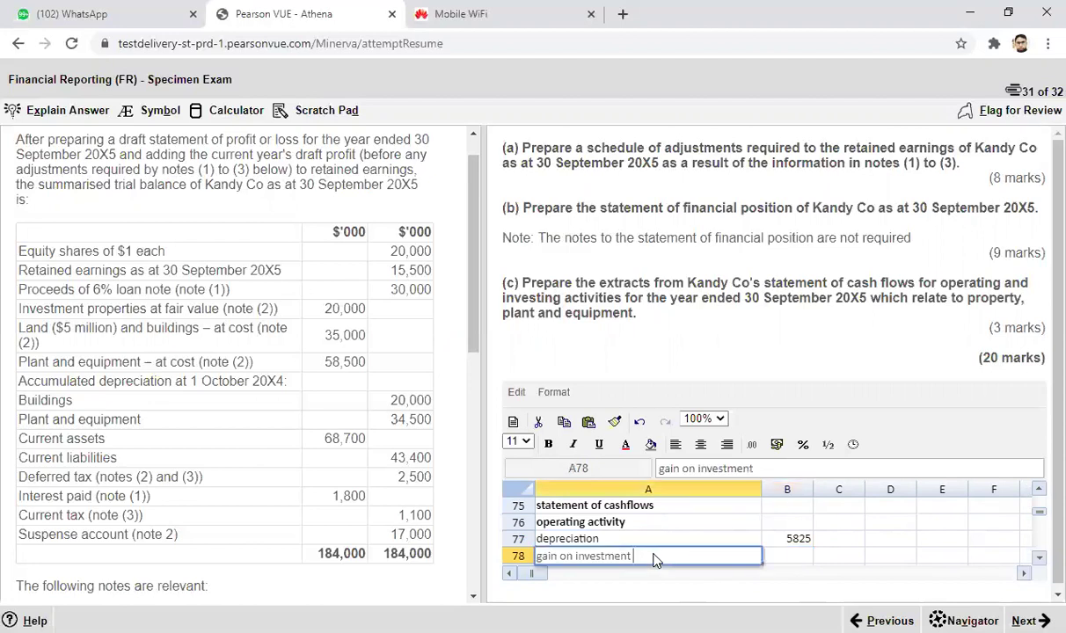
pyautogui.press('BackSpace')
pyautogui.press('BackSpace')
pyautogui.press('BackSpace')
pyautogui.press('BackSpace')
pyautogui.press('BackSpace')
pyautogui.press('BackSpace')
pyautogui.press('BackSpace')
pyautogui.press('BackSpace')
pyautogui.press('BackSpace')
pyautogui.press('BackSpace')
pyautogui.write('disposal')
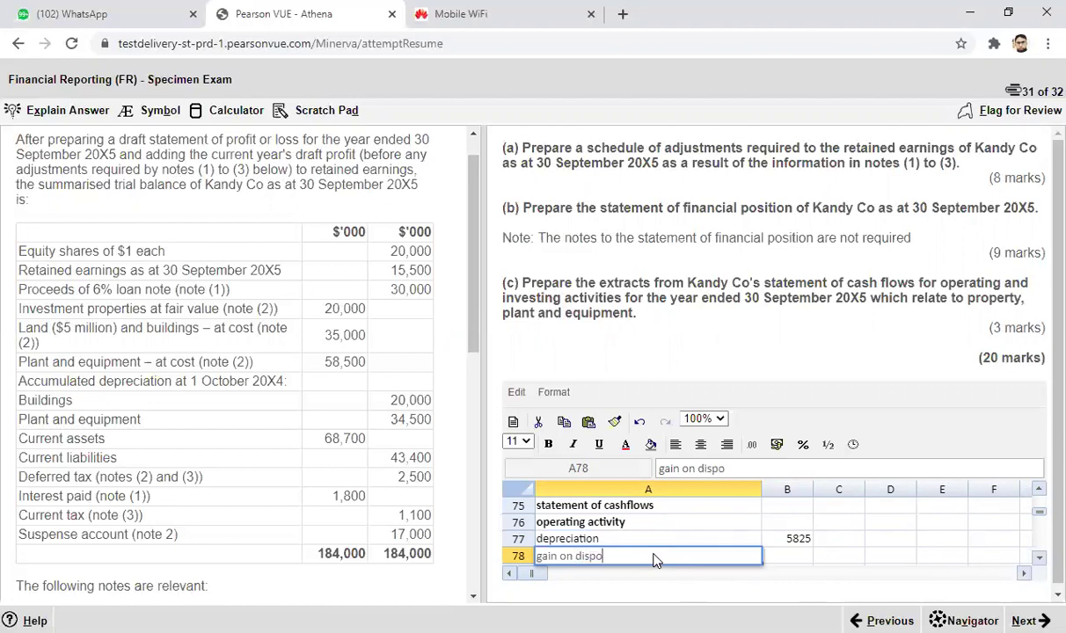
pyautogui.click(778, 558)
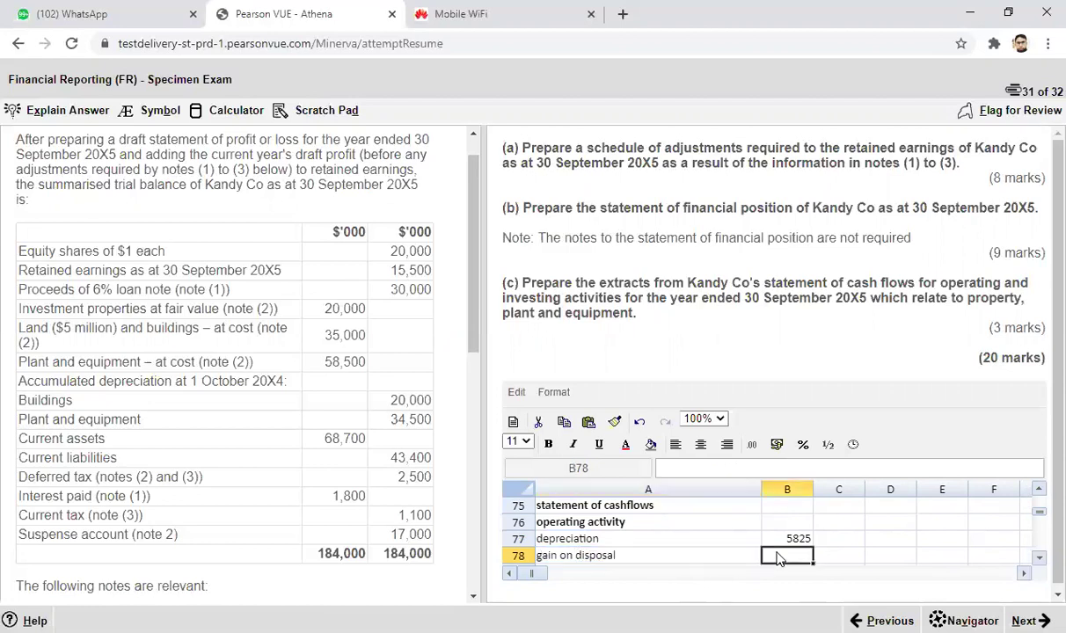
pyautogui.write('-2000')
pyautogui.click(1039, 557)
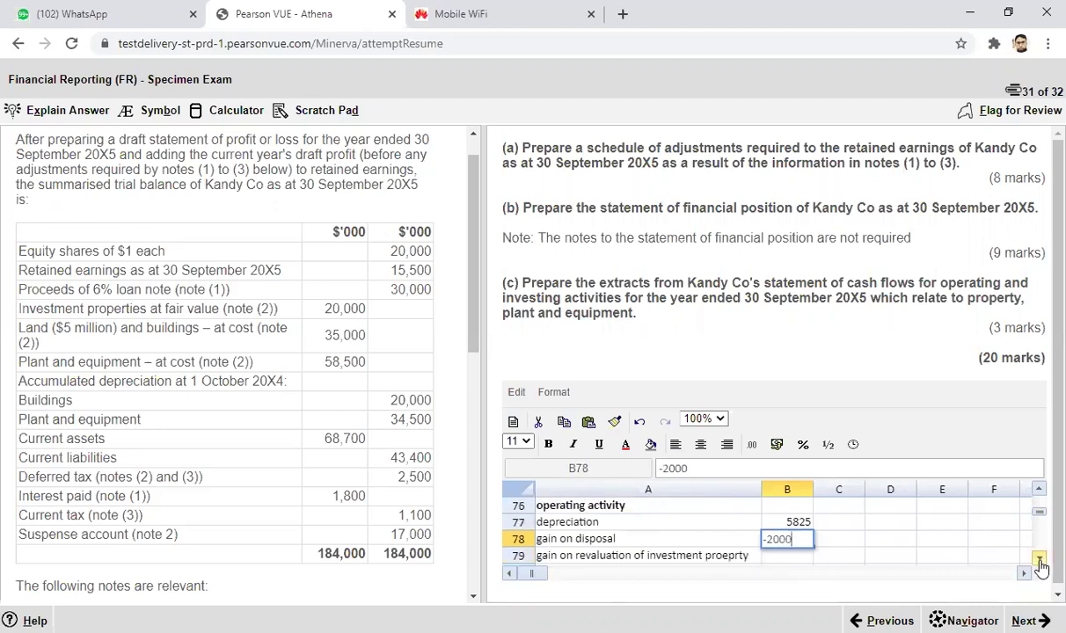
pyautogui.click(777, 558)
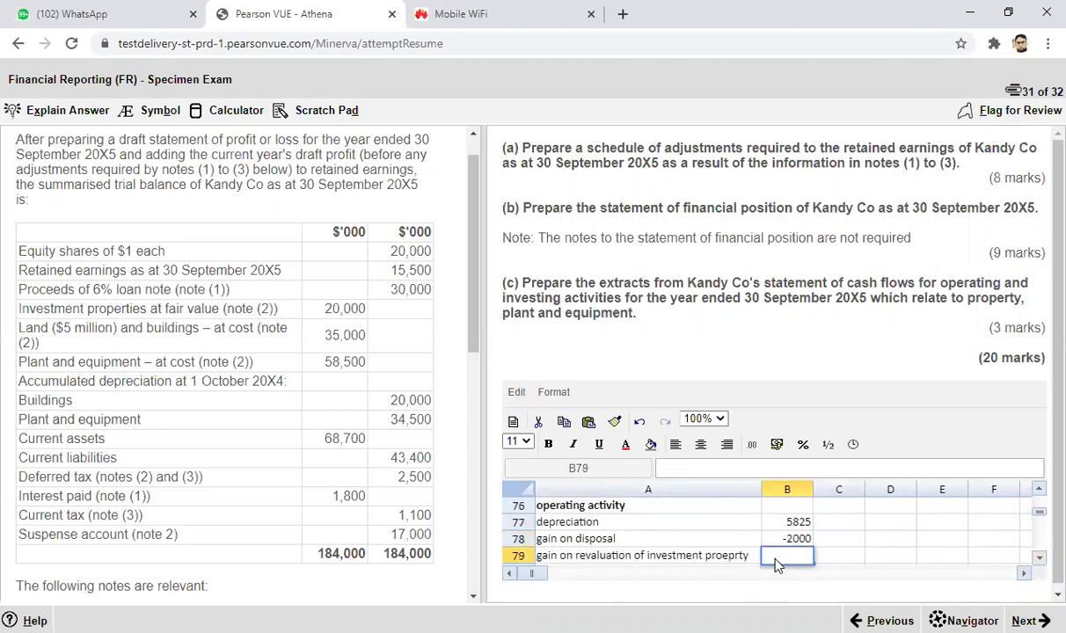
pyautogui.write('-1000')
pyautogui.click(1039, 558)
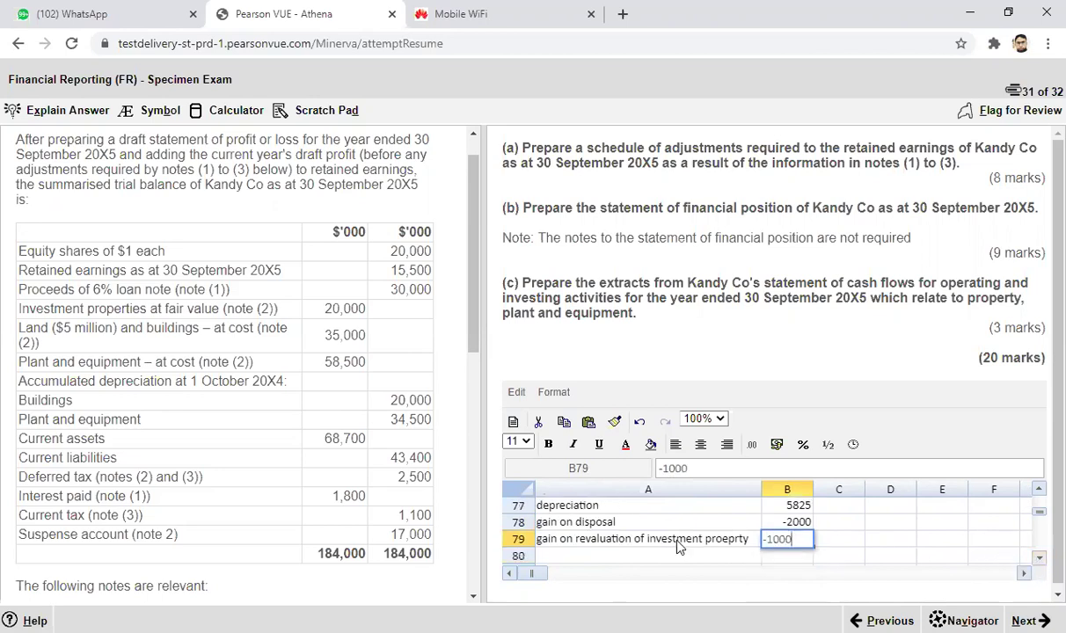
pyautogui.click(653, 554)
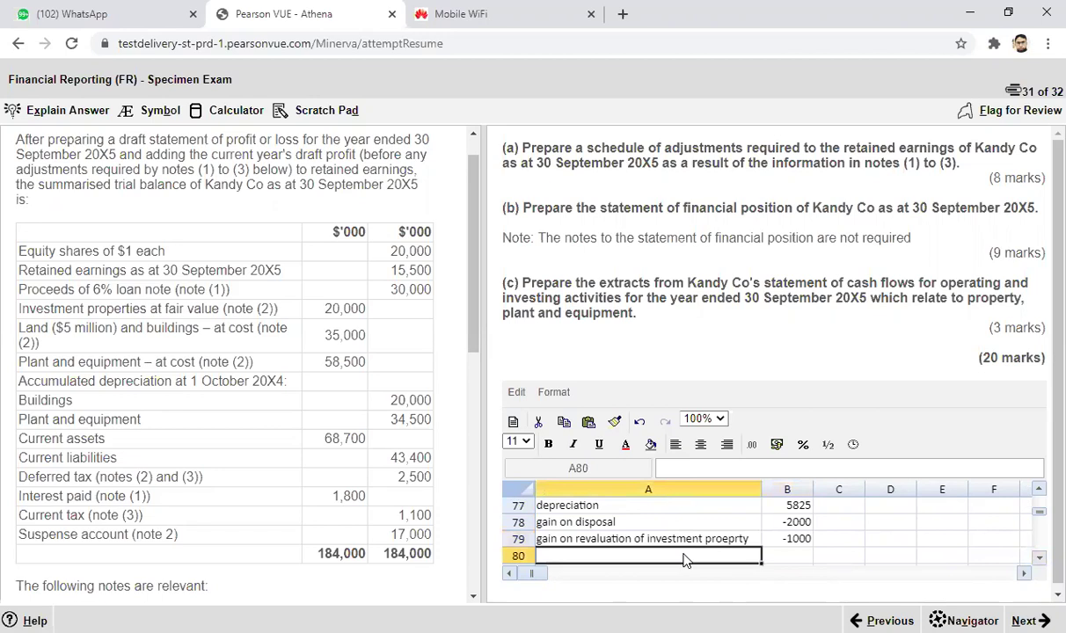
pyautogui.click(1039, 557)
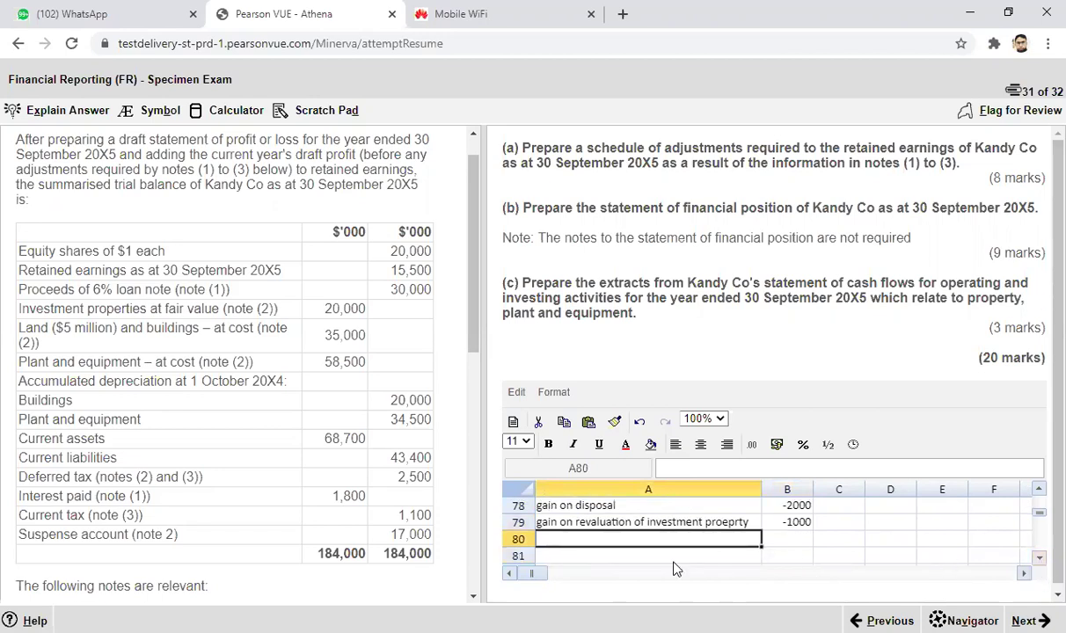
# Add a bold 'investing activity' heading in A81.
pyautogui.click(652, 556)
pyautogui.click(653, 557)
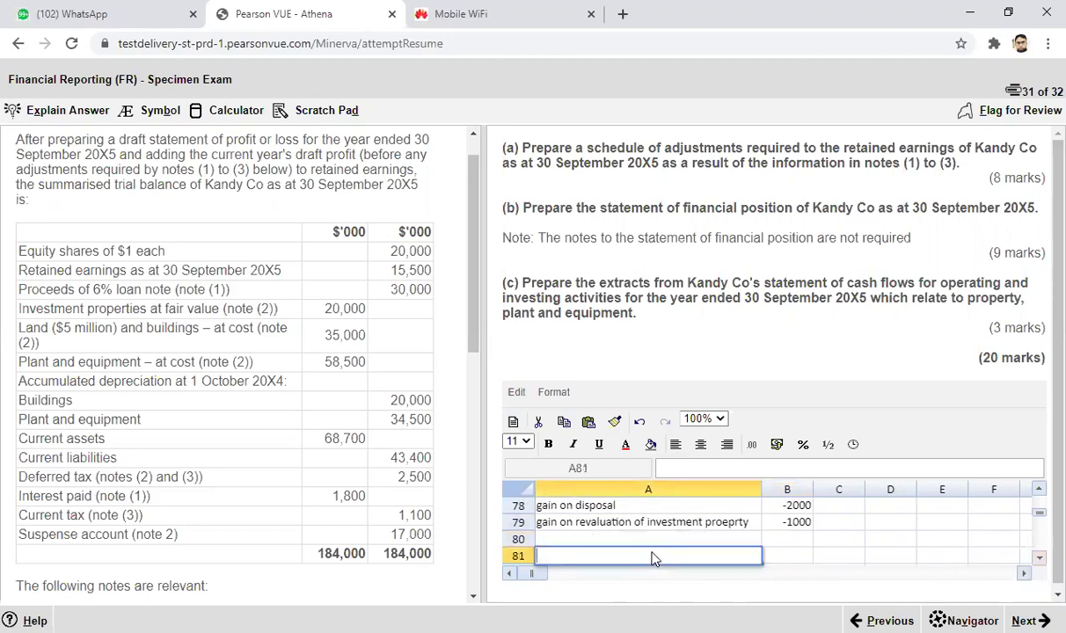
pyautogui.write('investing activity')
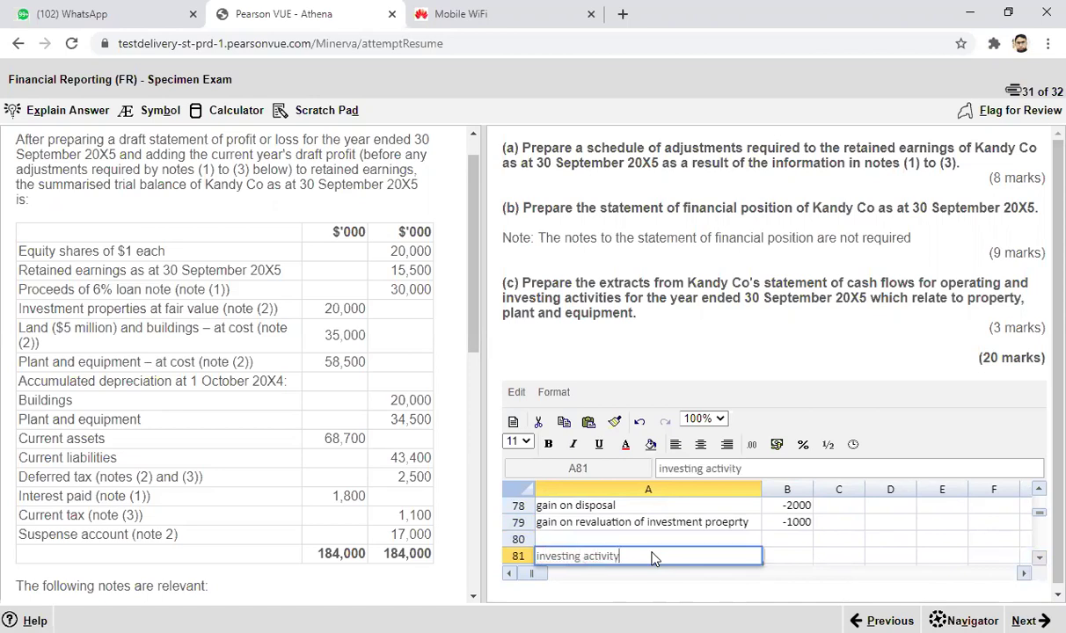
pyautogui.click(790, 558)
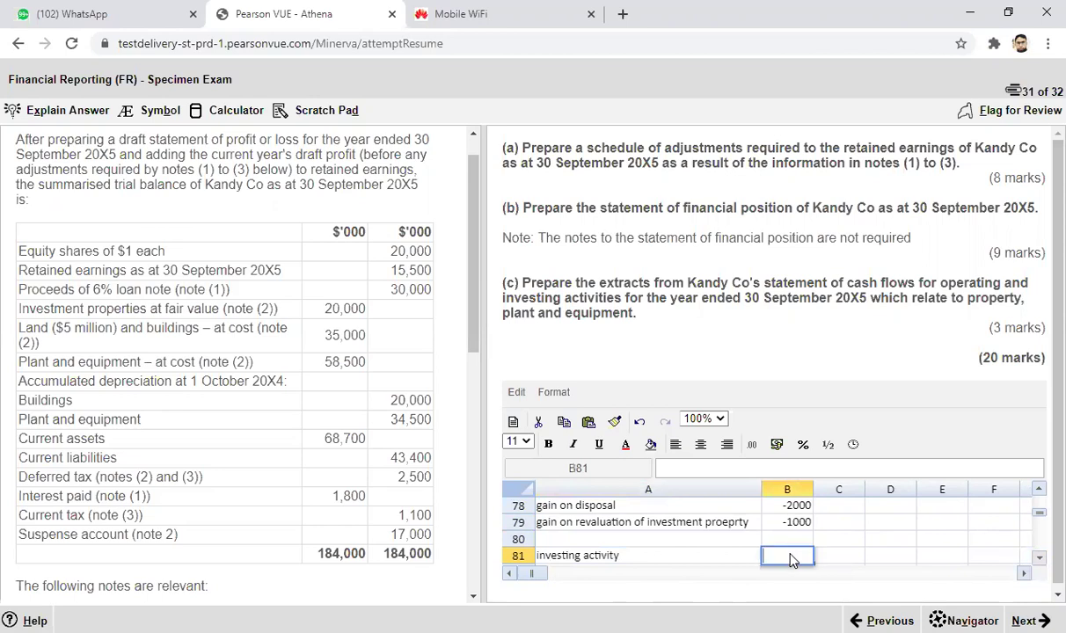
pyautogui.click(603, 557)
pyautogui.hotkey('ctrl', 'b')
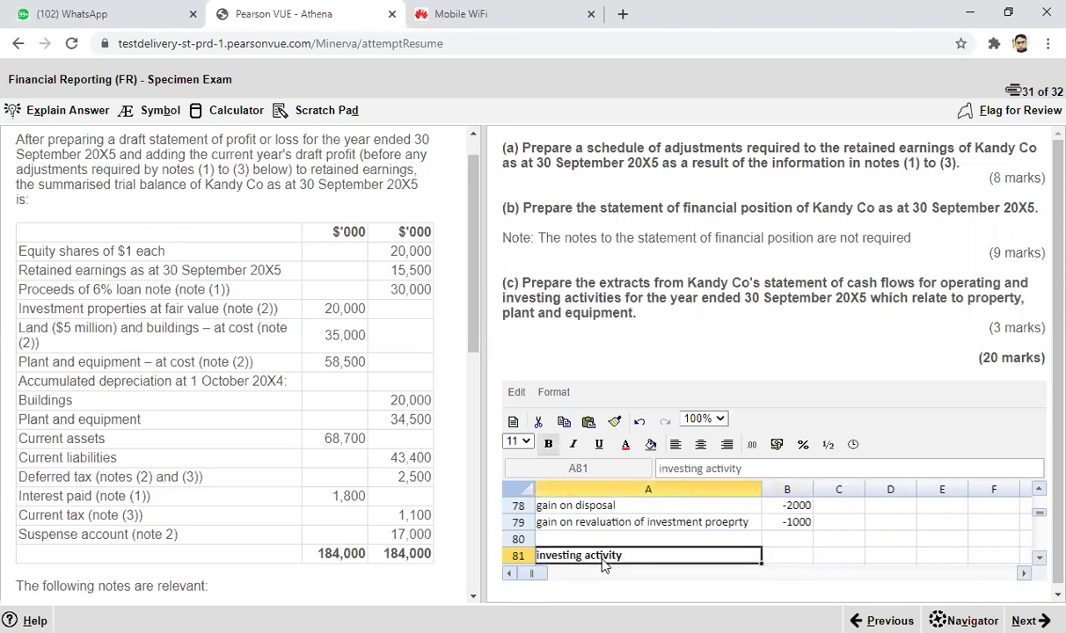
pyautogui.click(1039, 558)
# Enter 'sale proceed of propert' in A82 with an amount of 17000 in B82.
pyautogui.click(655, 562)
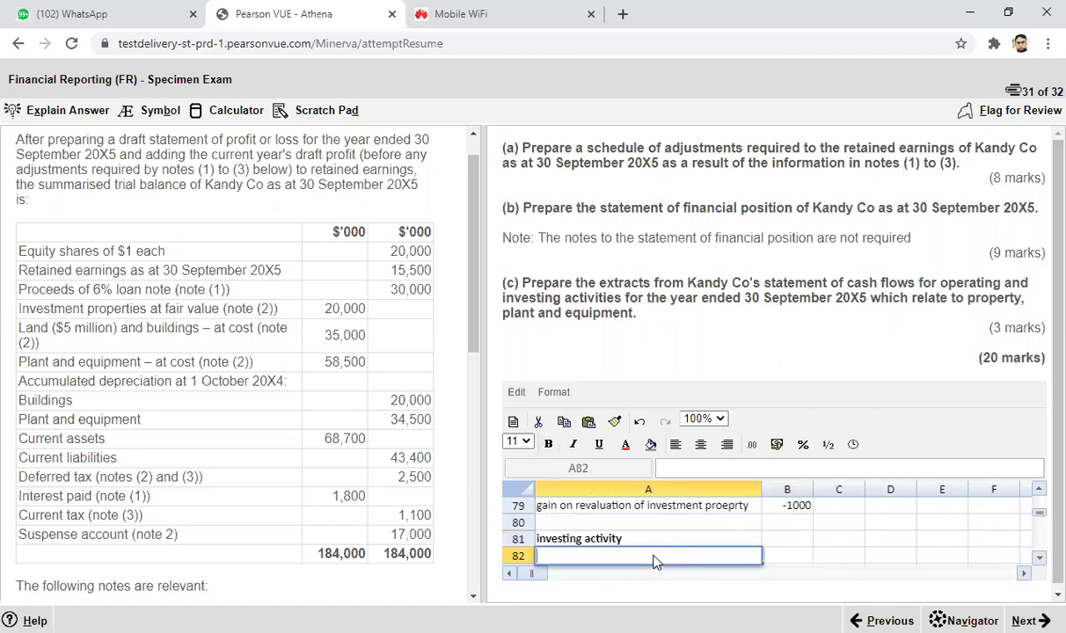
pyautogui.write('sale proceed')
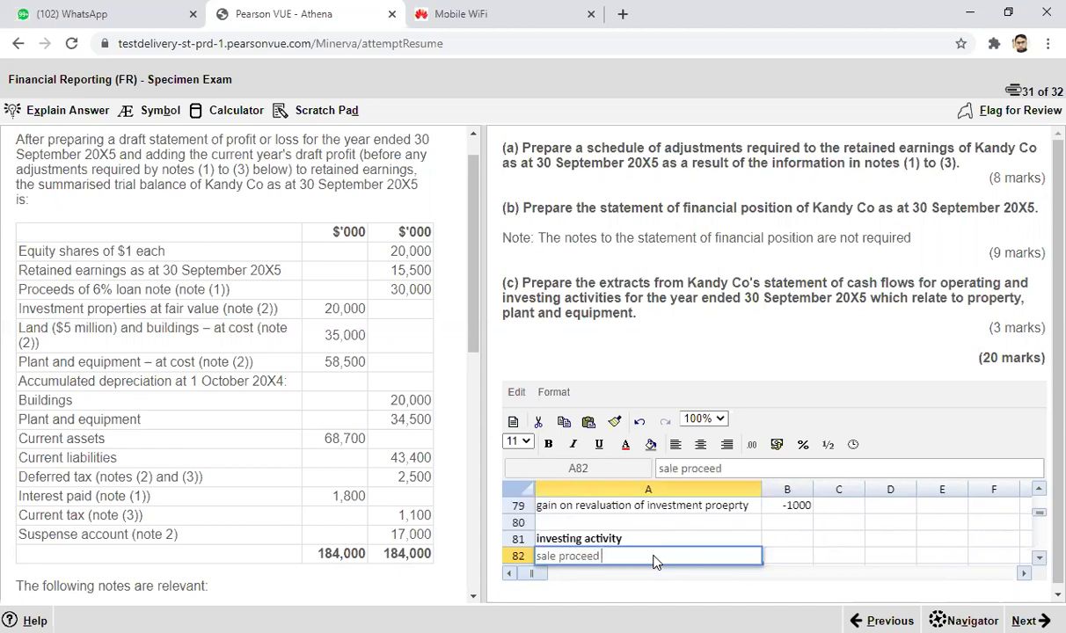
pyautogui.write(' of propert')
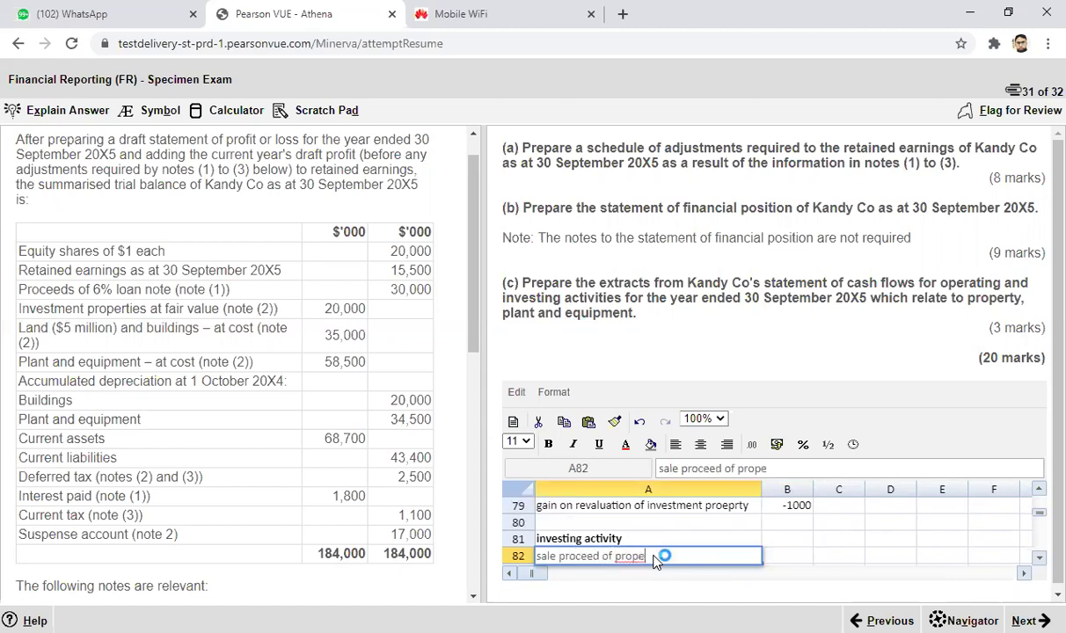
pyautogui.click(792, 562)
pyautogui.write('17000')
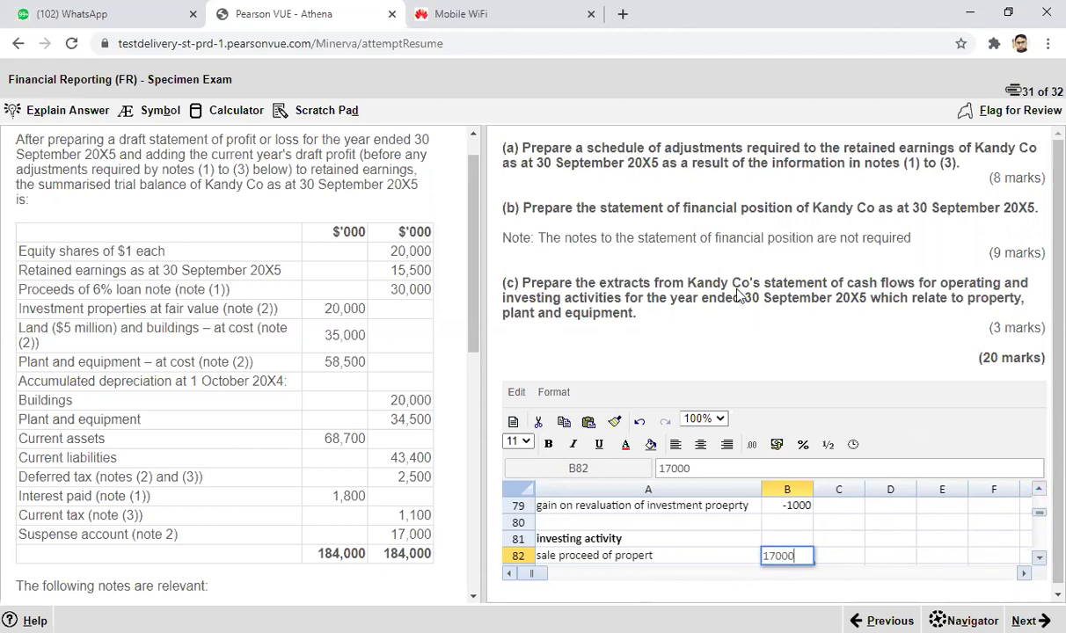
pyautogui.click(959, 555)
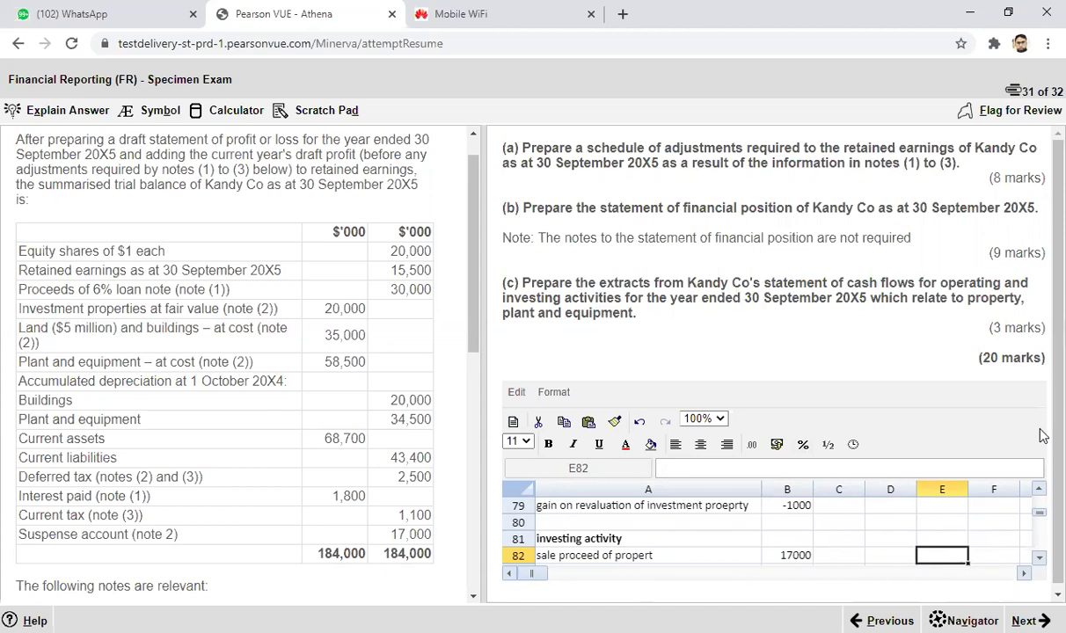
pyautogui.moveTo(470, 238)
pyautogui.mouseDown()
pyautogui.moveTo(473, 217)
pyautogui.moveTo(471, 247)
pyautogui.mouseUp()
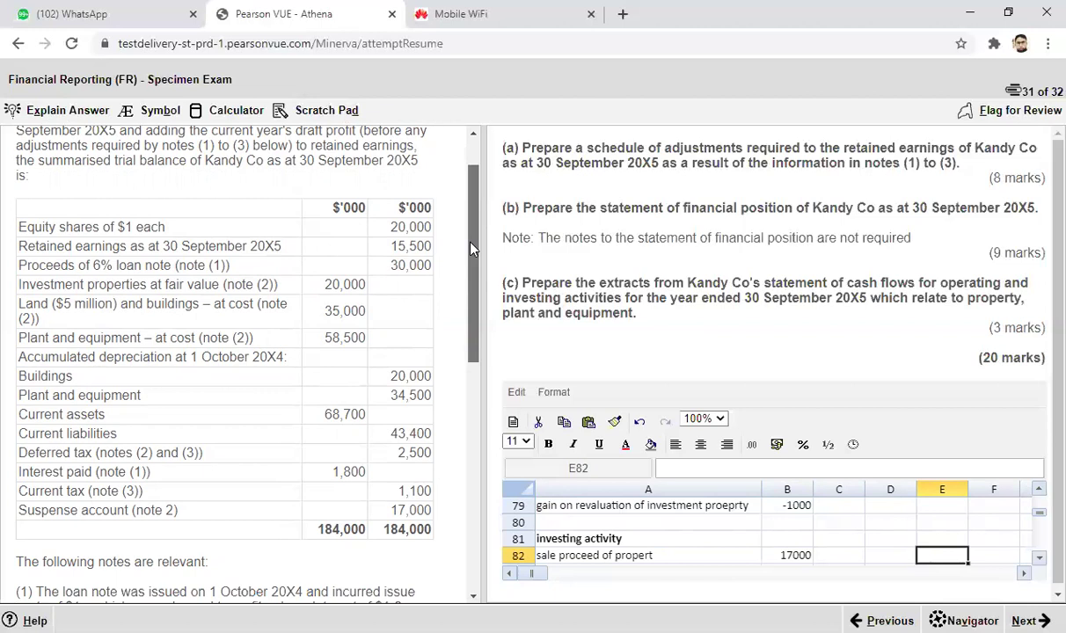
pyautogui.scroll(-1, 470, 249)
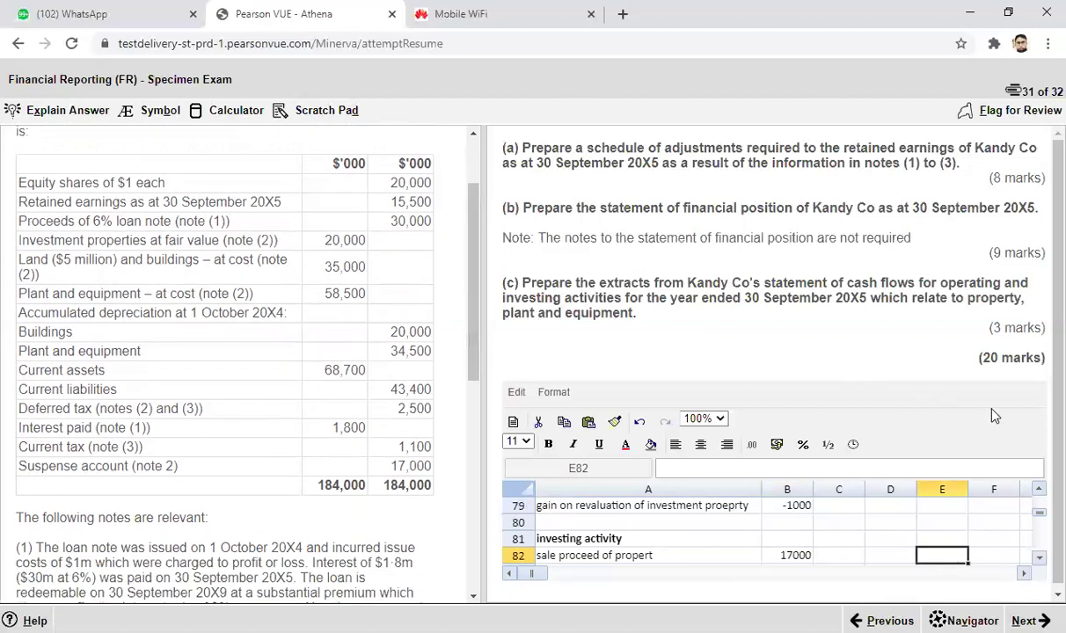